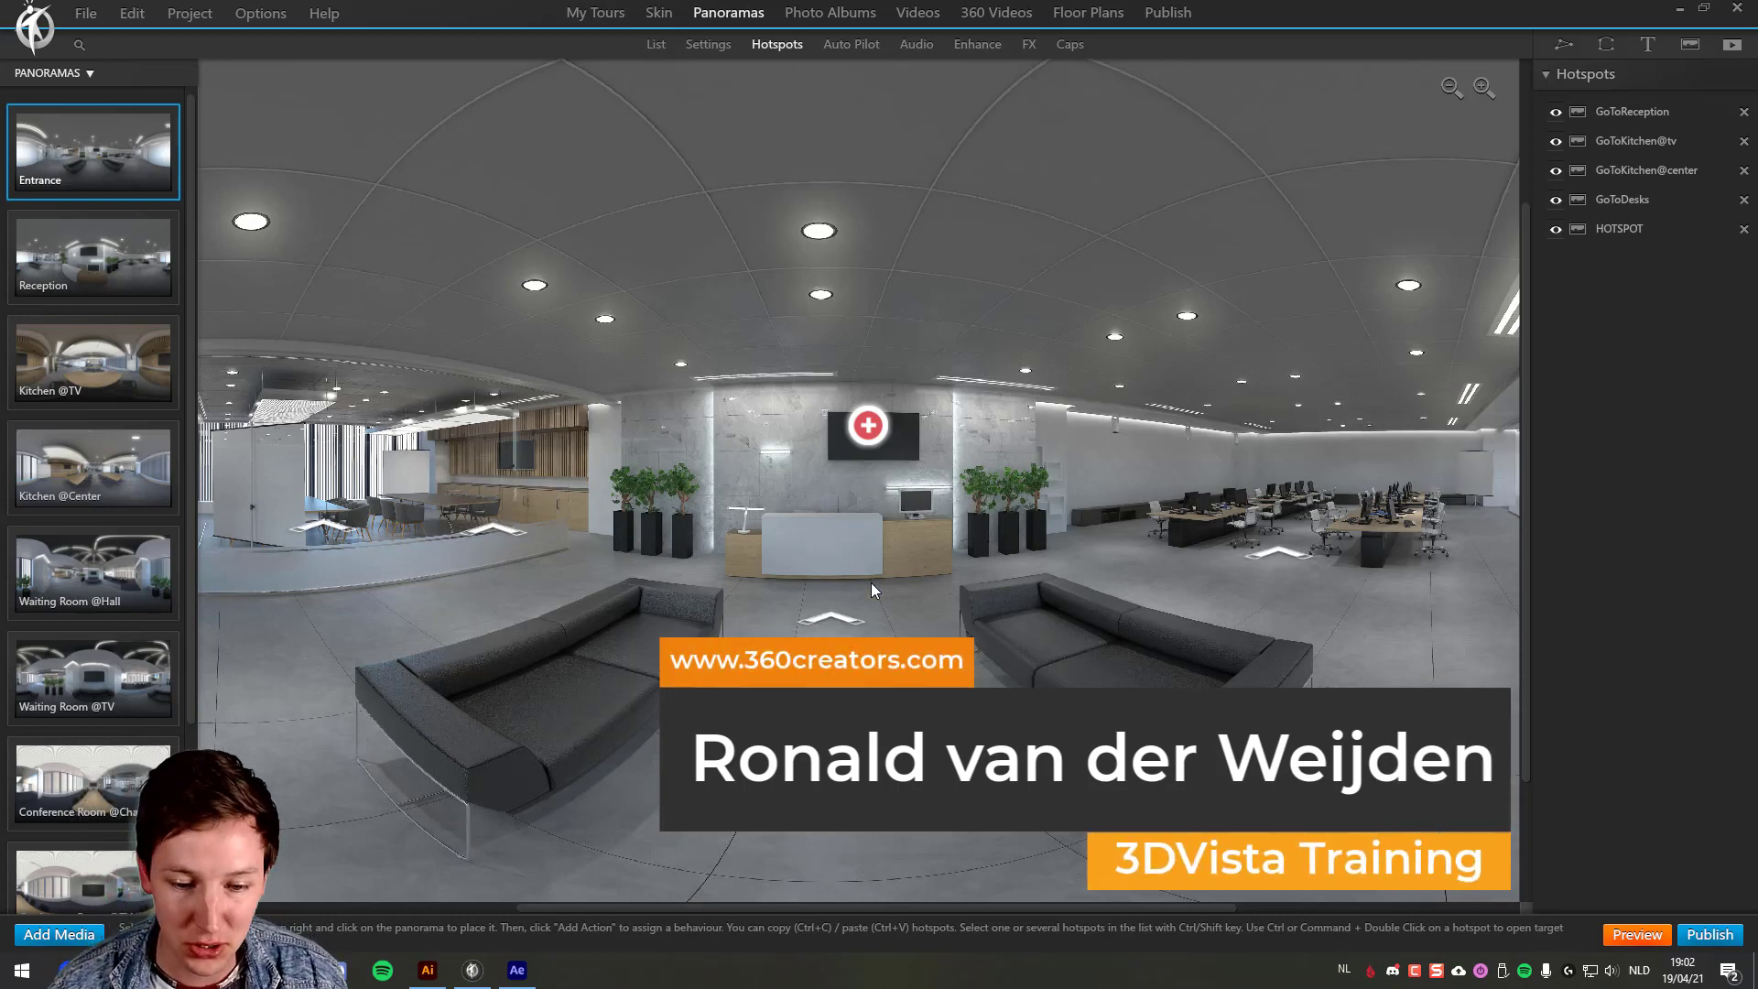
Step: Select the GoToReception floor arrow hotspot and open its image library filtered to Animated hotspots
{"action": "left_click", "coordinate": [828, 618]}
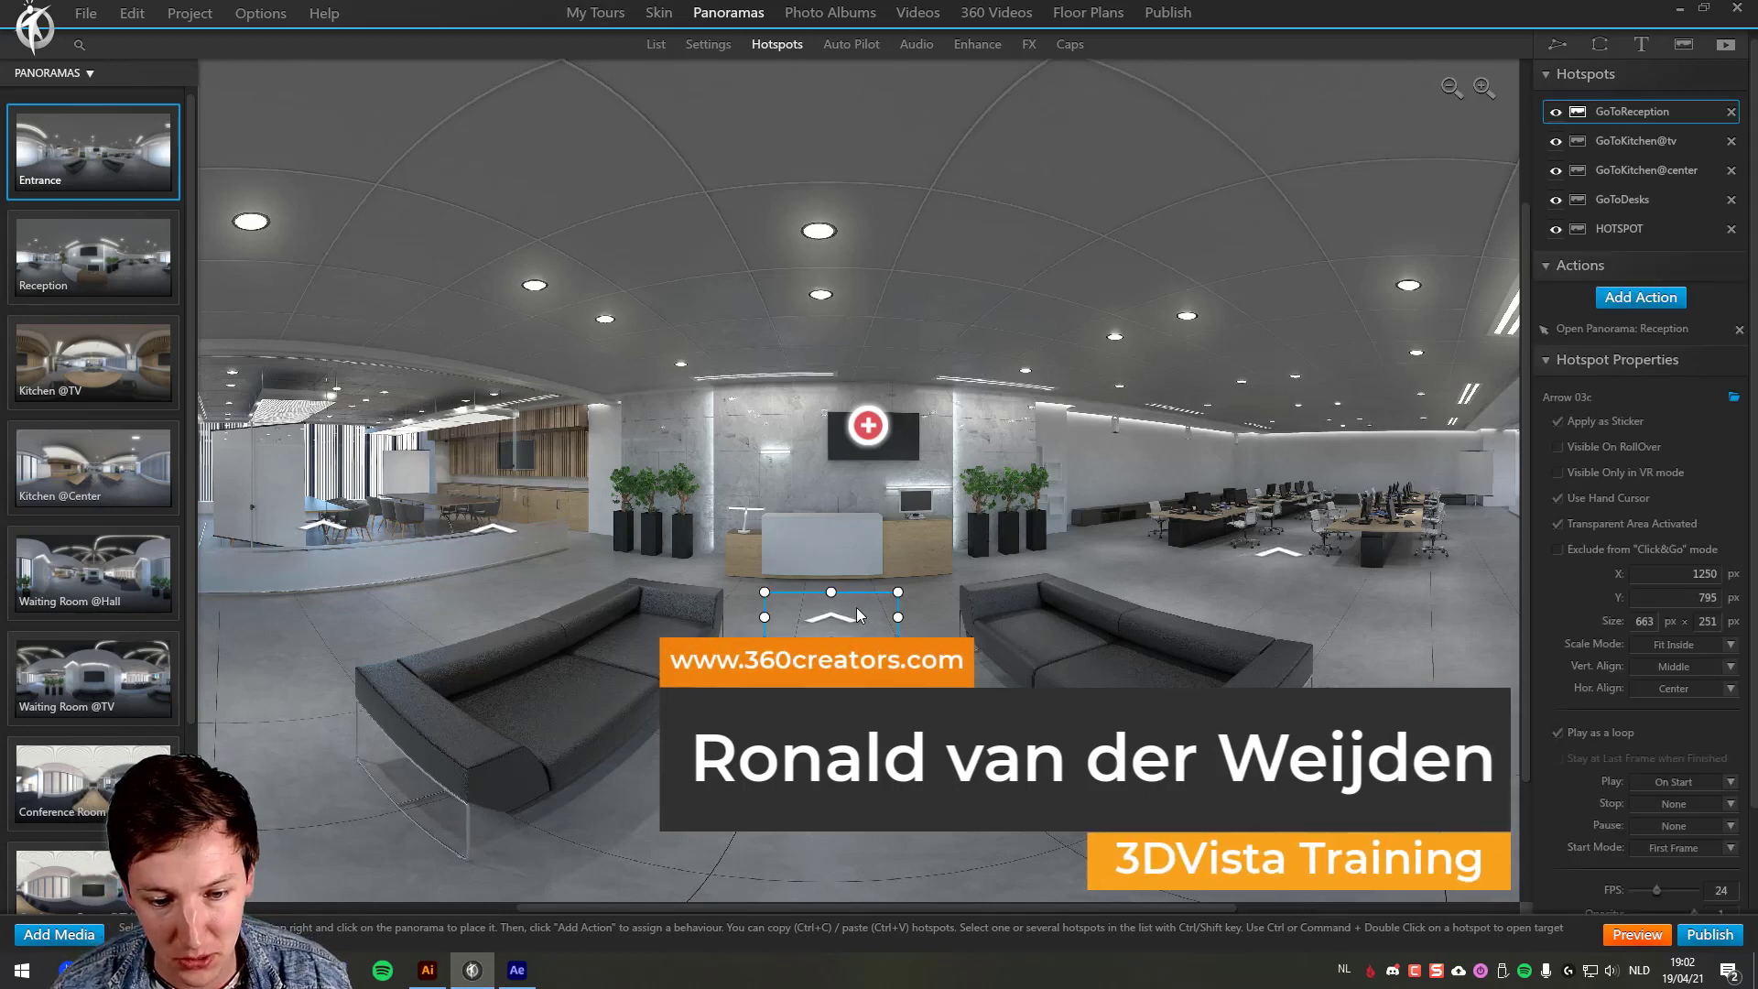
{"action": "left_click", "coordinate": [1096, 304]}
{"action": "left_click", "coordinate": [1682, 44]}
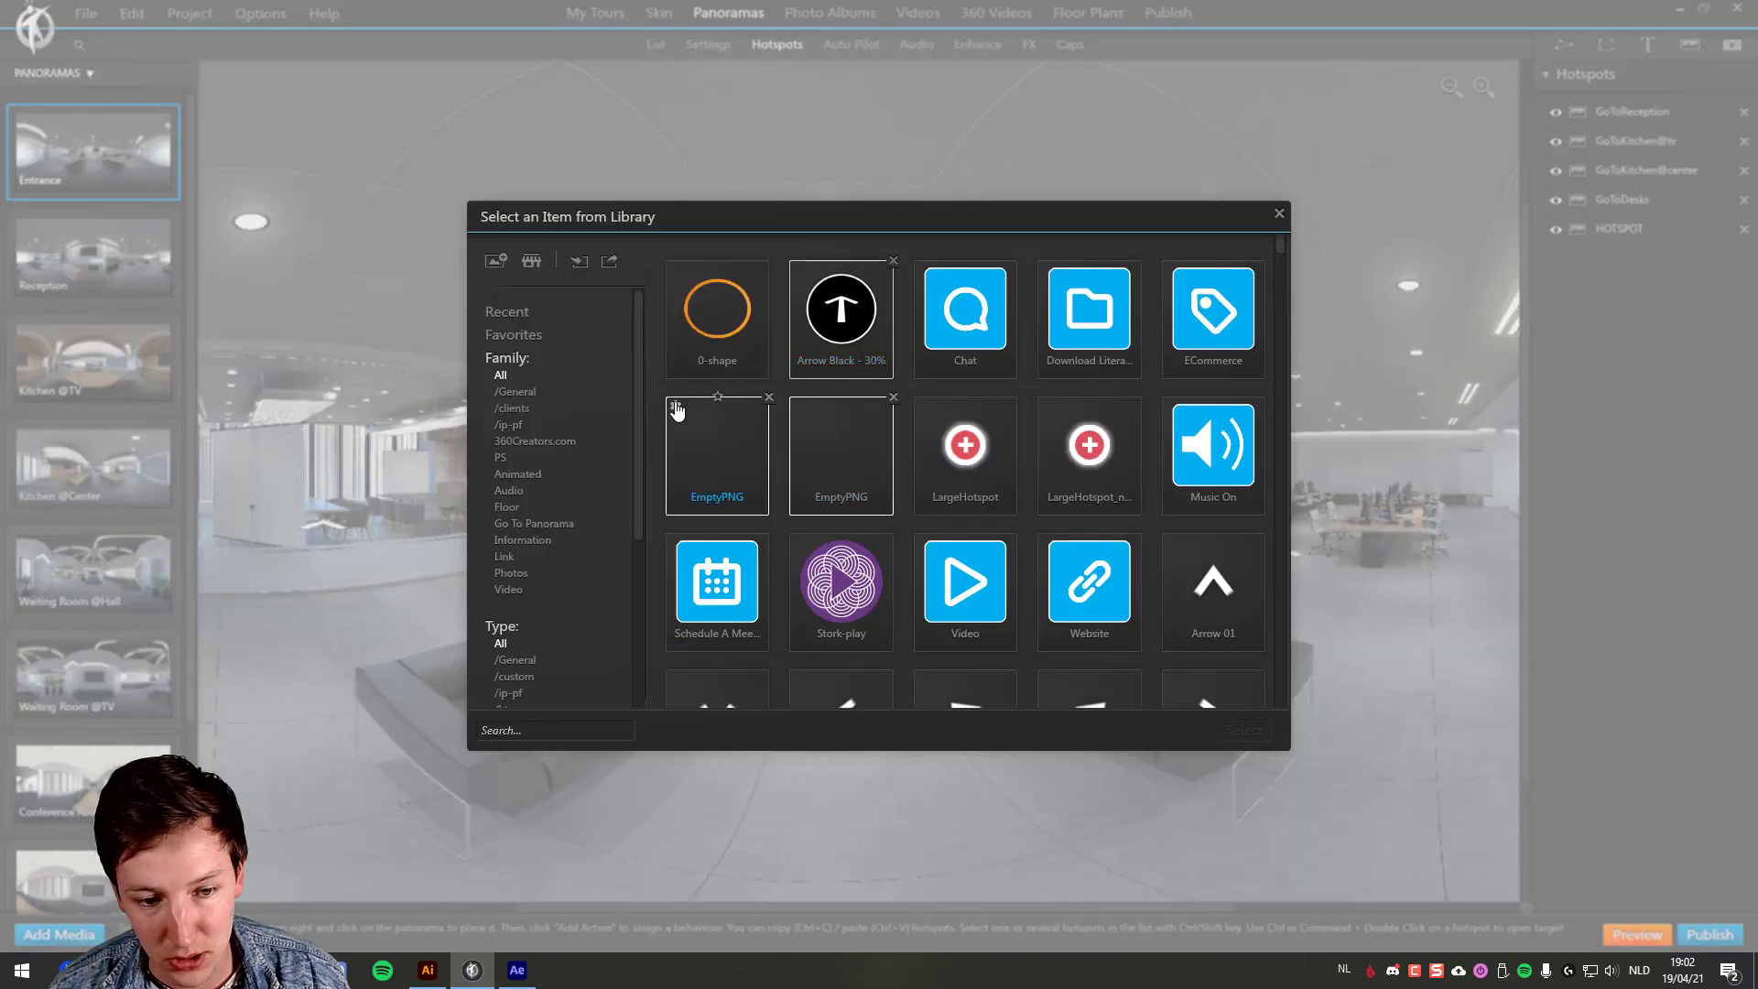
{"action": "left_click", "coordinate": [519, 476]}
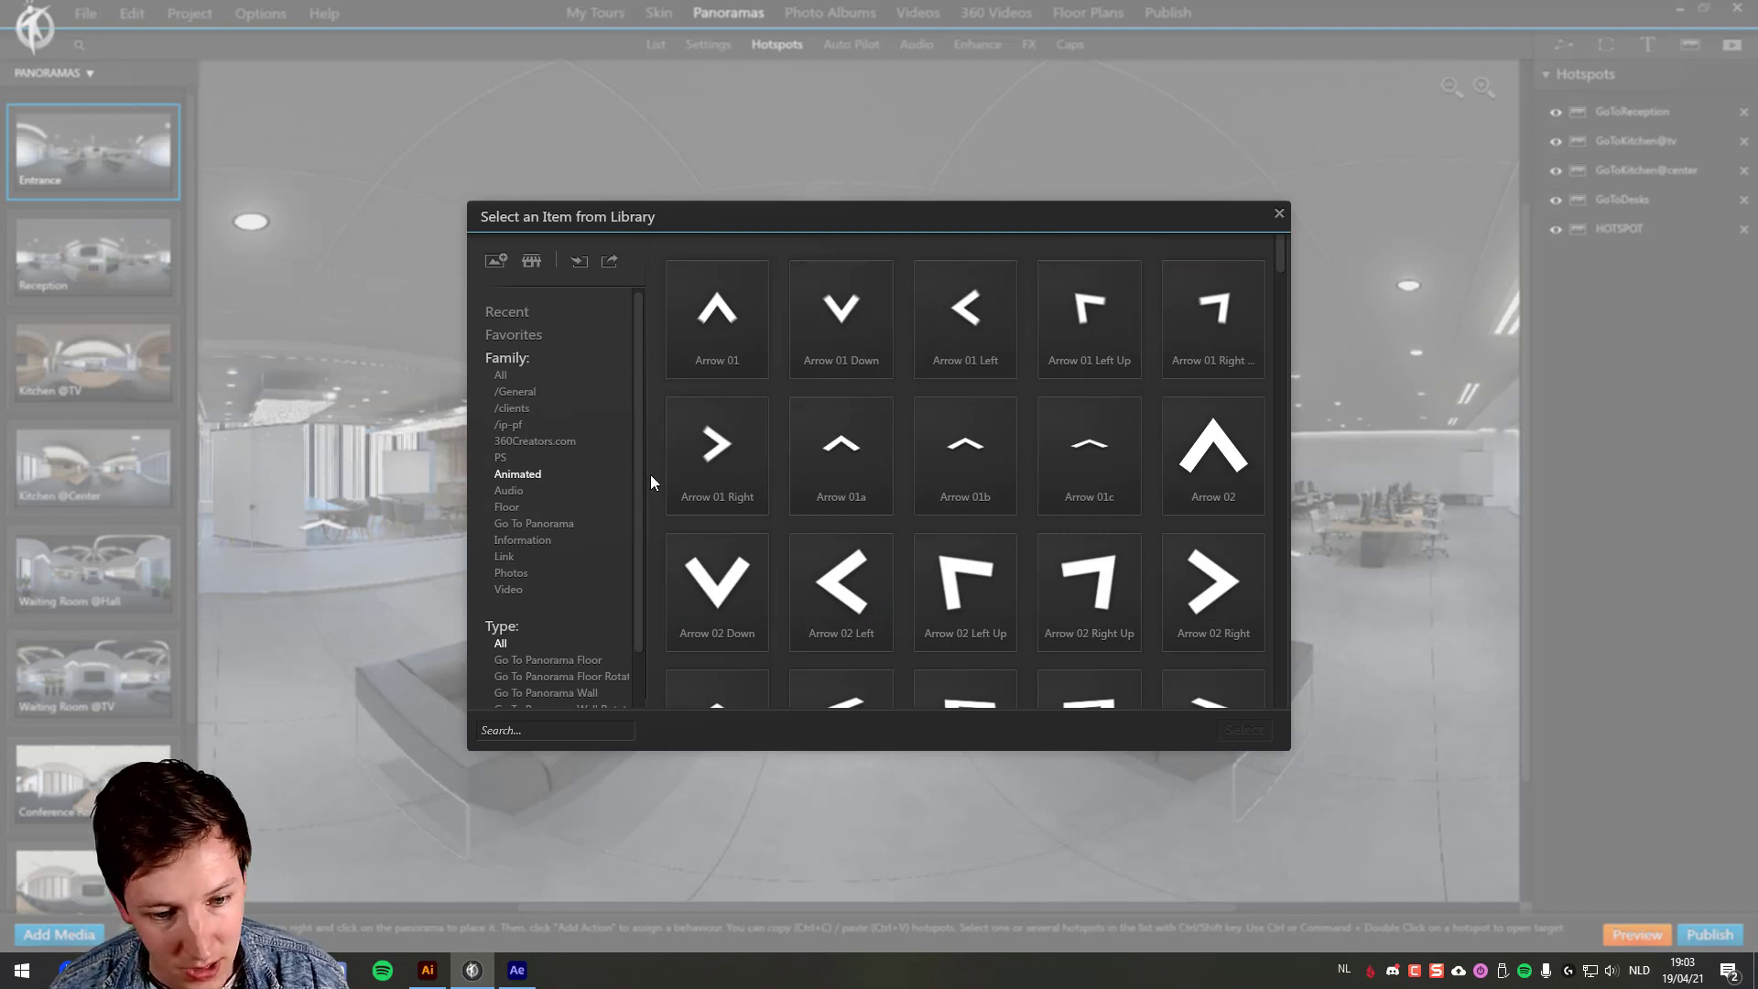
Step: Preview the animated Arrow 01, 01b, 02 and Circle 02c, 03a, 03c items
{"action": "scroll", "coordinate": [636, 510], "scroll_direction": "down", "scroll_amount": 1}
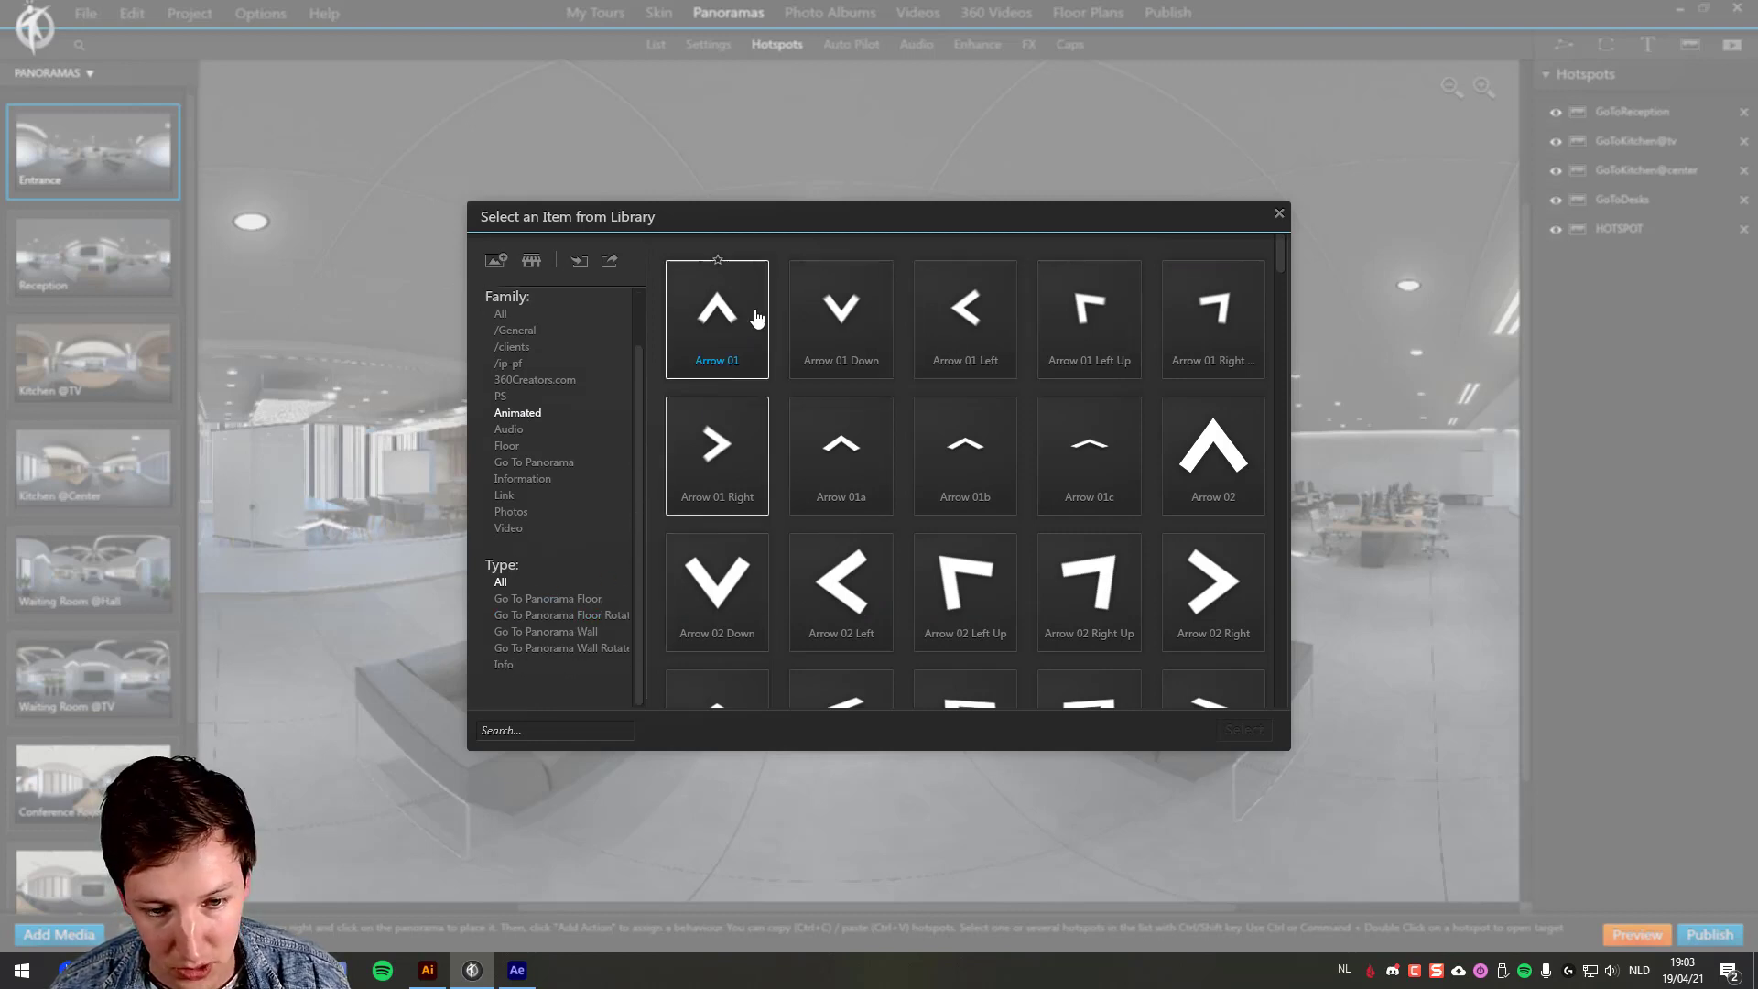
{"action": "left_click", "coordinate": [1089, 308]}
{"action": "left_click", "coordinate": [965, 451]}
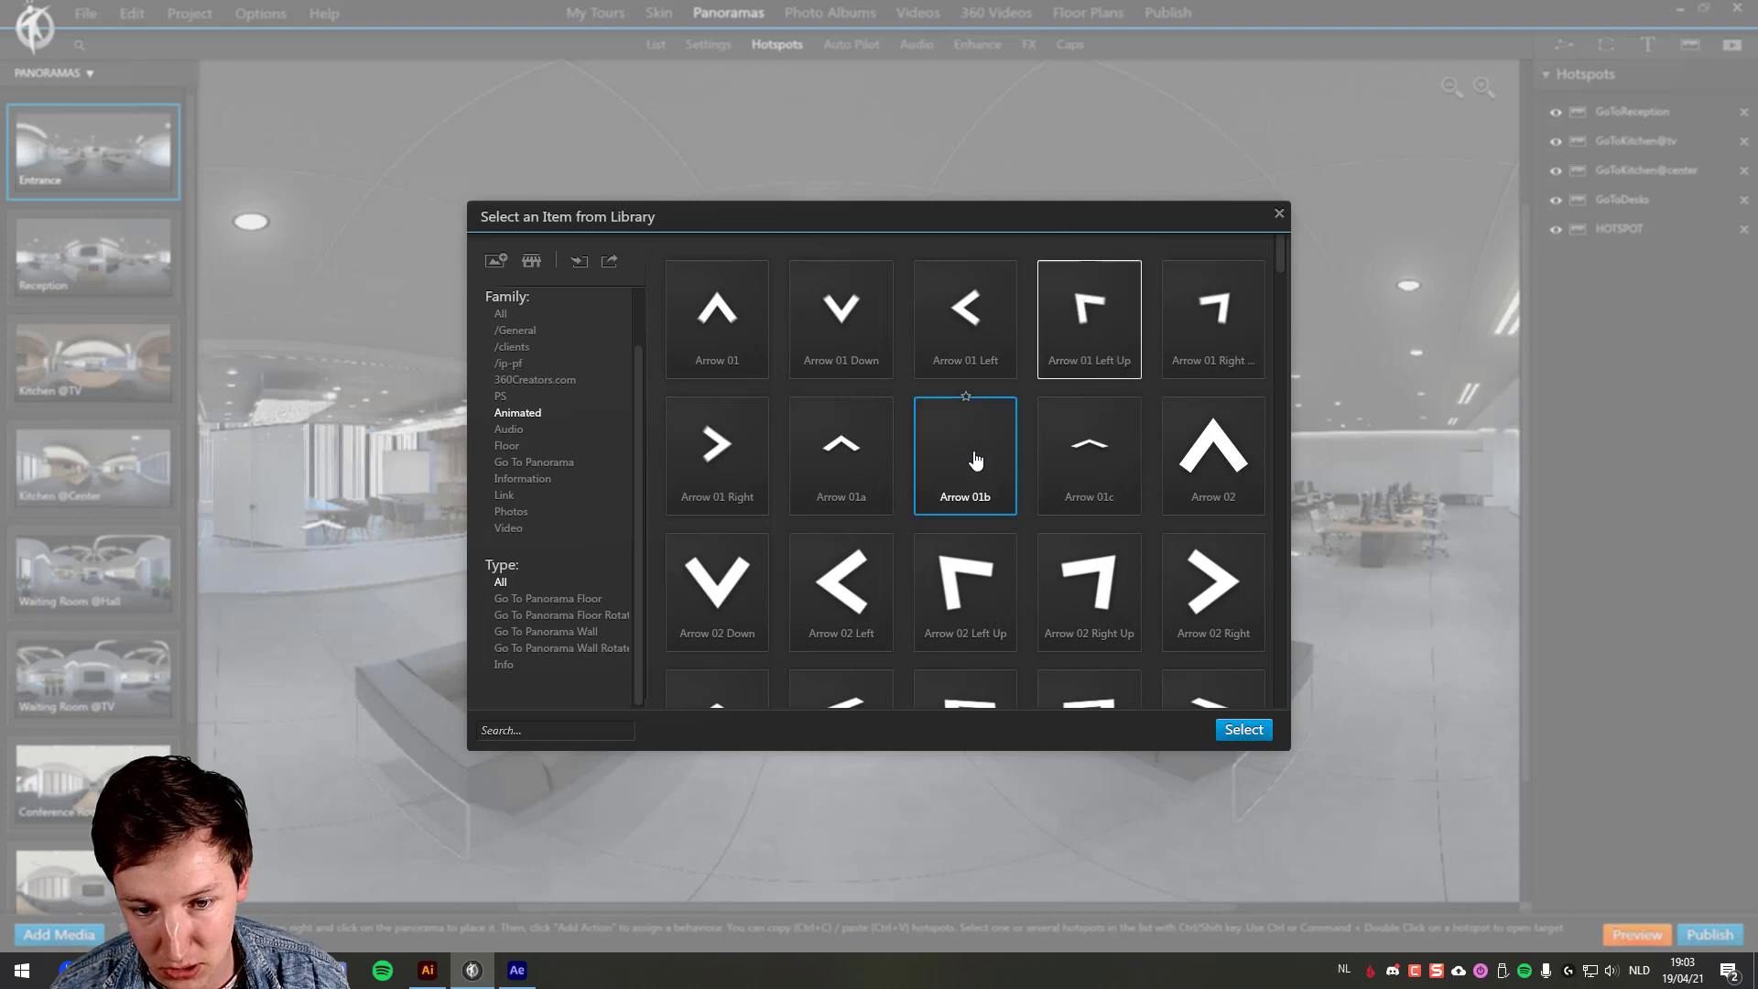
{"action": "left_click", "coordinate": [1089, 581]}
{"action": "left_click", "coordinate": [965, 582]}
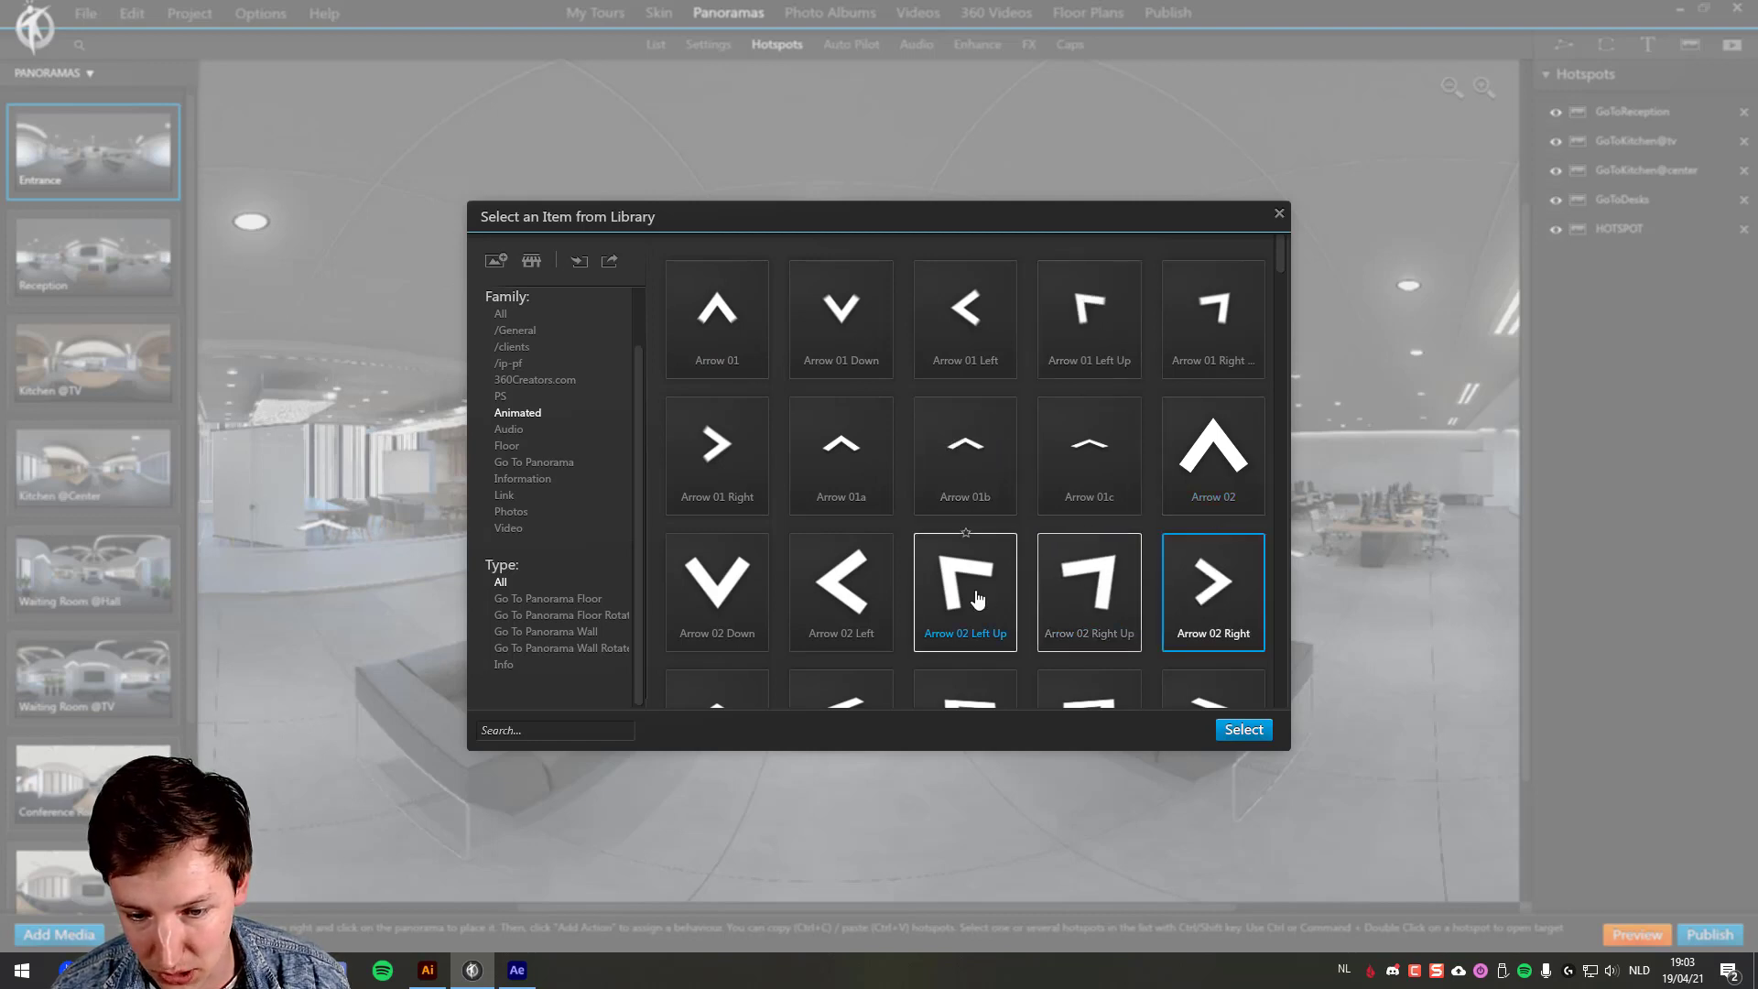
{"action": "left_click", "coordinate": [959, 485]}
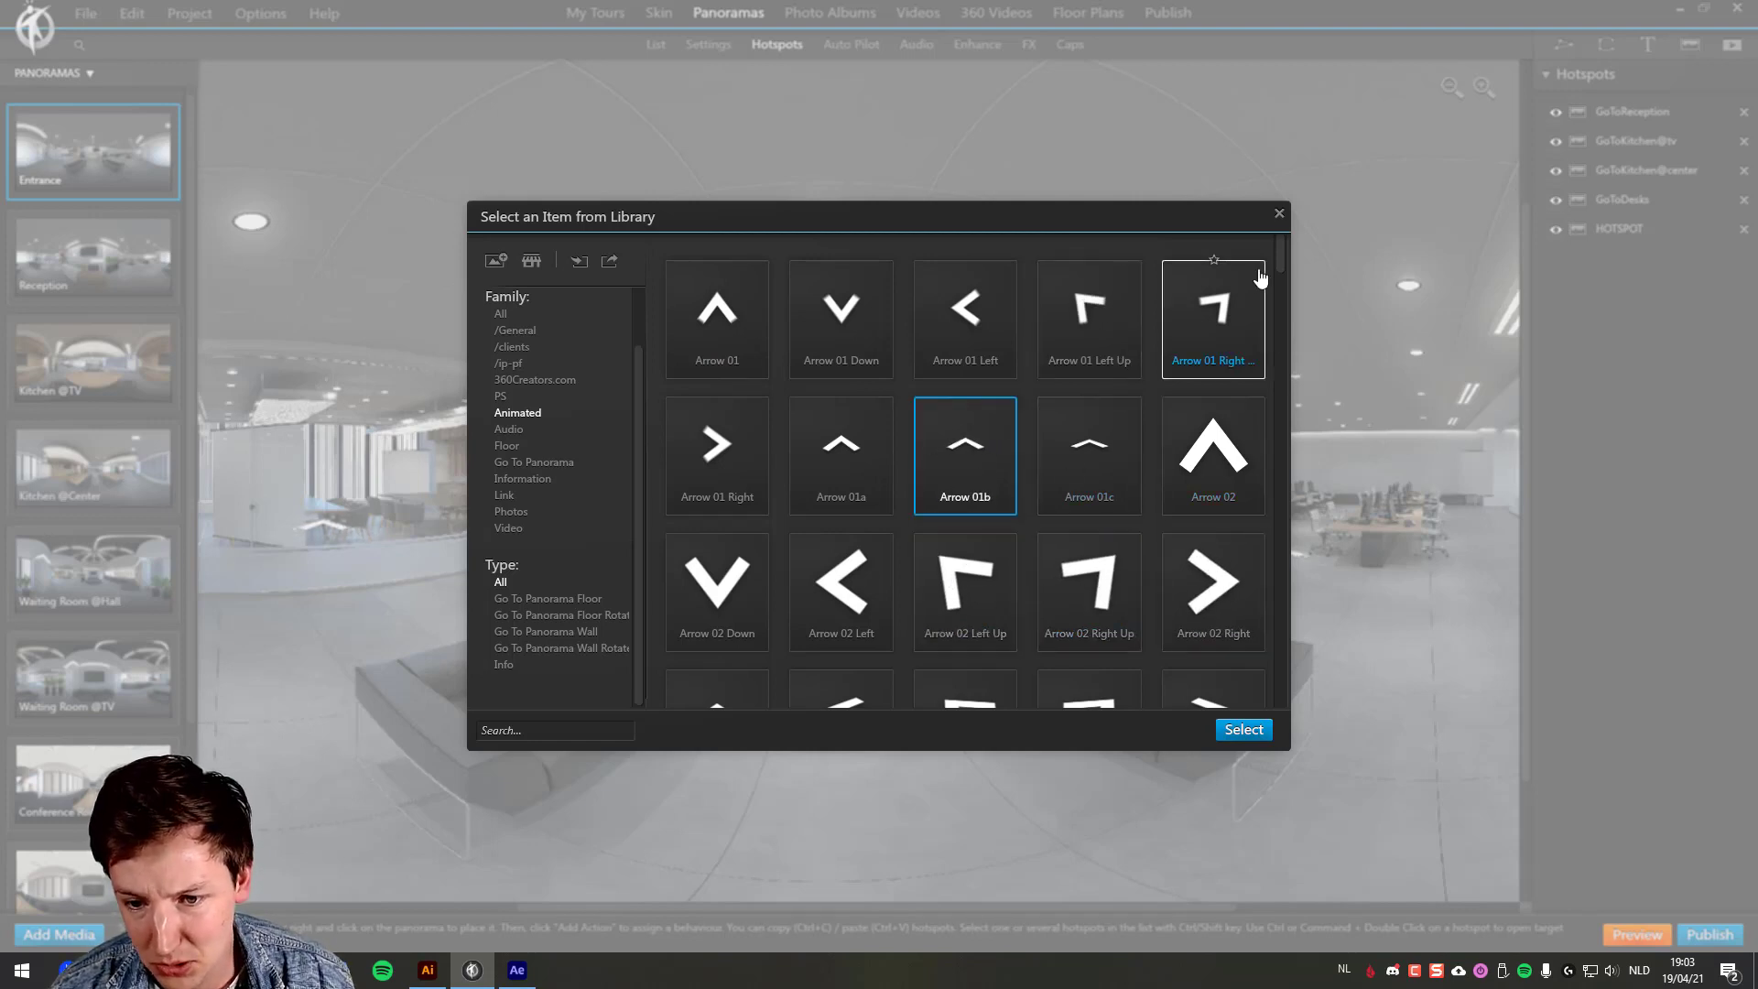
{"action": "left_click_drag", "start_coordinate": [1279, 264], "coordinate": [1245, 493]}
{"action": "left_click", "coordinate": [1071, 394]}
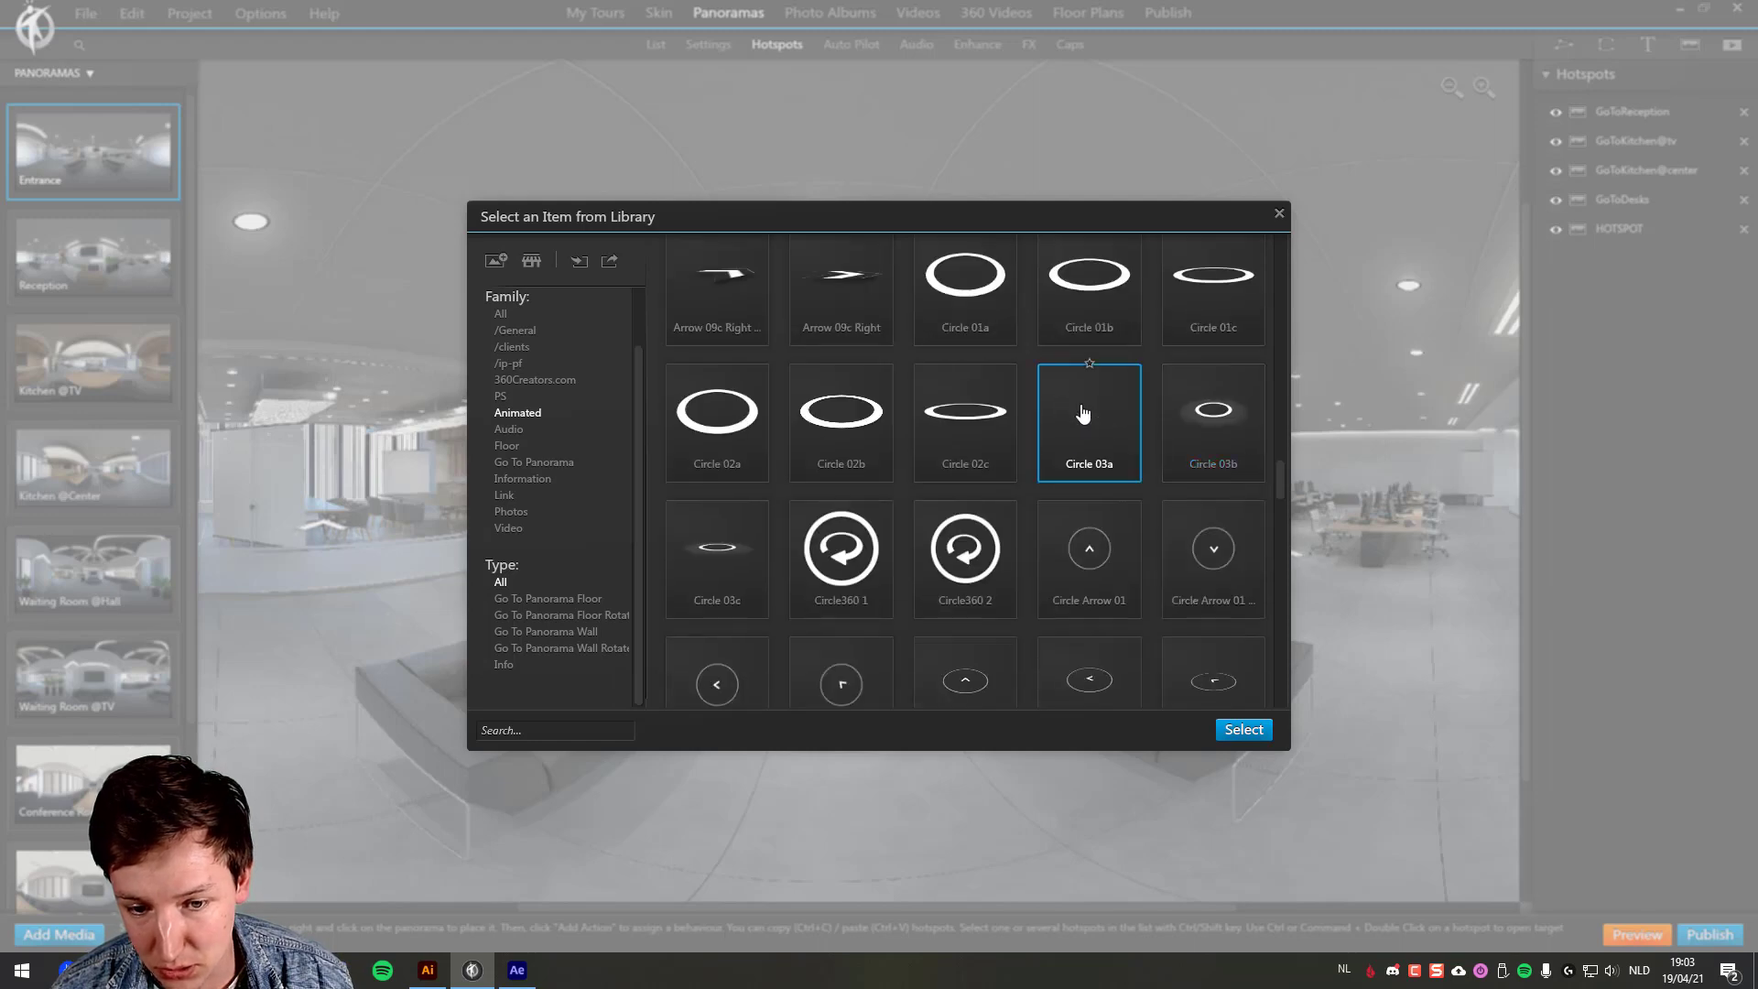
{"action": "key", "text": "Left"}
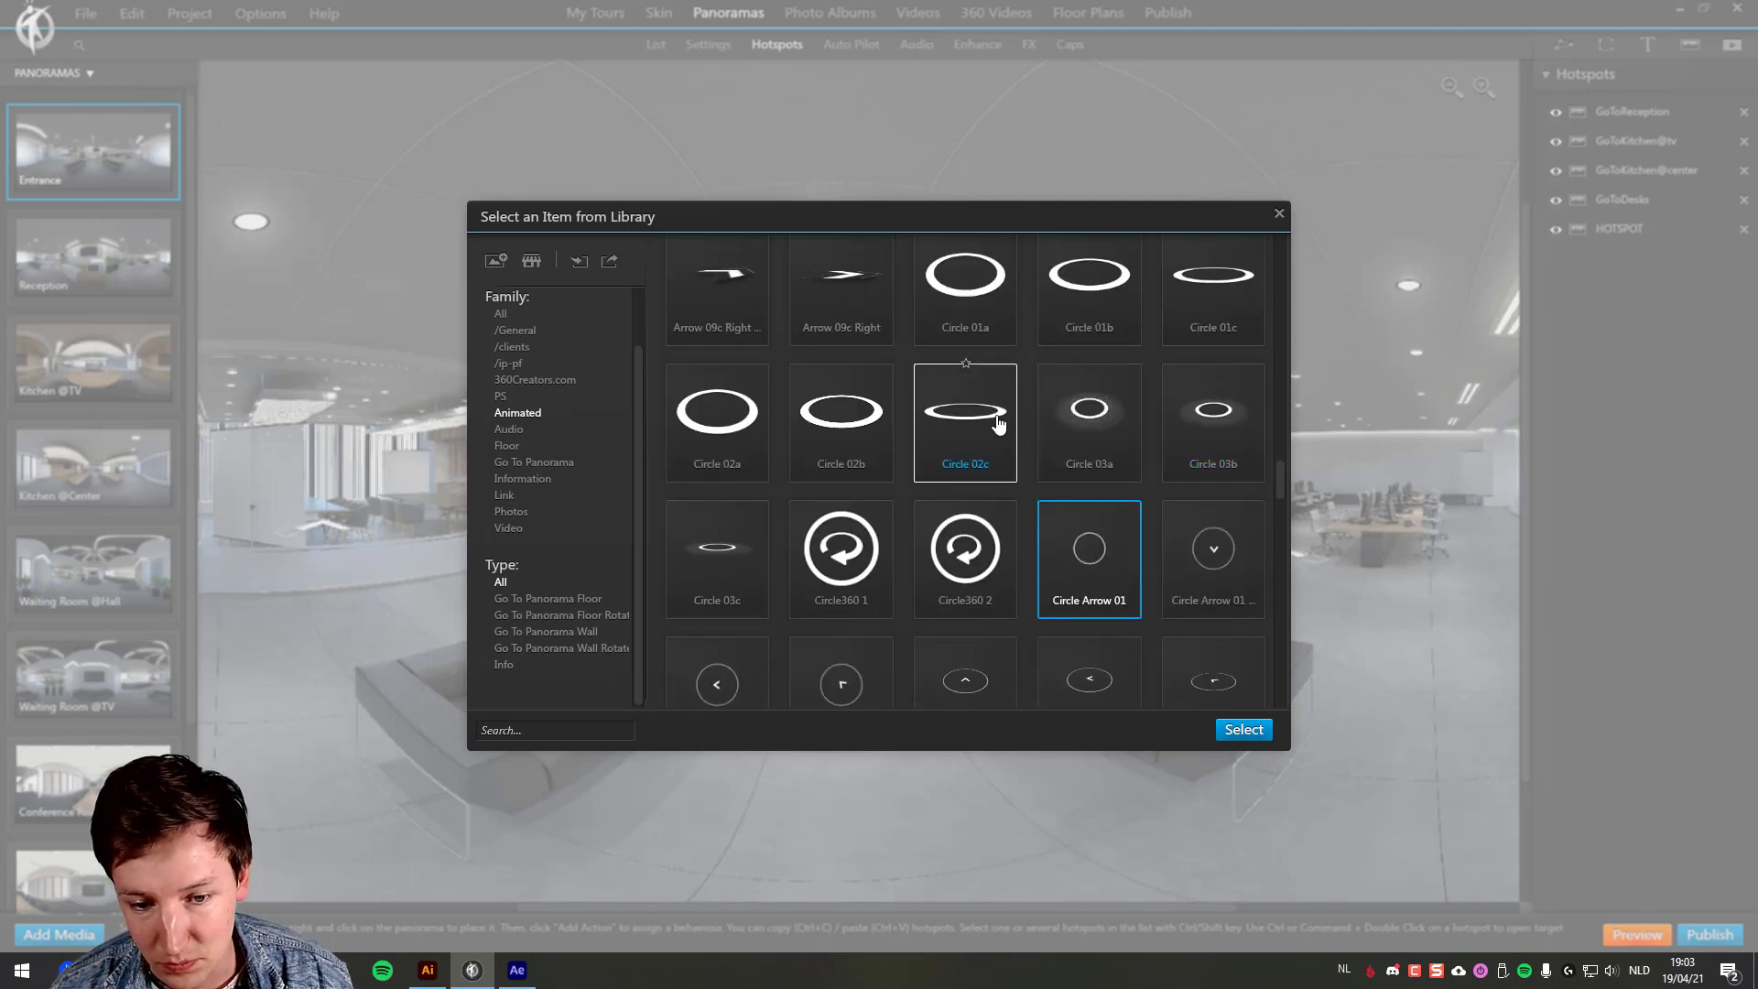
{"action": "left_click", "coordinate": [723, 572]}
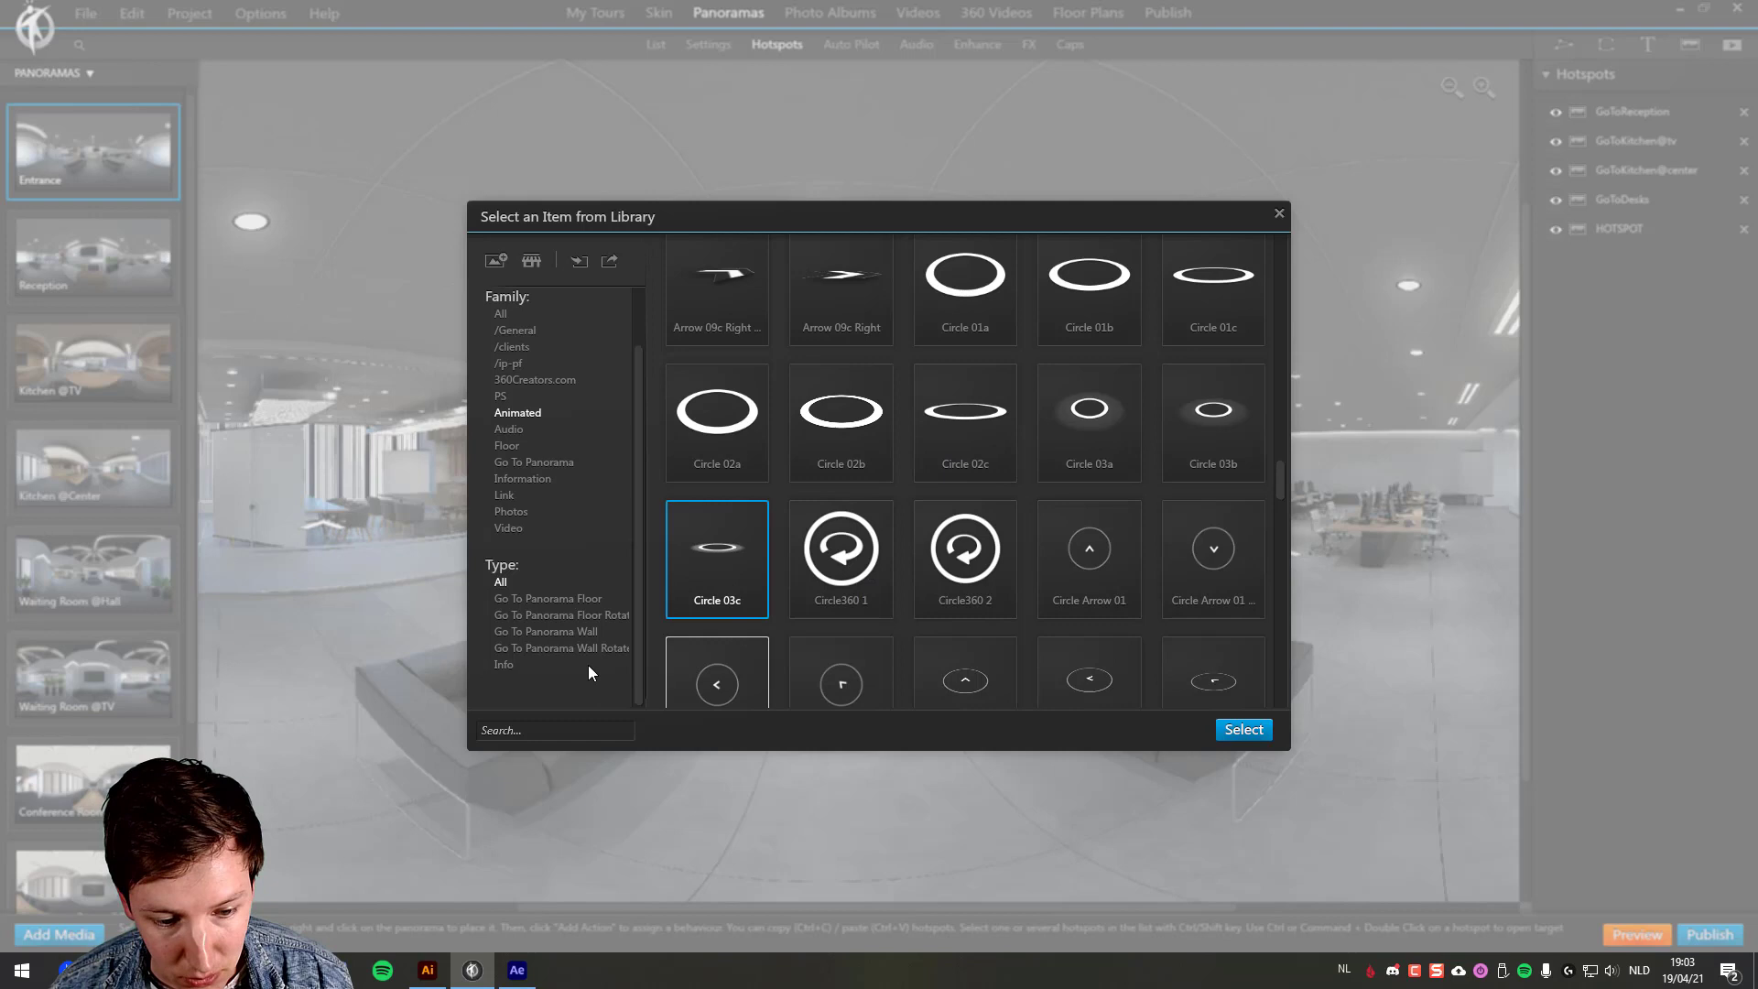
Step: Filter the library to Info items and preview Info 02 and Info Red 04
{"action": "left_click", "coordinate": [503, 665]}
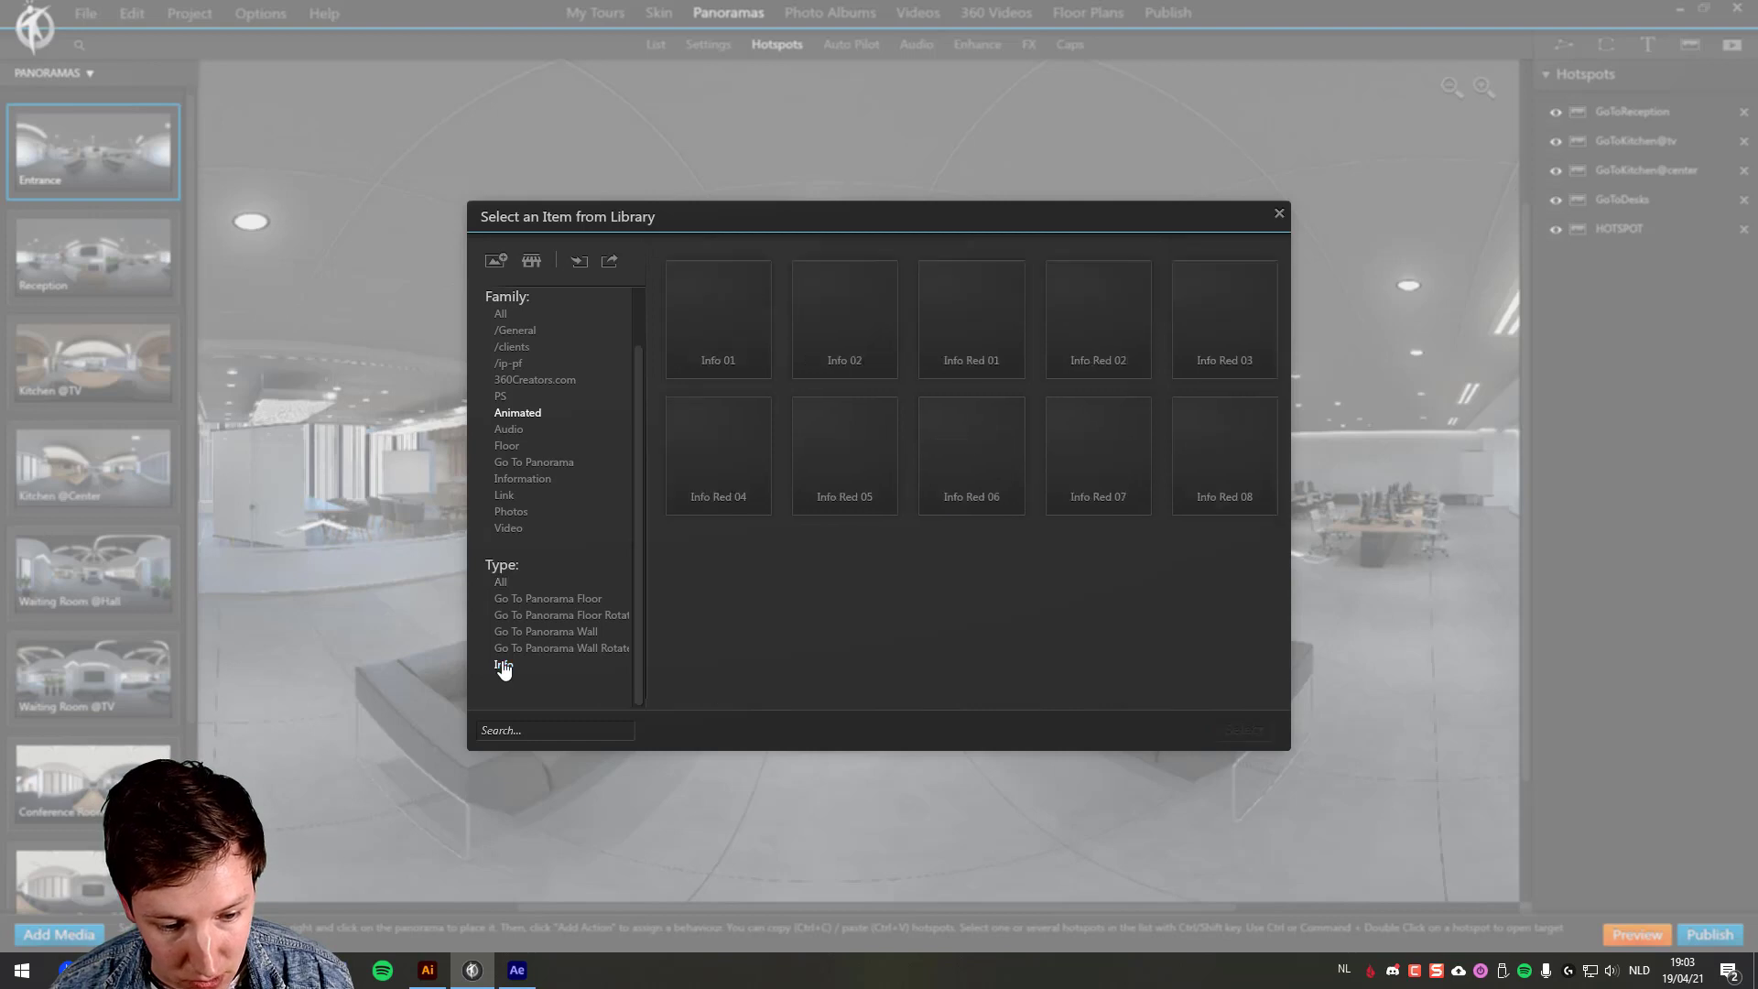
{"action": "left_click", "coordinate": [856, 363]}
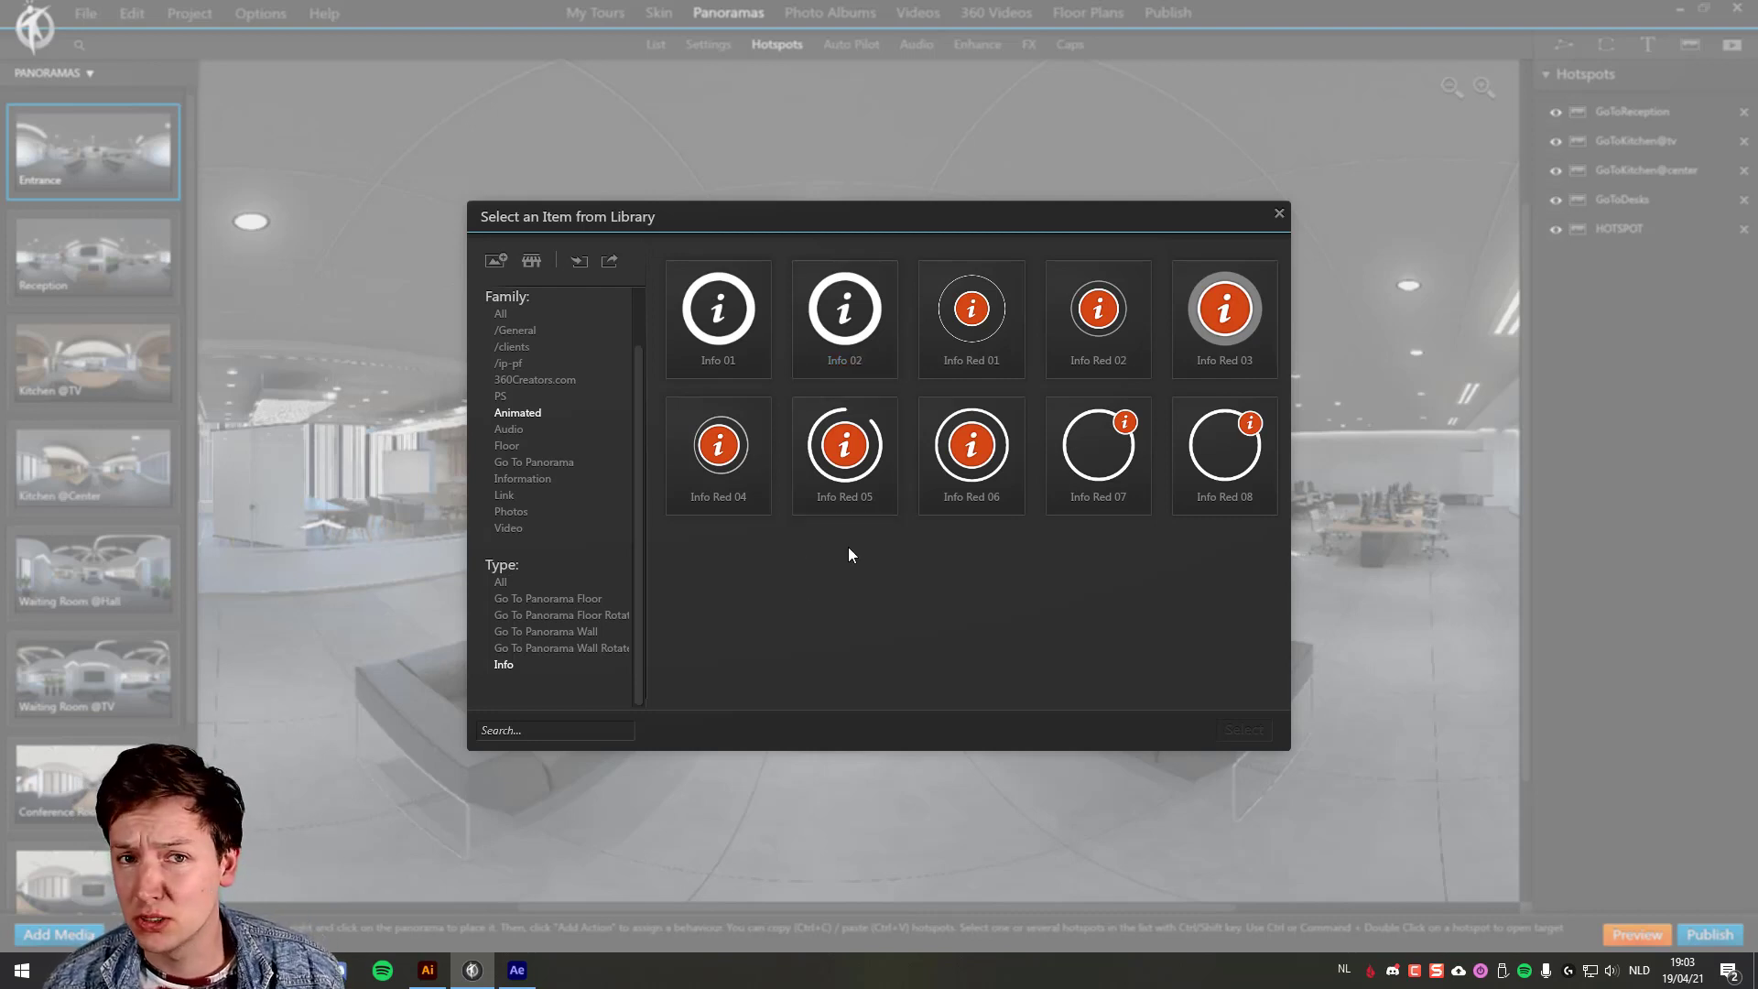
{"action": "left_click", "coordinate": [694, 455]}
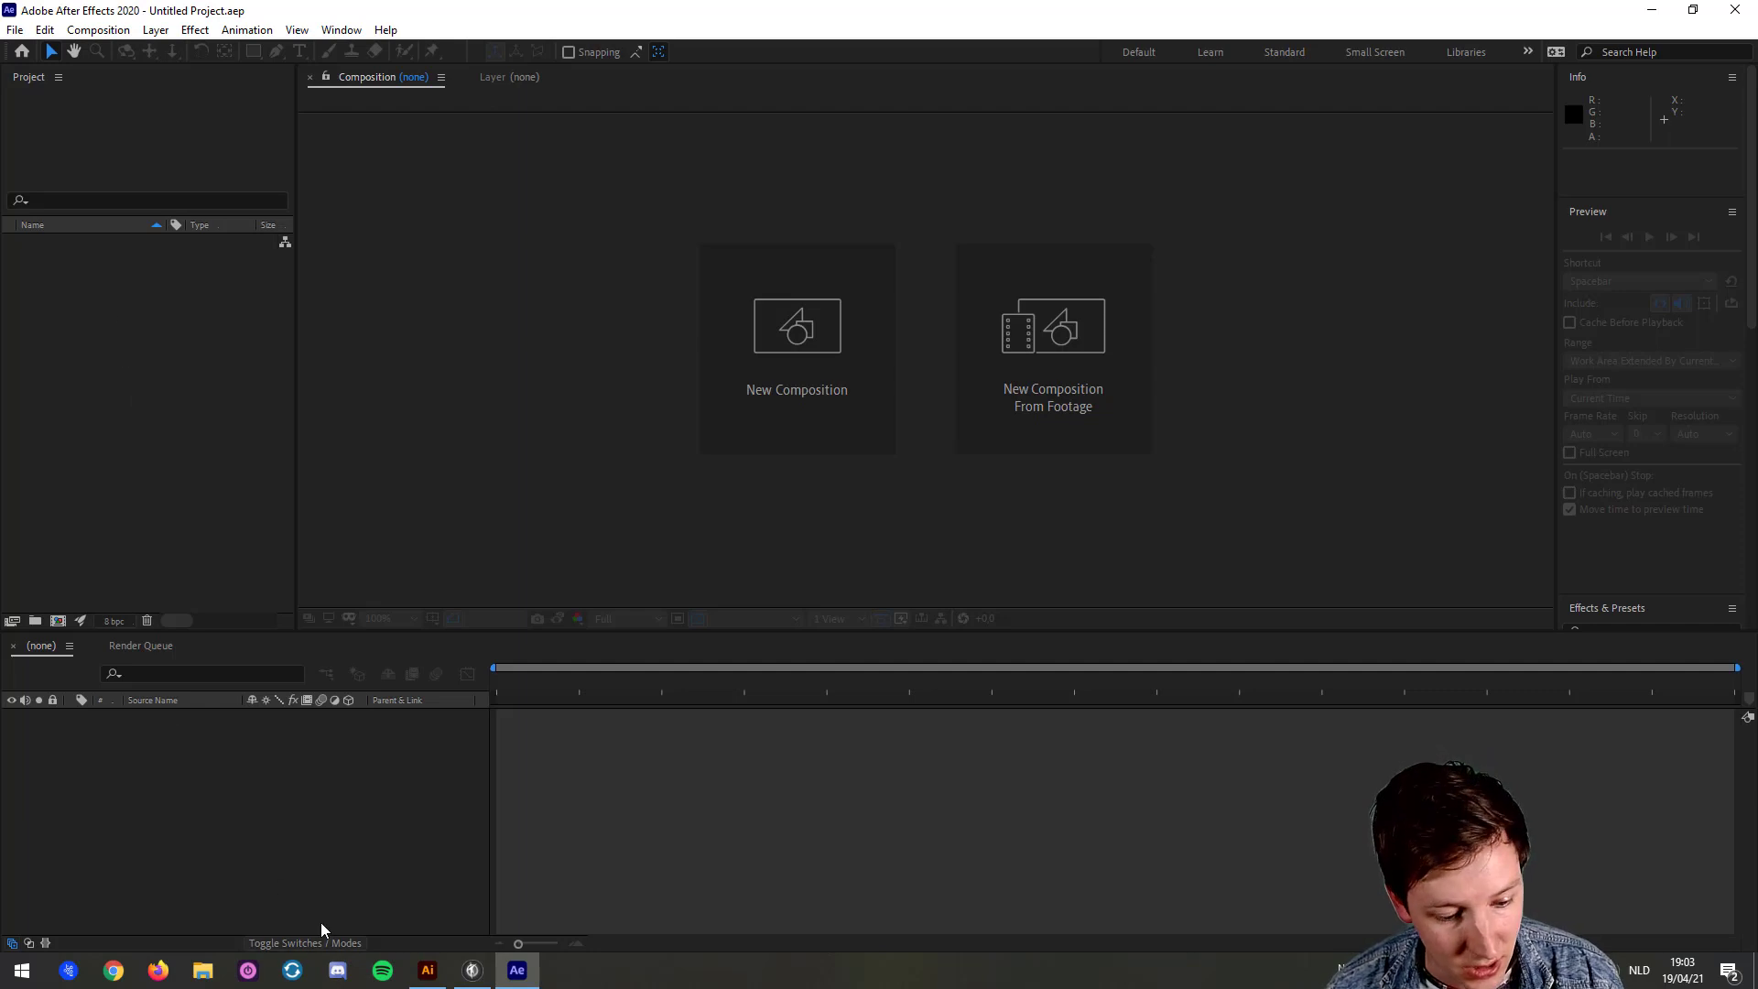
Step: After checking the ring in Illustrator, import 0-shape.ai as a composition and create 0-shape 2 from it
{"action": "left_click", "coordinate": [428, 970]}
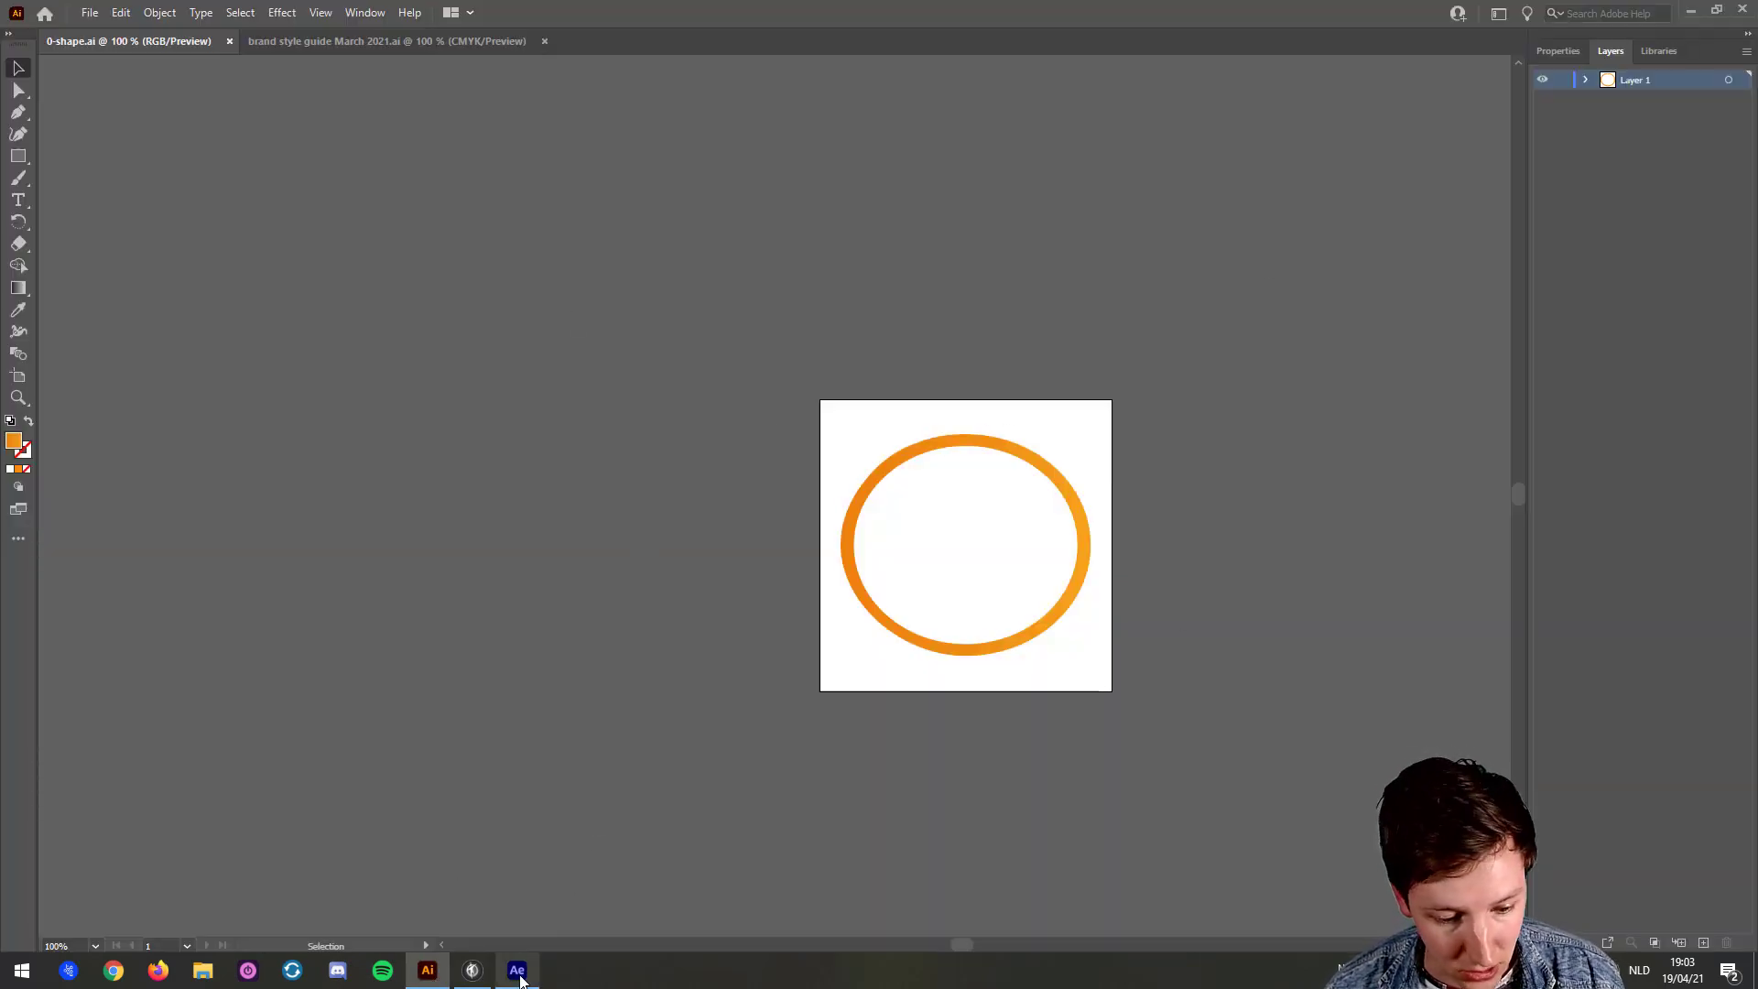
{"action": "left_click", "coordinate": [516, 969]}
{"action": "key", "text": "ctrl+i"}
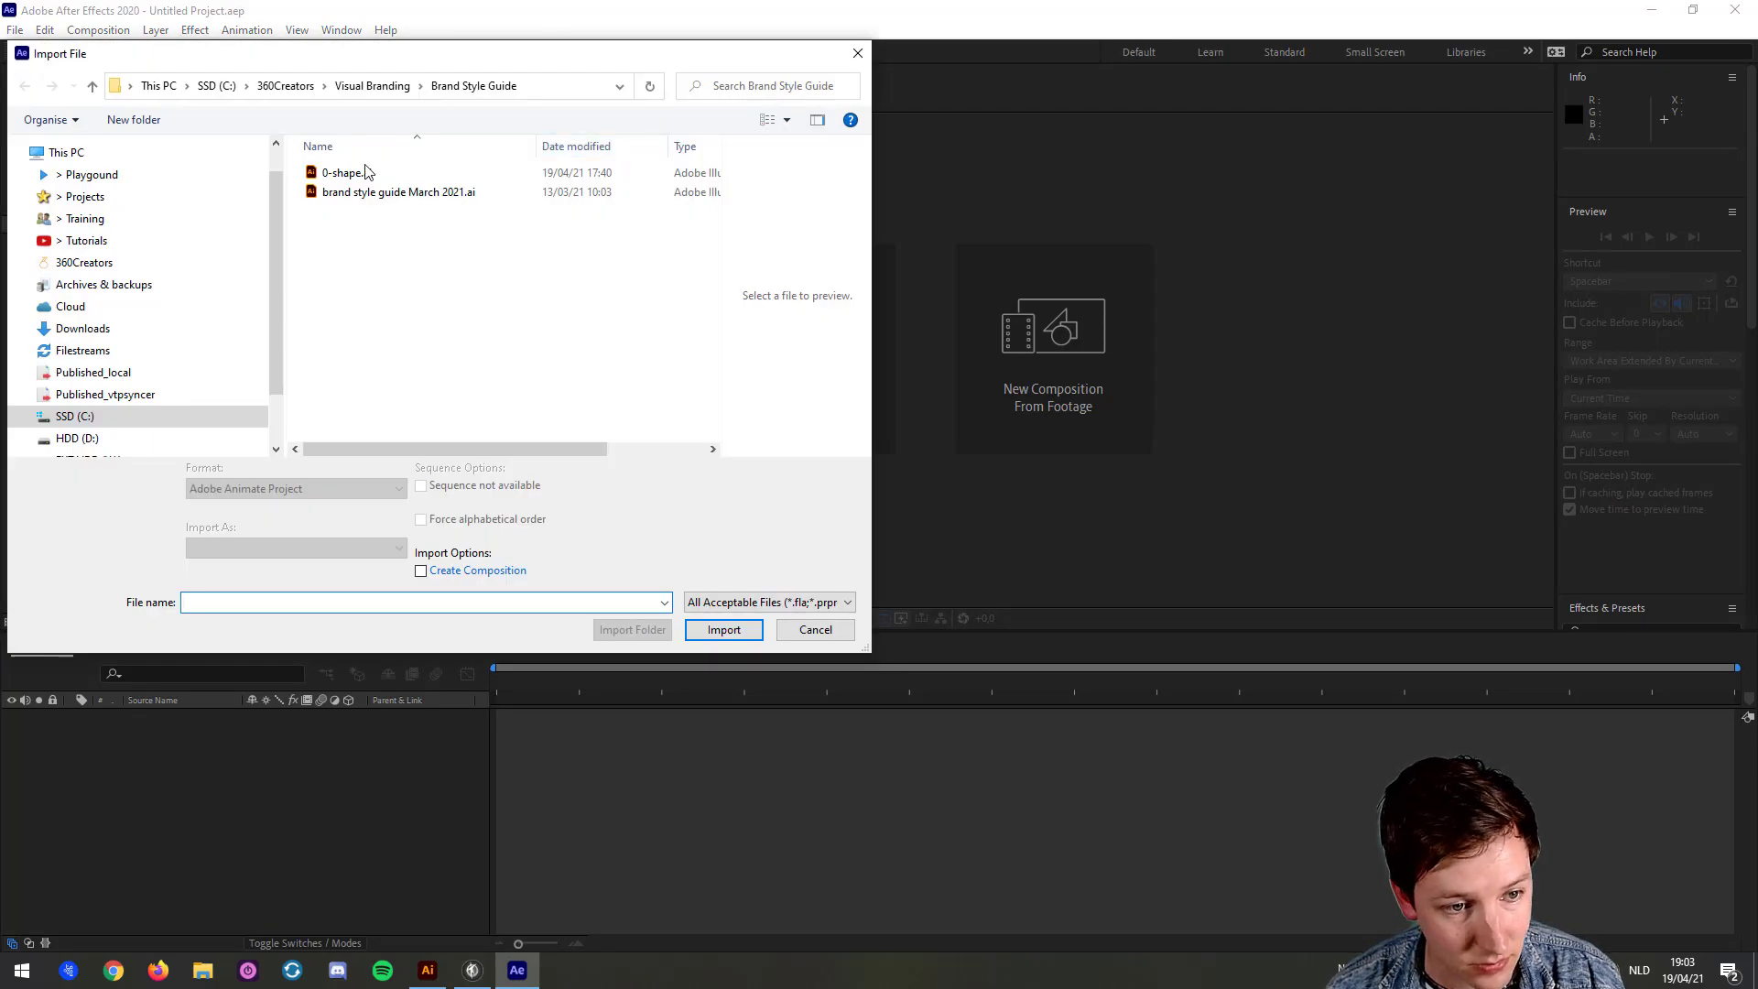
{"action": "double_click", "coordinate": [365, 172]}
{"action": "left_click", "coordinate": [901, 561]}
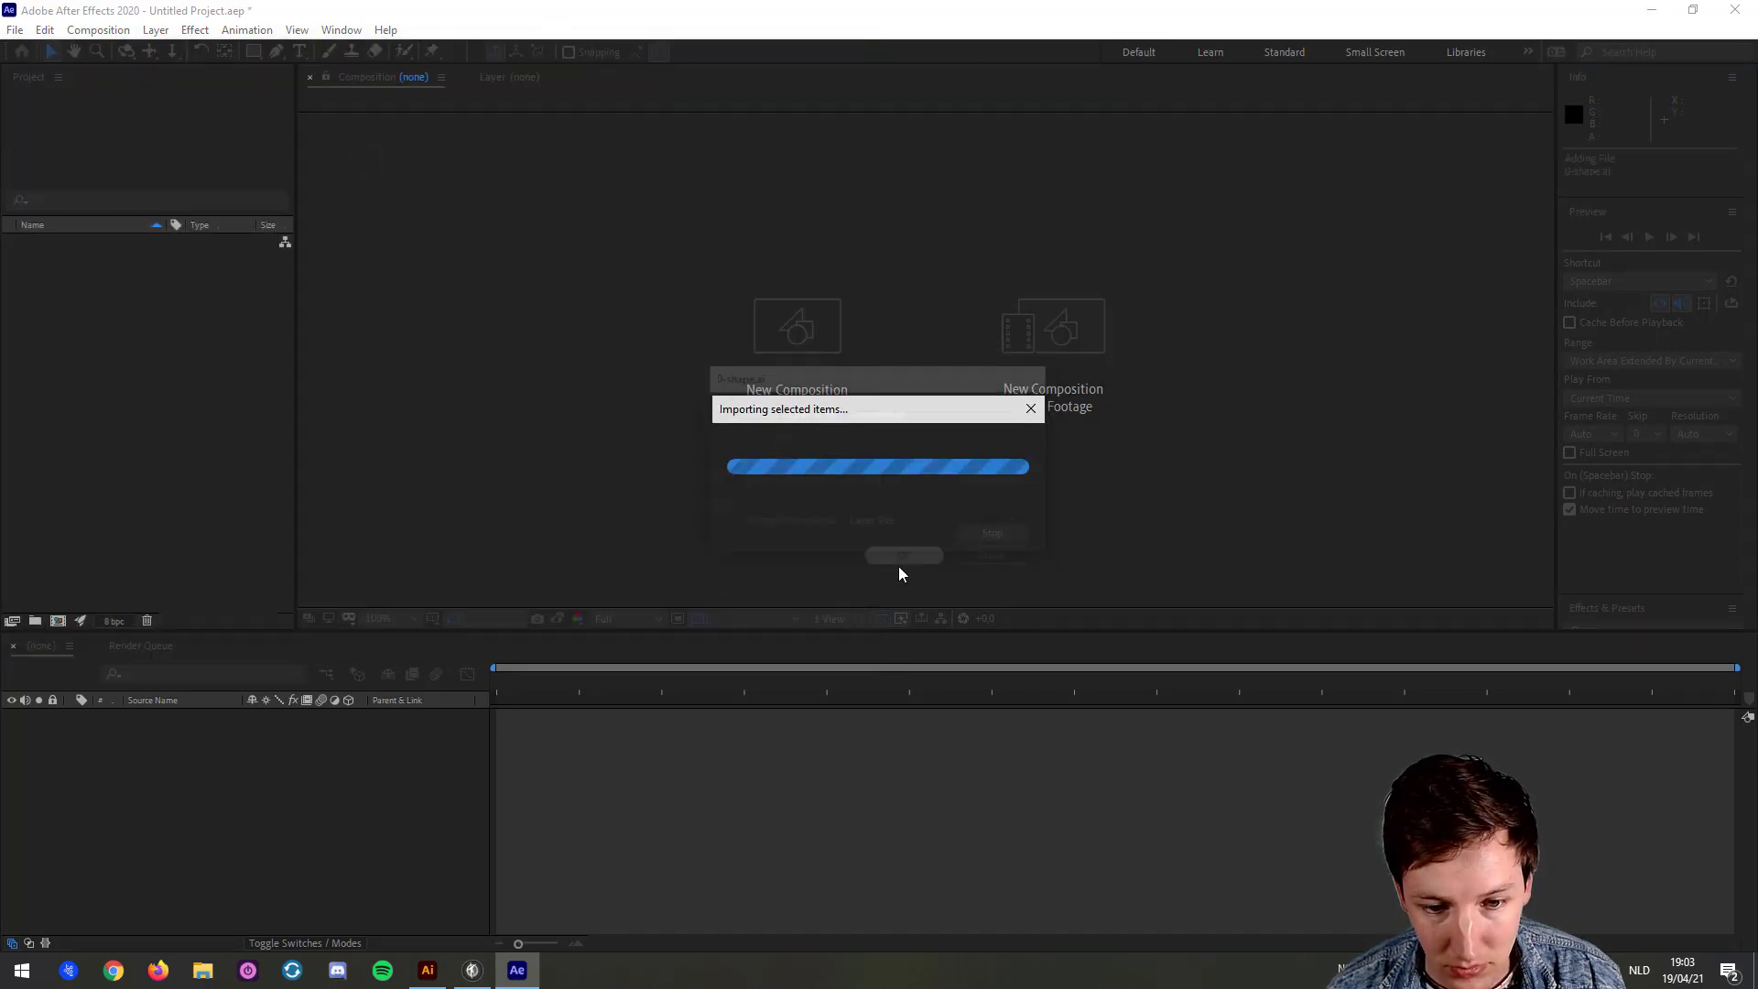
{"action": "left_click_drag", "start_coordinate": [52, 242], "coordinate": [58, 619]}
{"action": "left_click", "coordinate": [177, 441]}
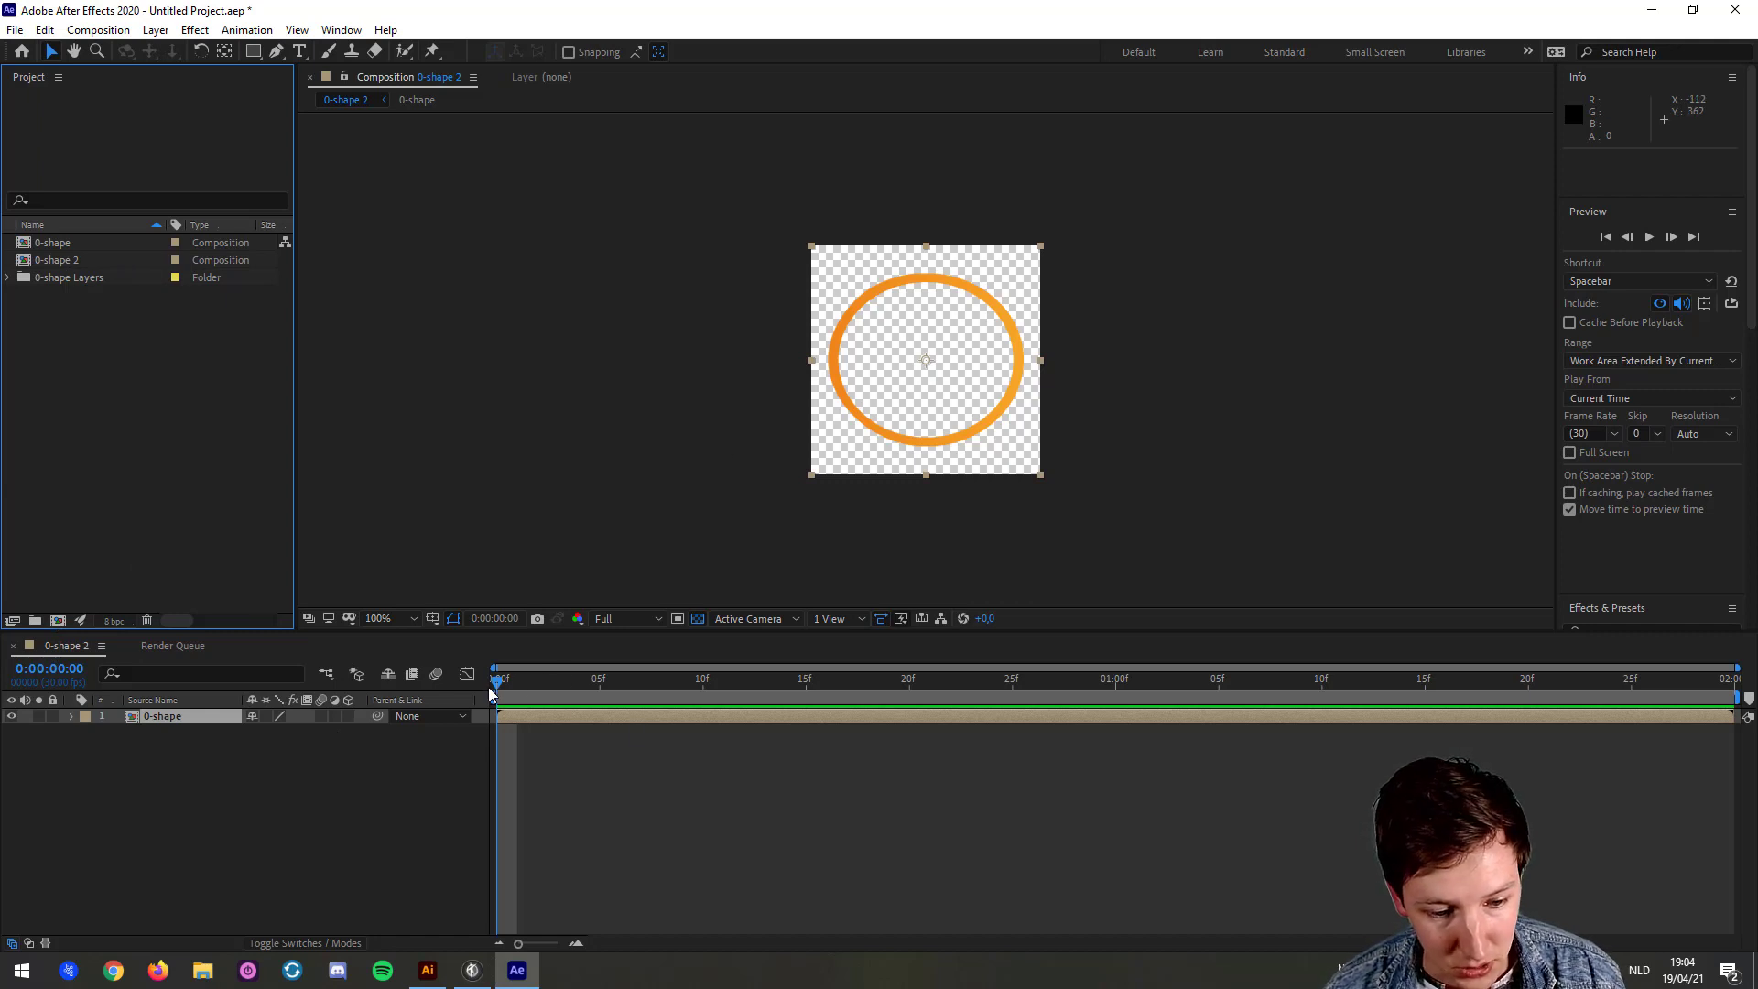
{"action": "mouse_move", "coordinate": [500, 692]}
{"action": "left_mouse_down"}
{"action": "mouse_move", "coordinate": [1714, 691]}
{"action": "mouse_move", "coordinate": [496, 691]}
{"action": "left_mouse_up"}
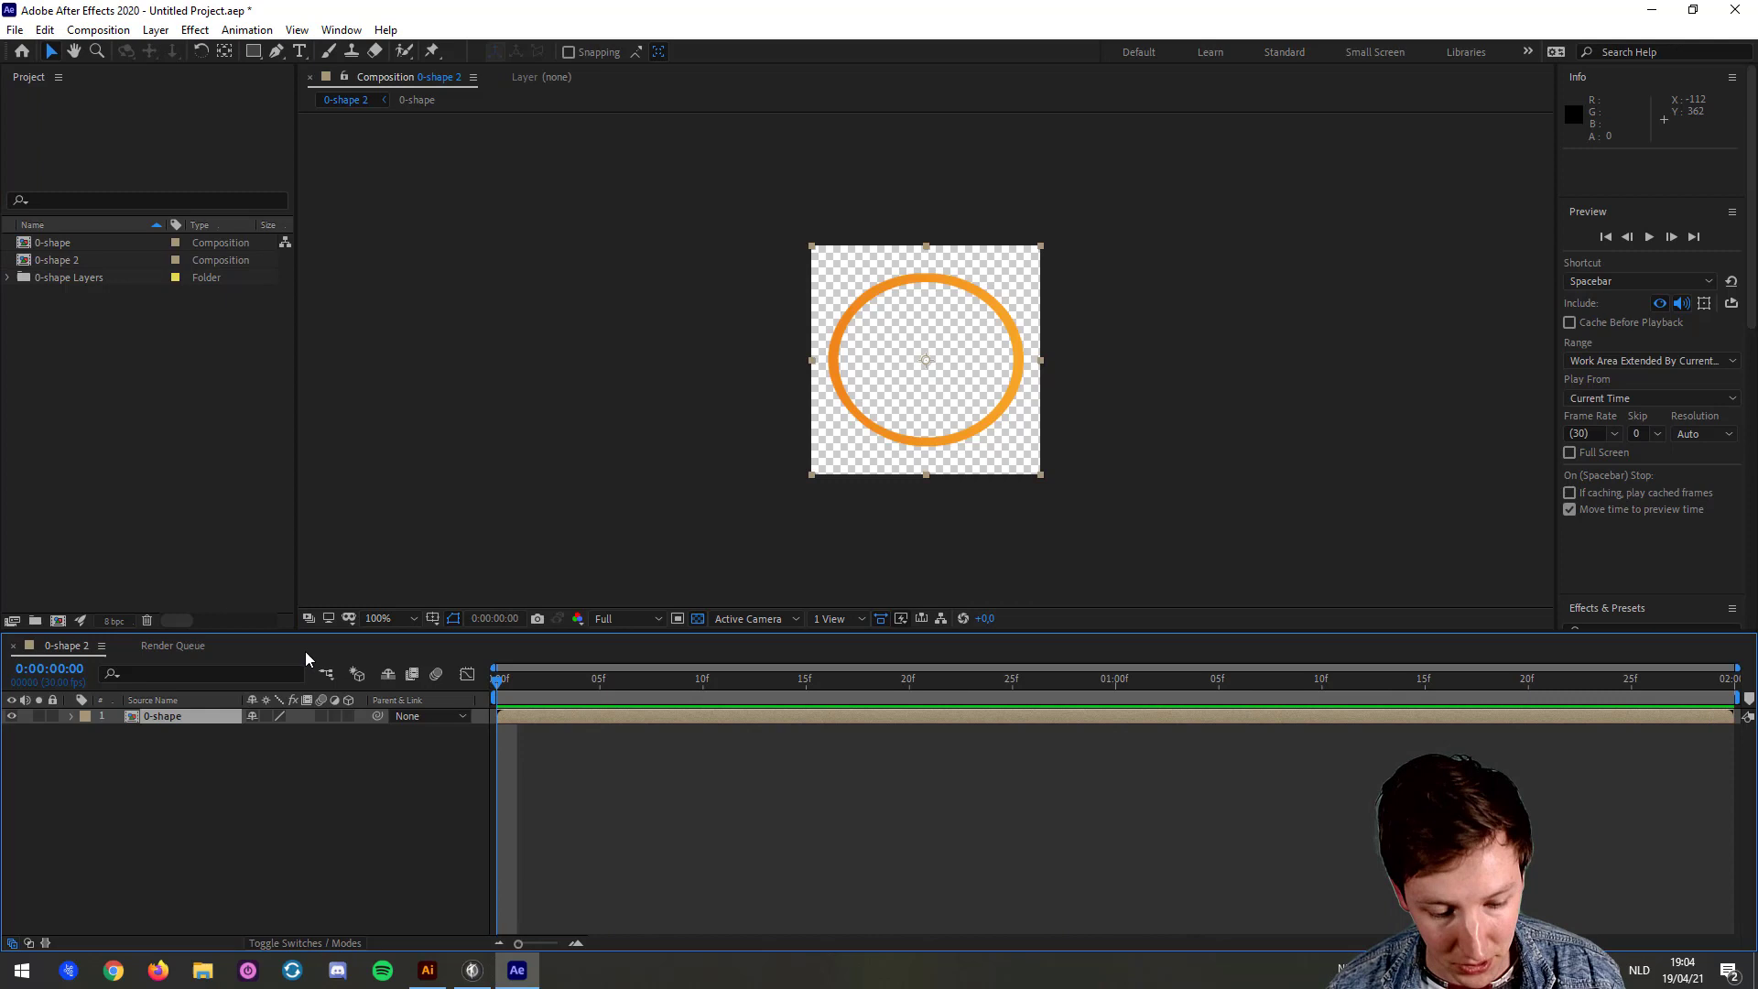
{"action": "key", "text": "ctrl+k"}
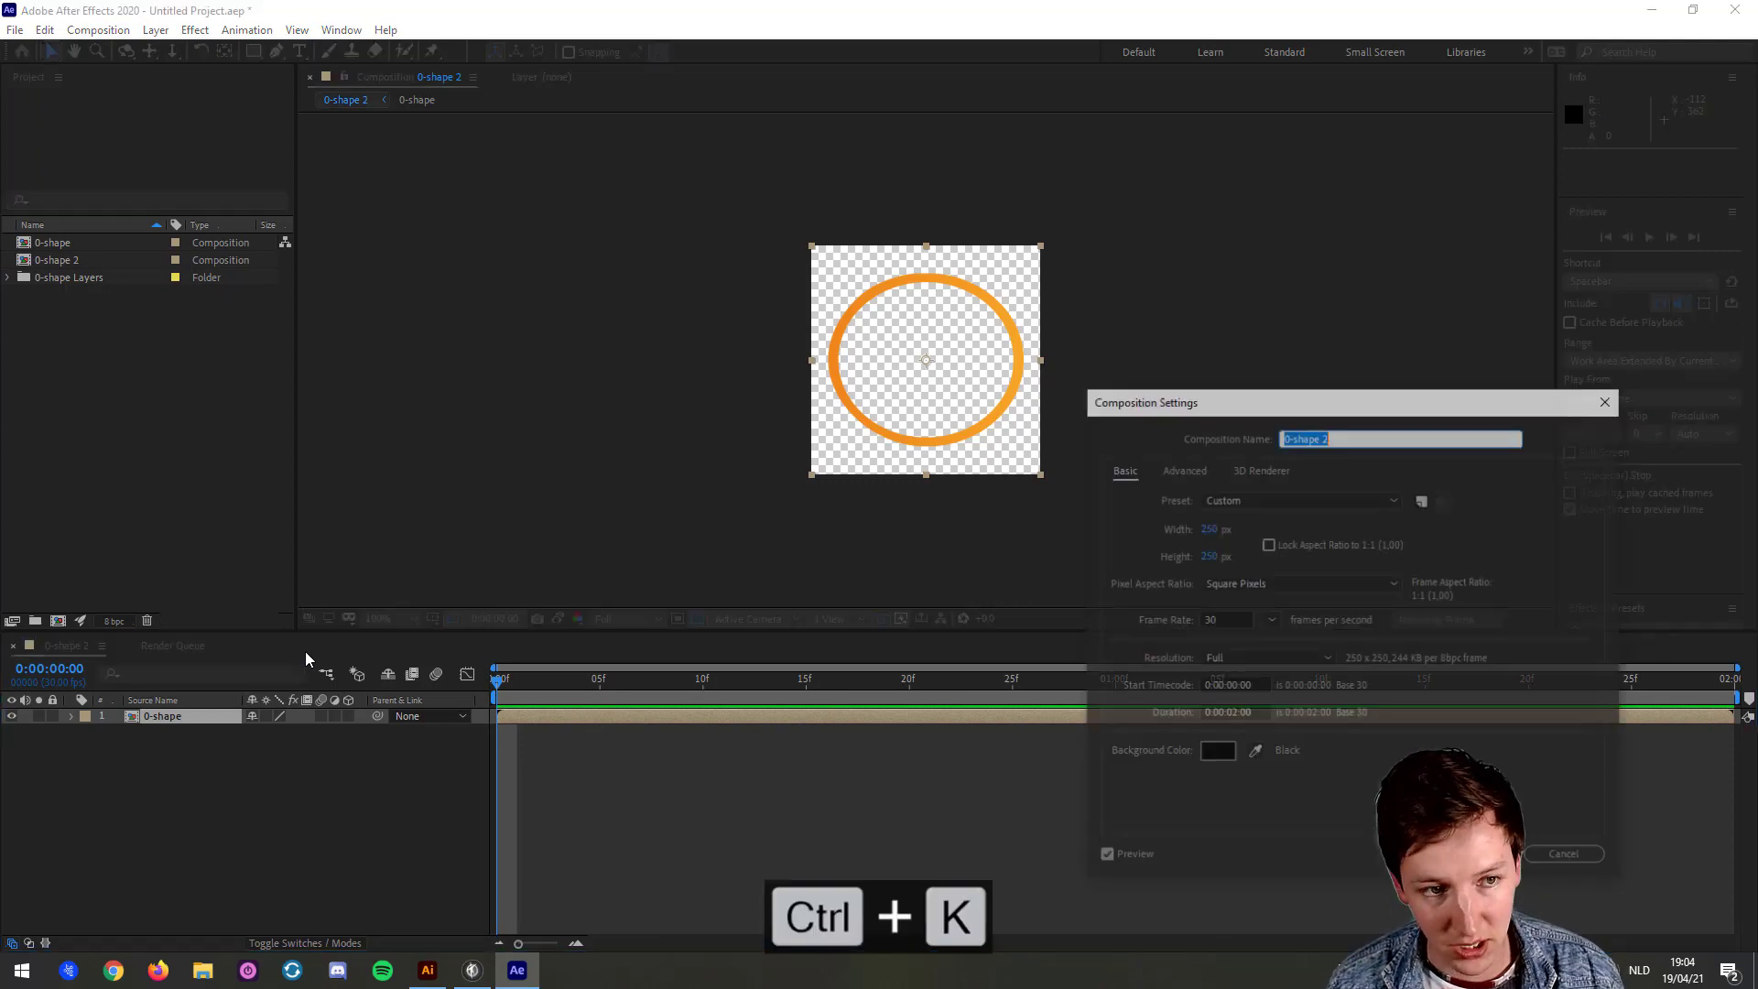
{"action": "left_click_drag", "start_coordinate": [1254, 398], "coordinate": [1194, 196]}
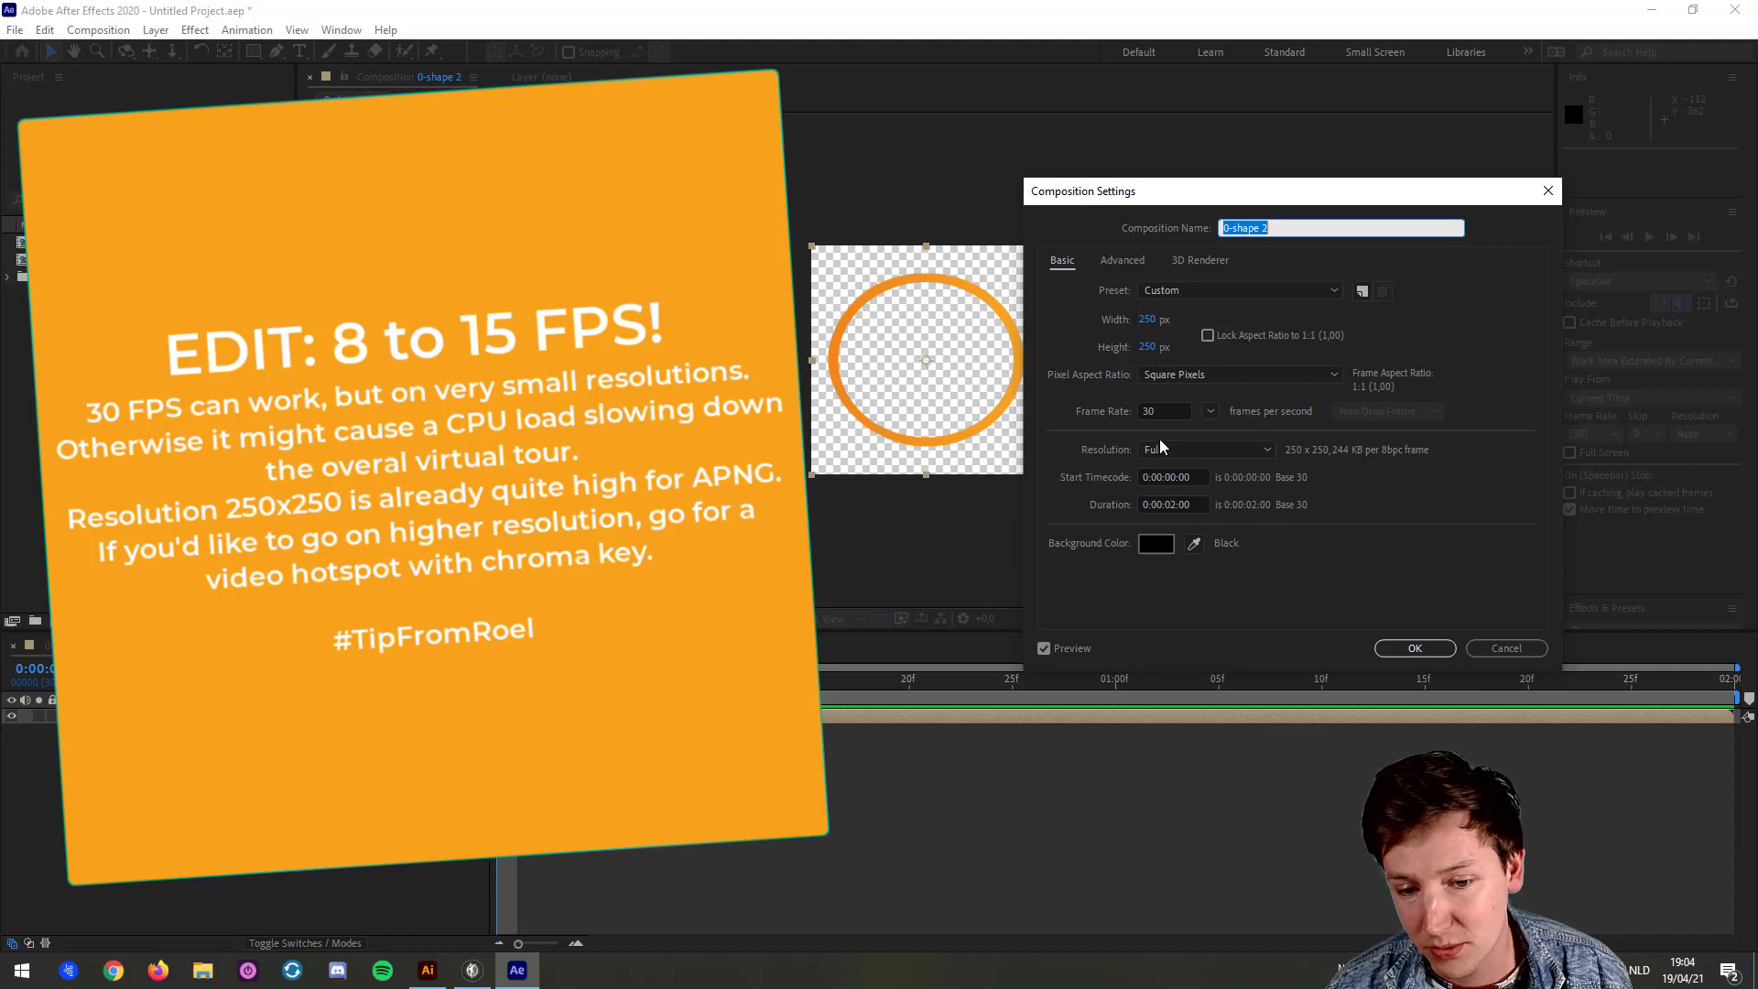
{"action": "left_click", "coordinate": [1171, 505]}
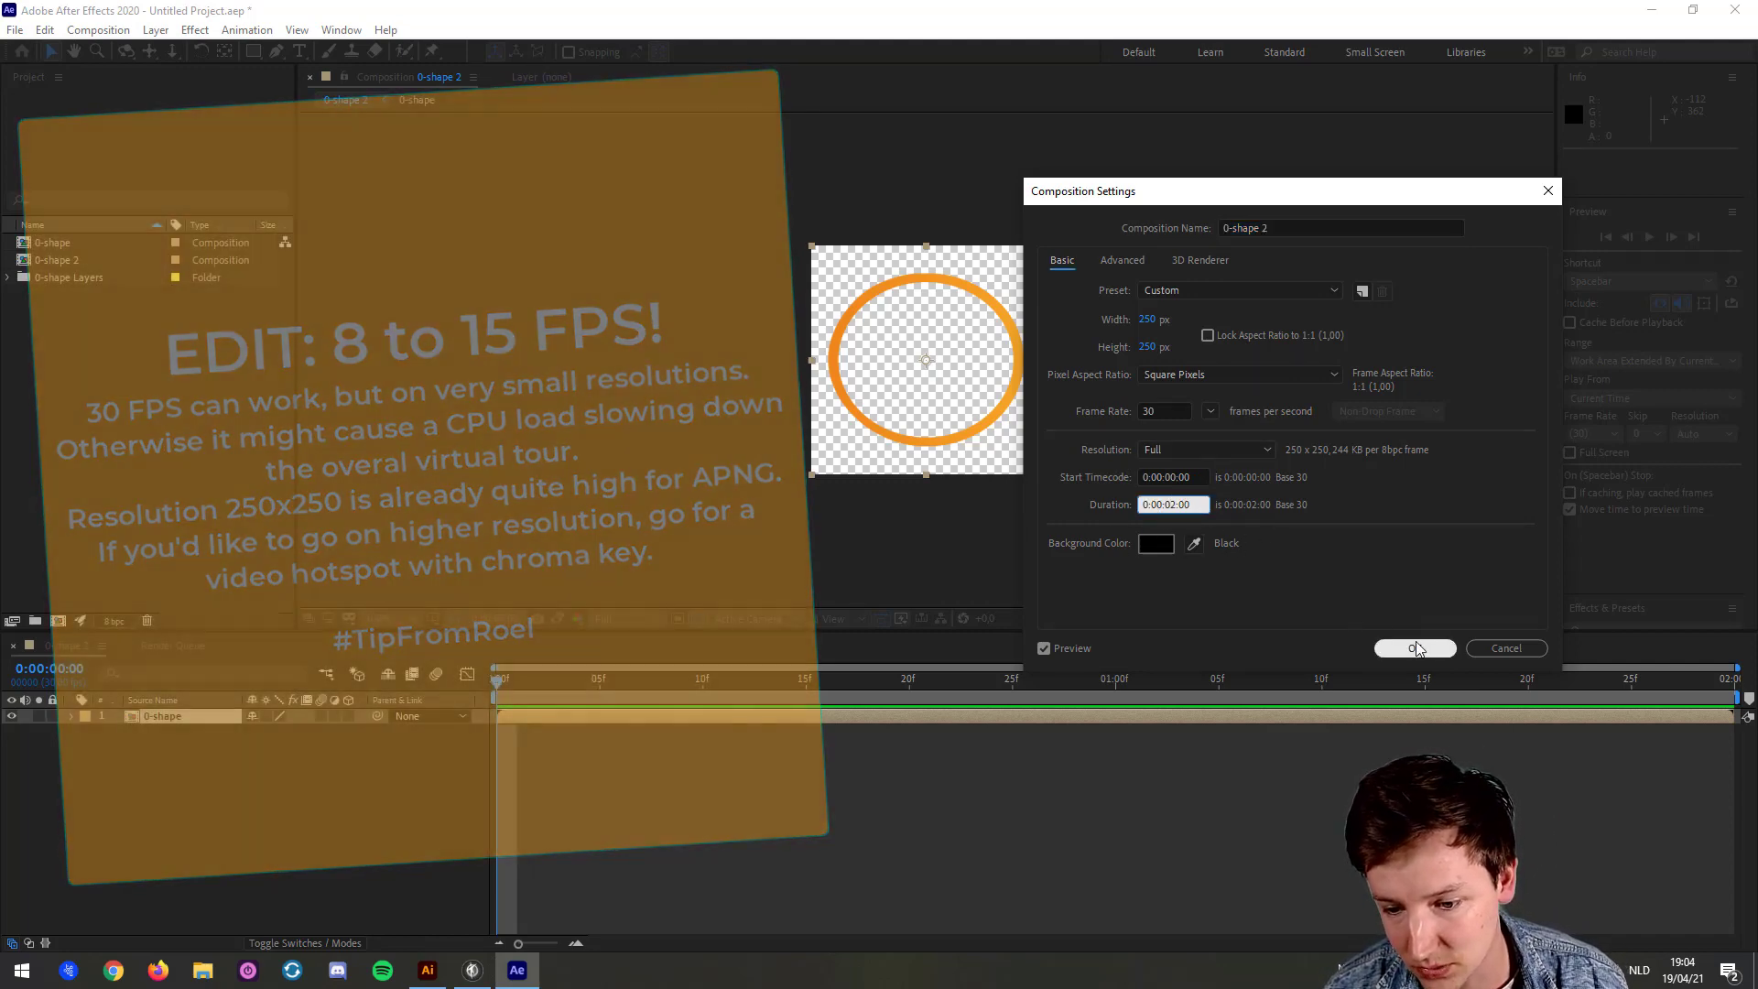
{"action": "left_click", "coordinate": [1414, 648]}
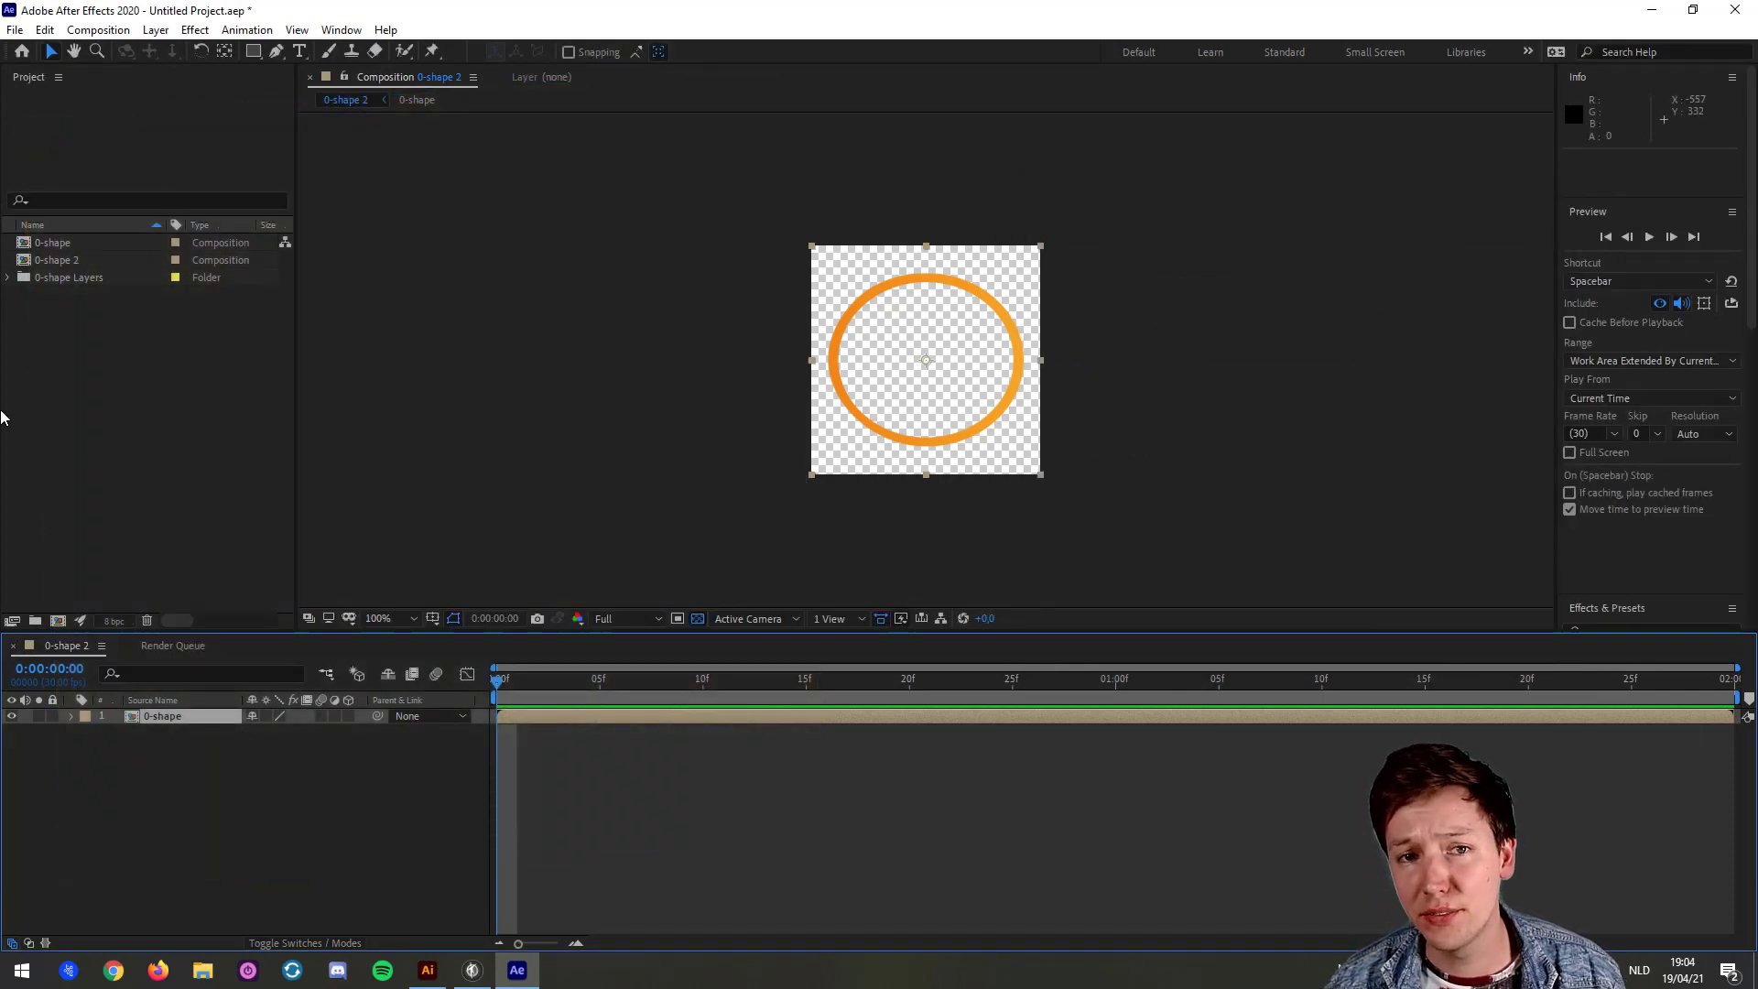
Step: Select the 0-shape layer and reveal only its Scale property
{"action": "left_click", "coordinate": [180, 787]}
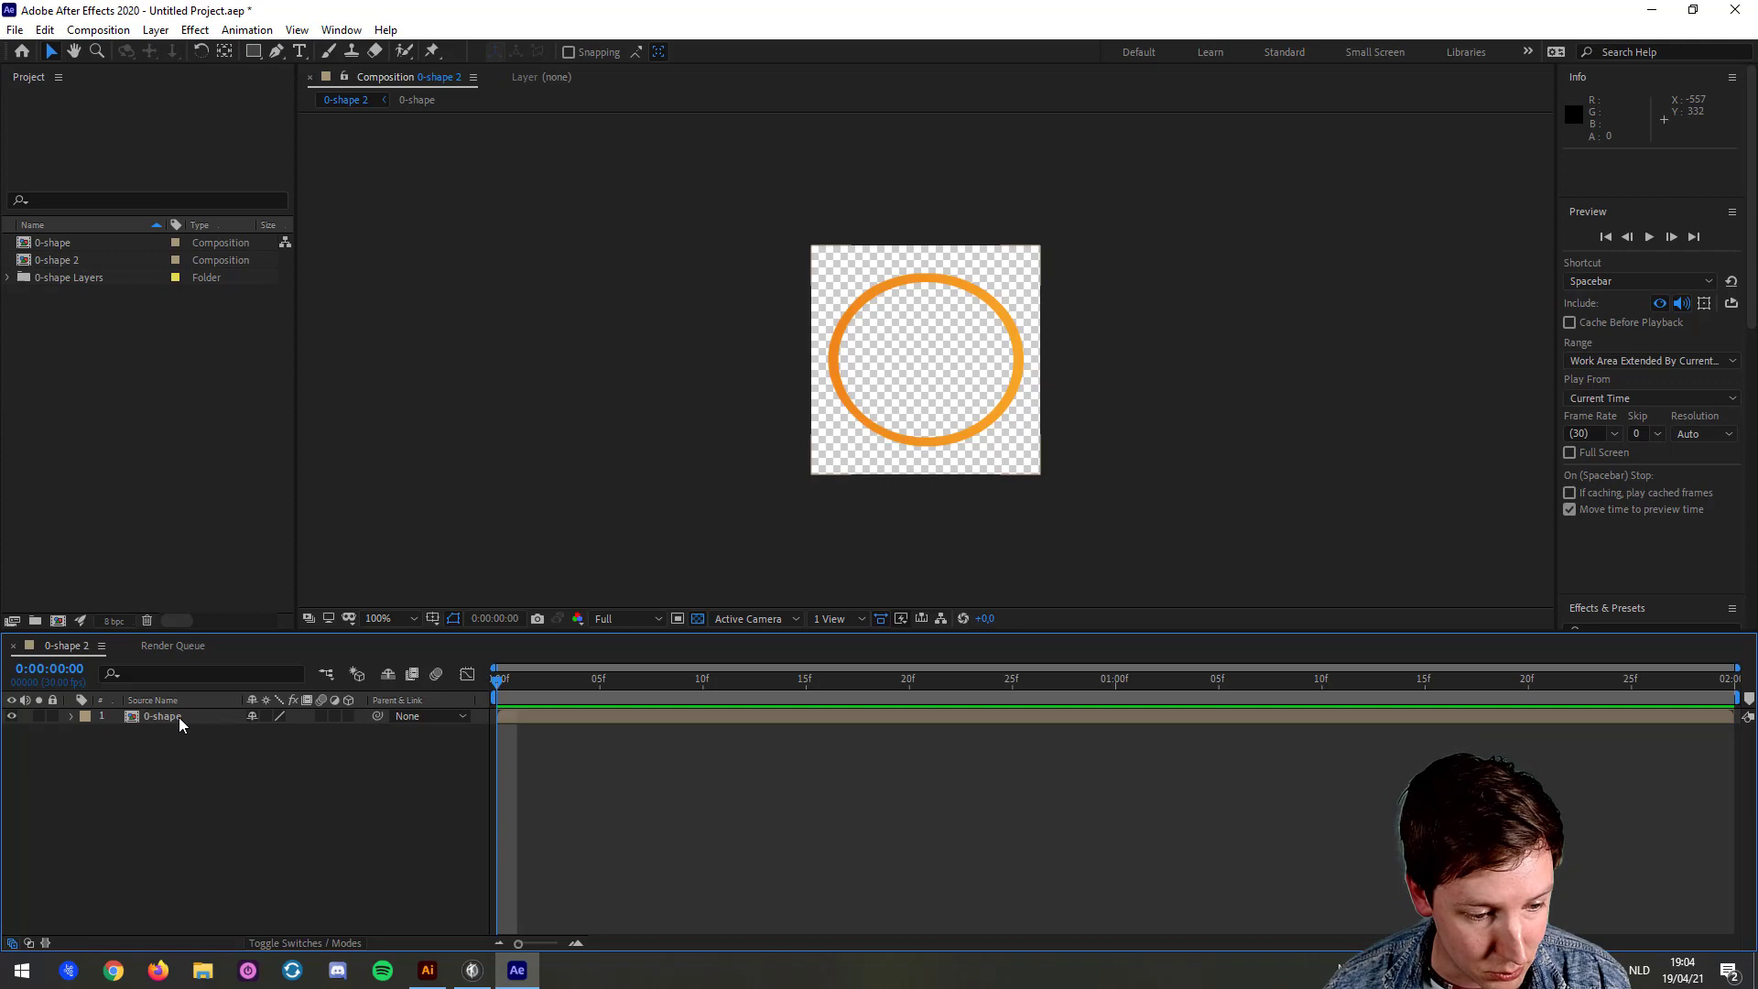
{"action": "left_click", "coordinate": [180, 723]}
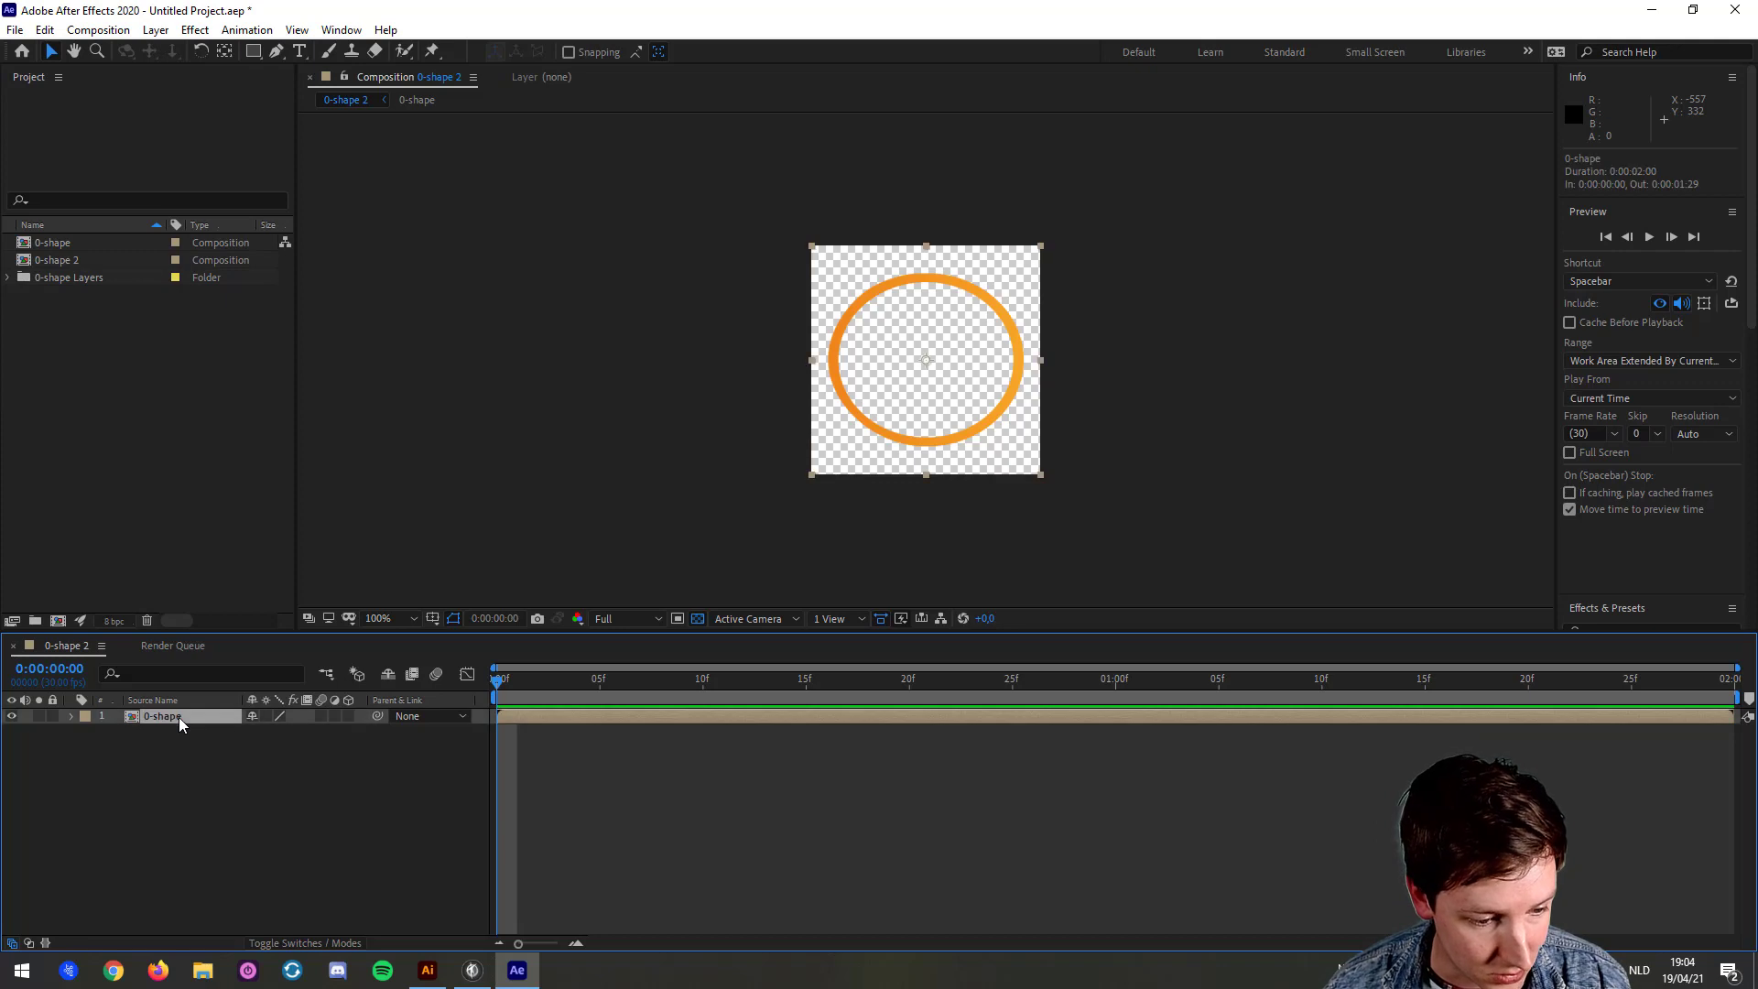
{"action": "left_click", "coordinate": [72, 717]}
{"action": "left_click", "coordinate": [73, 718]}
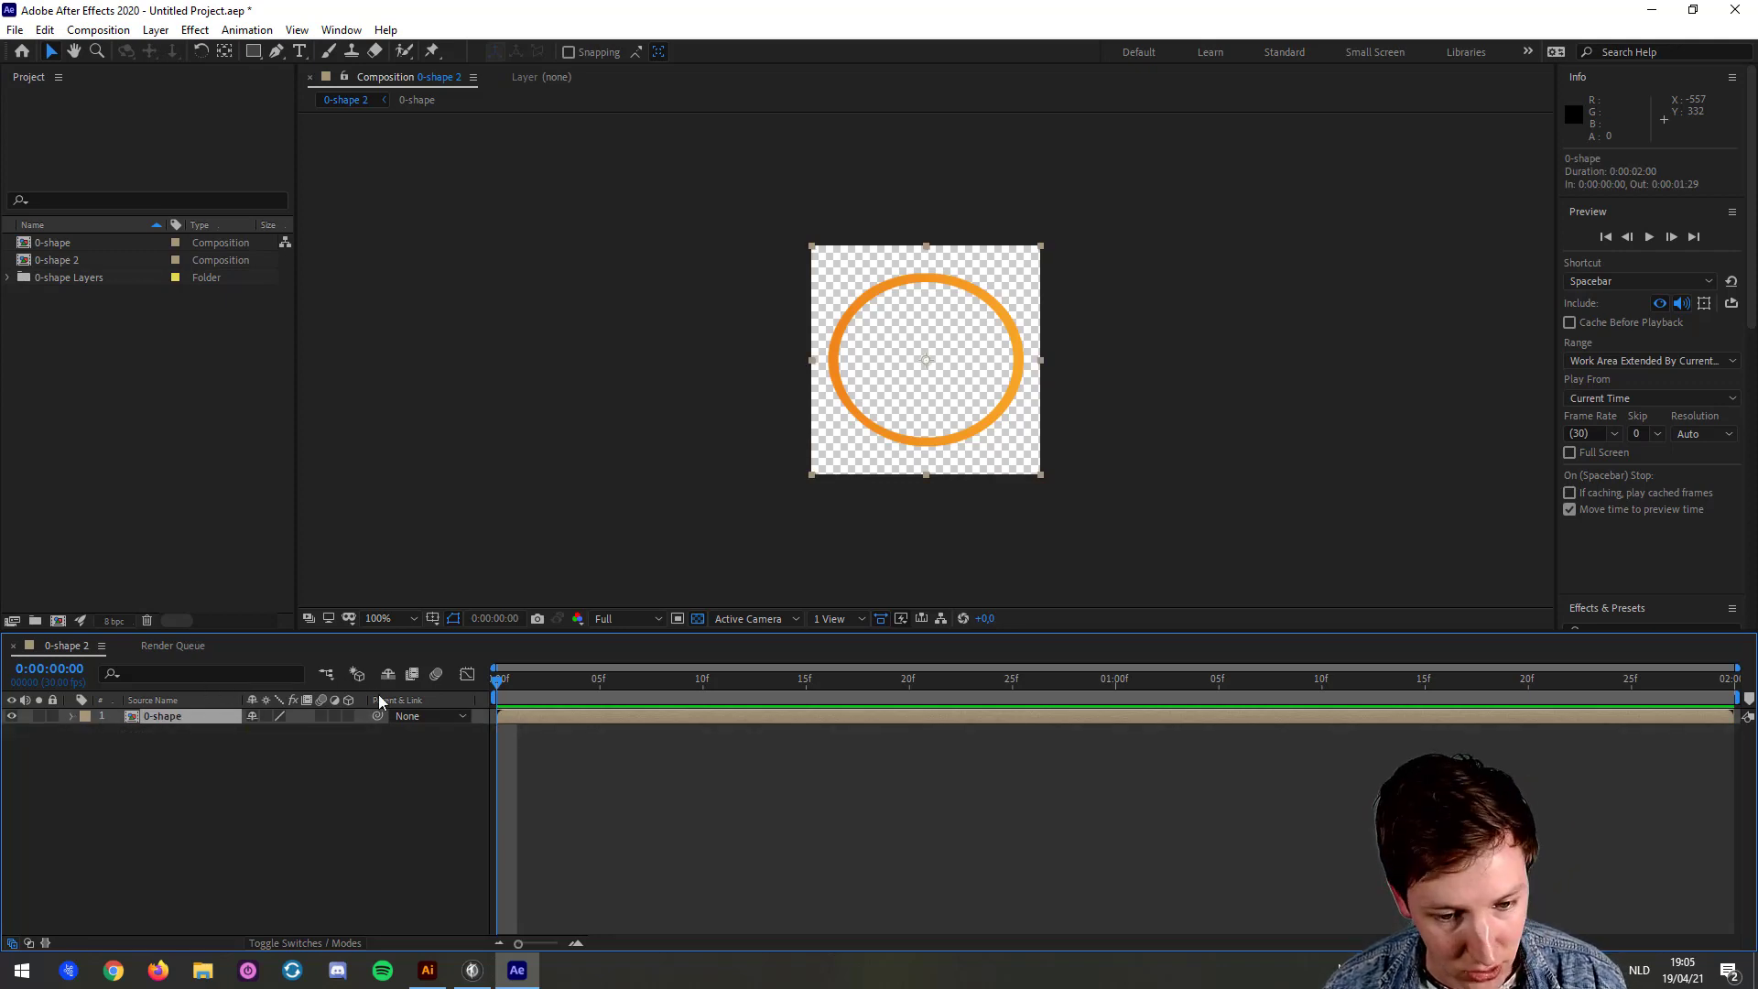
{"action": "key", "text": "s"}
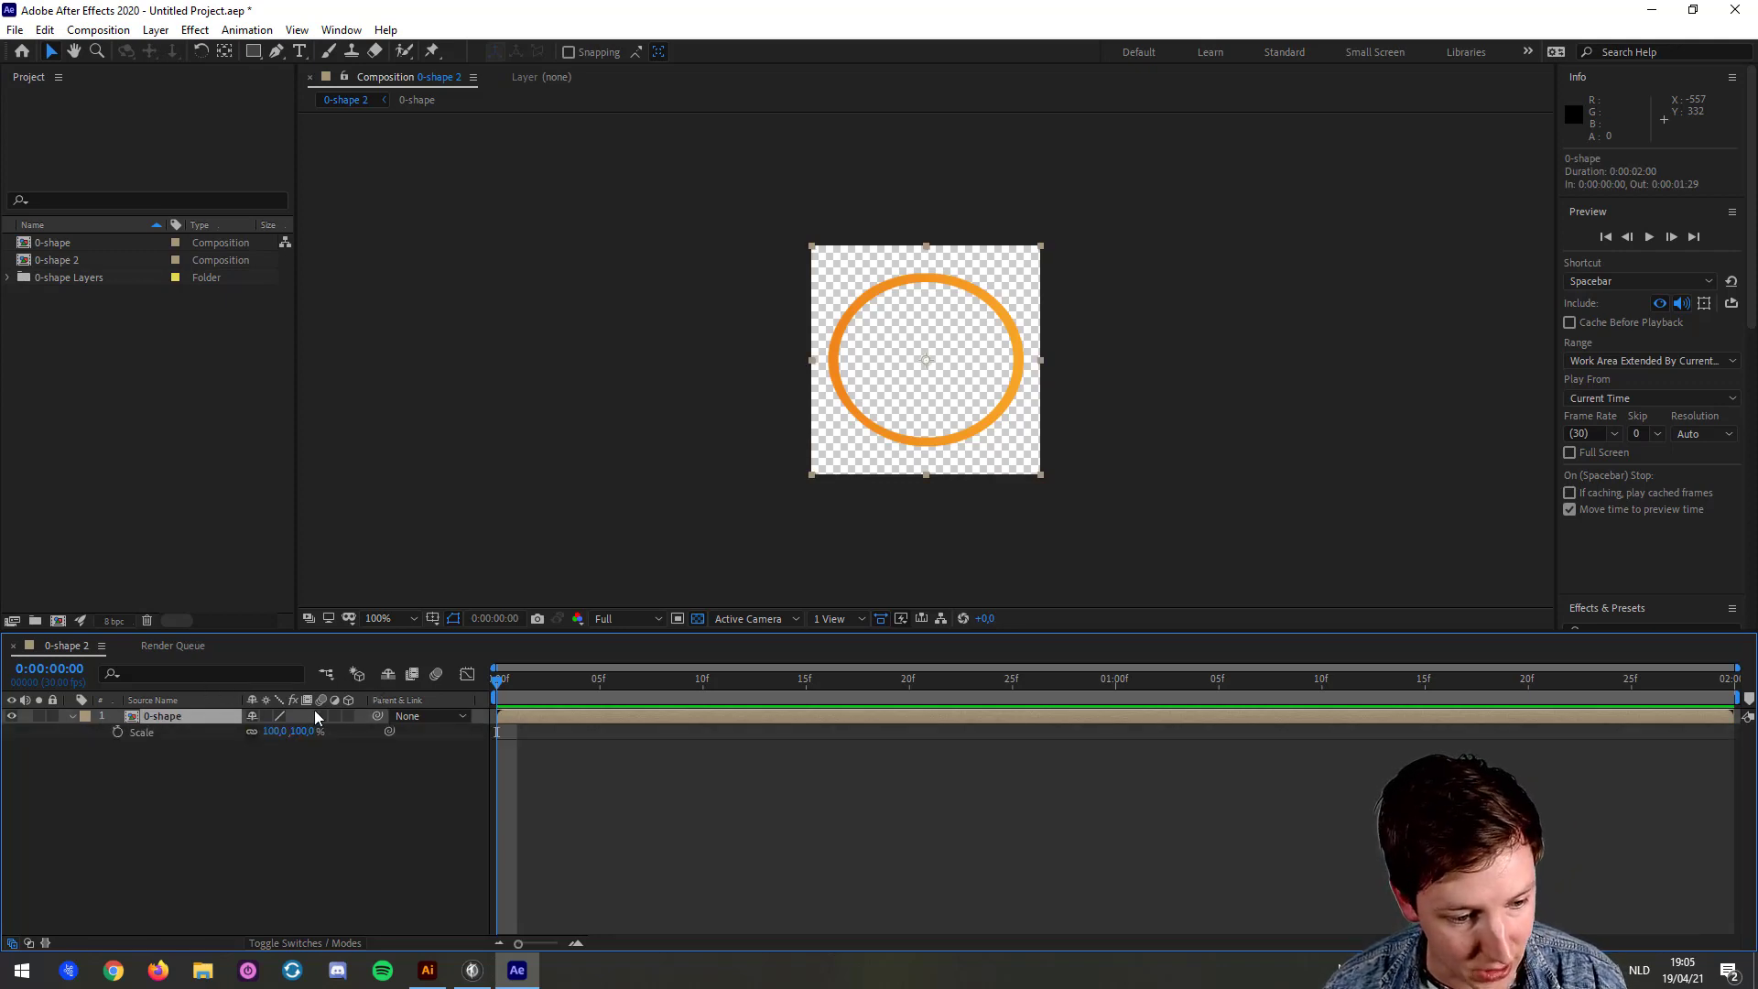
{"action": "left_click", "coordinate": [73, 717]}
{"action": "left_click", "coordinate": [72, 717]}
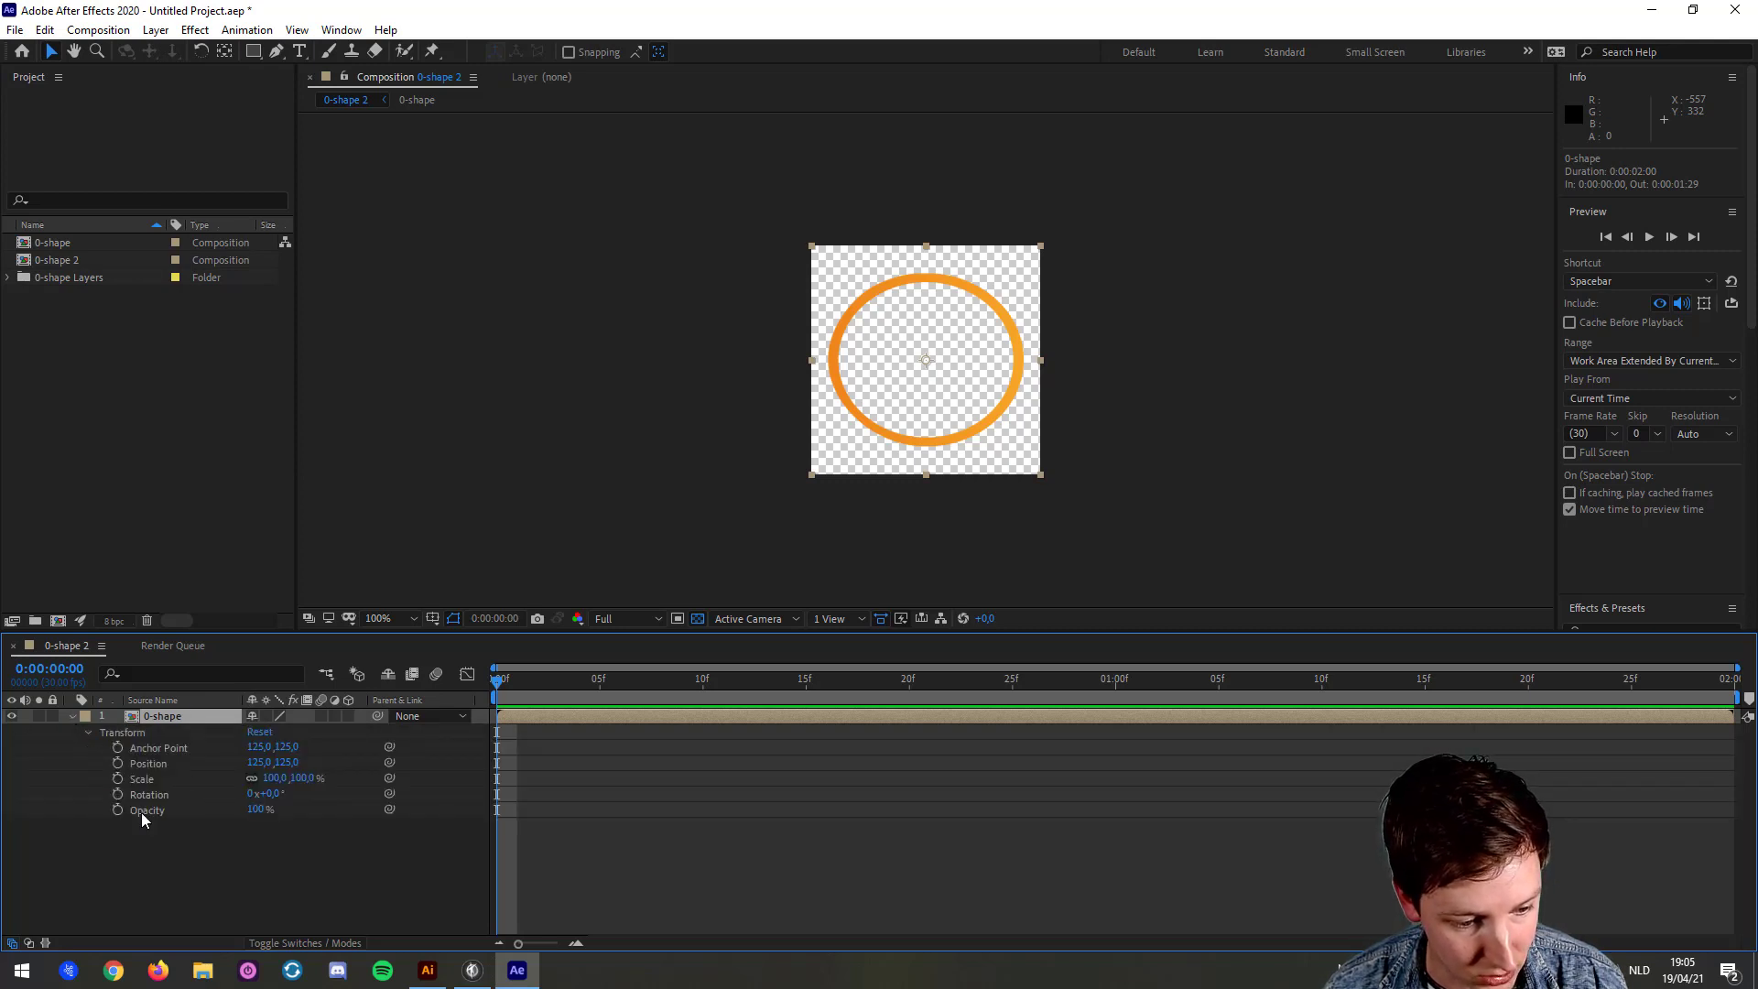
{"action": "key", "text": "s"}
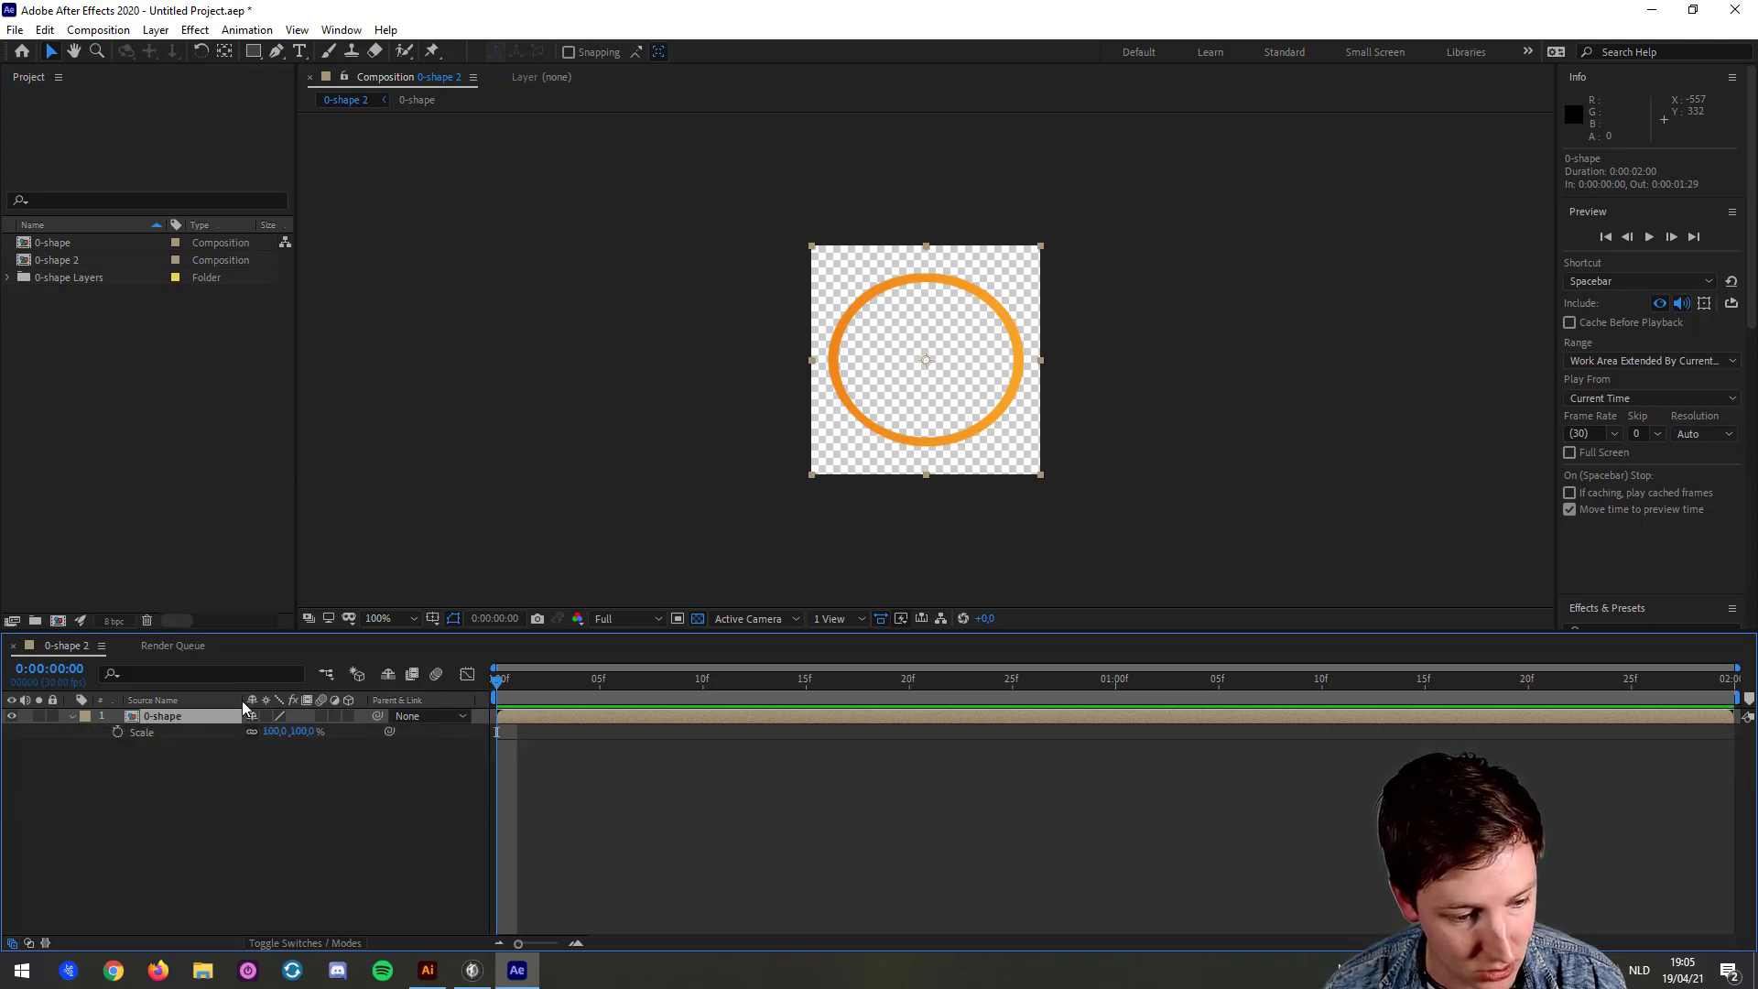
Step: Keyframe Scale at 100% at 0s, 90% at 1s, 100% at the end, then preview
{"action": "left_click", "coordinate": [117, 734]}
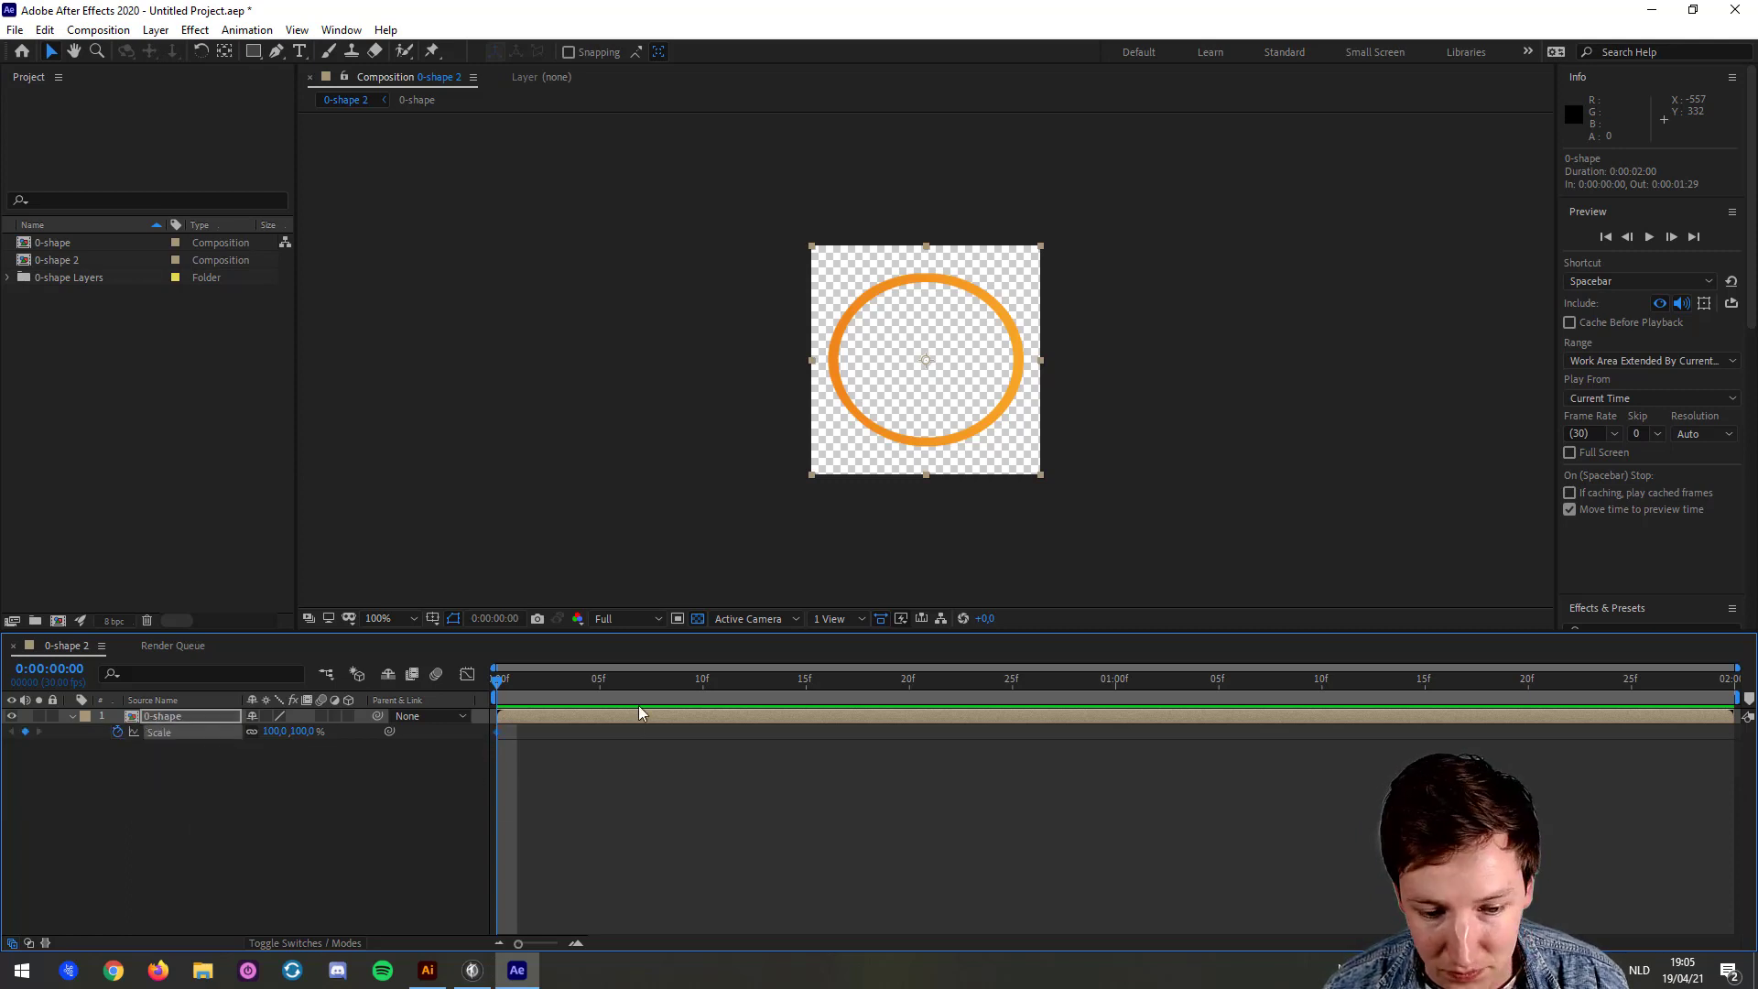
{"action": "left_click_drag", "start_coordinate": [918, 696], "coordinate": [1116, 685]}
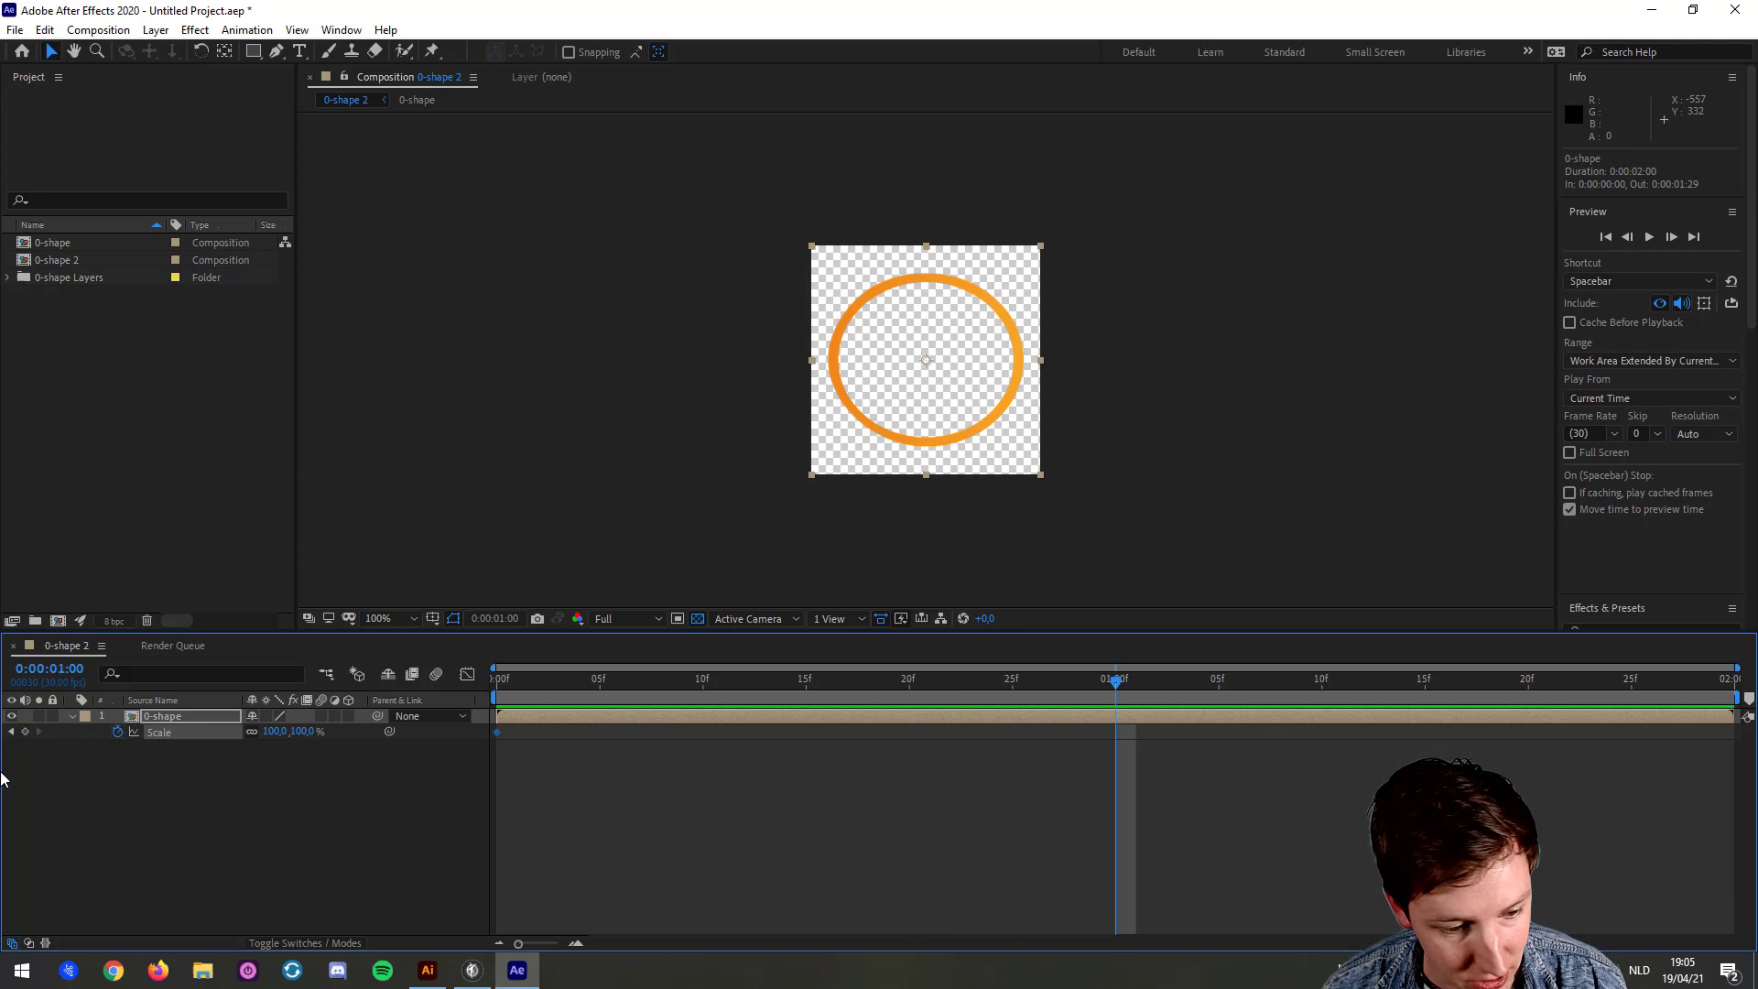
{"action": "left_click", "coordinate": [272, 733]}
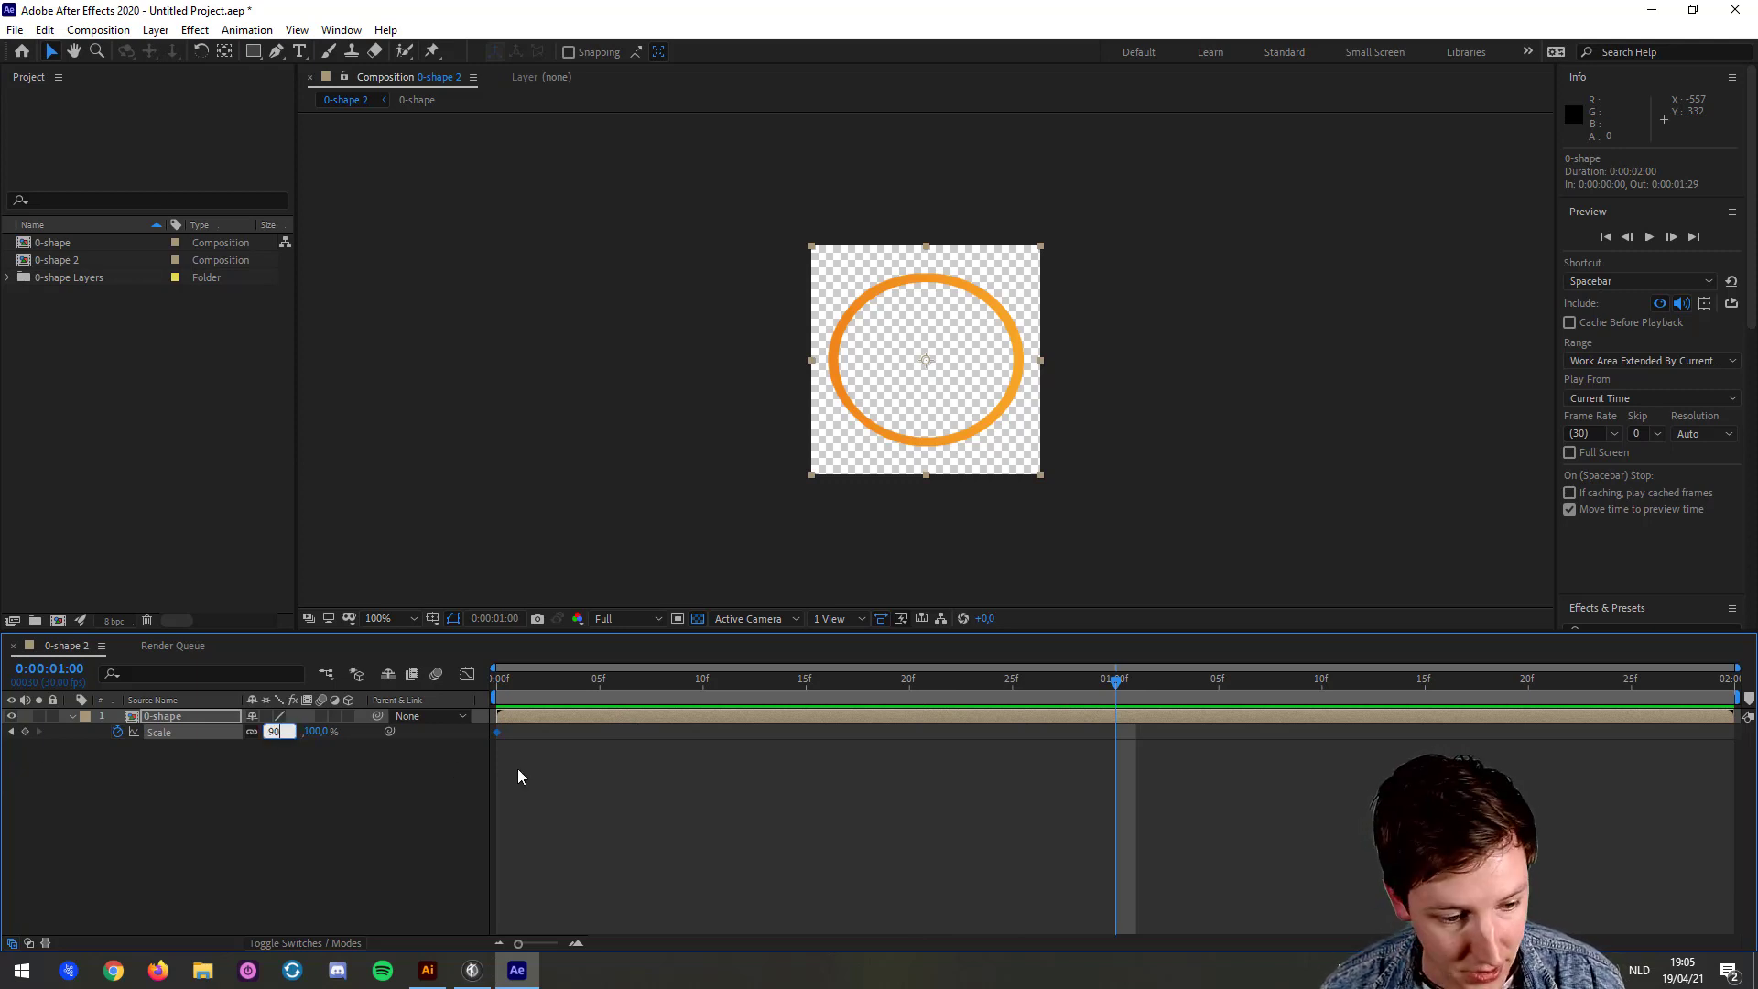
{"action": "key", "text": "Return"}
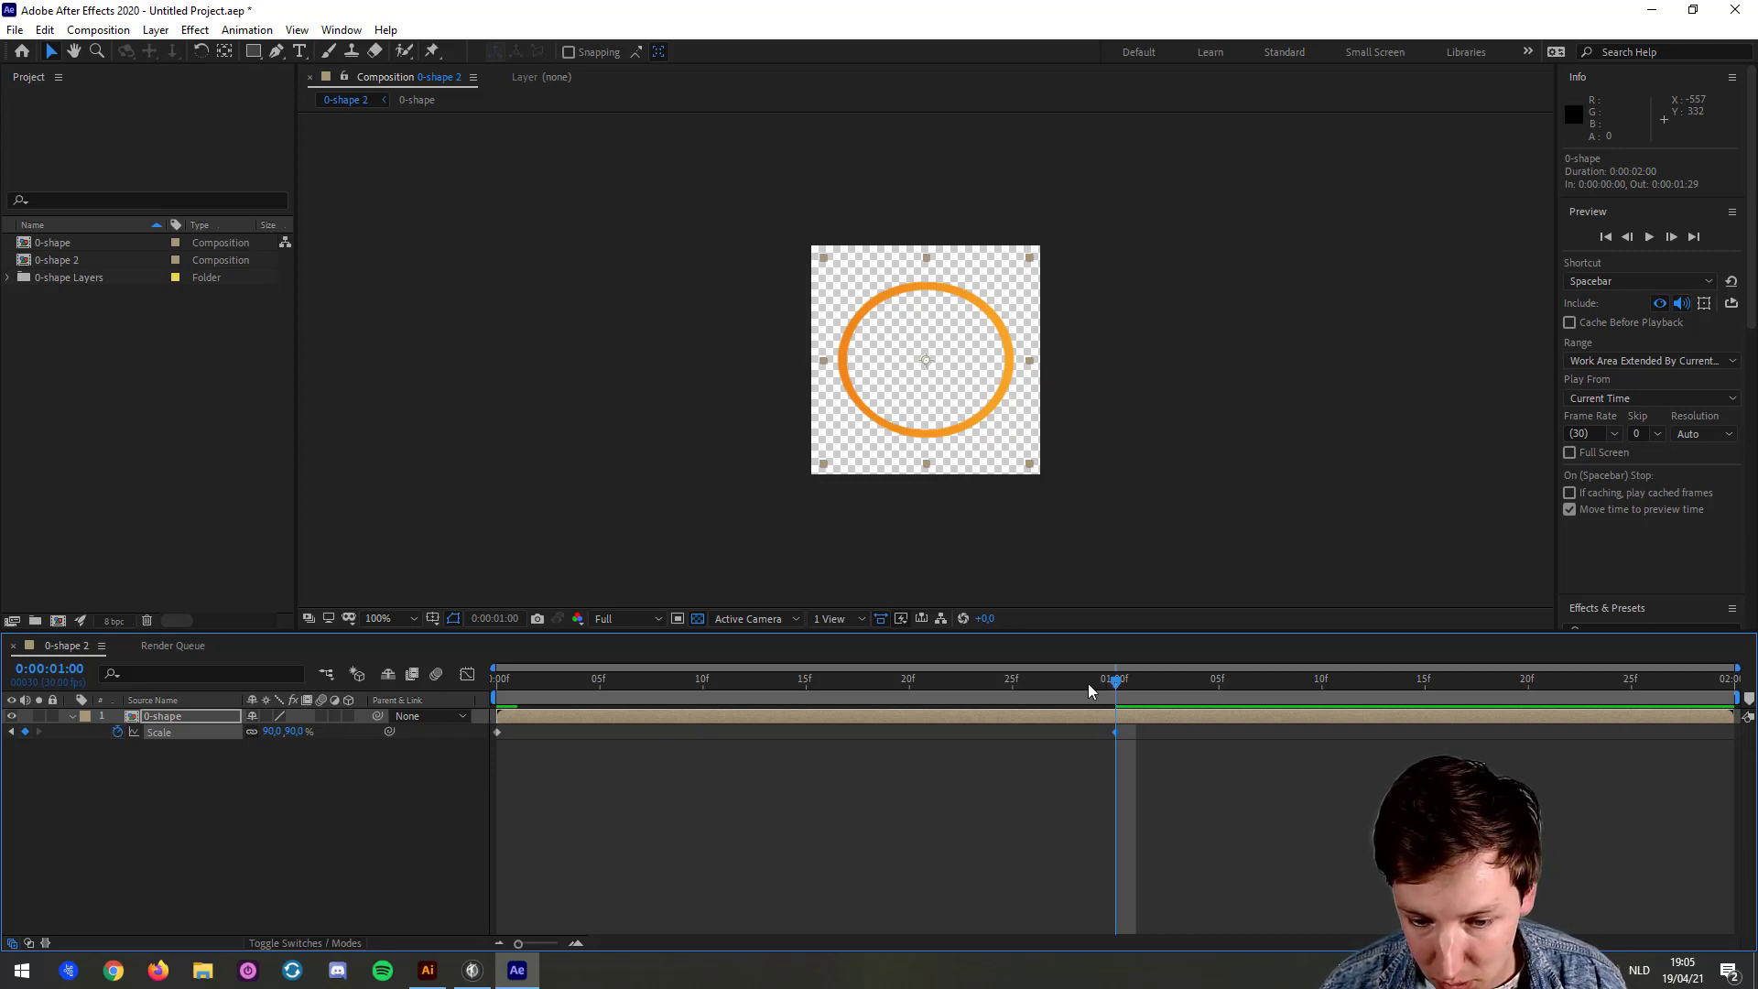
{"action": "key", "text": "End"}
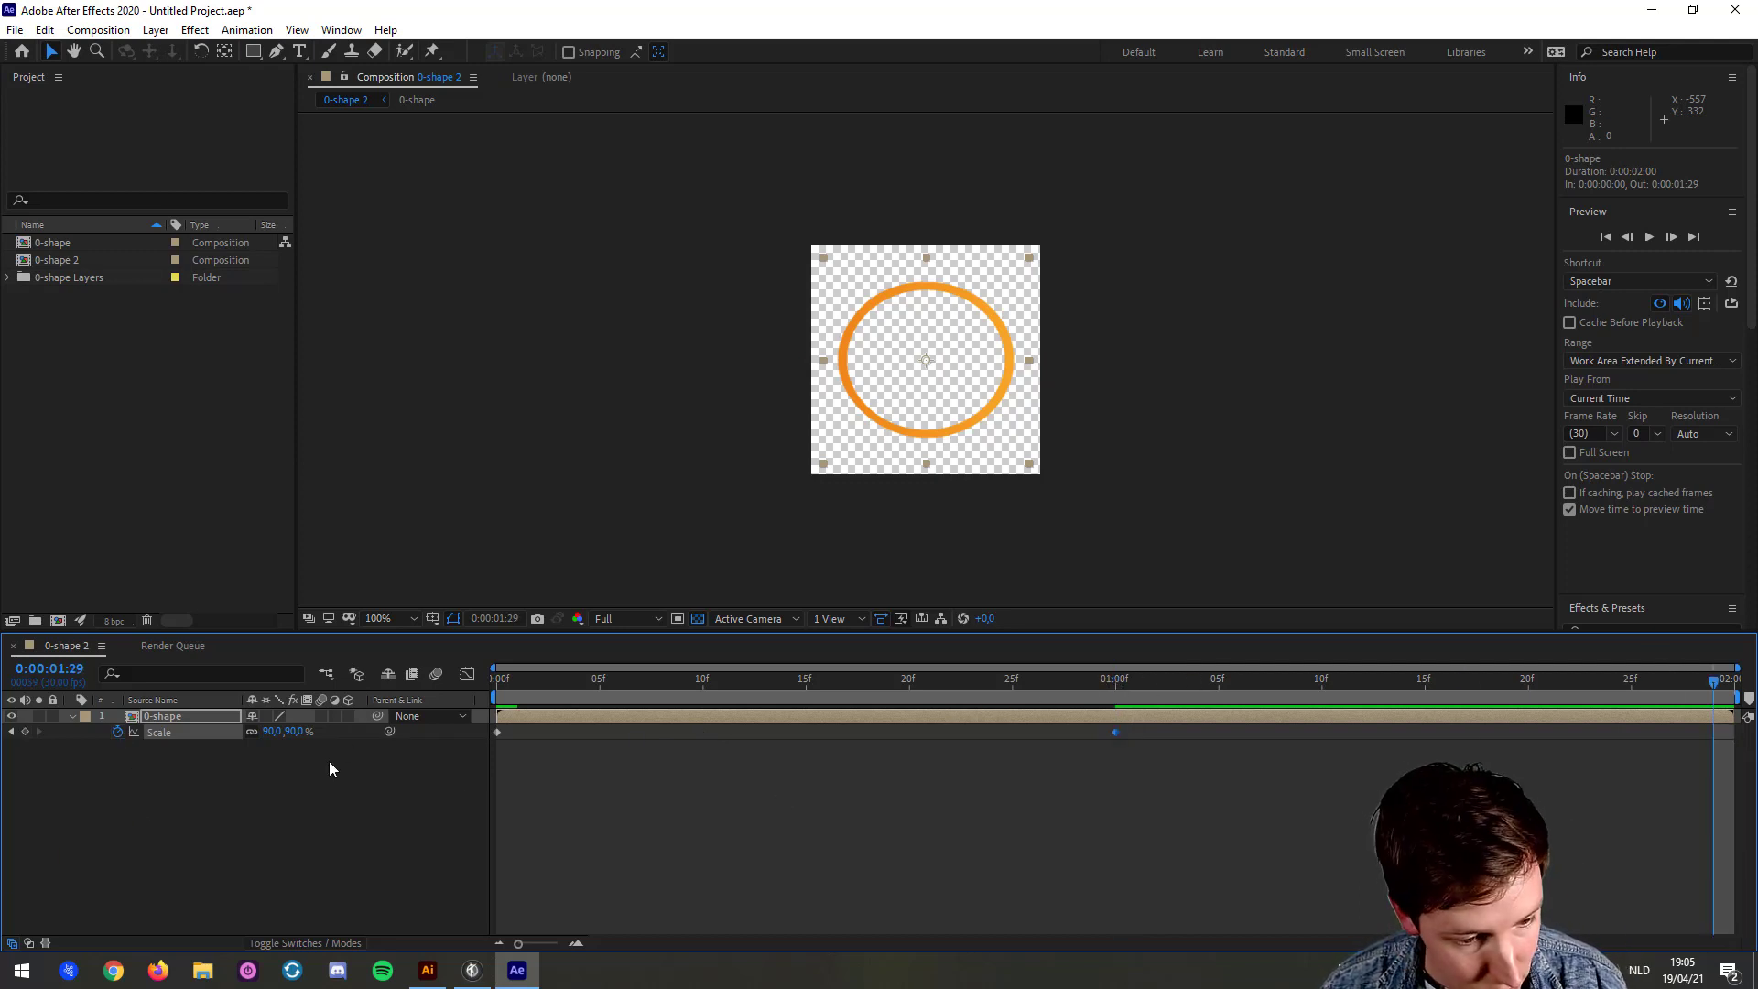
{"action": "left_click", "coordinate": [275, 731]}
{"action": "type", "text": "100"}
{"action": "key", "text": "Return"}
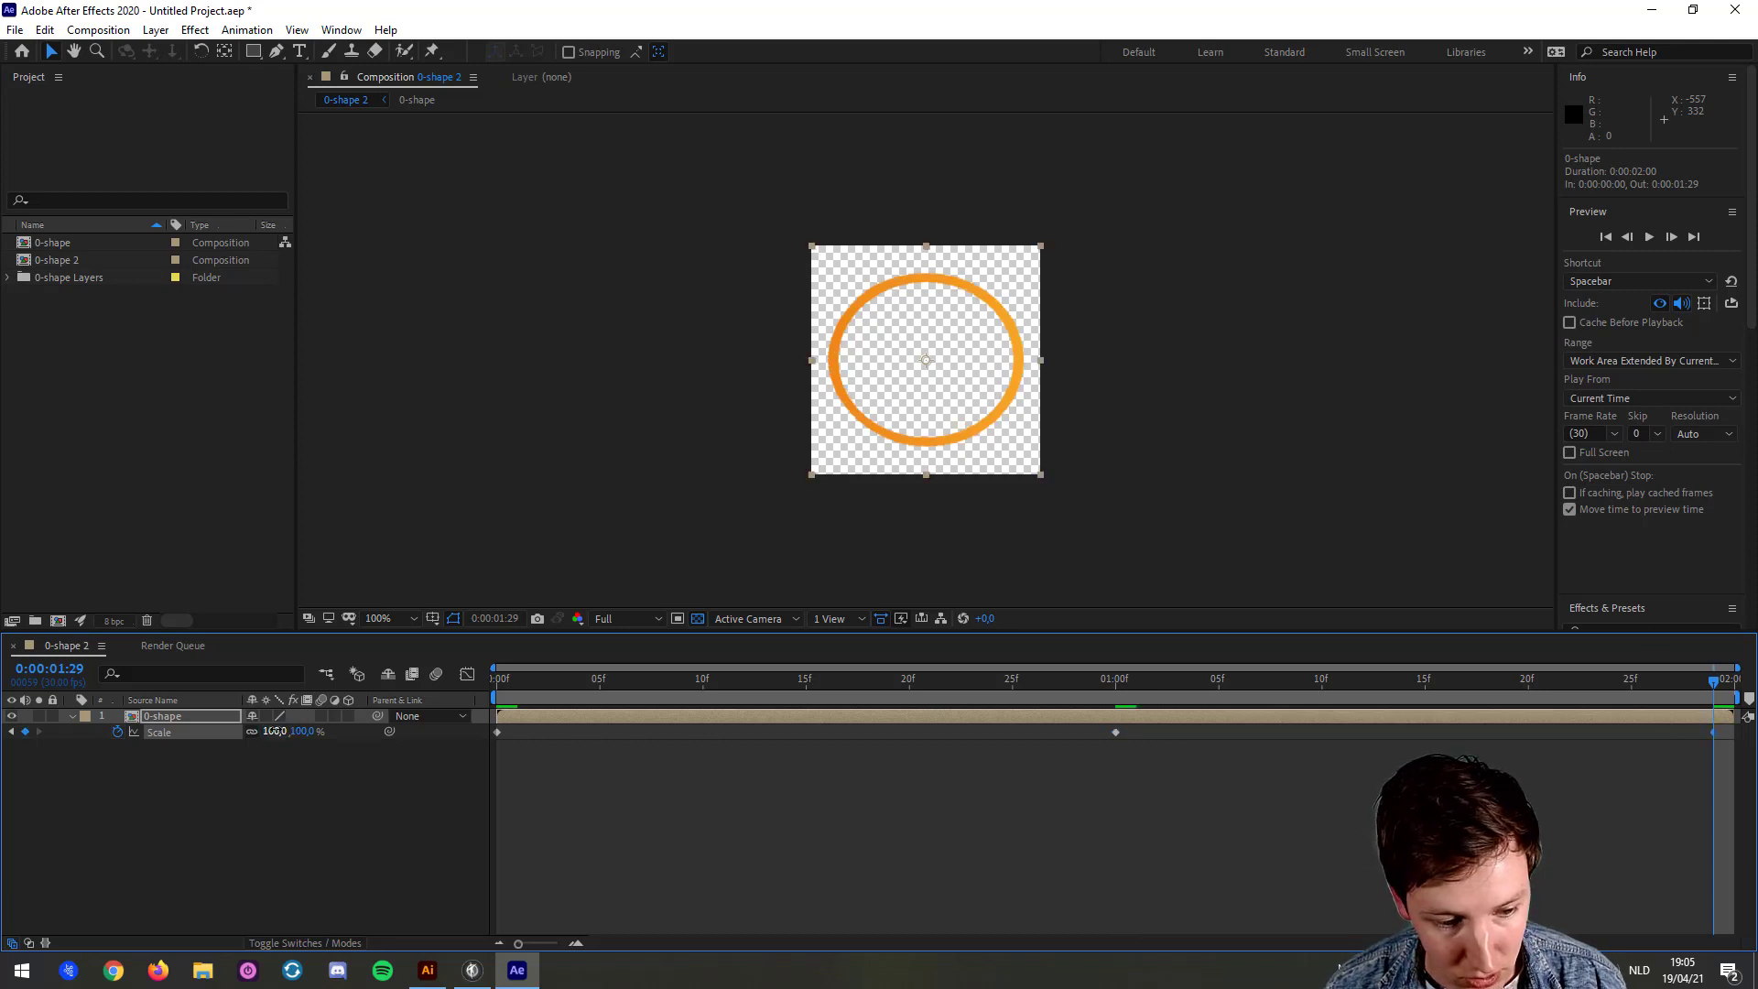
{"action": "key", "text": "space"}
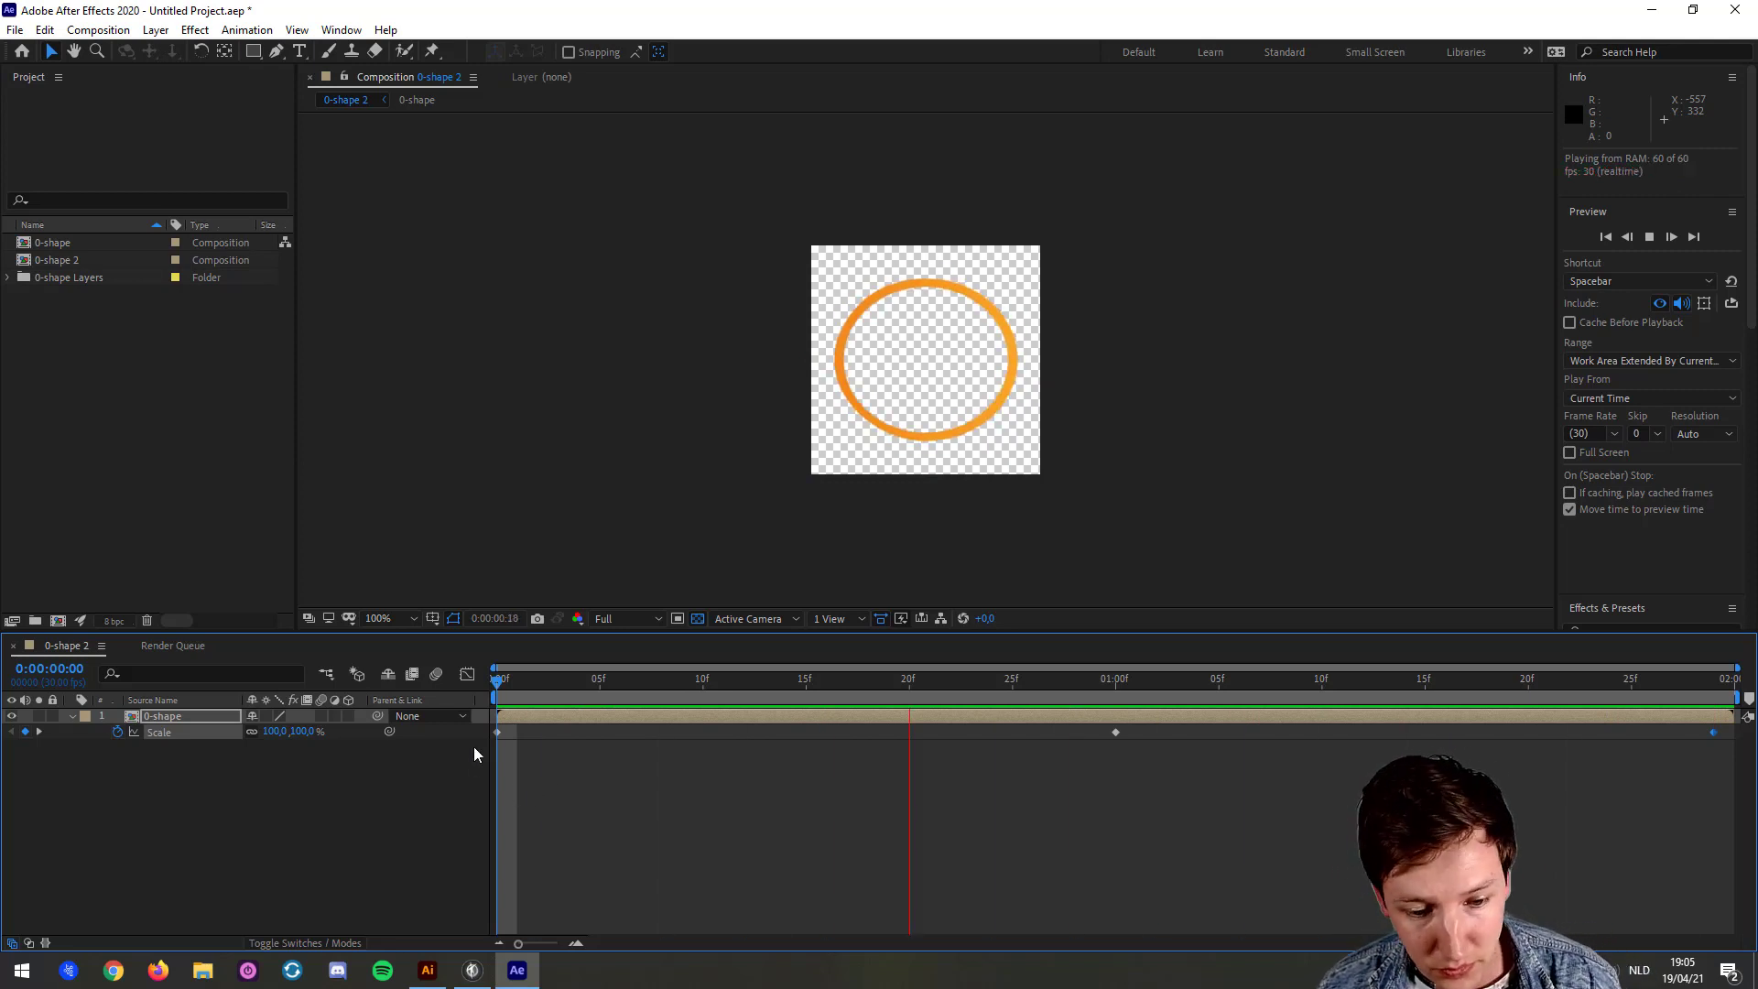
Step: Add 0-shape 2 to the render queue with PNG Sequence format and RGB + Alpha channels
{"action": "key", "text": "space"}
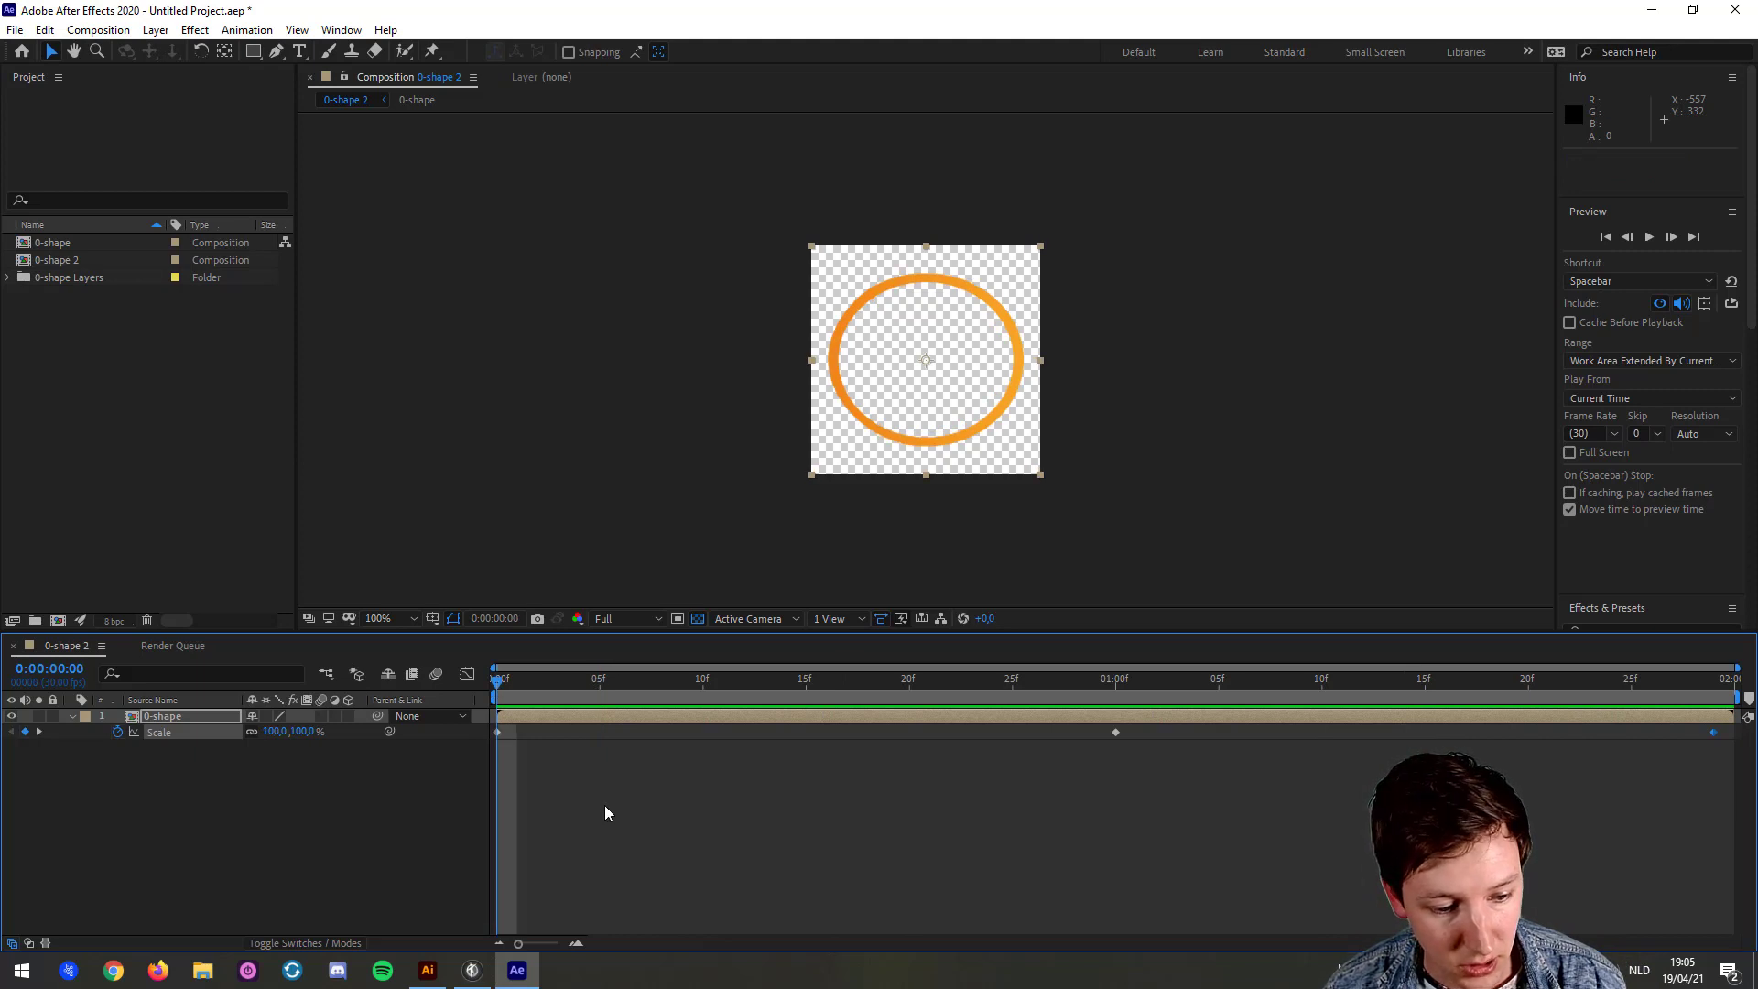
{"action": "left_click", "coordinate": [608, 819]}
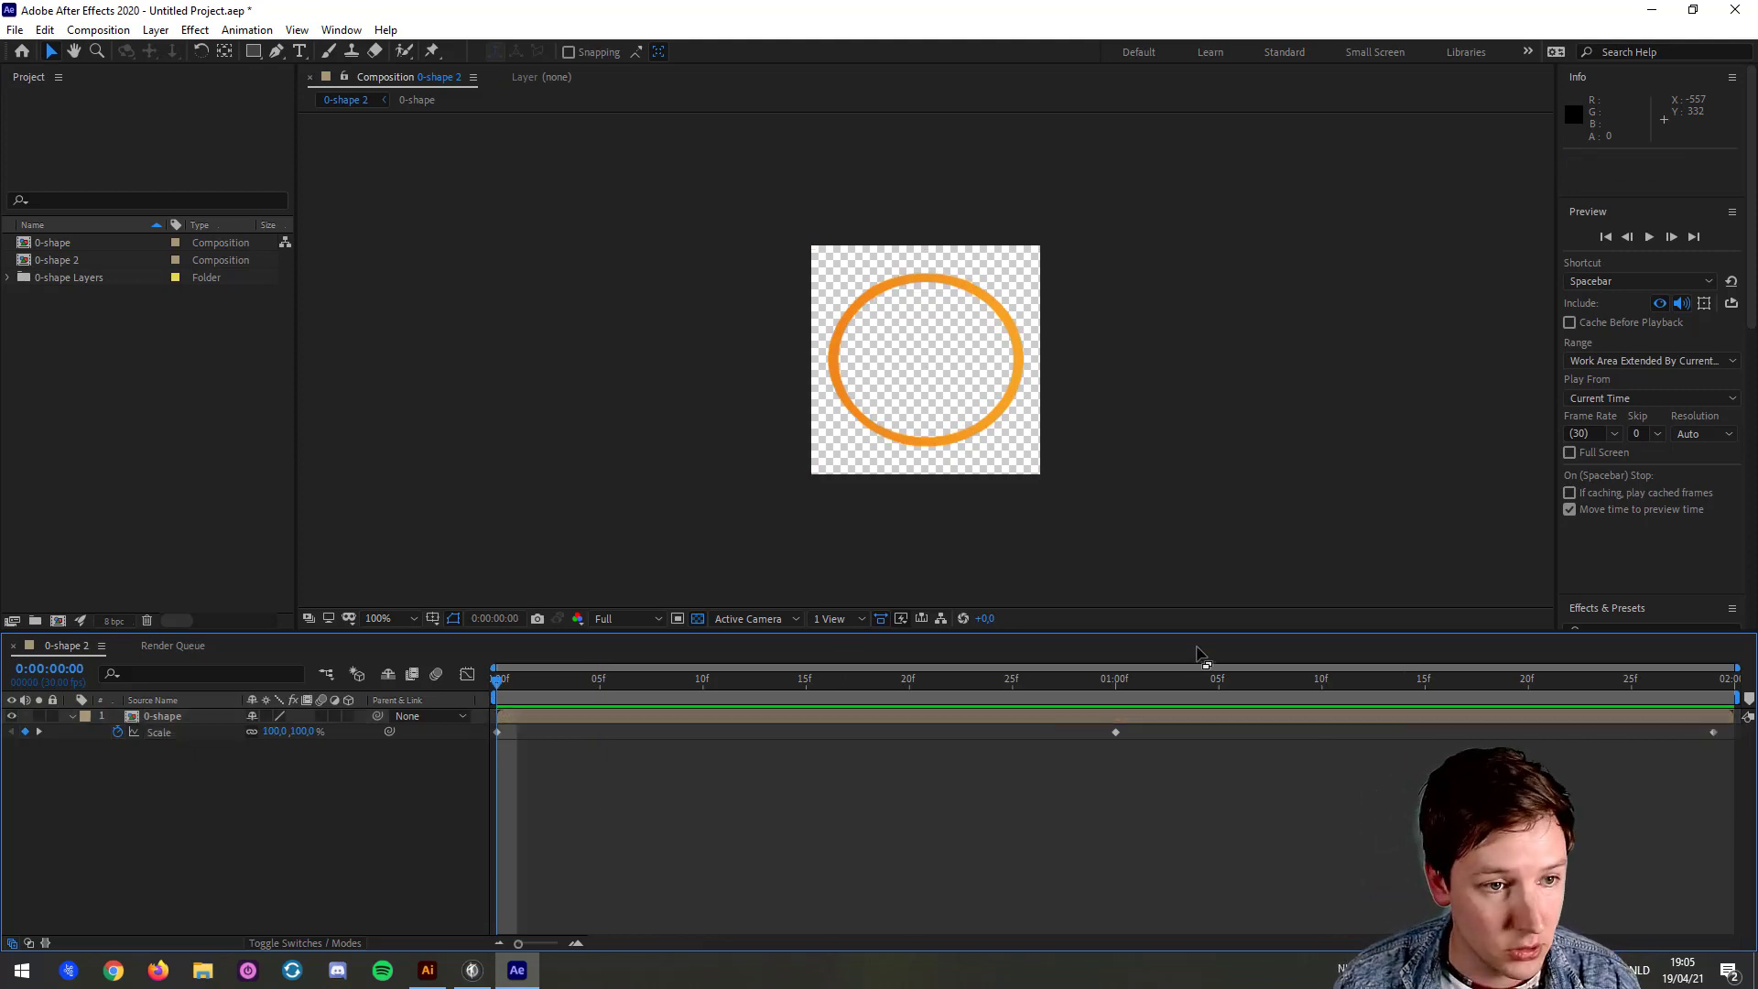
{"action": "key", "text": "ctrl+m"}
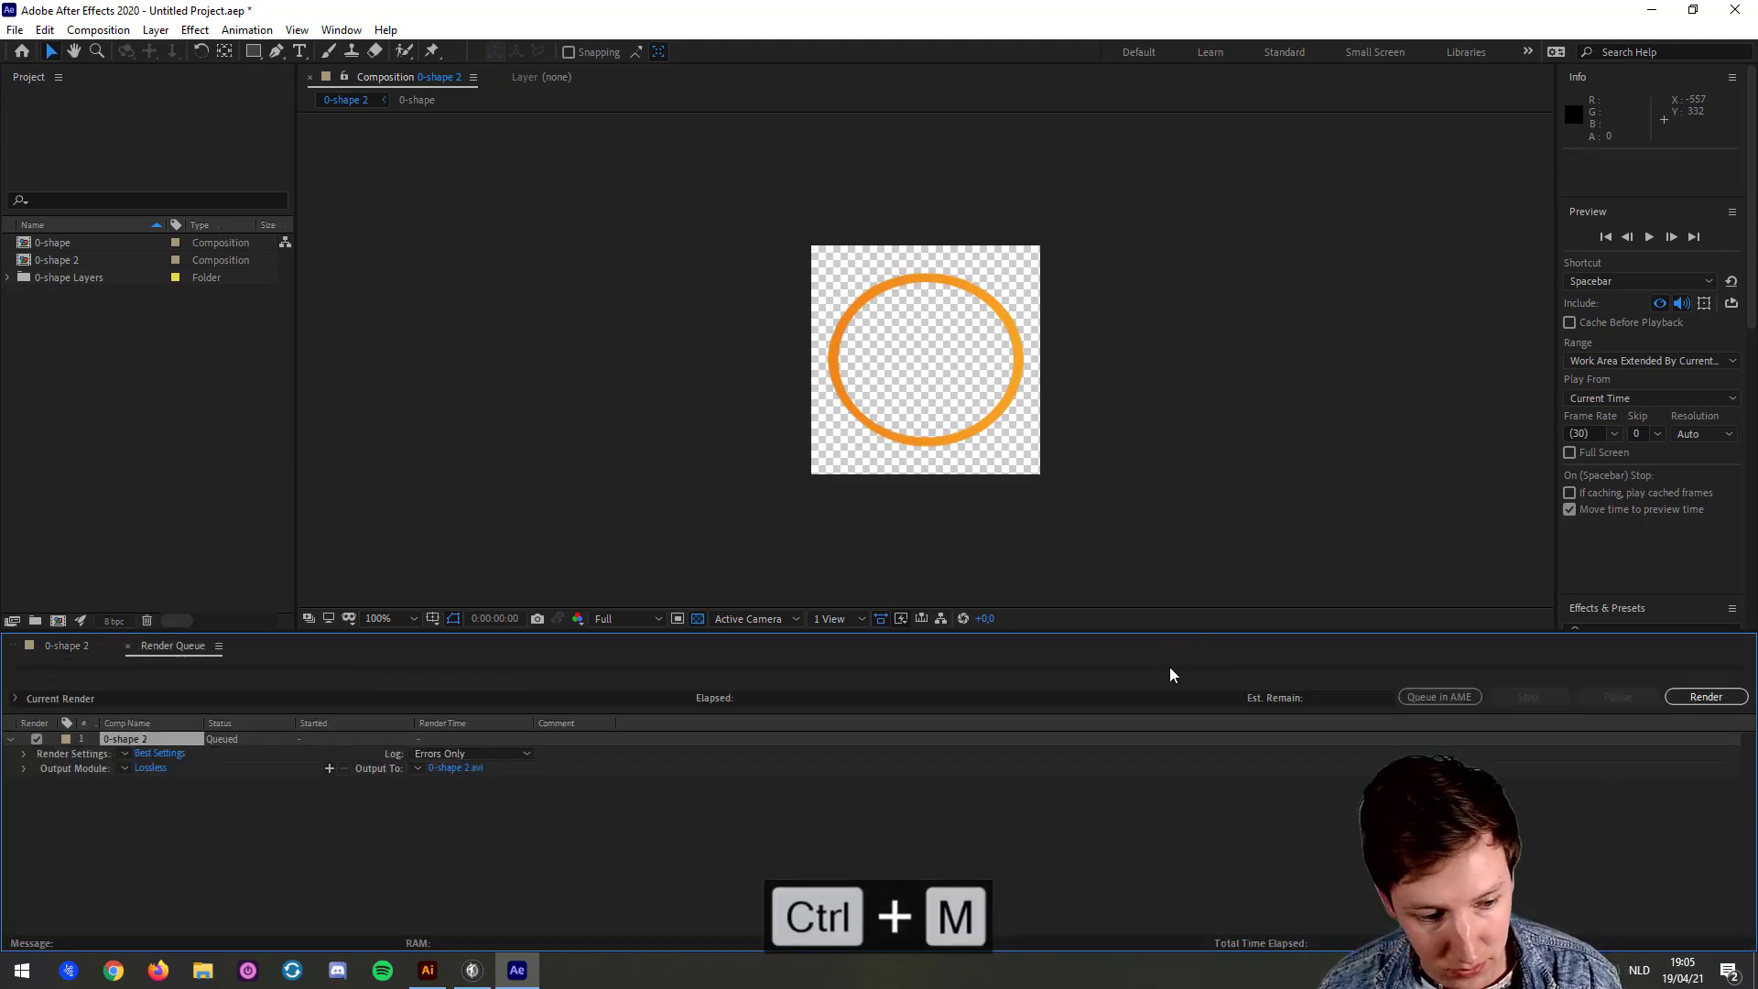
{"action": "left_click", "coordinate": [150, 768]}
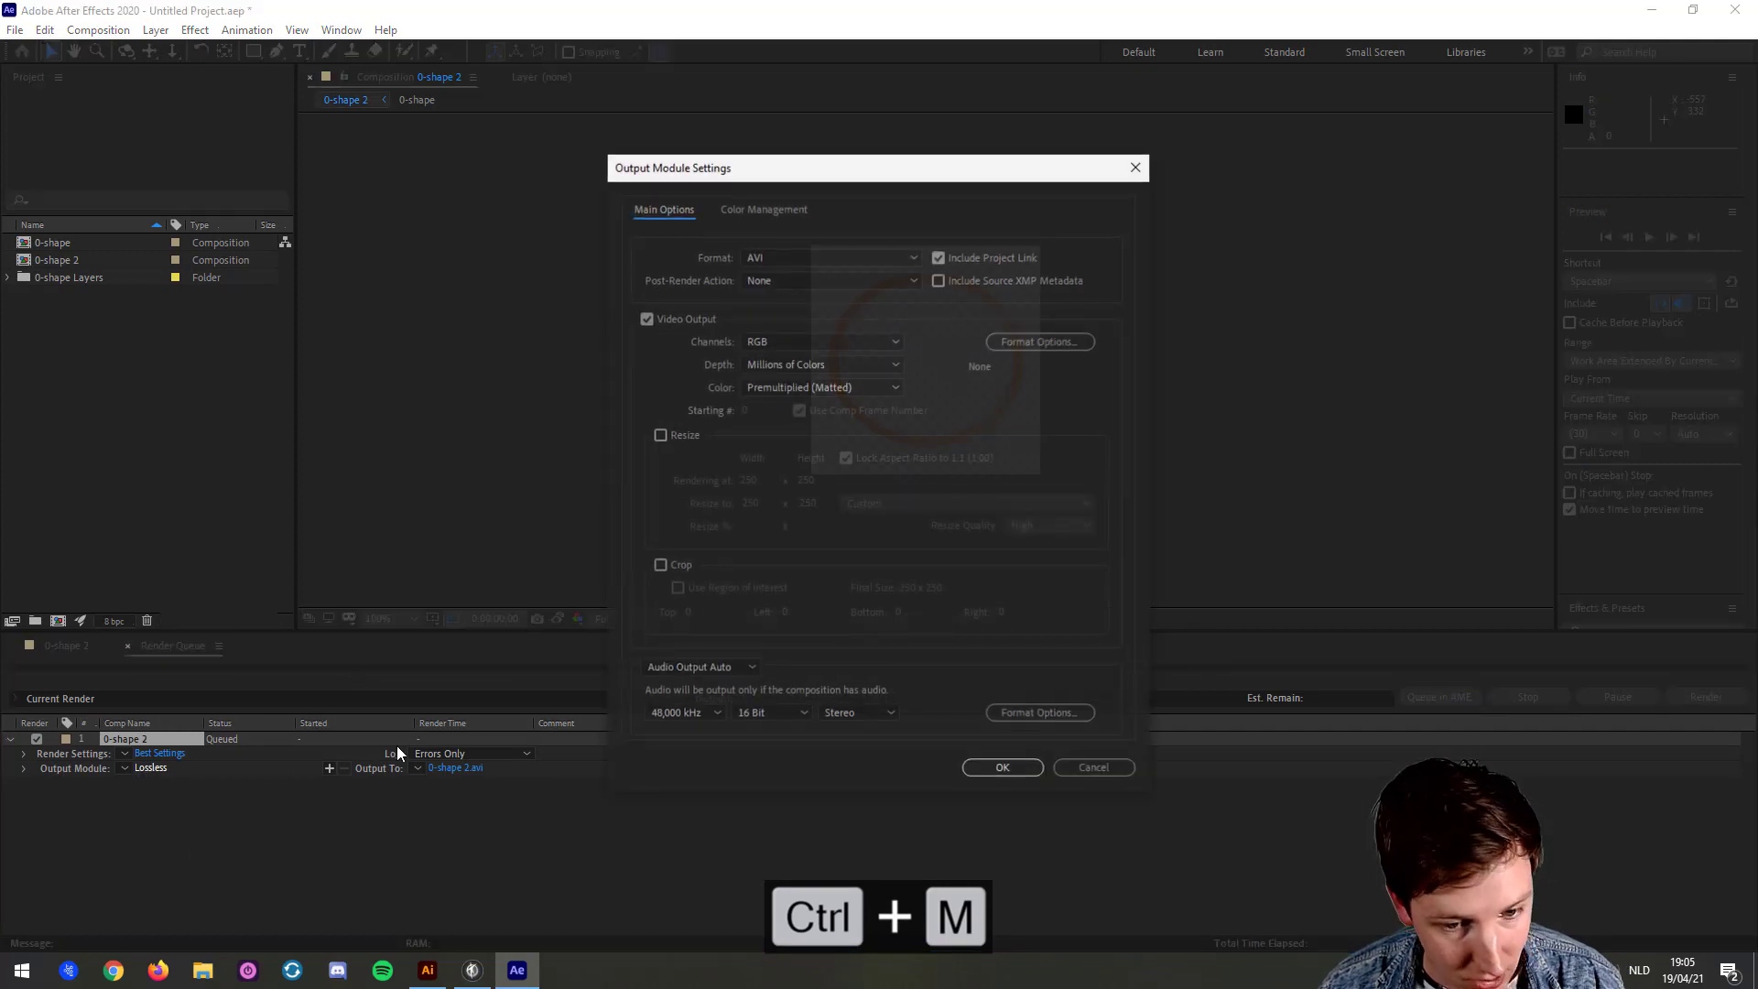
{"action": "left_click", "coordinate": [806, 259]}
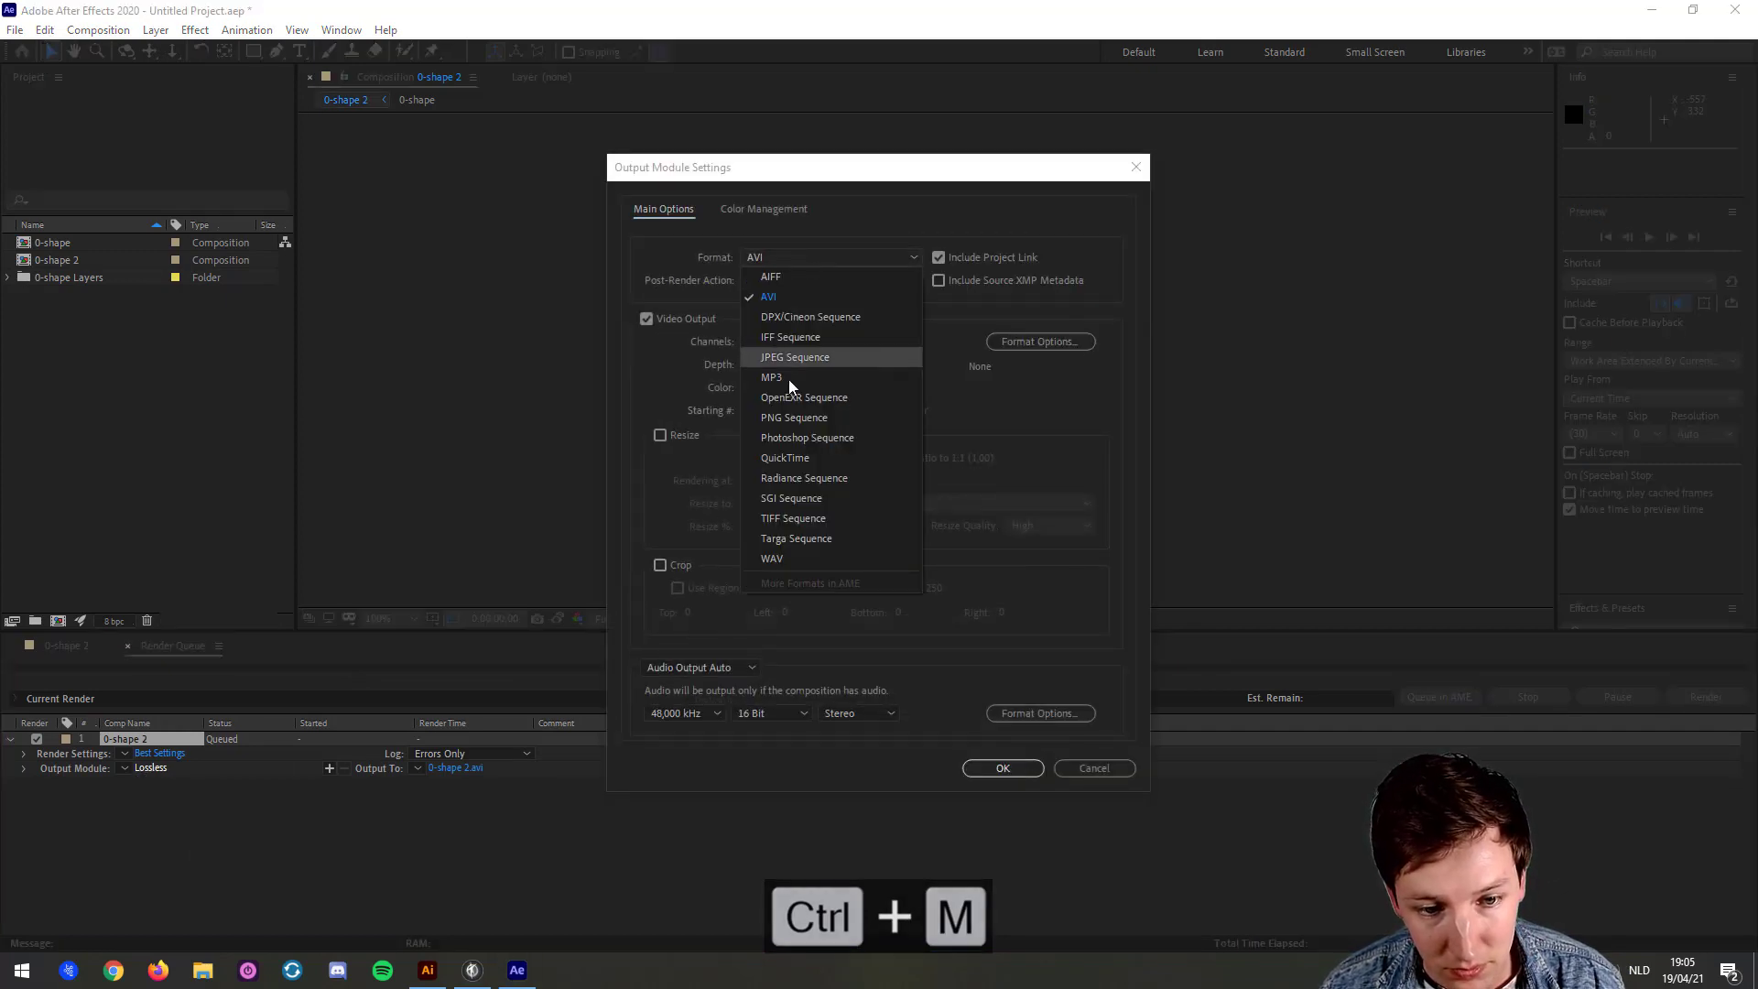
{"action": "left_click", "coordinate": [827, 421]}
{"action": "left_click", "coordinate": [786, 342]}
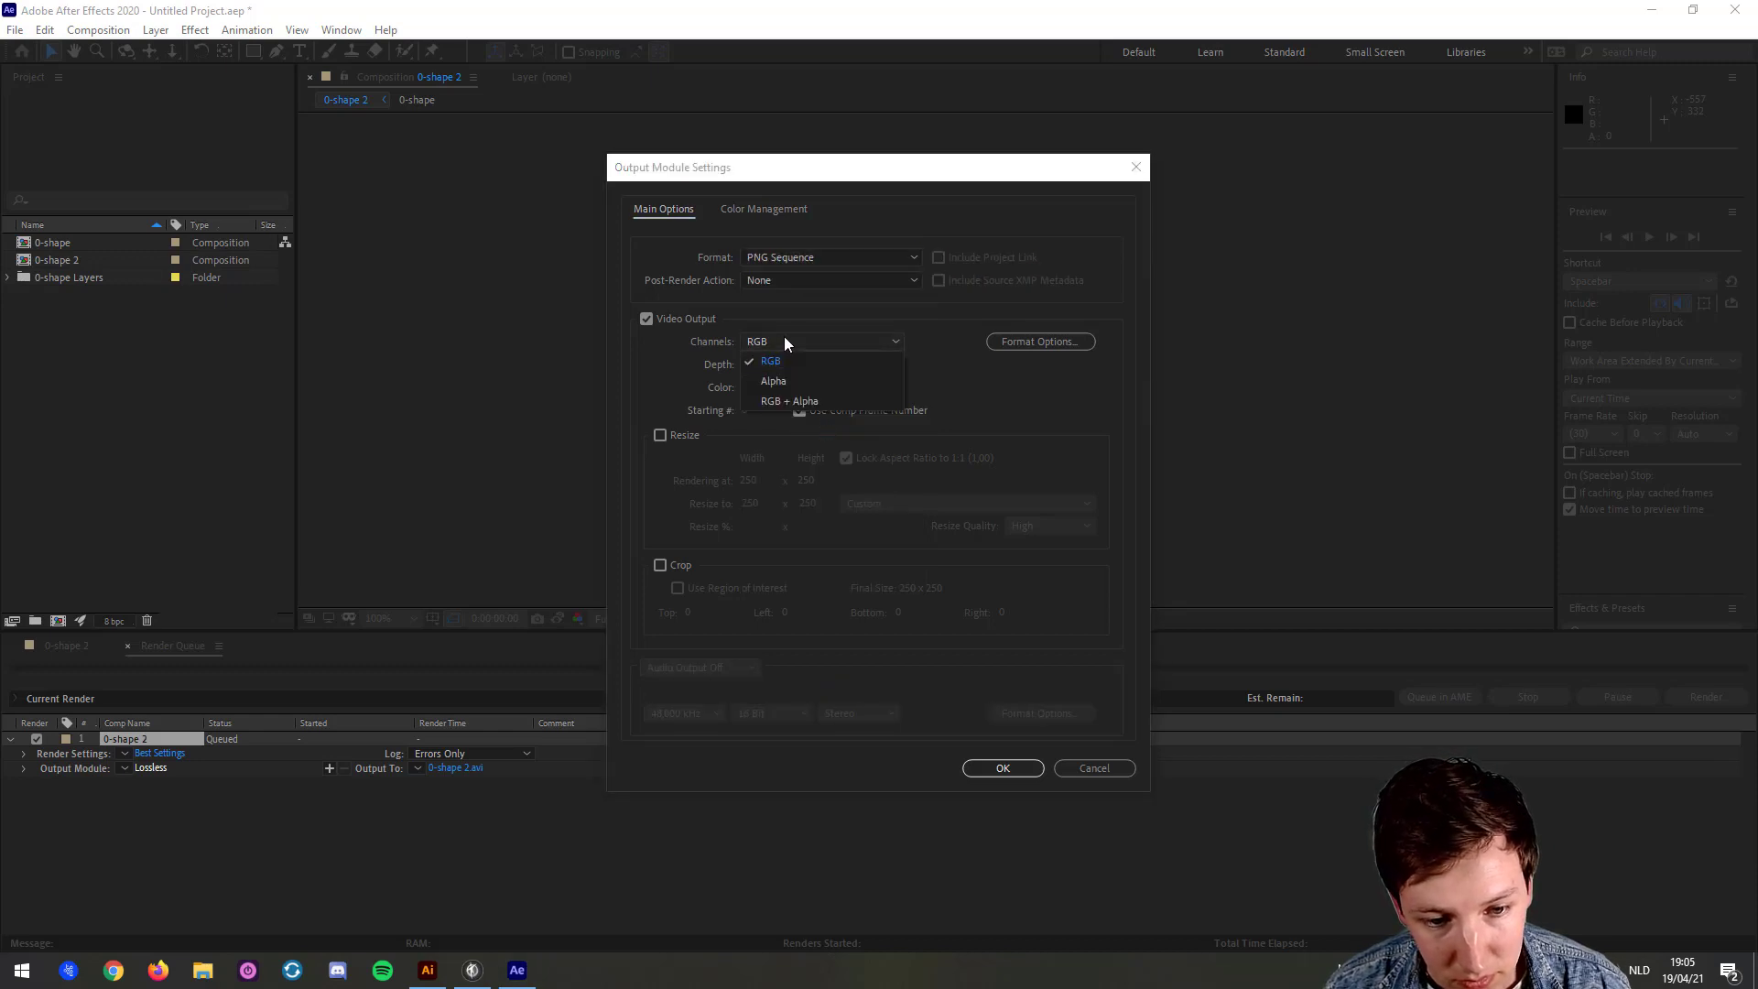
{"action": "left_click", "coordinate": [789, 403]}
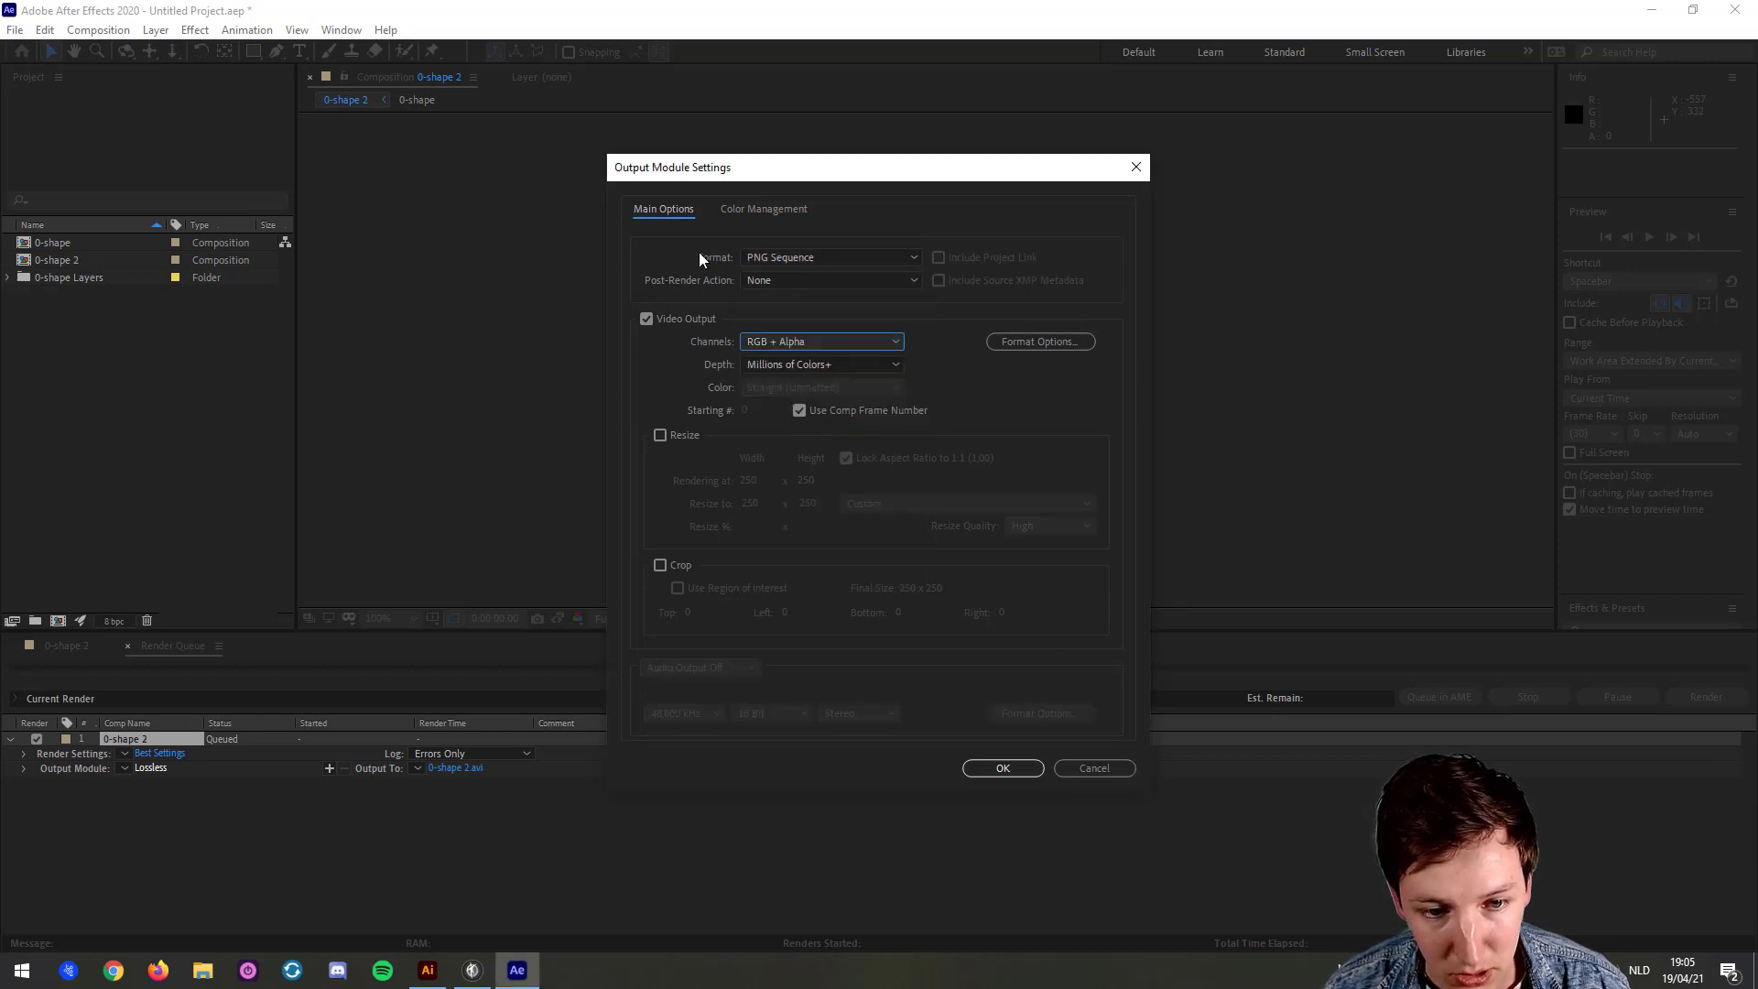
{"action": "left_click_drag", "start_coordinate": [794, 171], "coordinate": [1228, 138]}
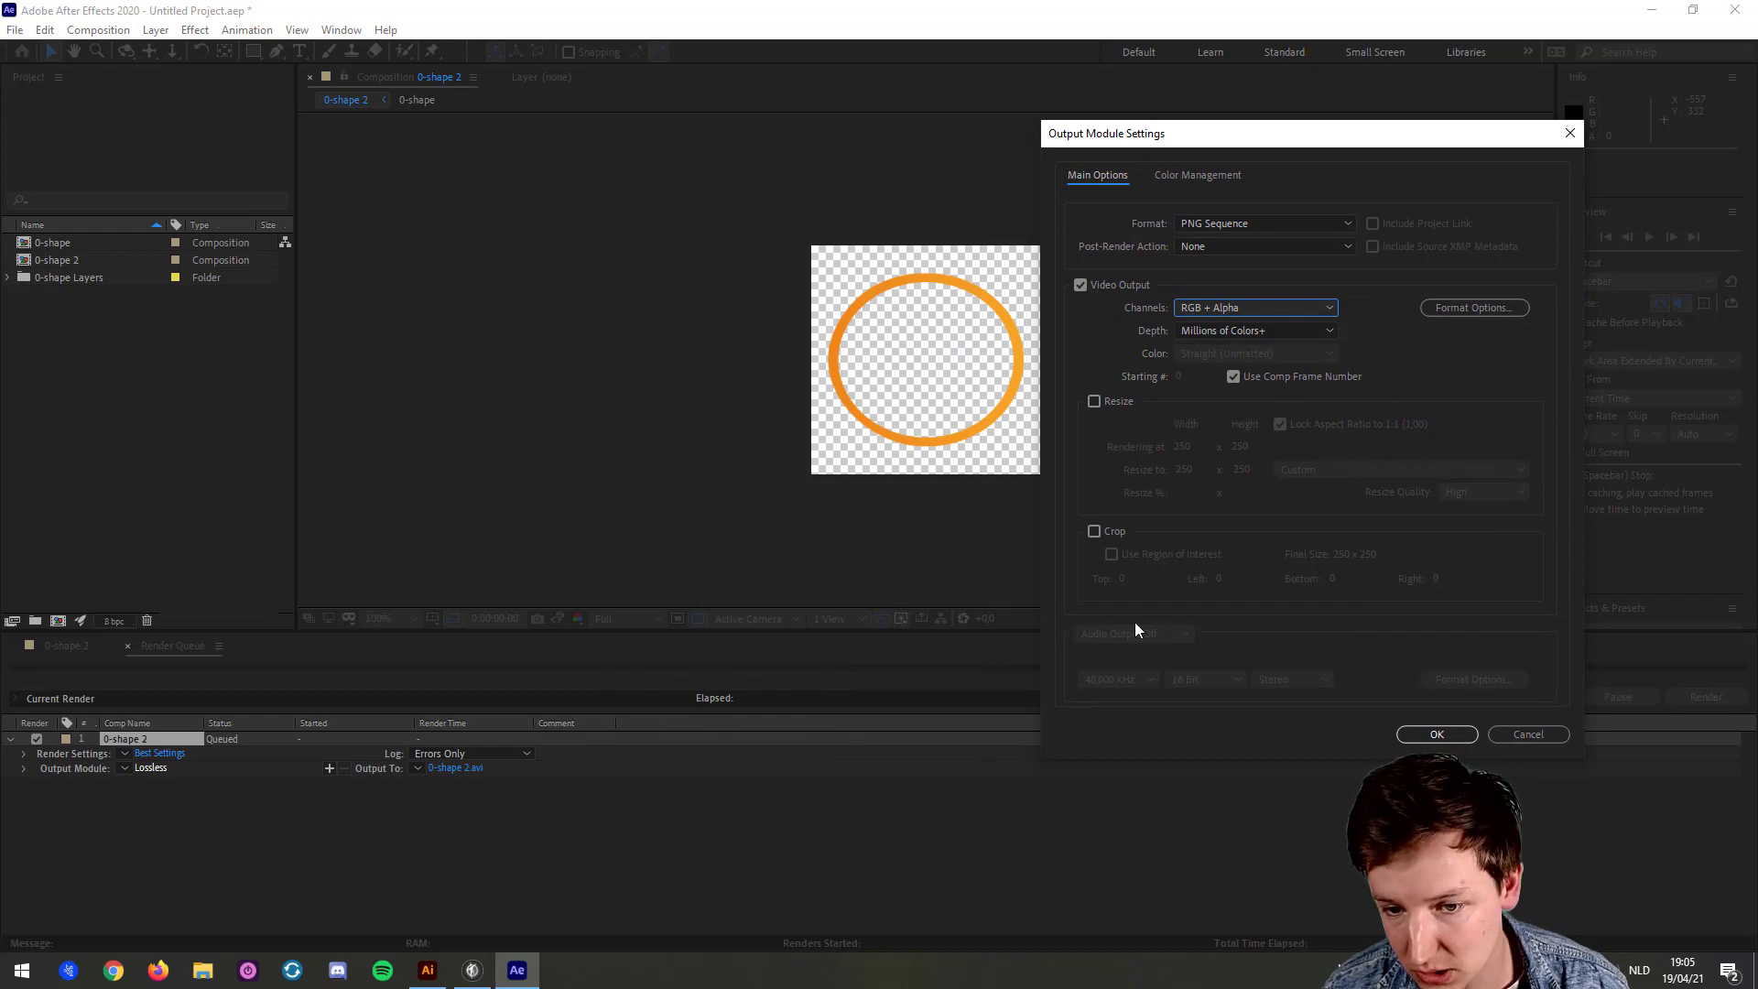
{"action": "left_click", "coordinate": [1437, 734]}
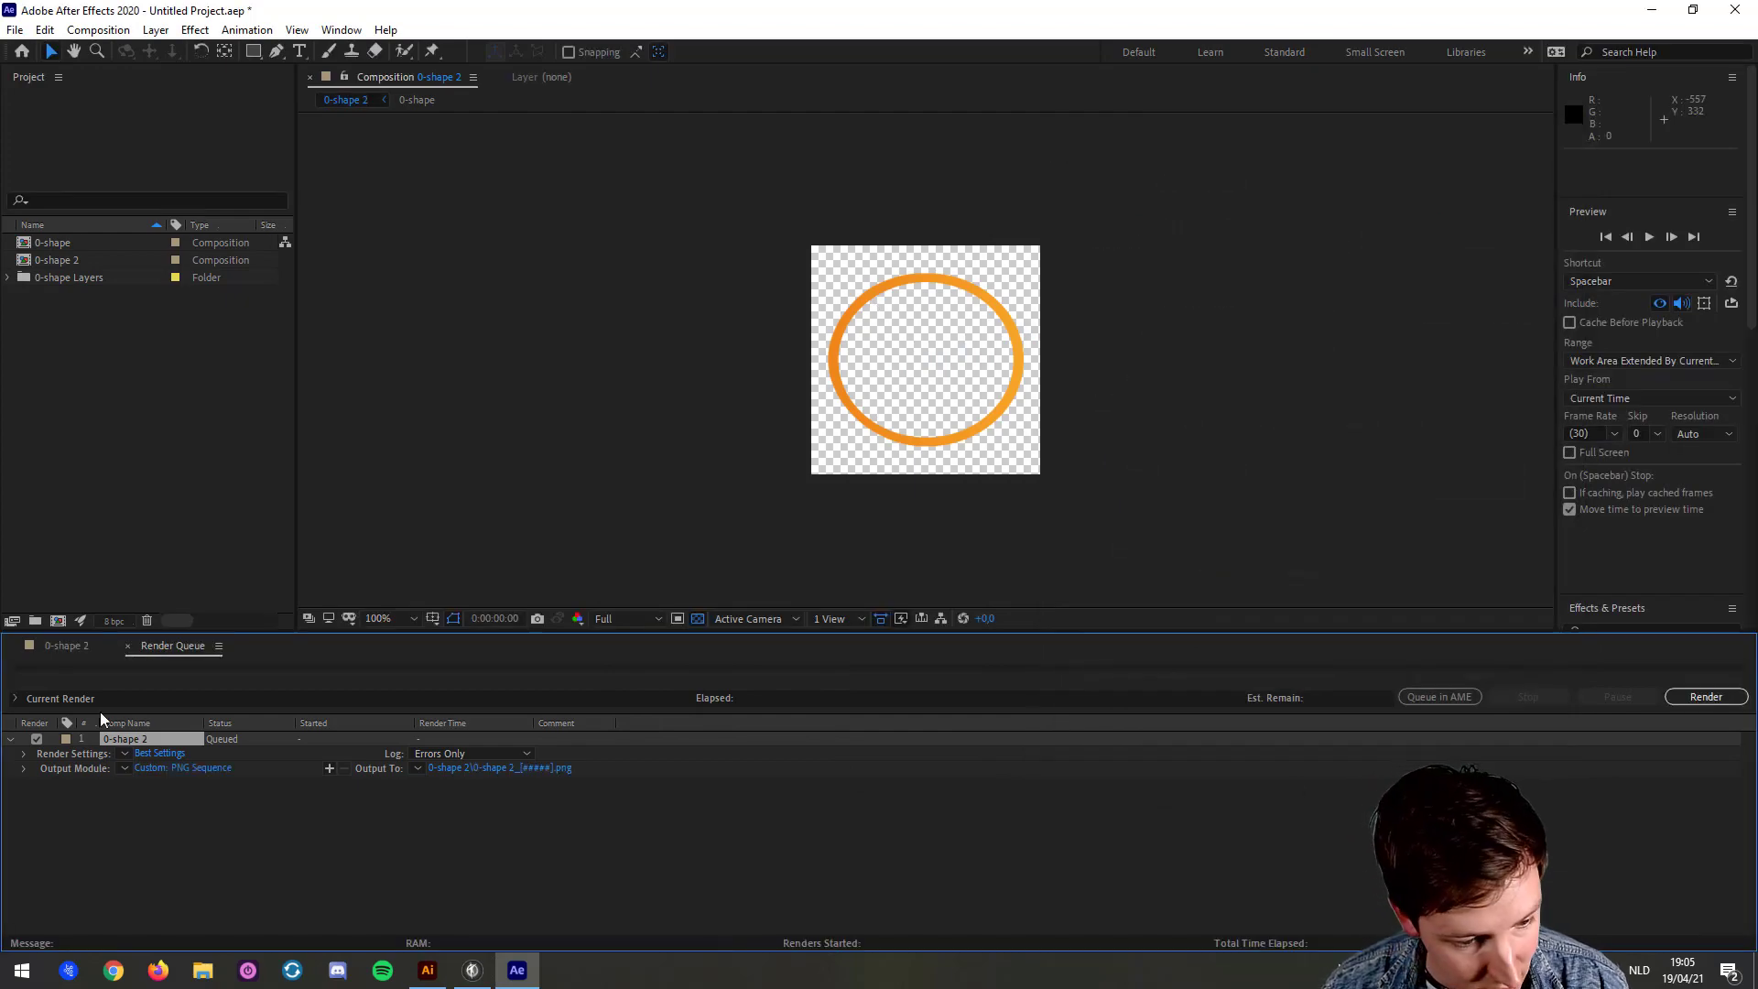
Step: Set the output to the 0-shape-tutorial folder and render the sequence
{"action": "left_click", "coordinate": [478, 772]}
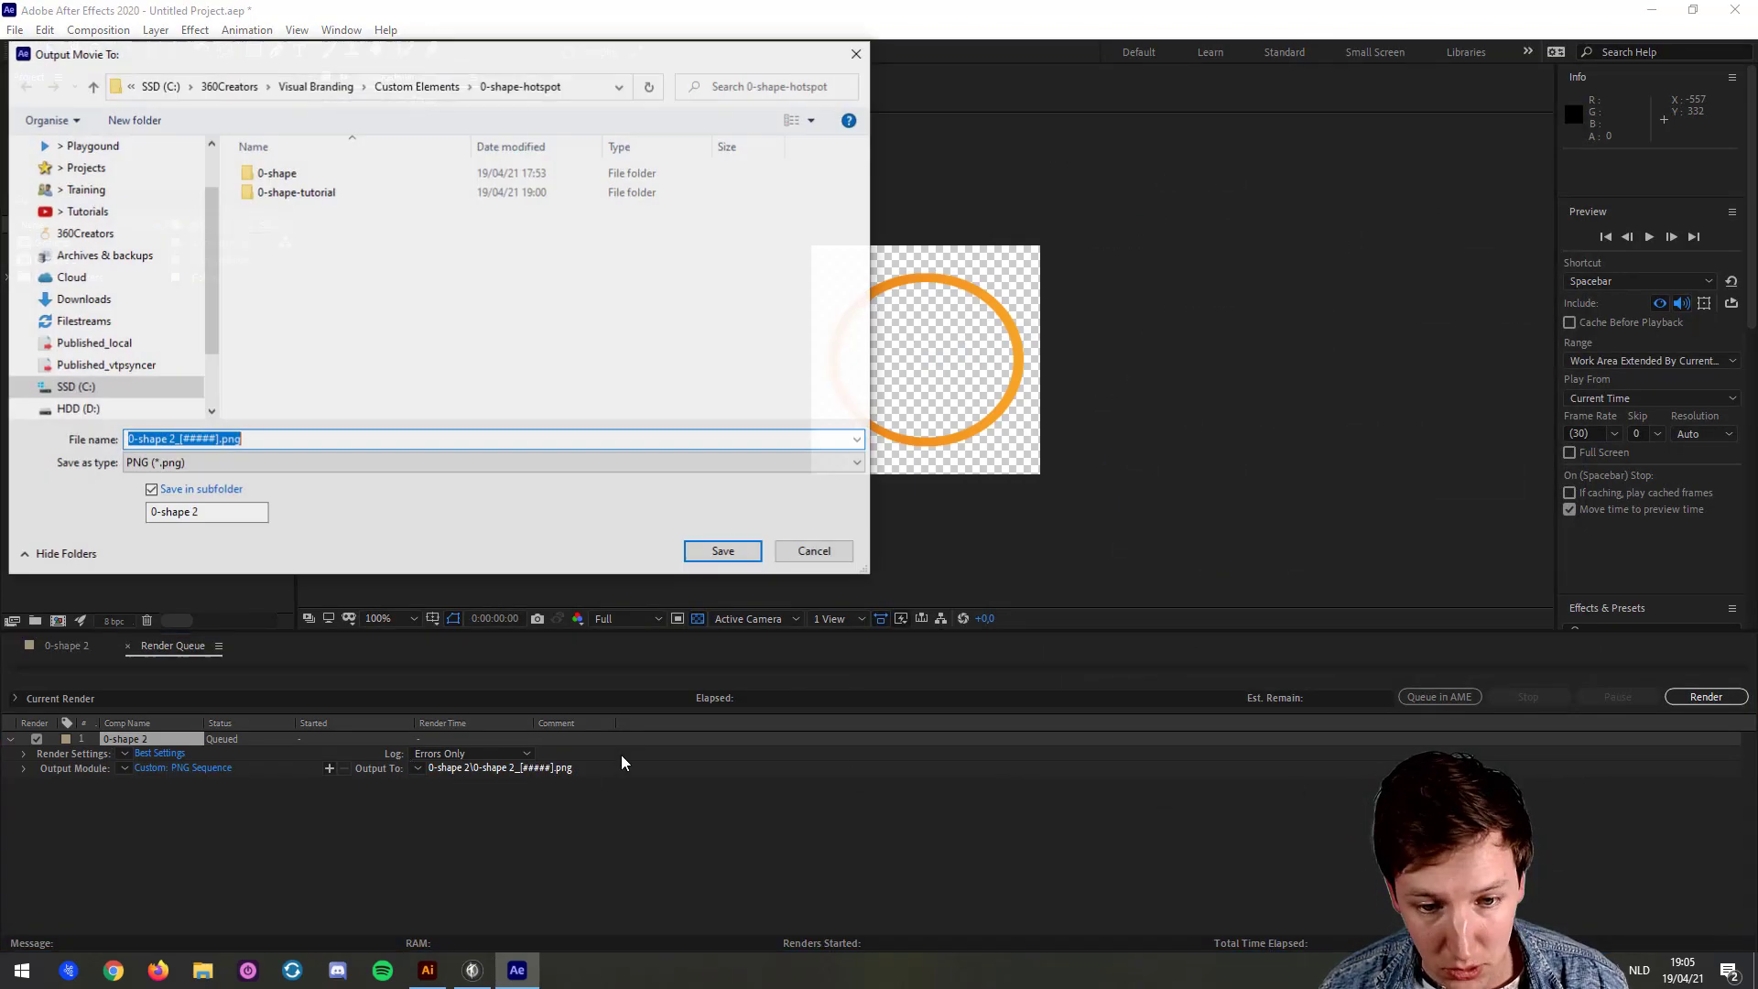
{"action": "double_click", "coordinate": [312, 189]}
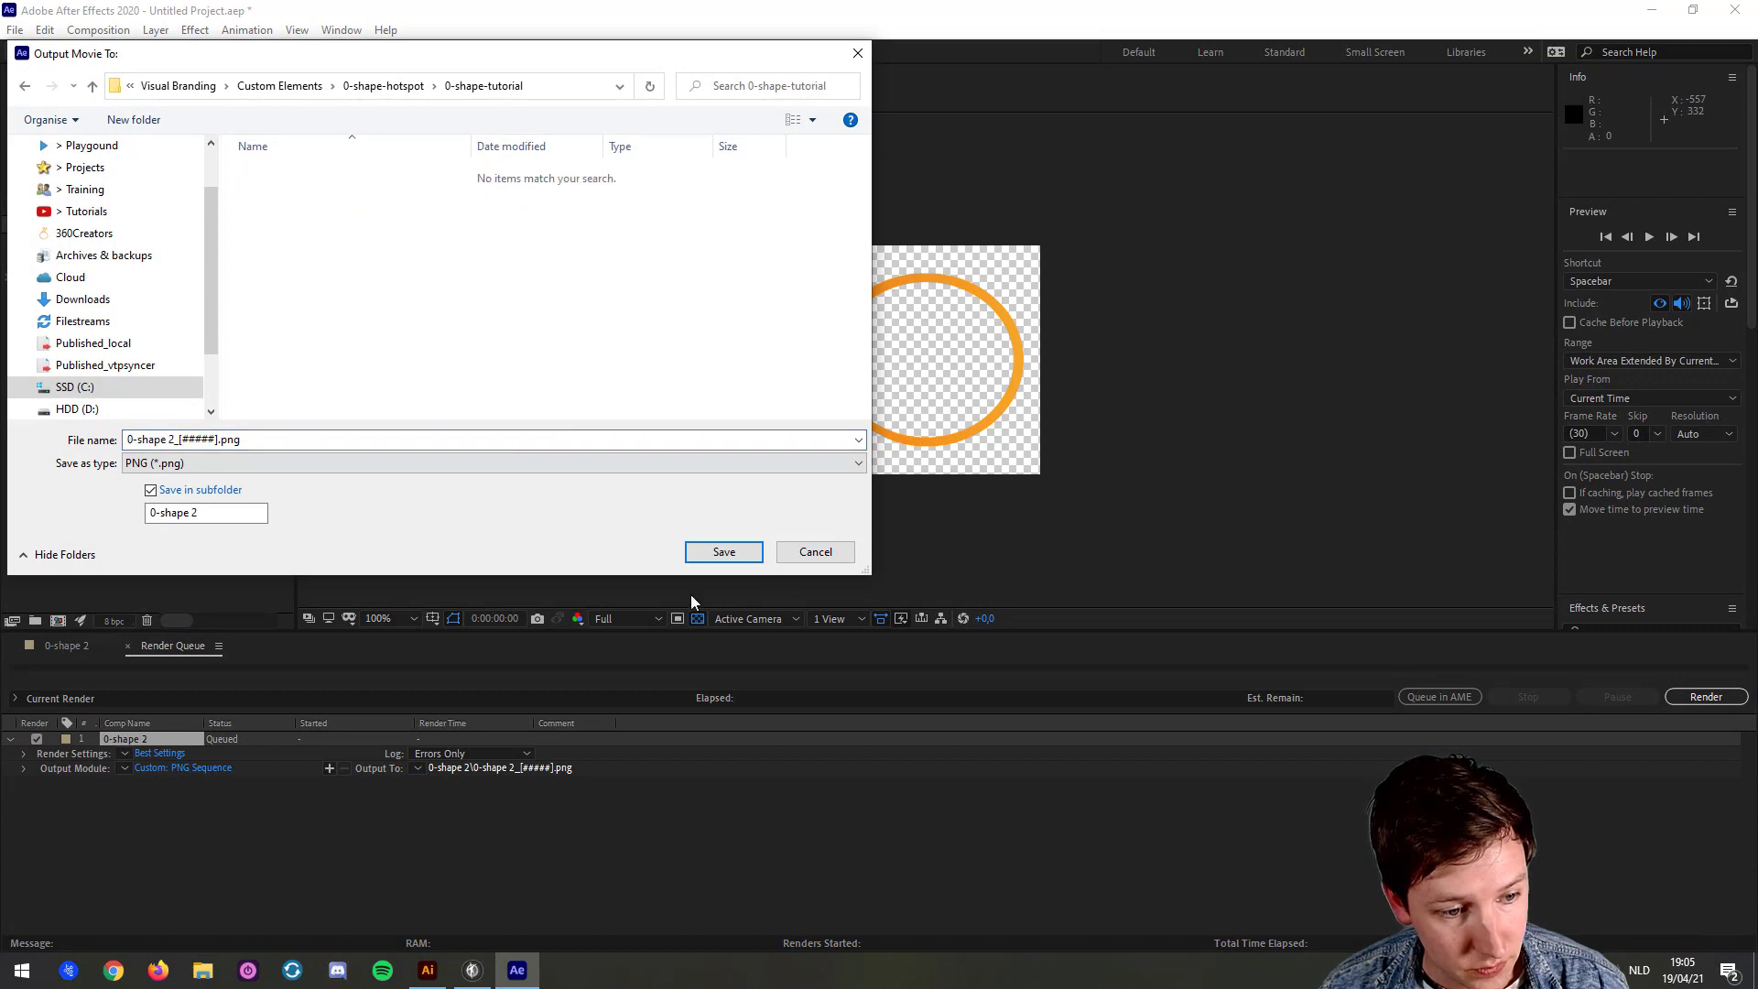
{"action": "left_click", "coordinate": [723, 553]}
{"action": "left_click", "coordinate": [1703, 696]}
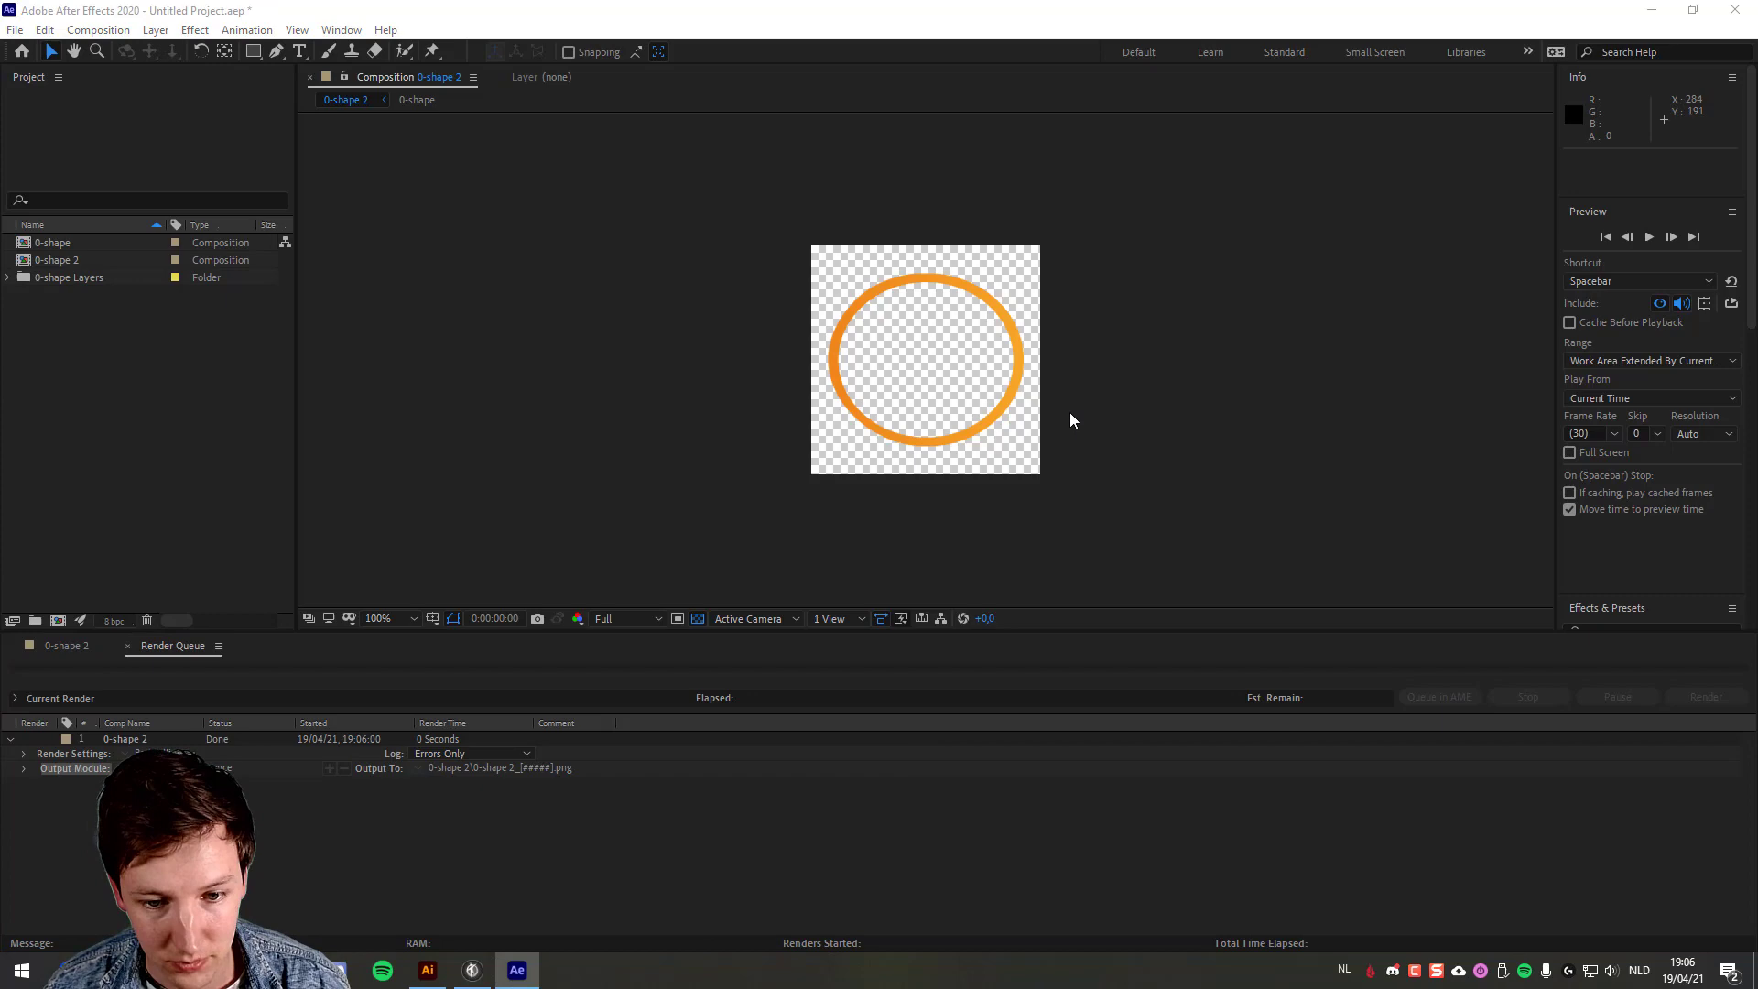
Step: Maximize the 0-shape 2 folder window and select all rendered PNG frames 00000–00059
{"action": "key", "text": "alt+Tab"}
{"action": "double_click", "coordinate": [766, 87]}
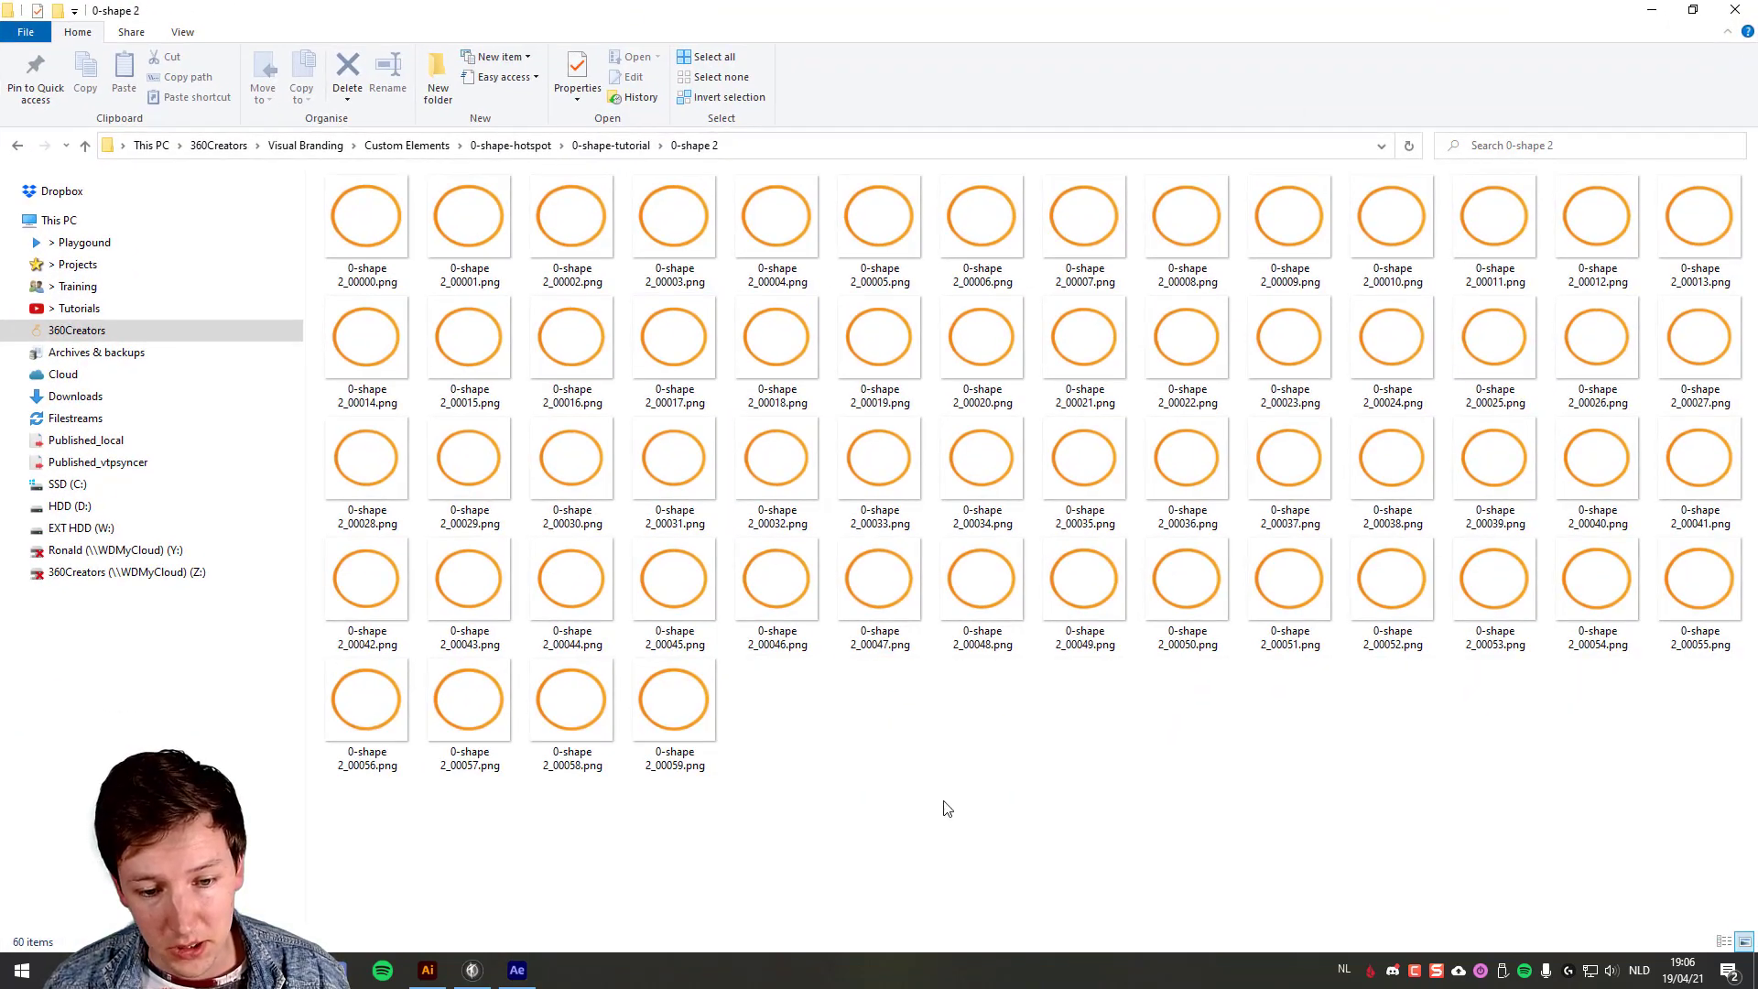
{"action": "left_click", "coordinate": [370, 230]}
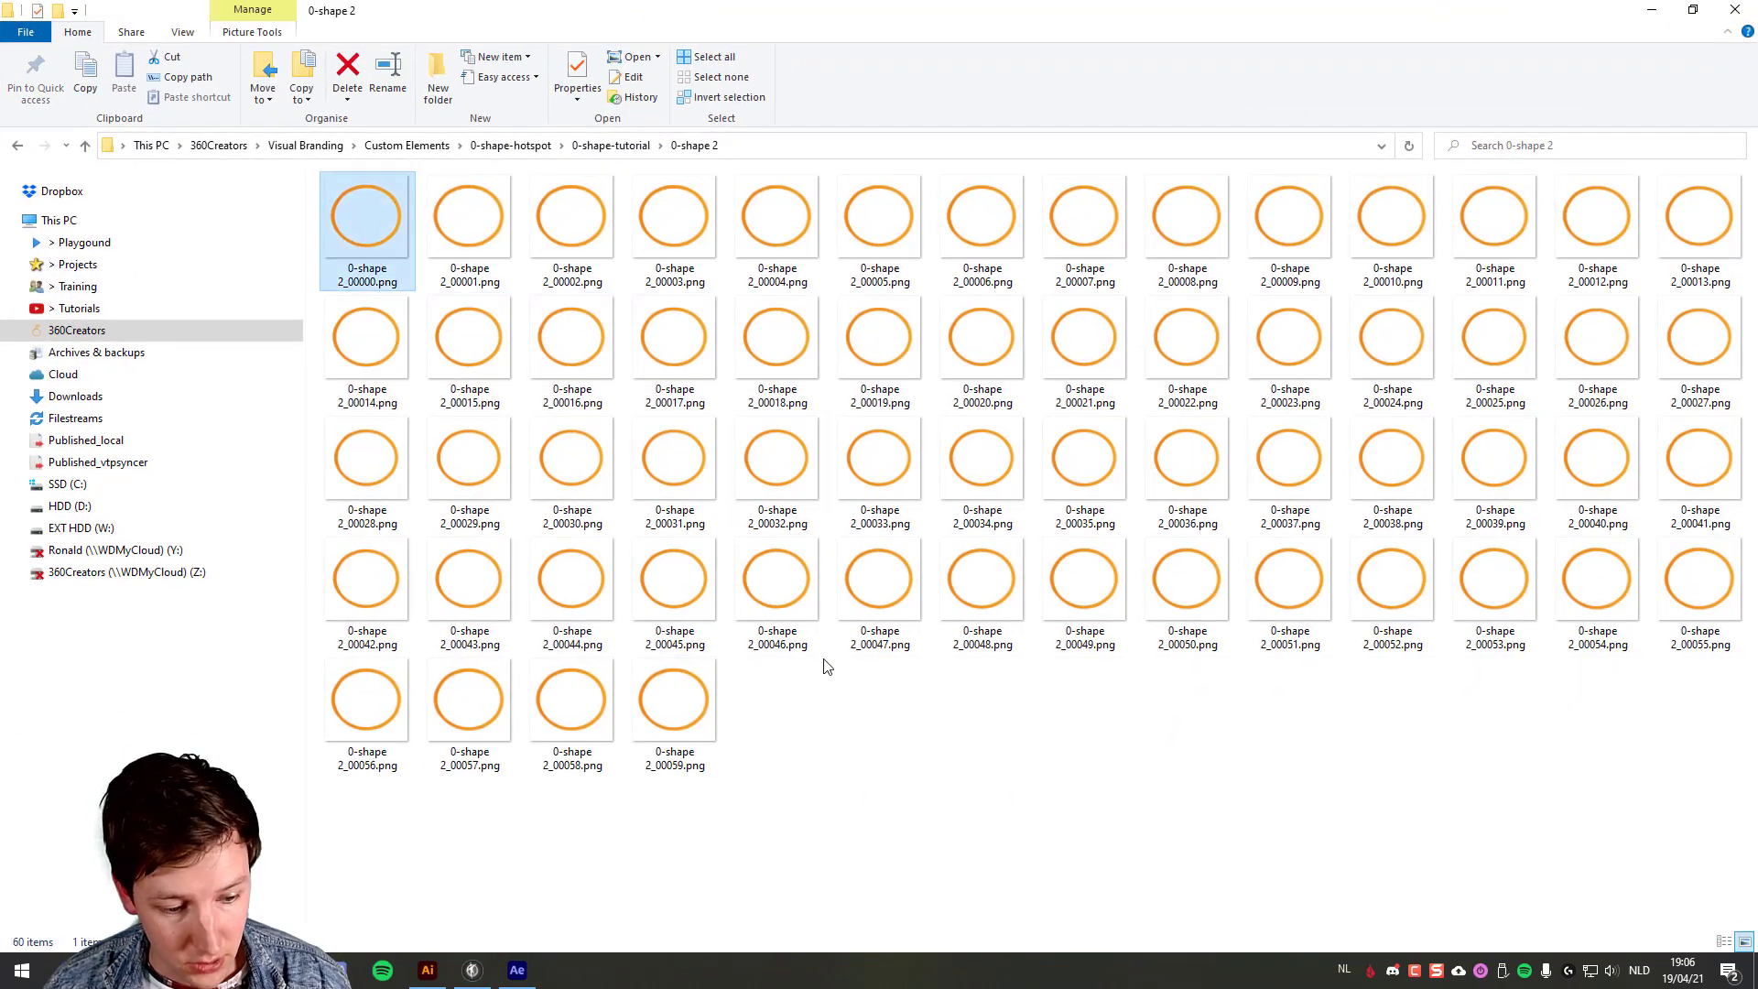
{"action": "left_click", "coordinate": [691, 714], "text": "shift"}
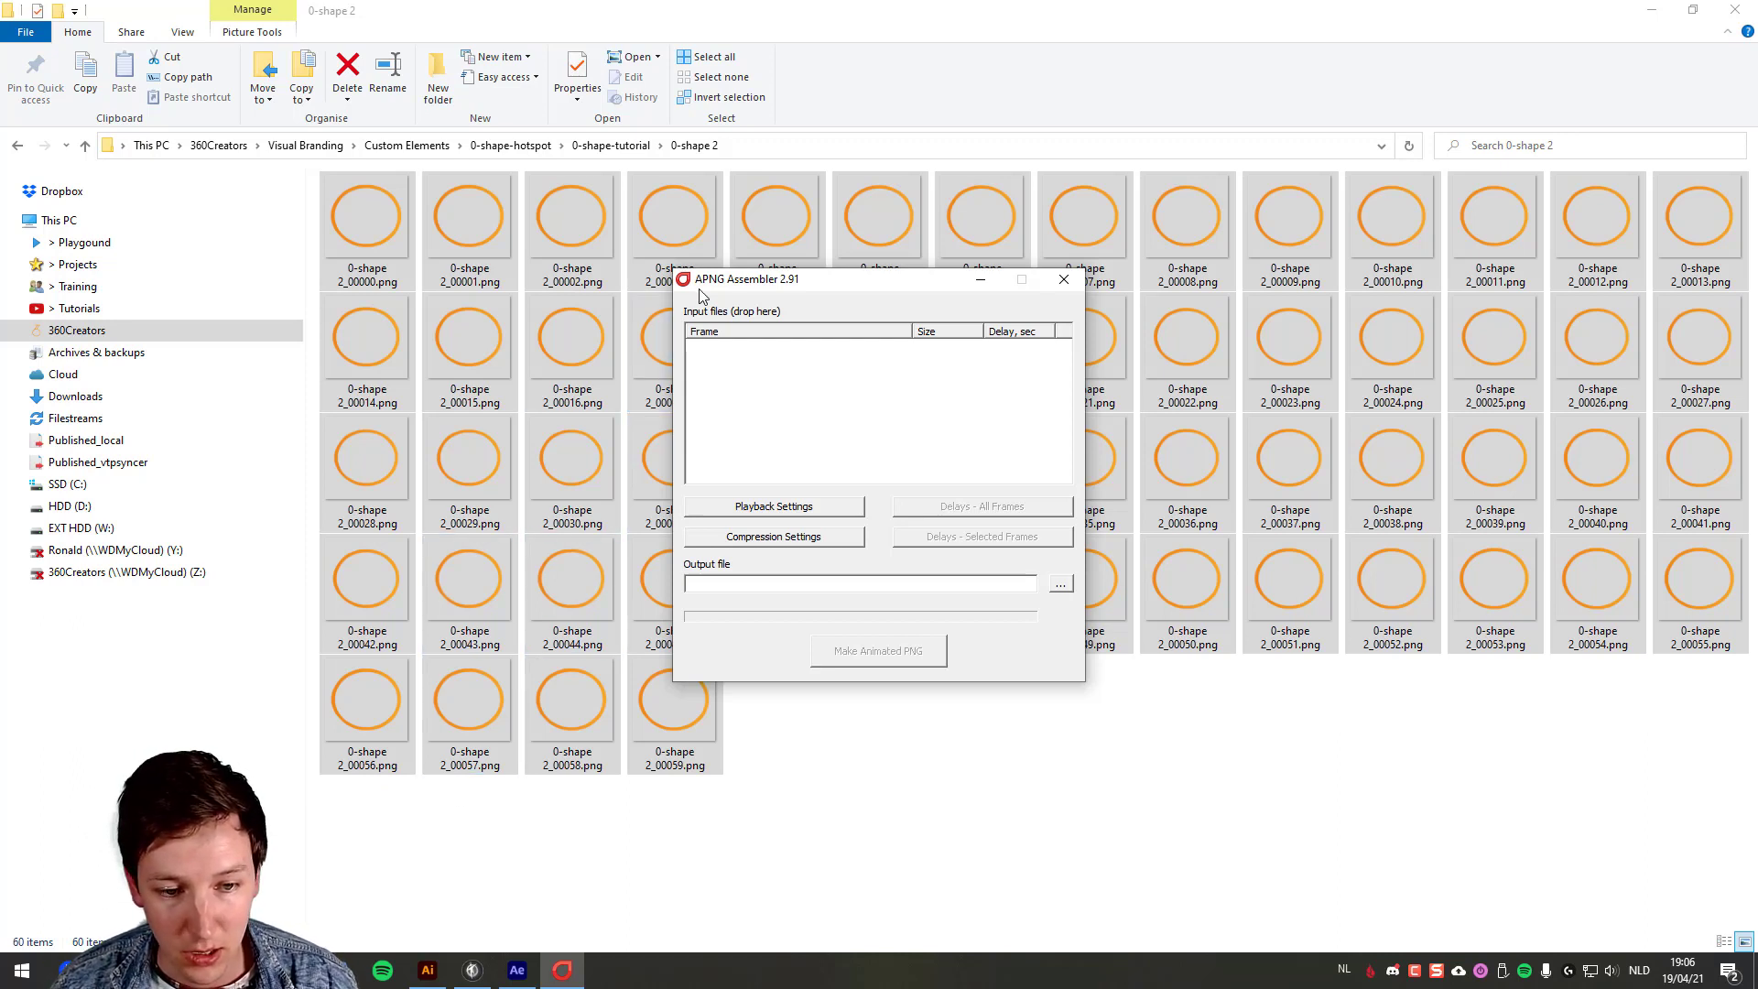
Step: Add all 60 PNG frames to the APNG Assembler input list
{"action": "left_click_drag", "start_coordinate": [725, 292], "coordinate": [917, 248]}
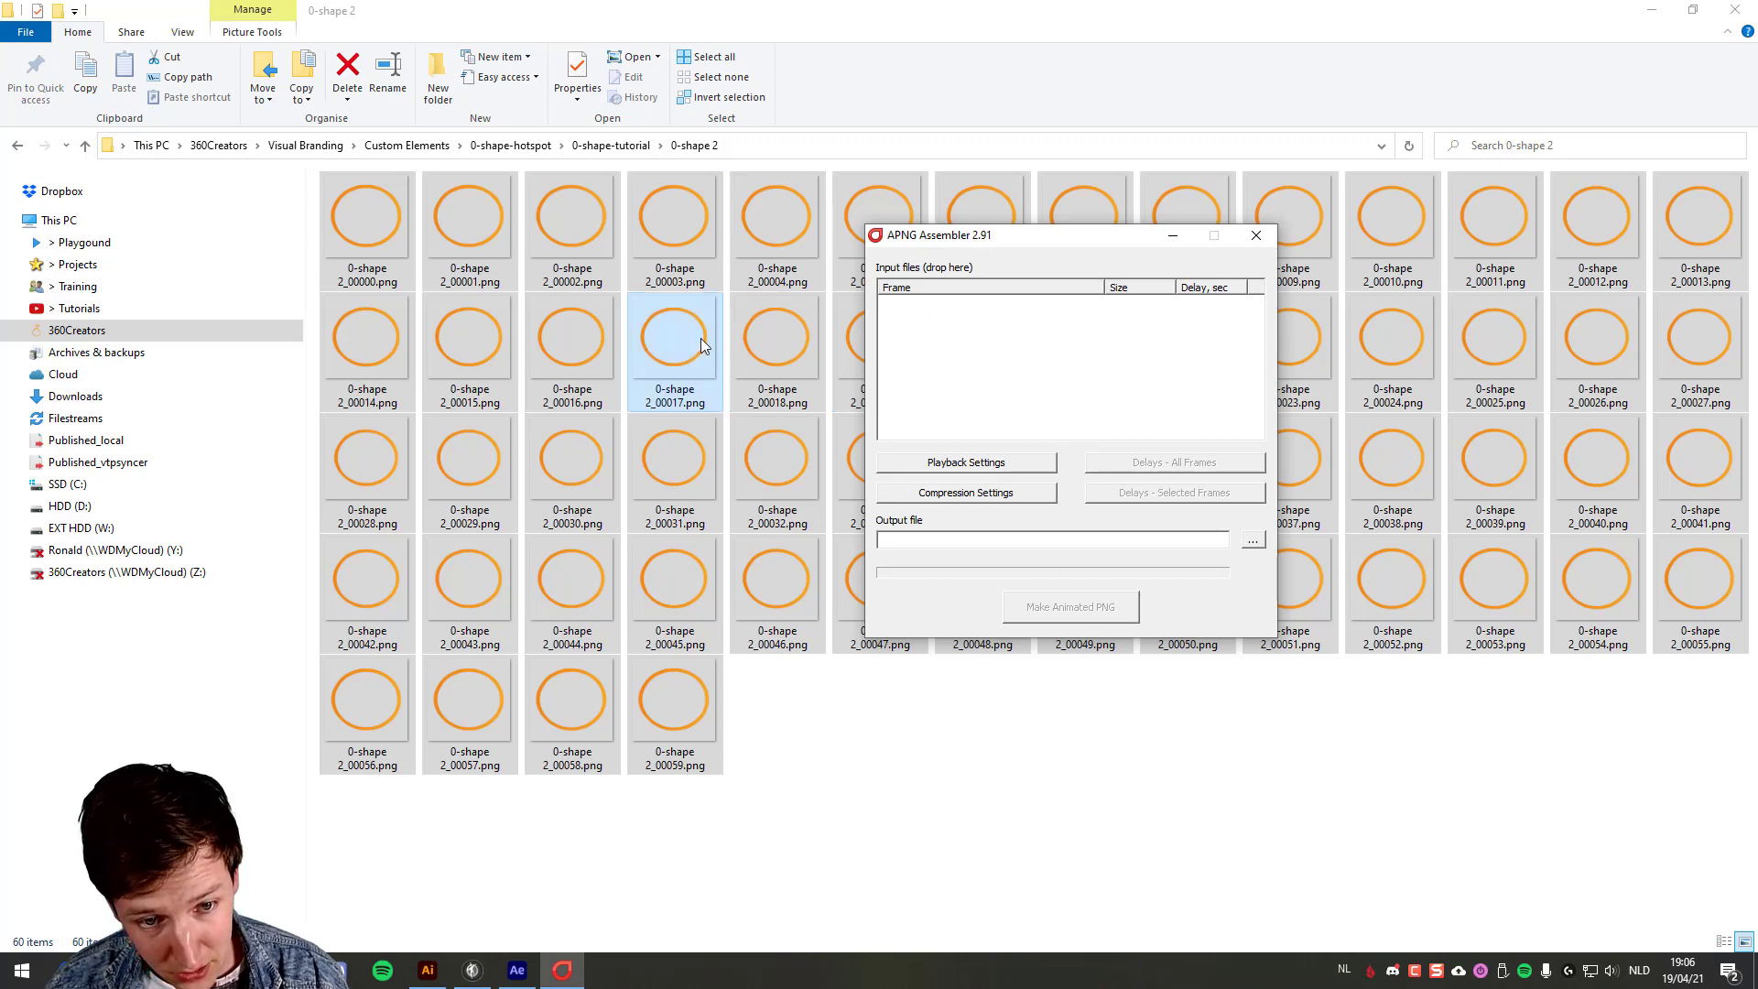
{"action": "left_click", "coordinate": [836, 730]}
{"action": "key", "text": "ctrl+a"}
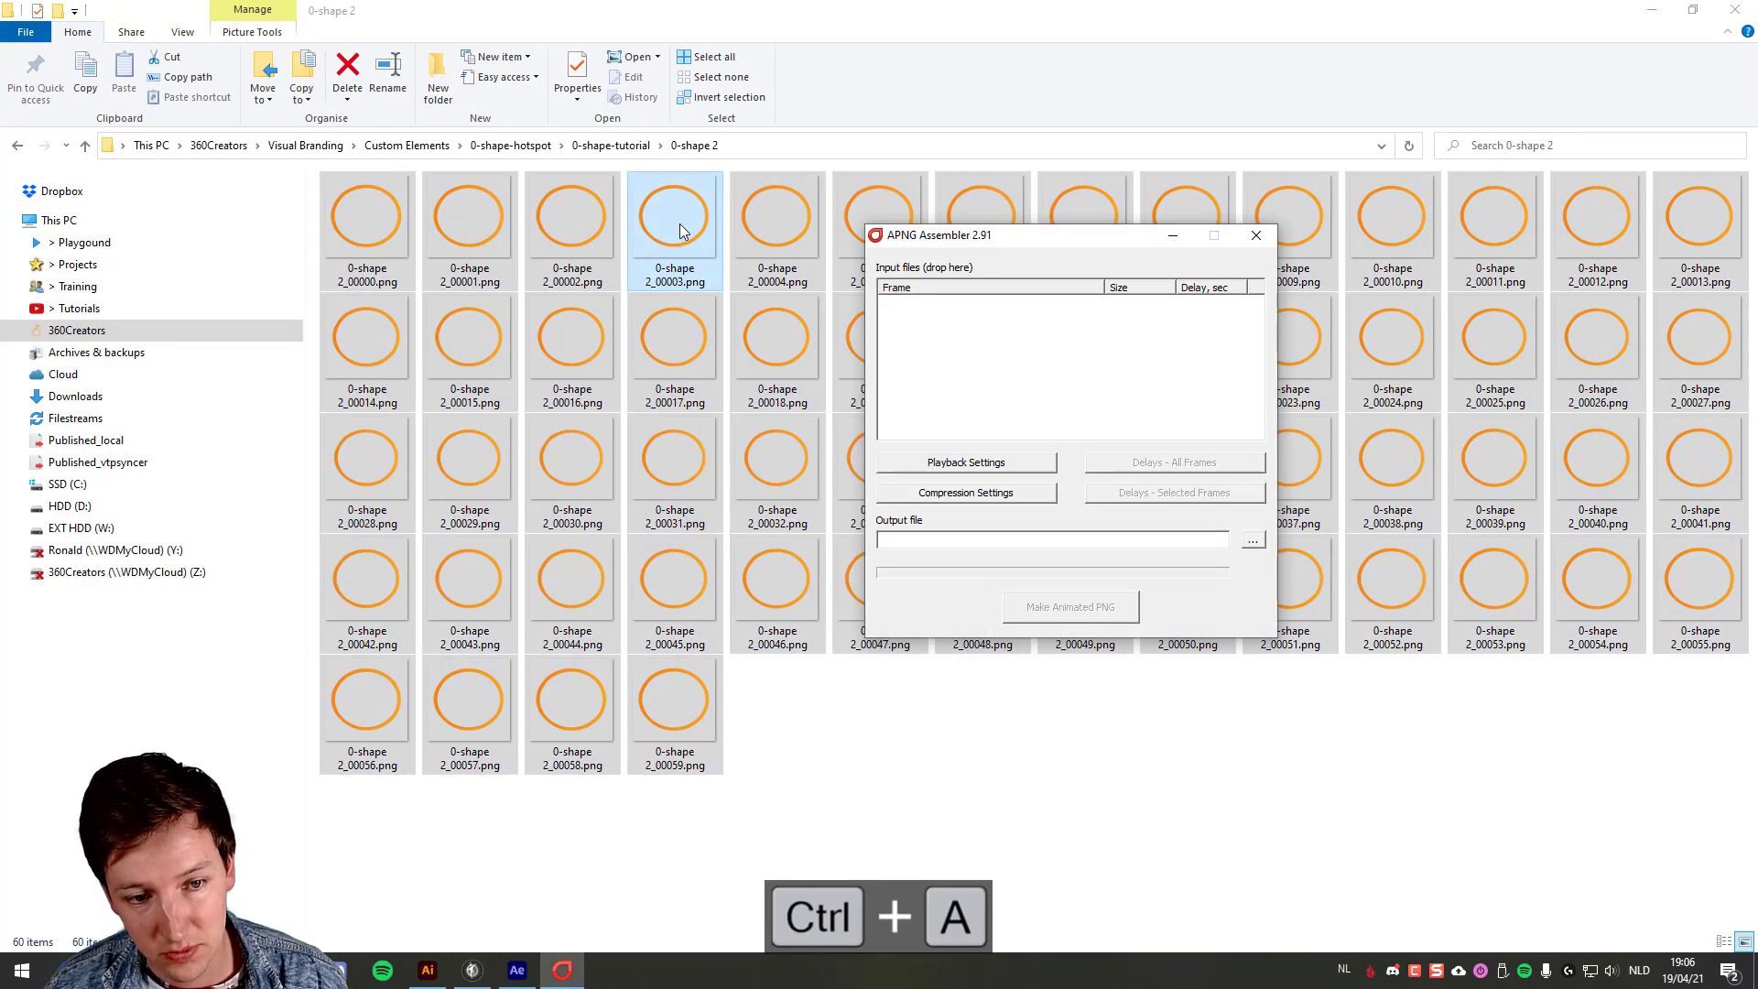
{"action": "left_click_drag", "start_coordinate": [678, 238], "coordinate": [1033, 371]}
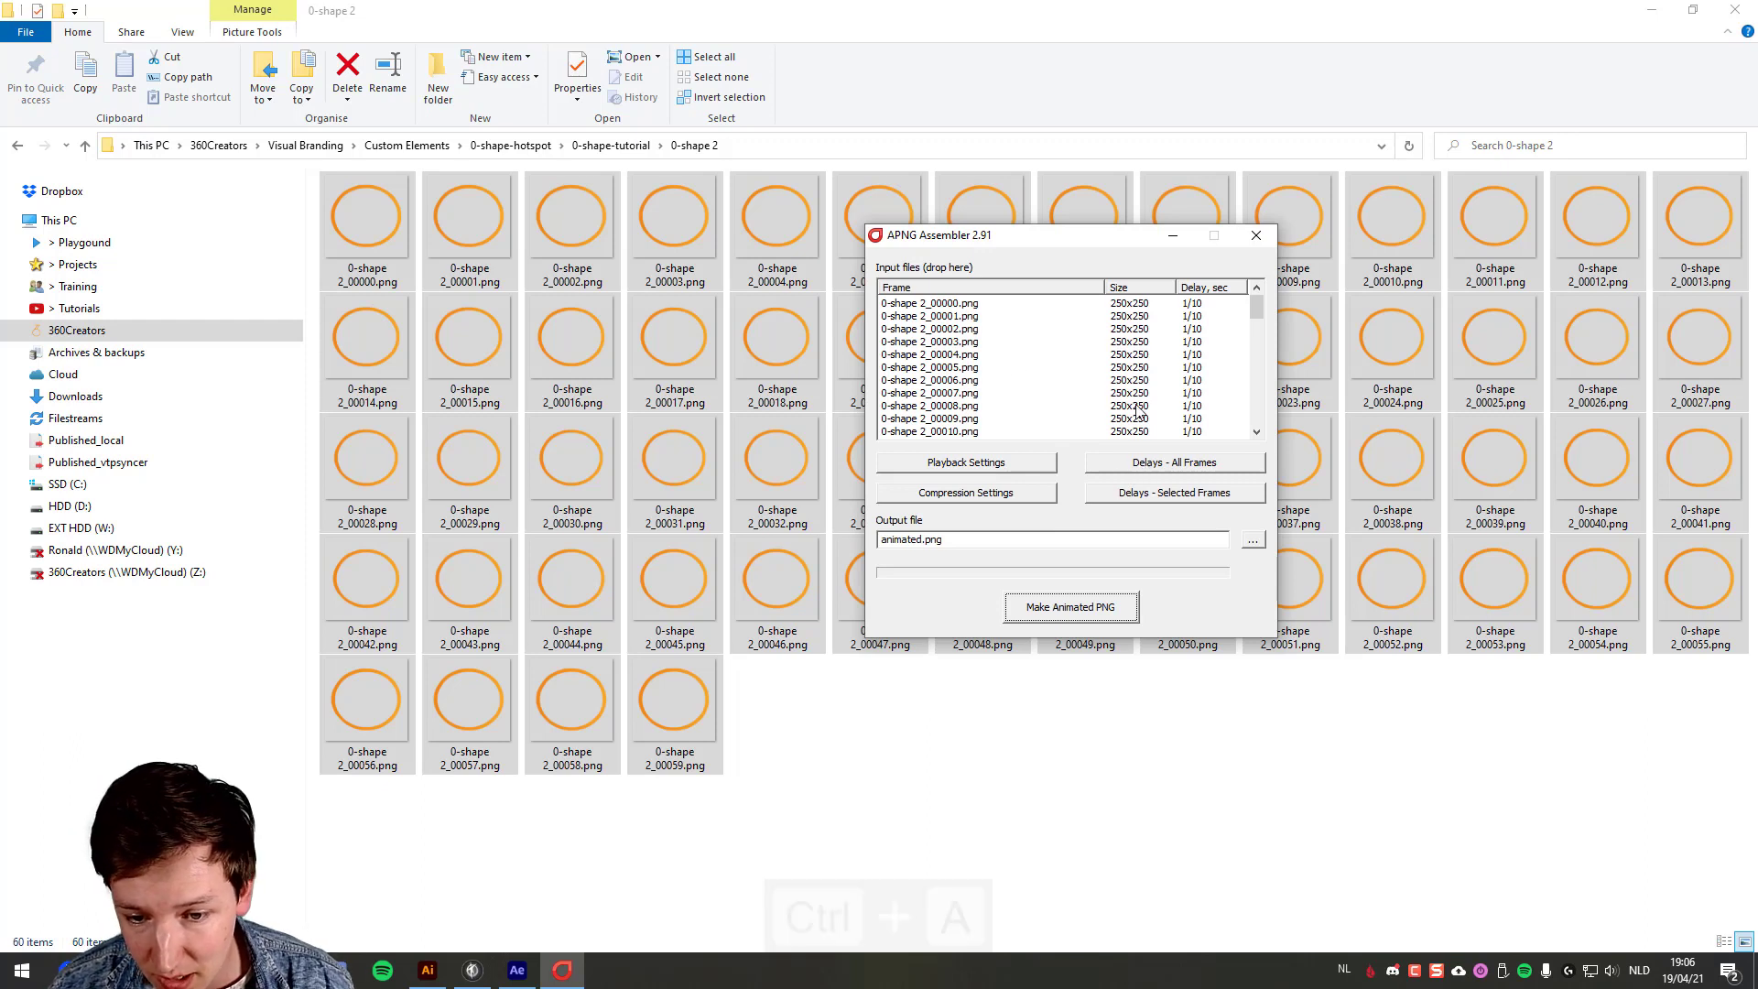
Step: Set a 1/30 s delay for every frame and assemble 0-shape-tutorial.png, then locate it
{"action": "left_click", "coordinate": [970, 497]}
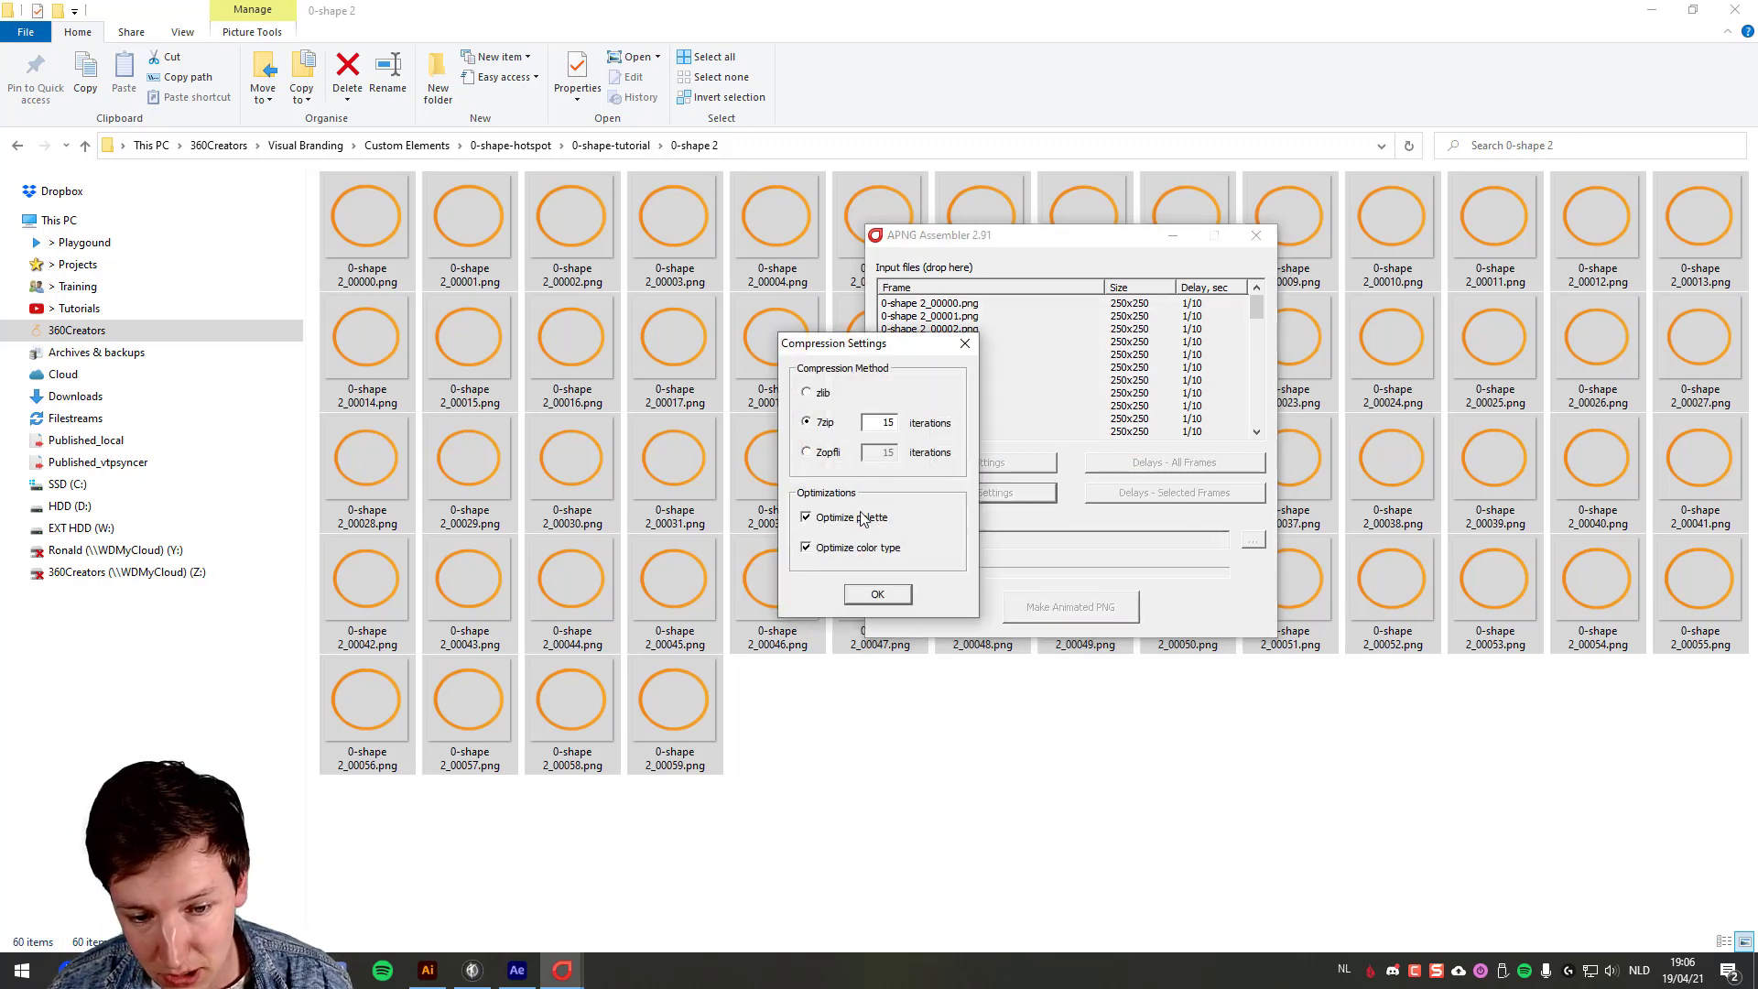
{"action": "left_click", "coordinate": [878, 596]}
{"action": "left_click", "coordinate": [1157, 470]}
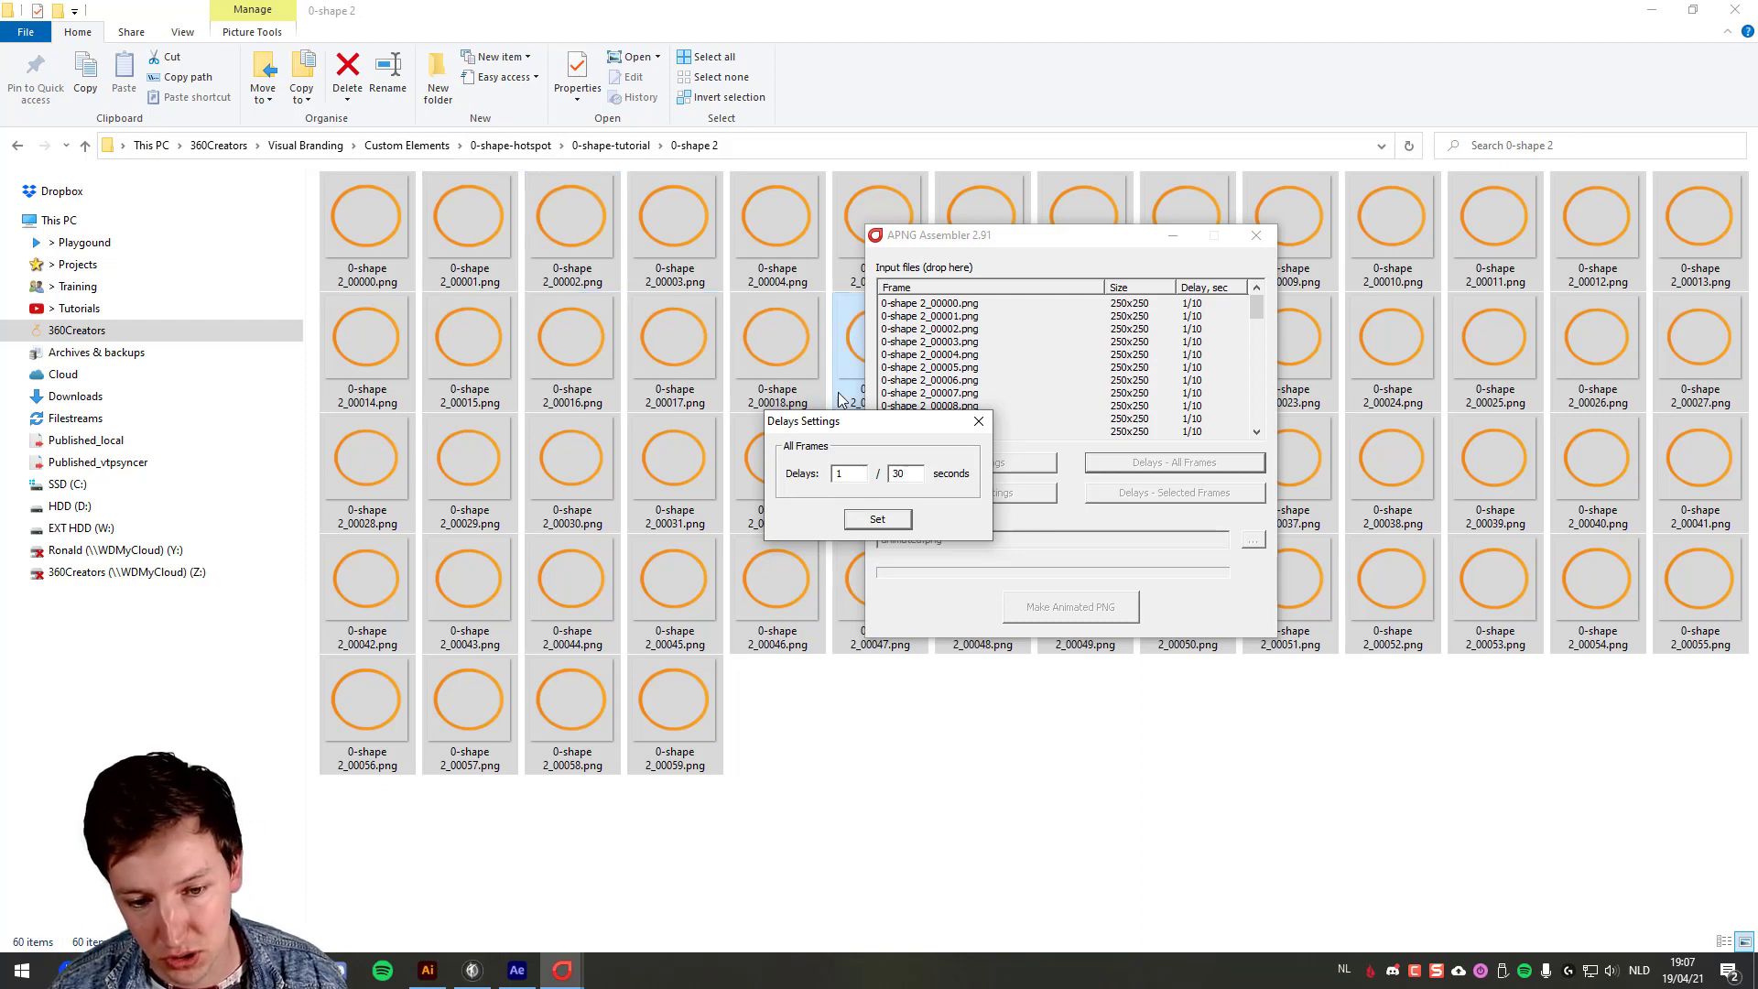
{"action": "left_click", "coordinate": [878, 519]}
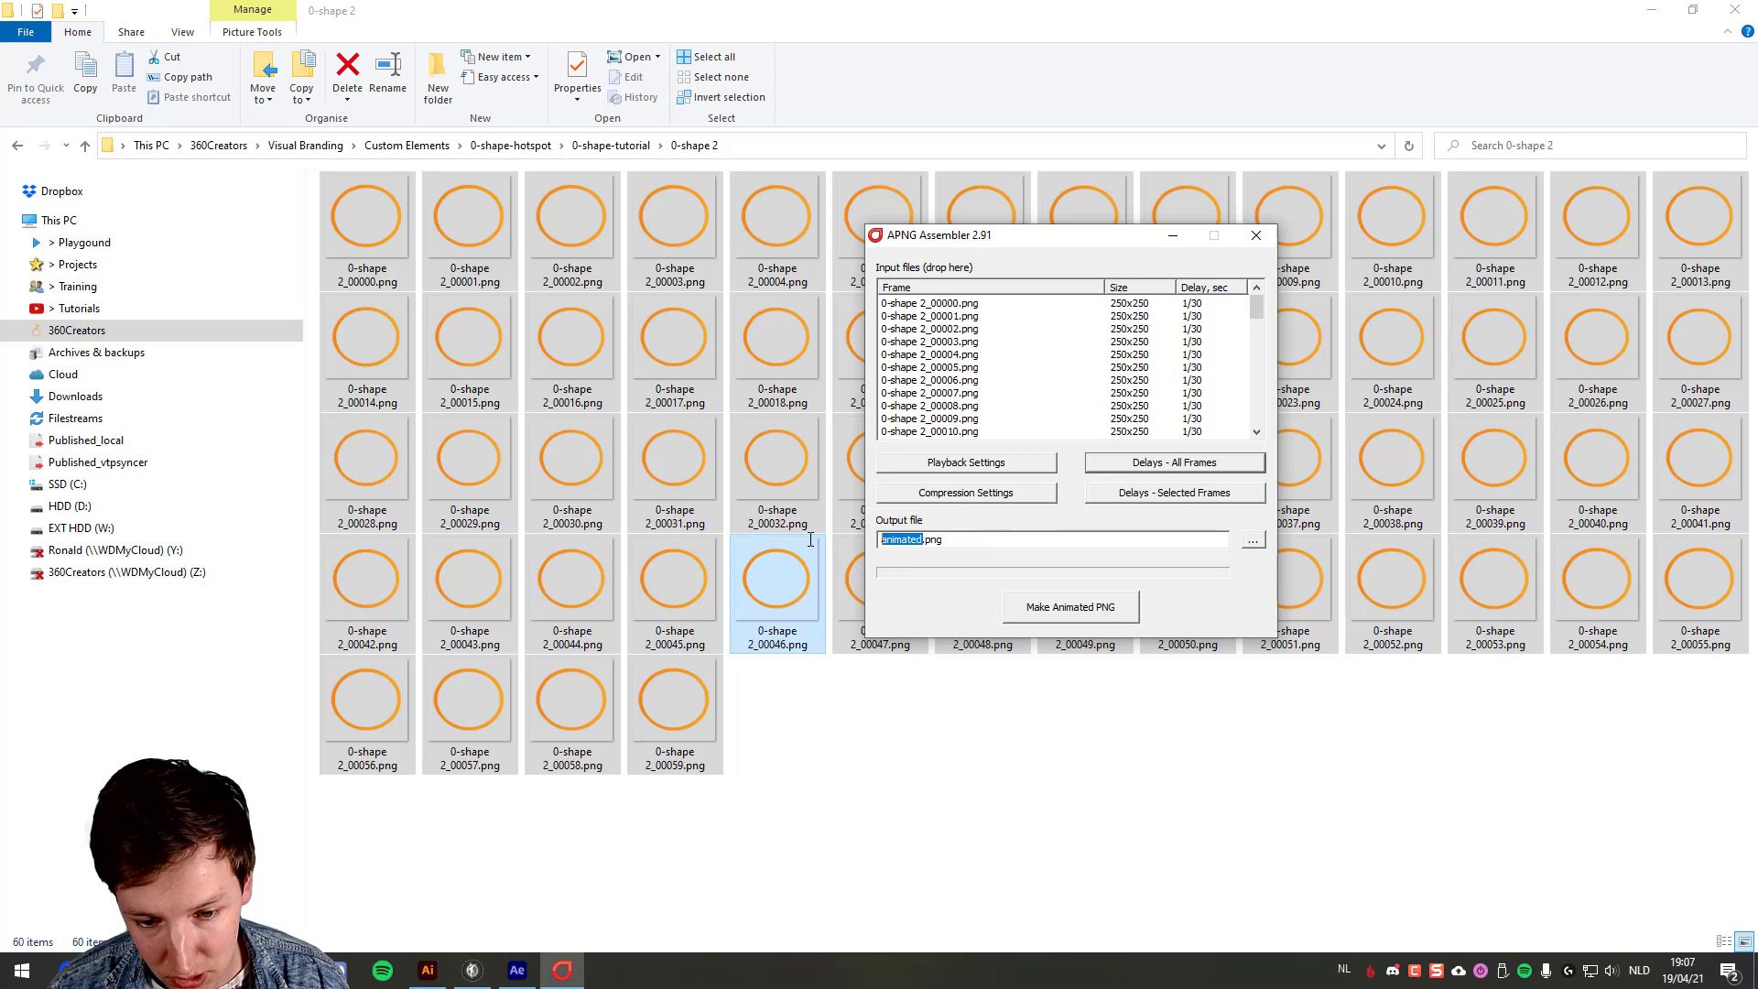
{"action": "type", "text": "0-shape-tutorial"}
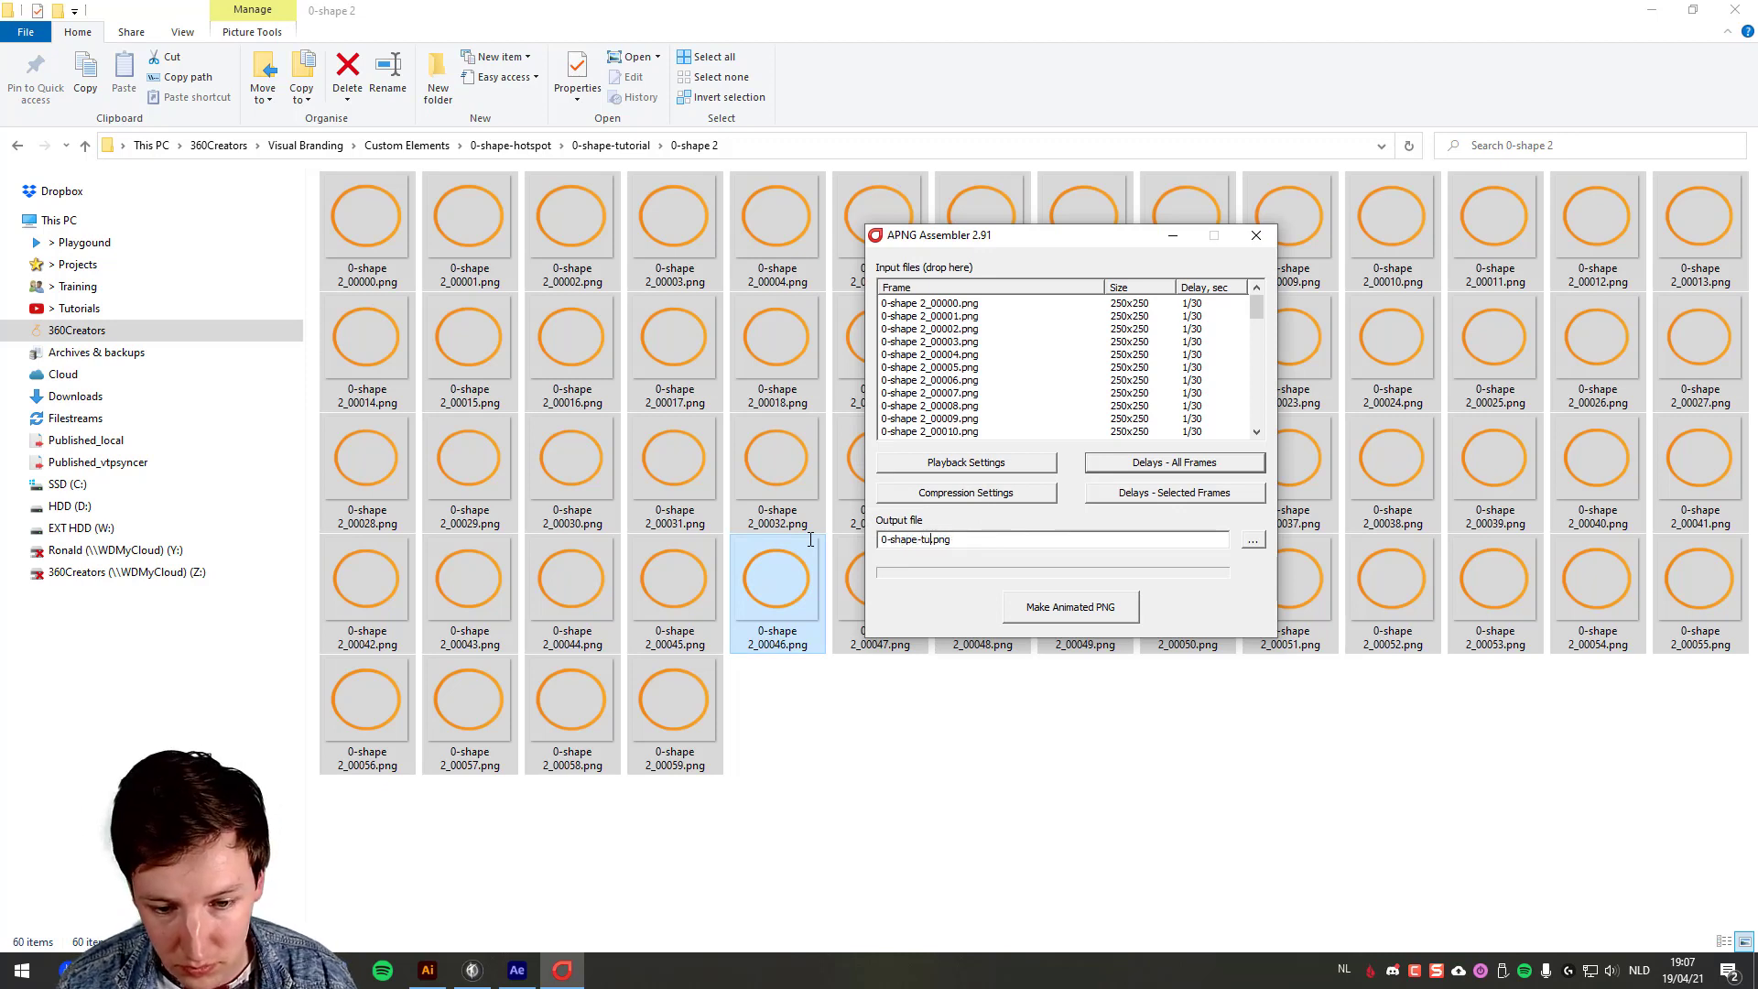
{"action": "left_click", "coordinate": [1077, 613]}
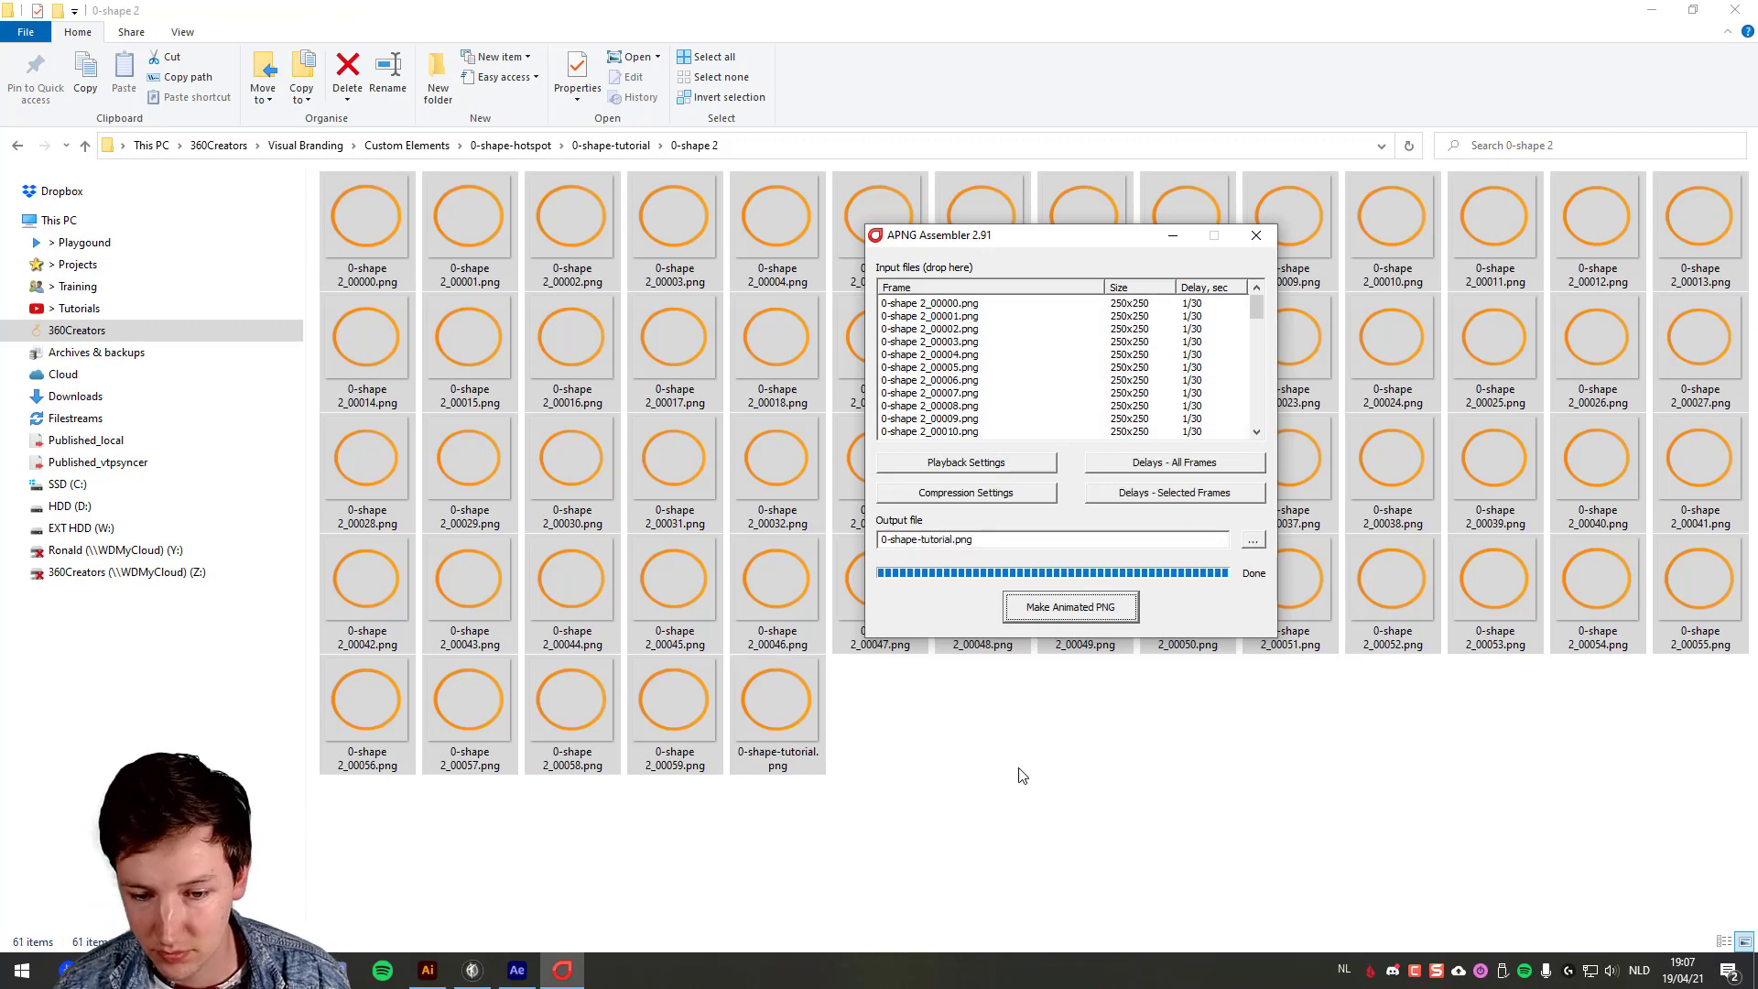
{"action": "left_click", "coordinate": [795, 718]}
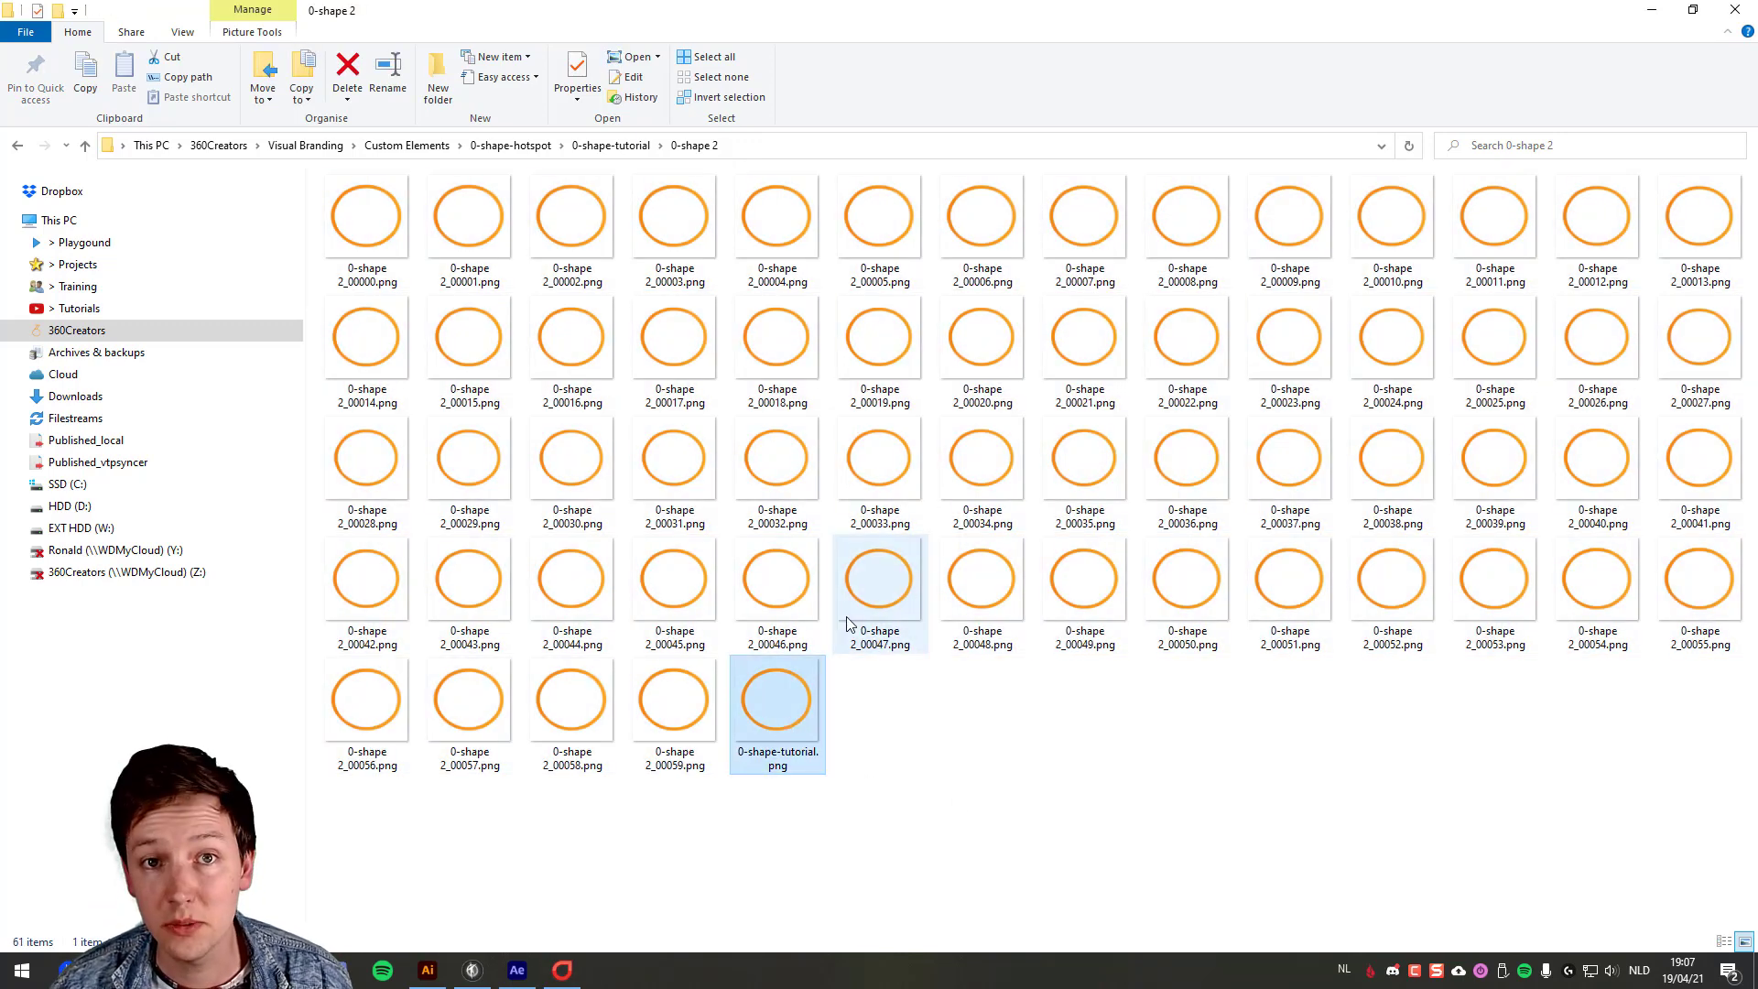
Step: Add 0-shape 2/0-shape-tutorial.png to the 3DVista hotspot library as a new element
{"action": "left_click", "coordinate": [472, 970]}
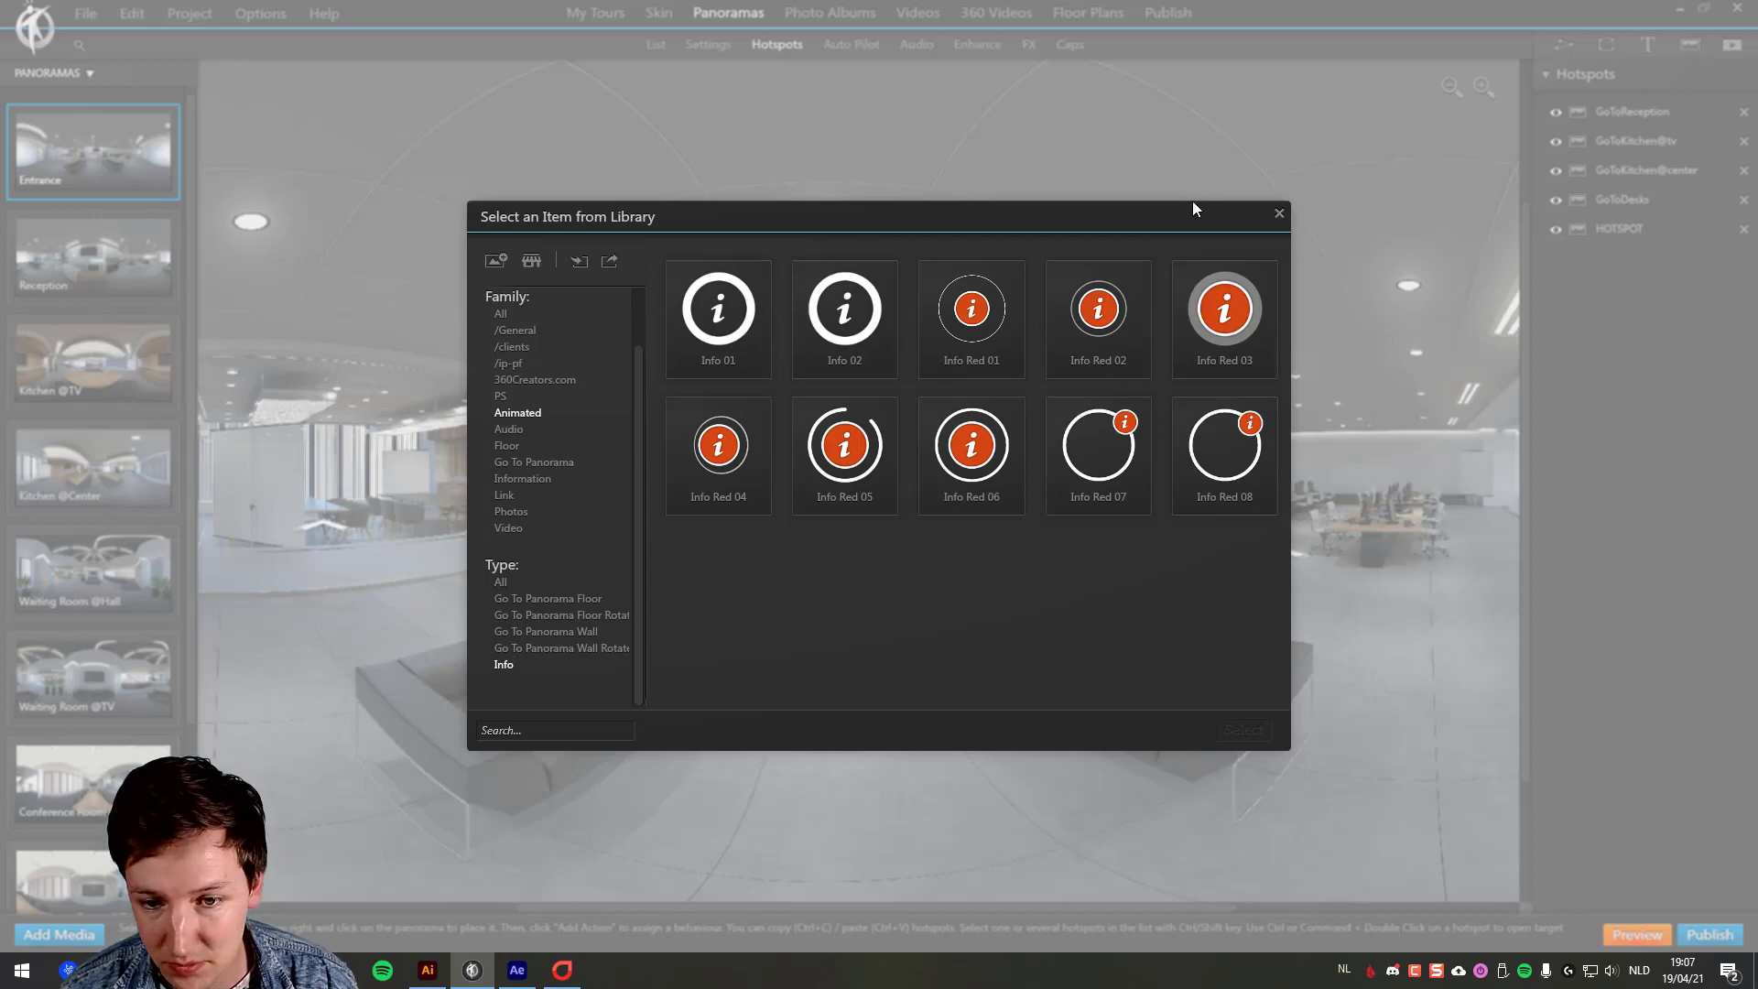
{"action": "left_click", "coordinate": [1279, 214]}
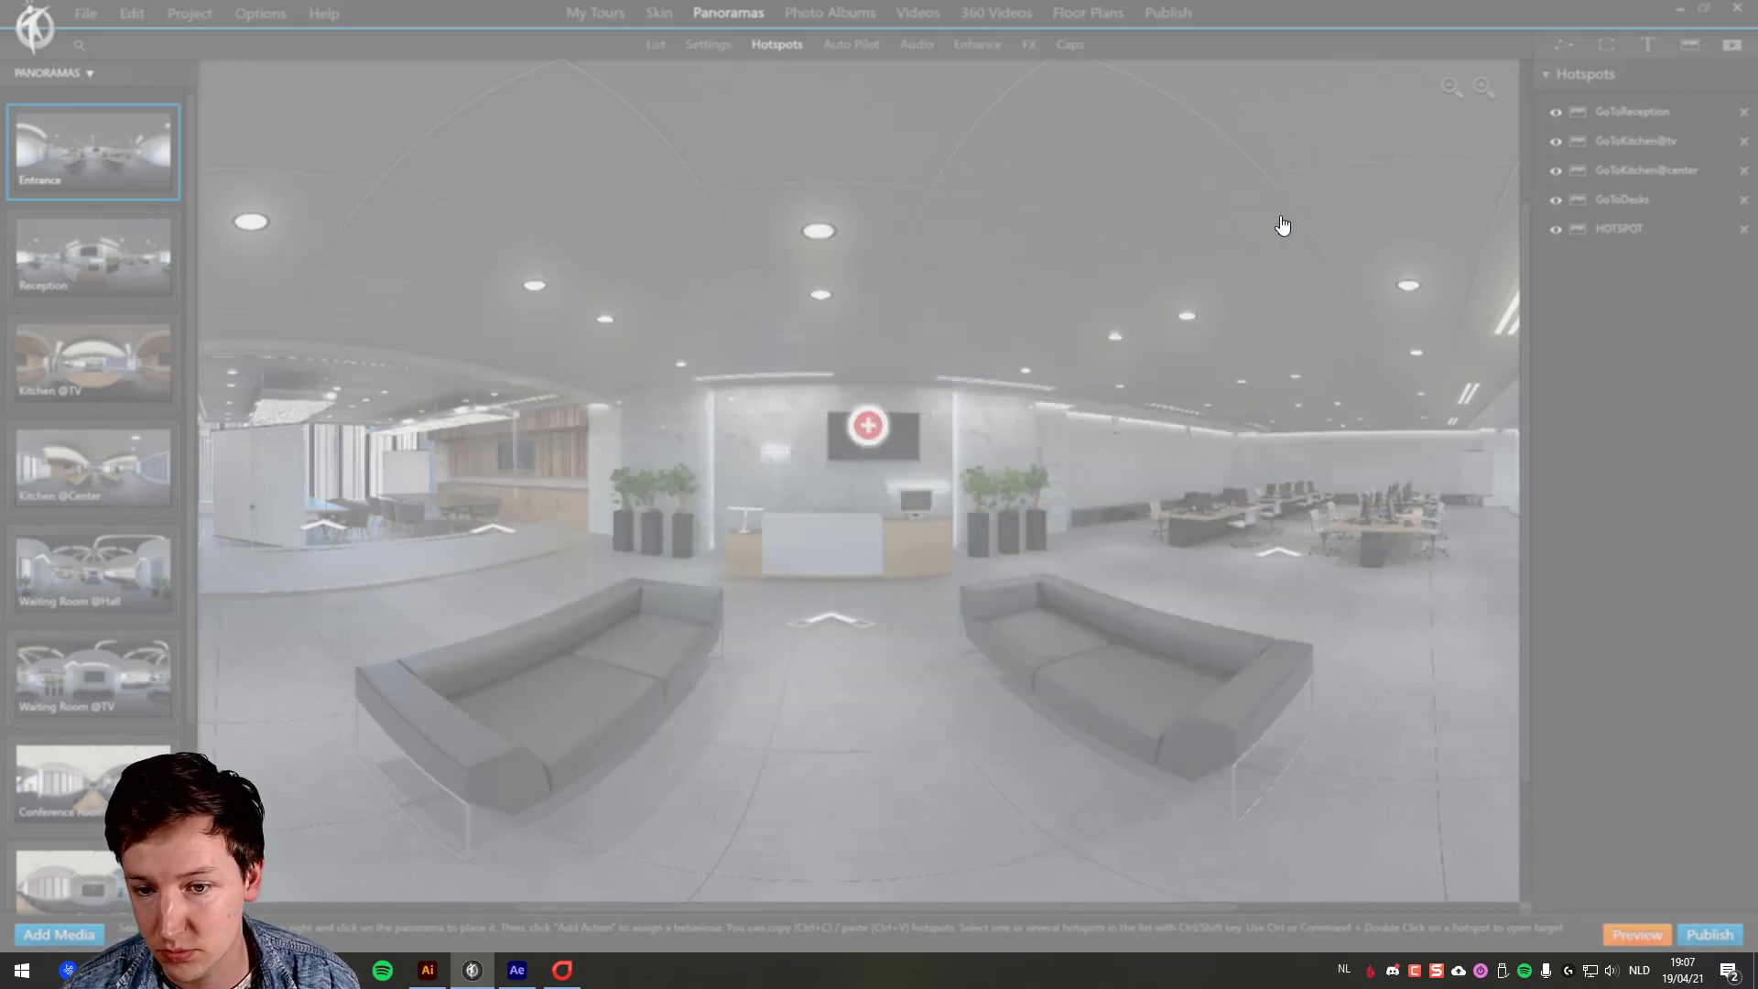
{"action": "left_click", "coordinate": [1701, 53]}
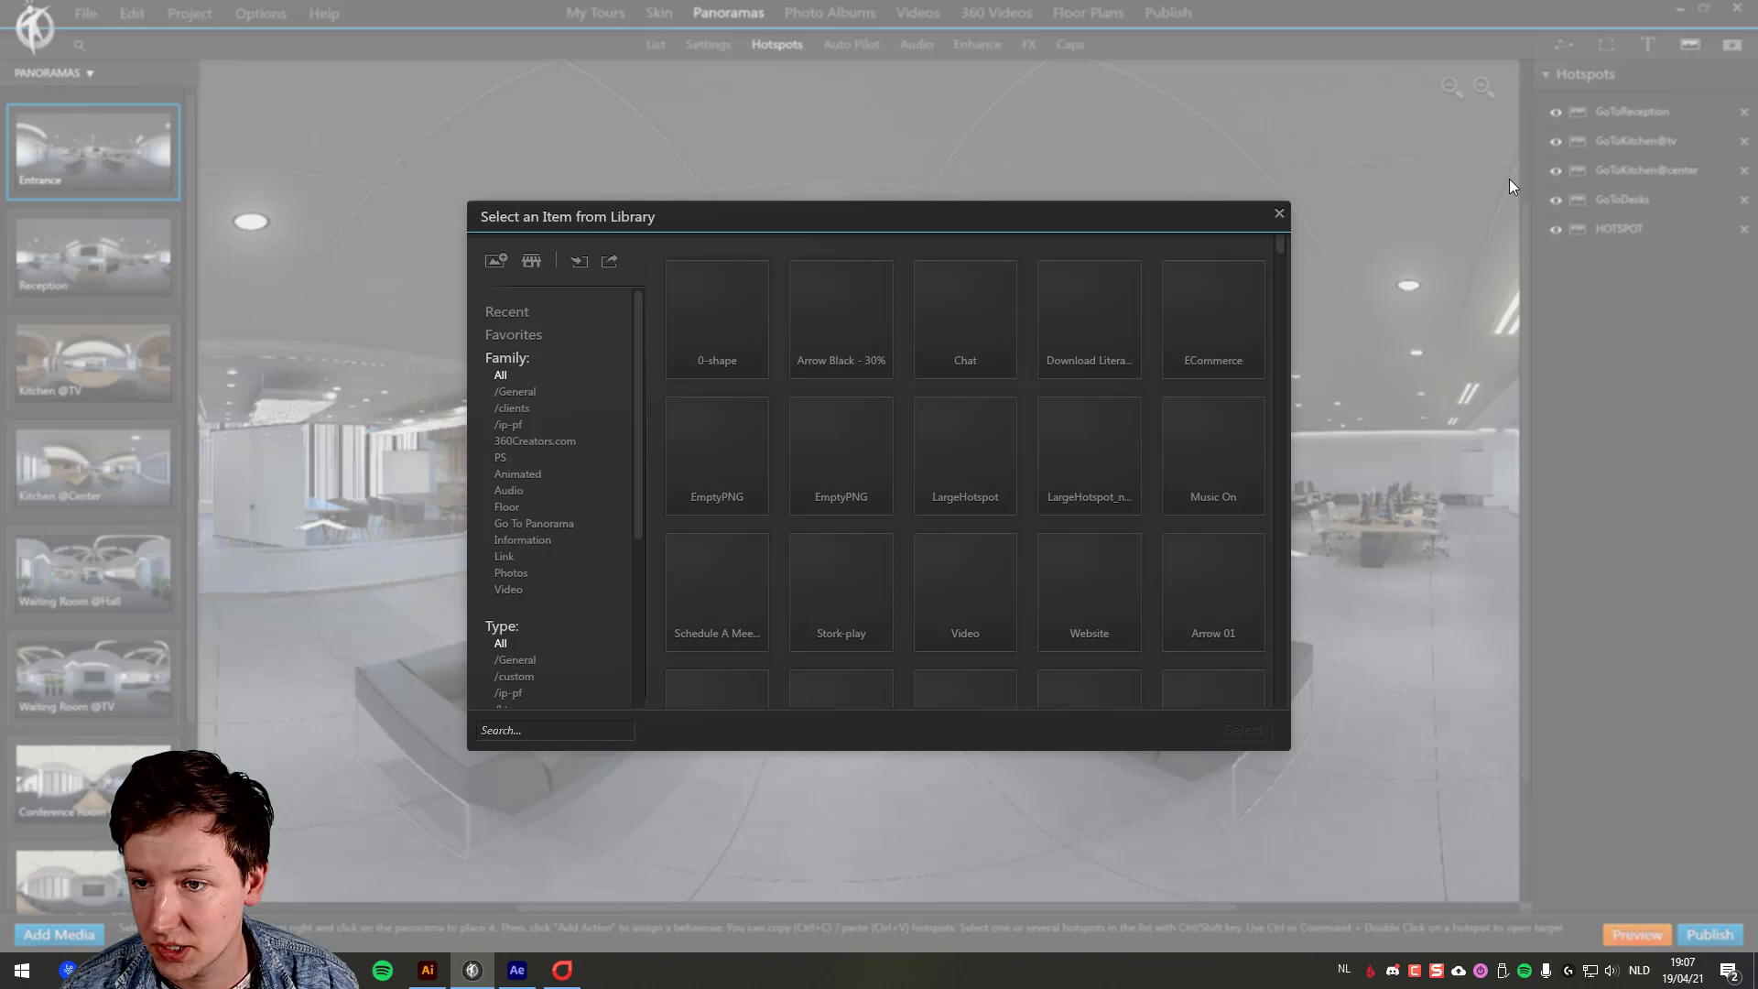
{"action": "left_click", "coordinate": [496, 260]}
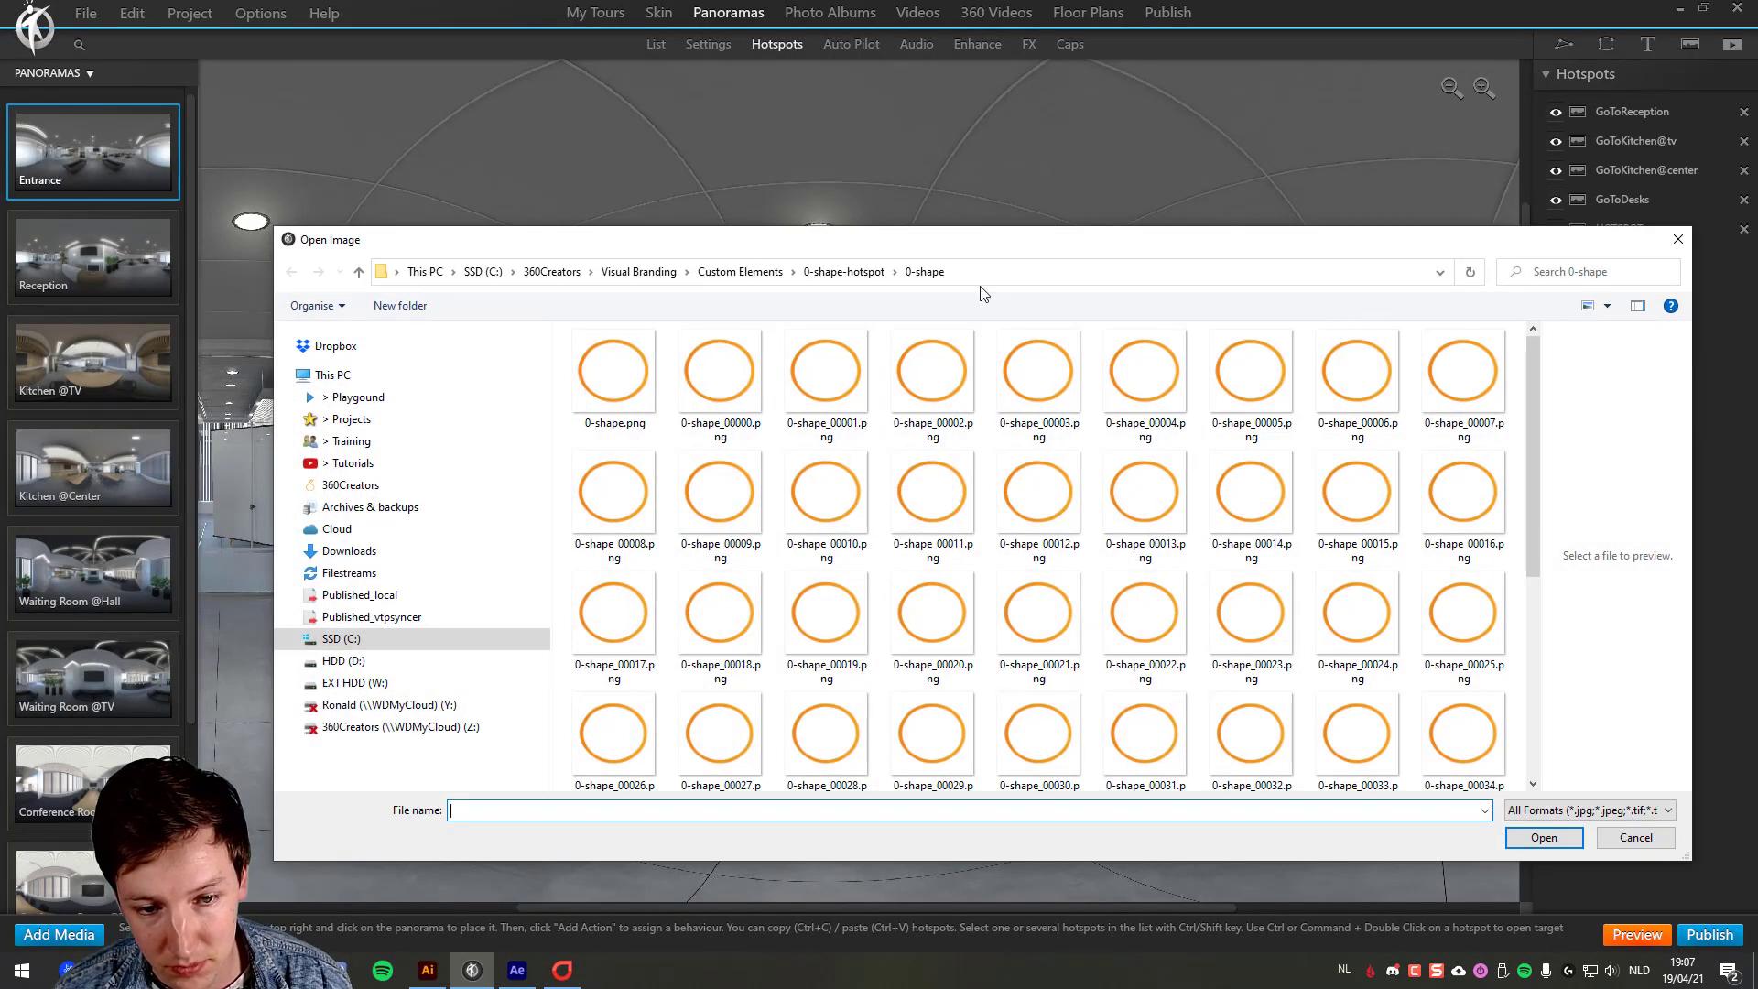
{"action": "left_click", "coordinate": [879, 274]}
{"action": "double_click", "coordinate": [627, 378]}
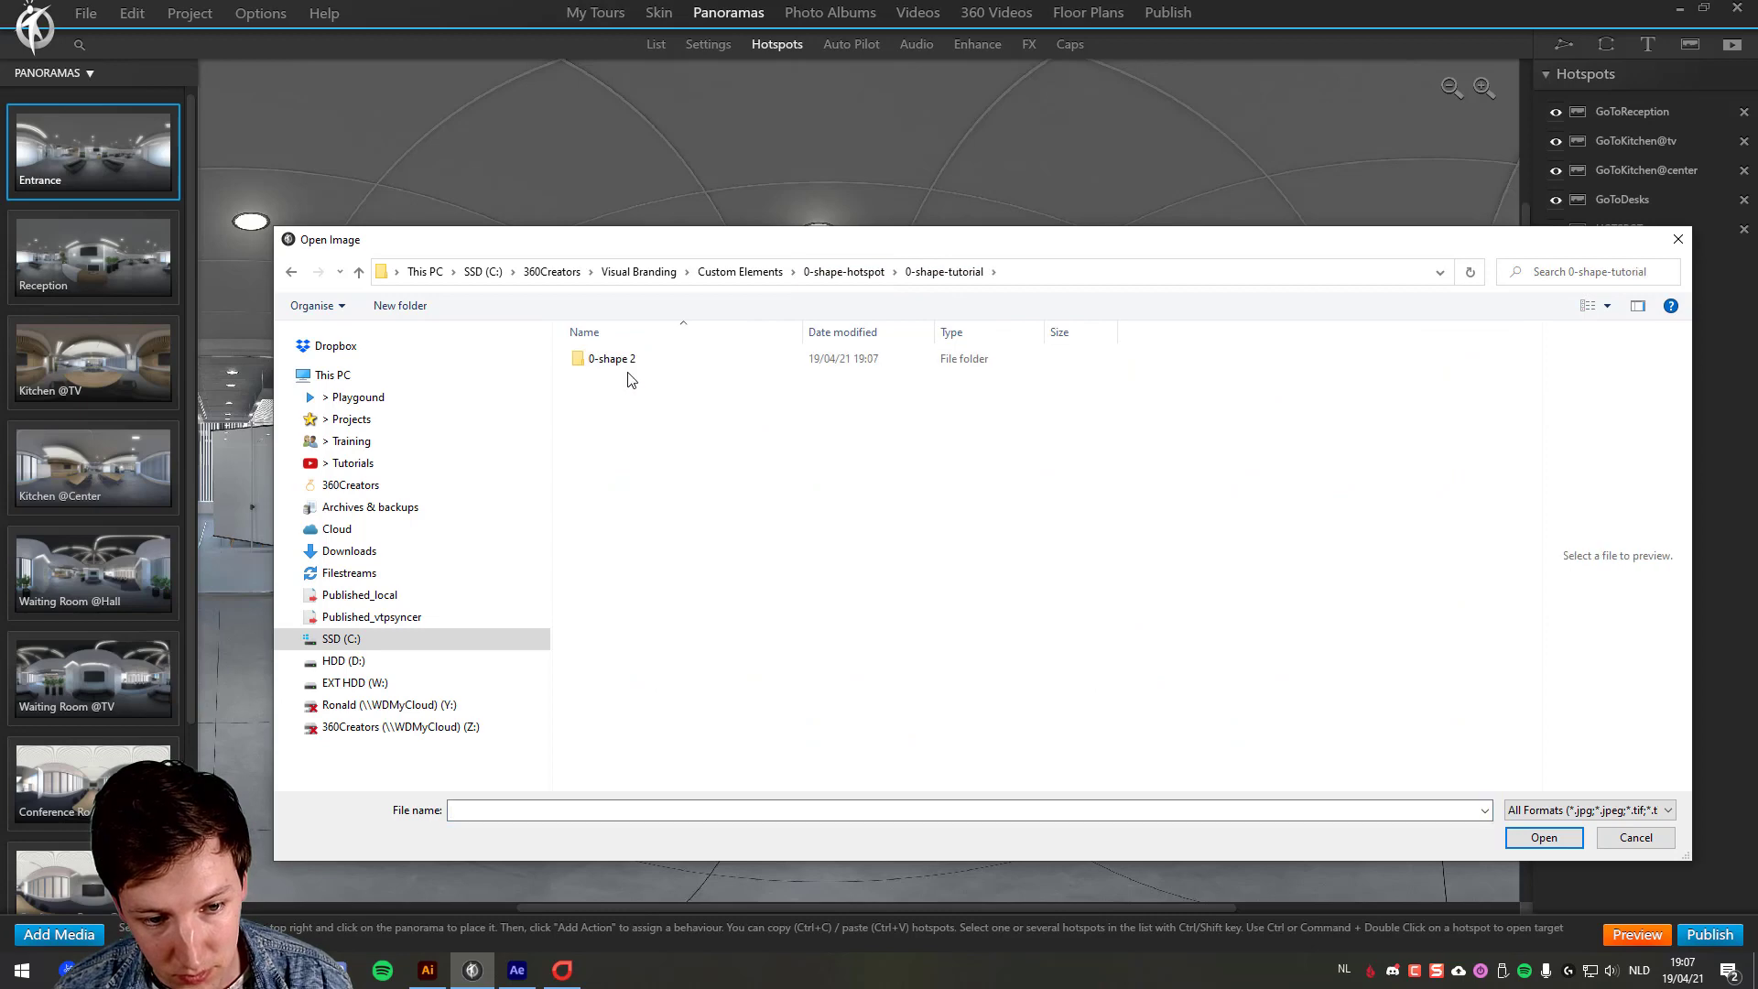
{"action": "double_click", "coordinate": [629, 365]}
{"action": "scroll", "coordinate": [719, 357], "scroll_direction": "down", "scroll_amount": 5}
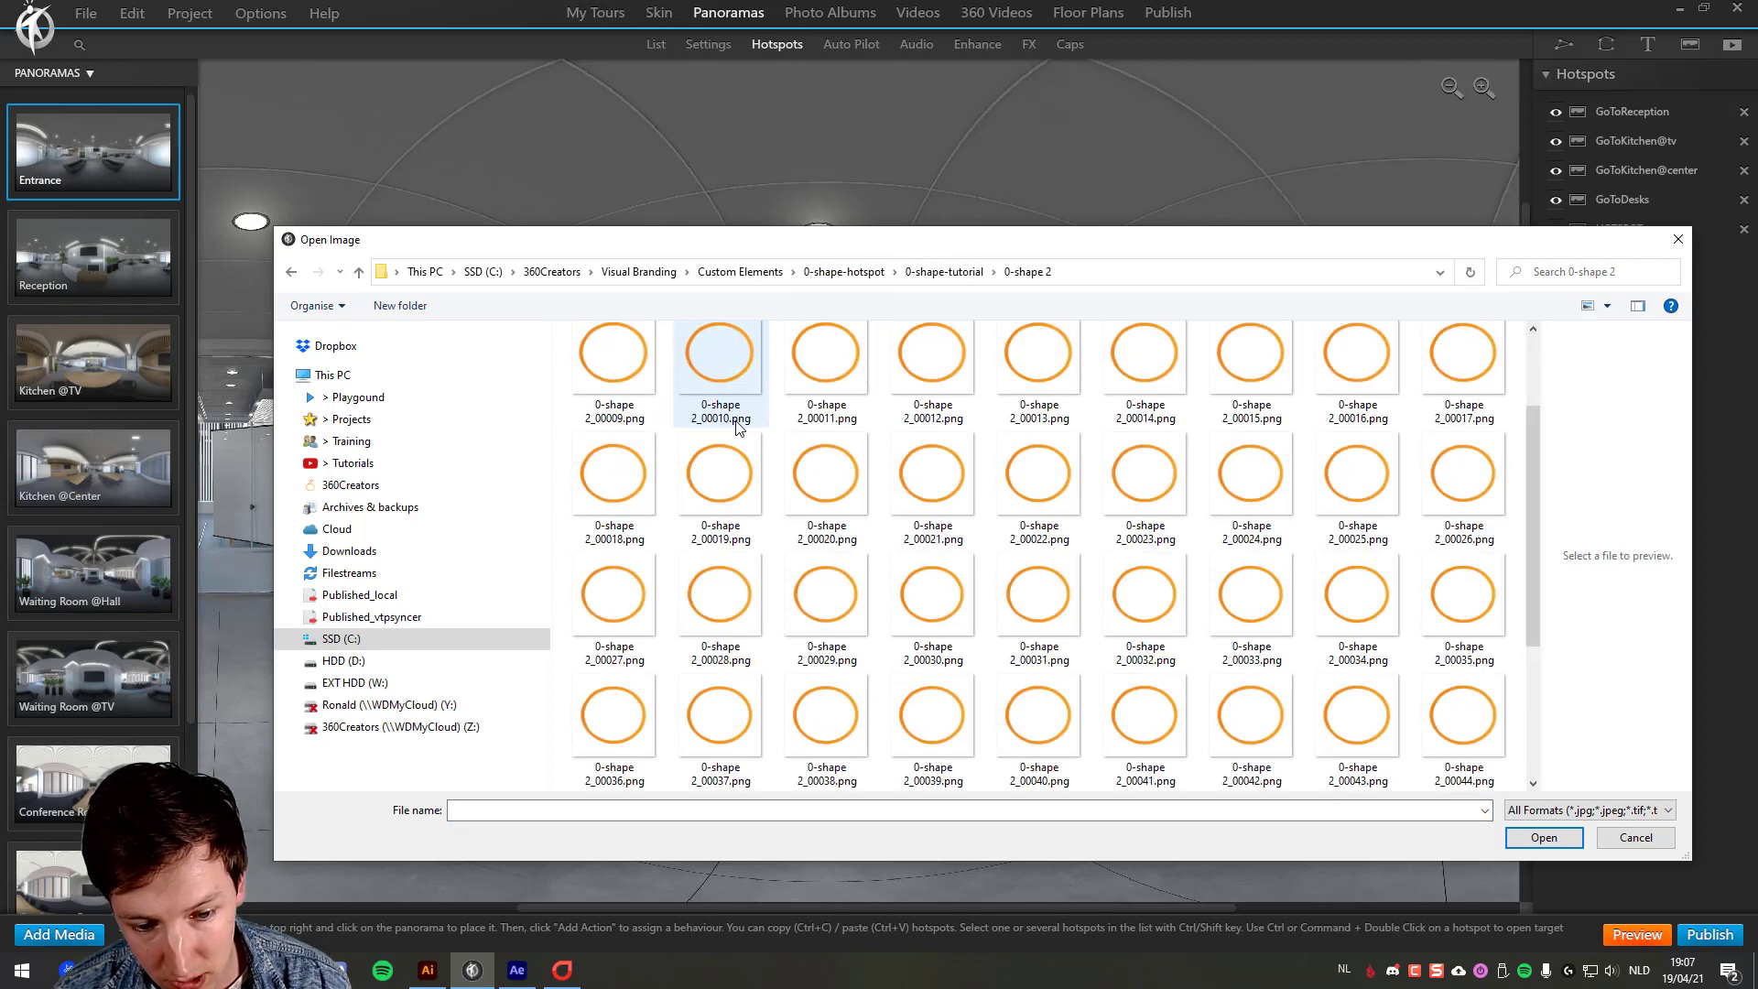
{"action": "left_click", "coordinate": [1261, 732]}
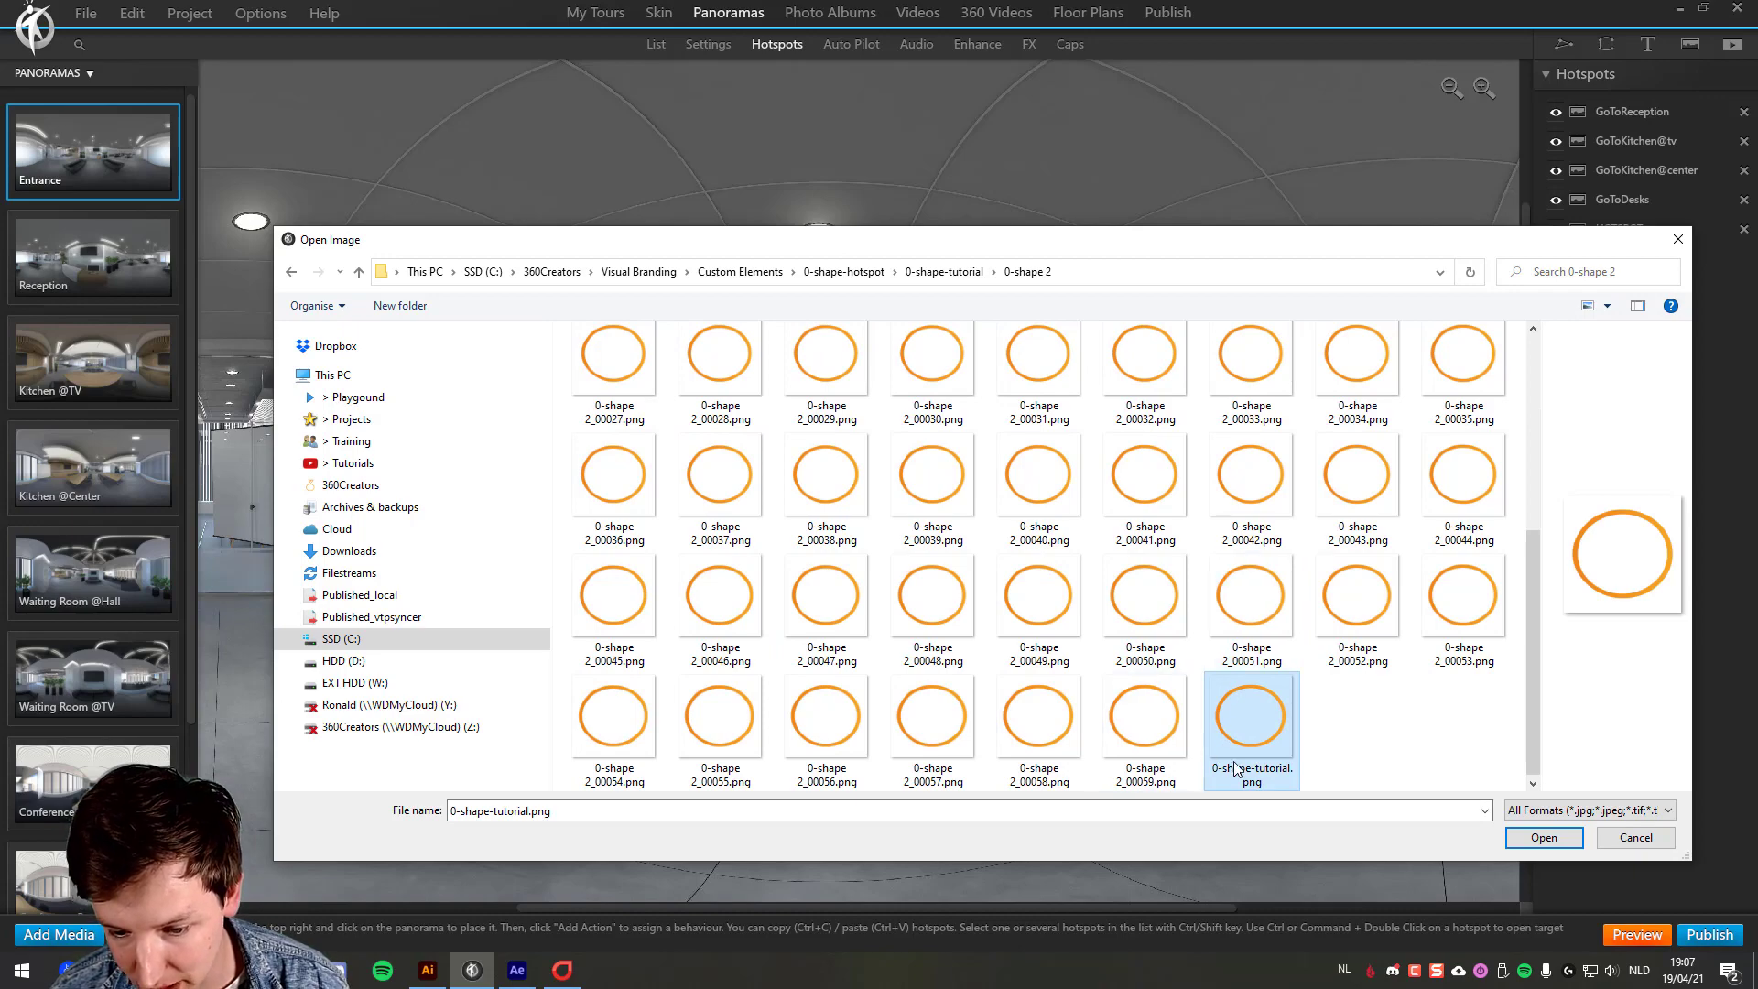
{"action": "left_click", "coordinate": [1543, 837]}
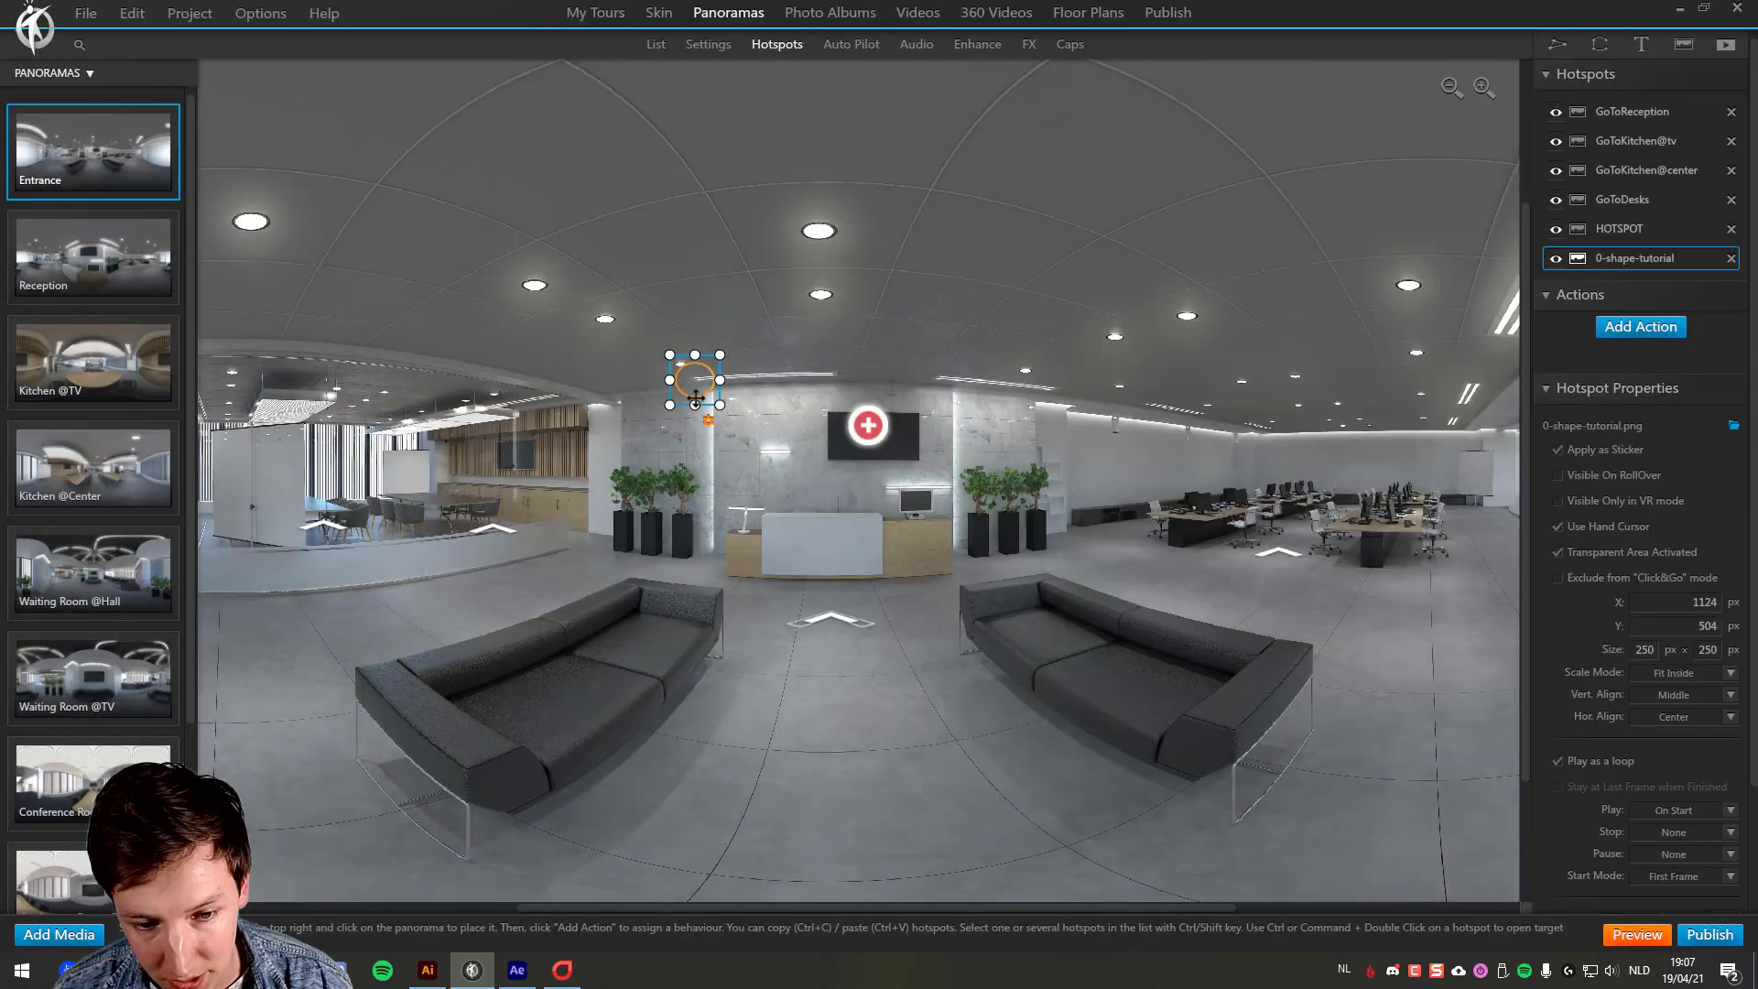
Step: Place the ring hotspot on the reception wall and preview the tour
{"action": "left_click", "coordinate": [778, 454]}
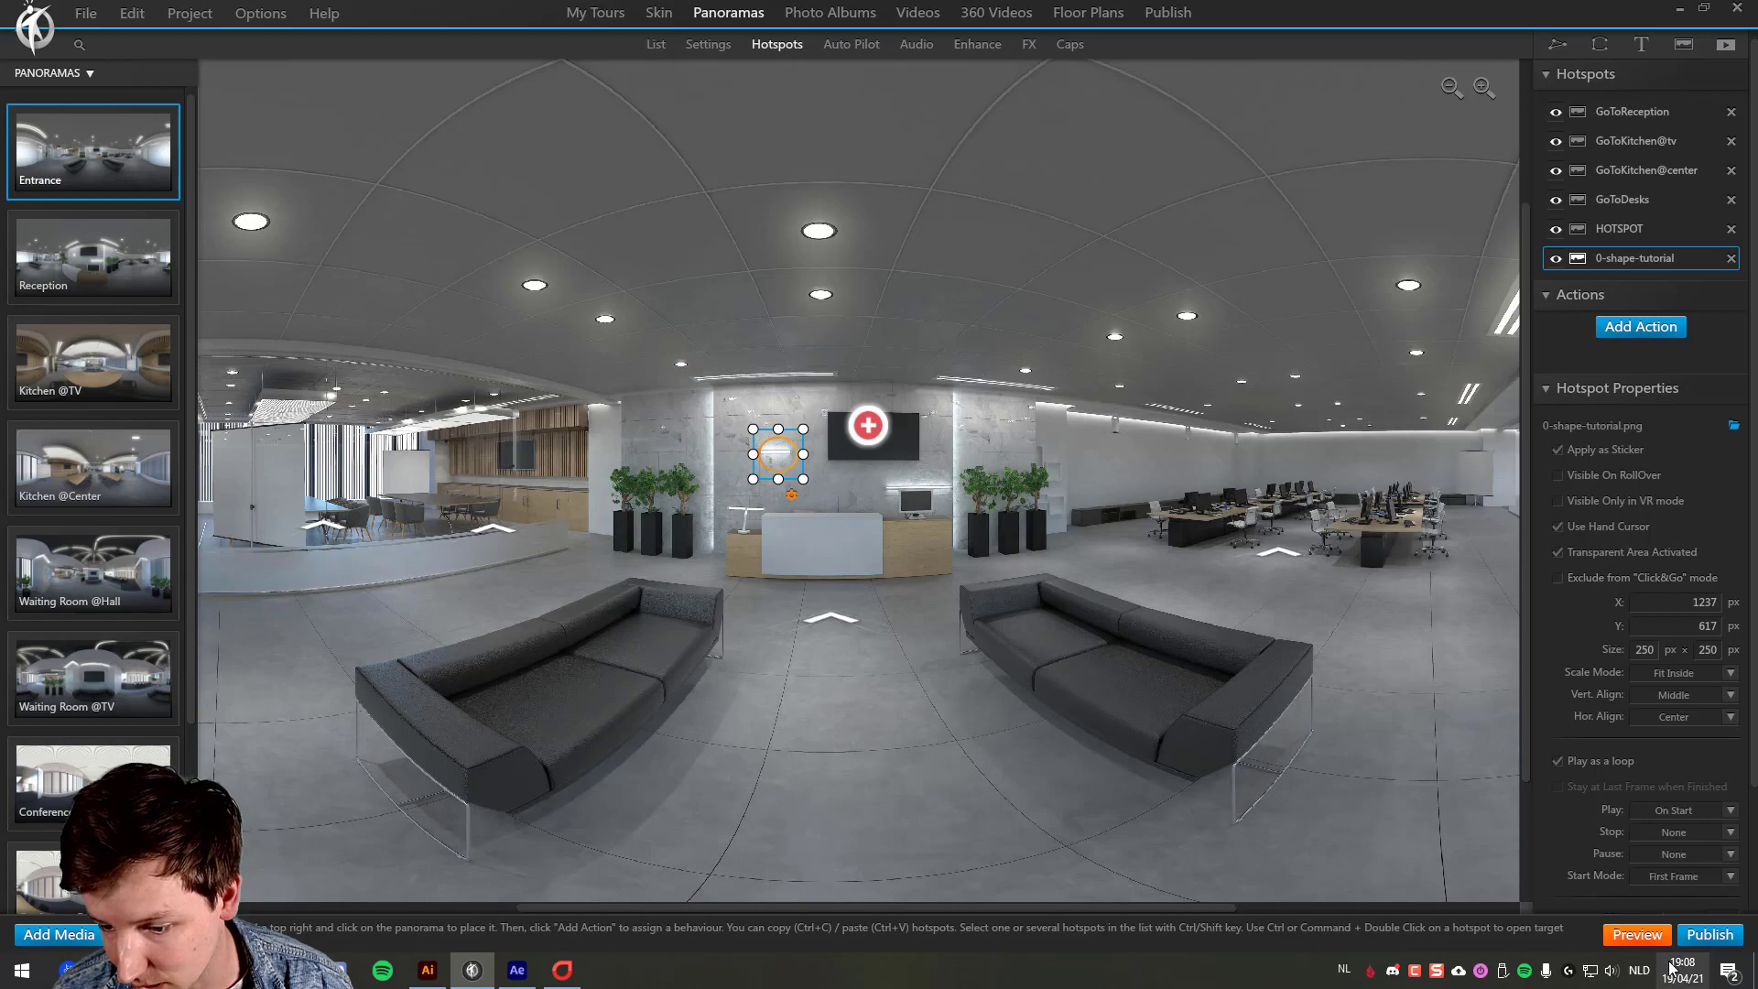
{"action": "left_click", "coordinate": [1638, 934]}
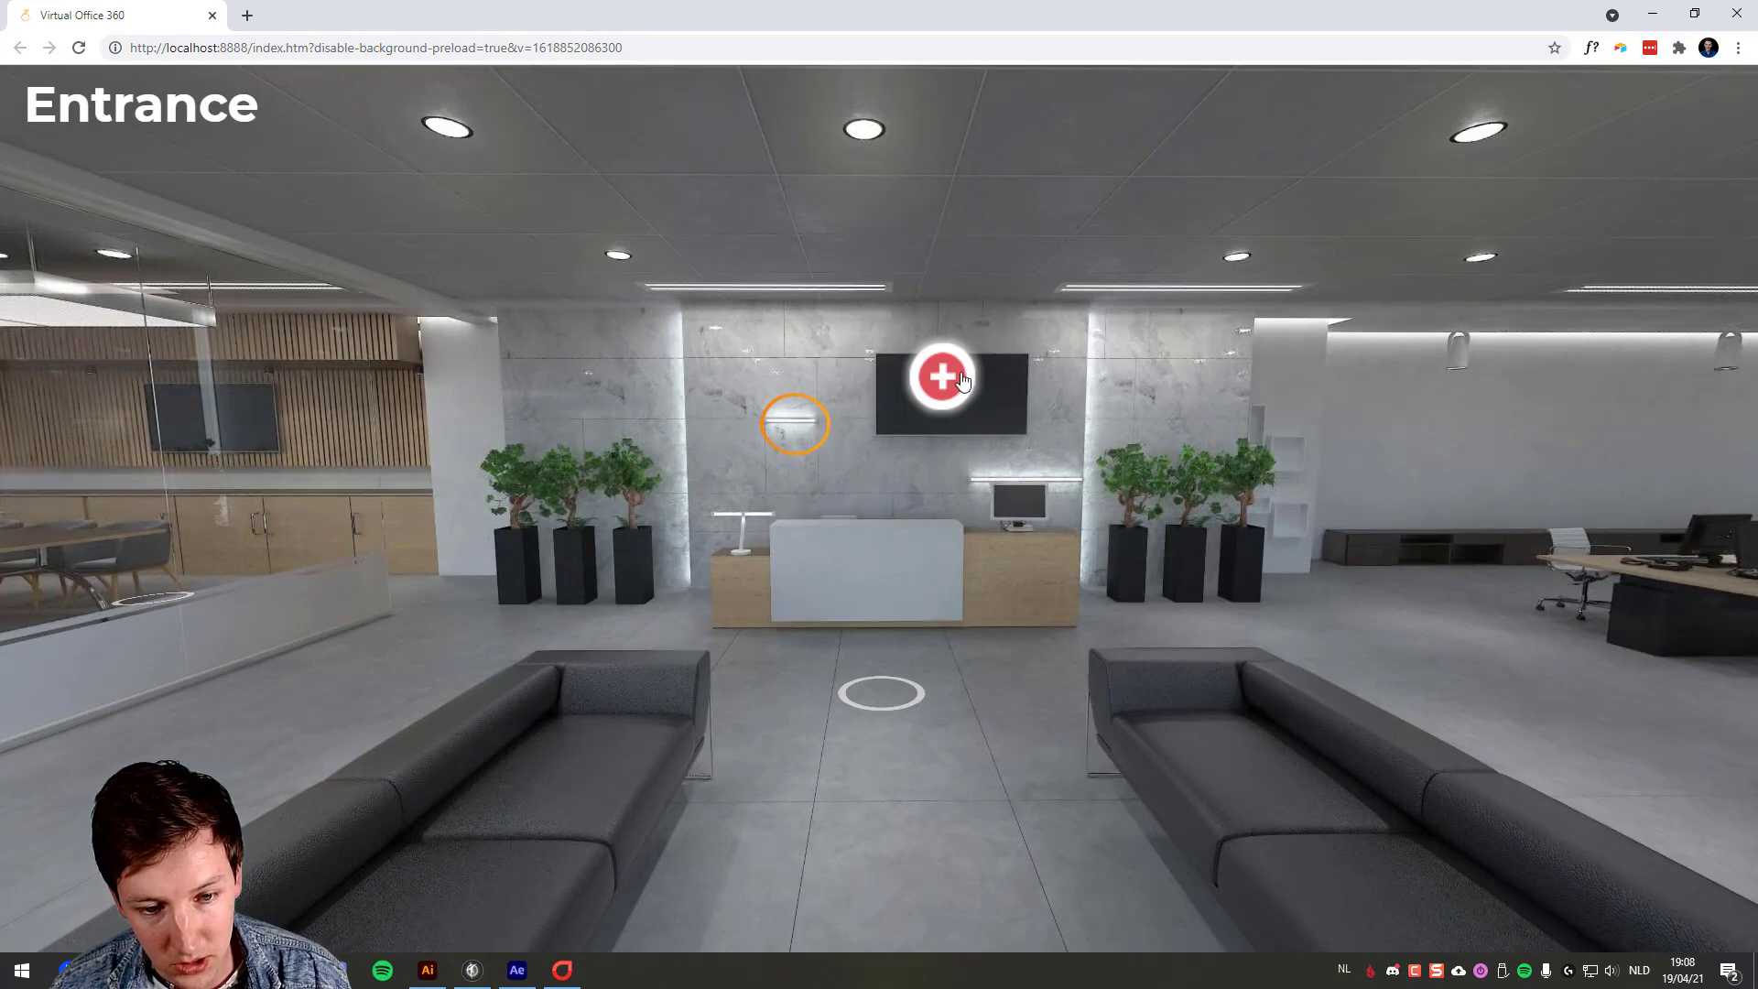
{"action": "scroll", "coordinate": [961, 445], "scroll_direction": "down", "scroll_amount": 5}
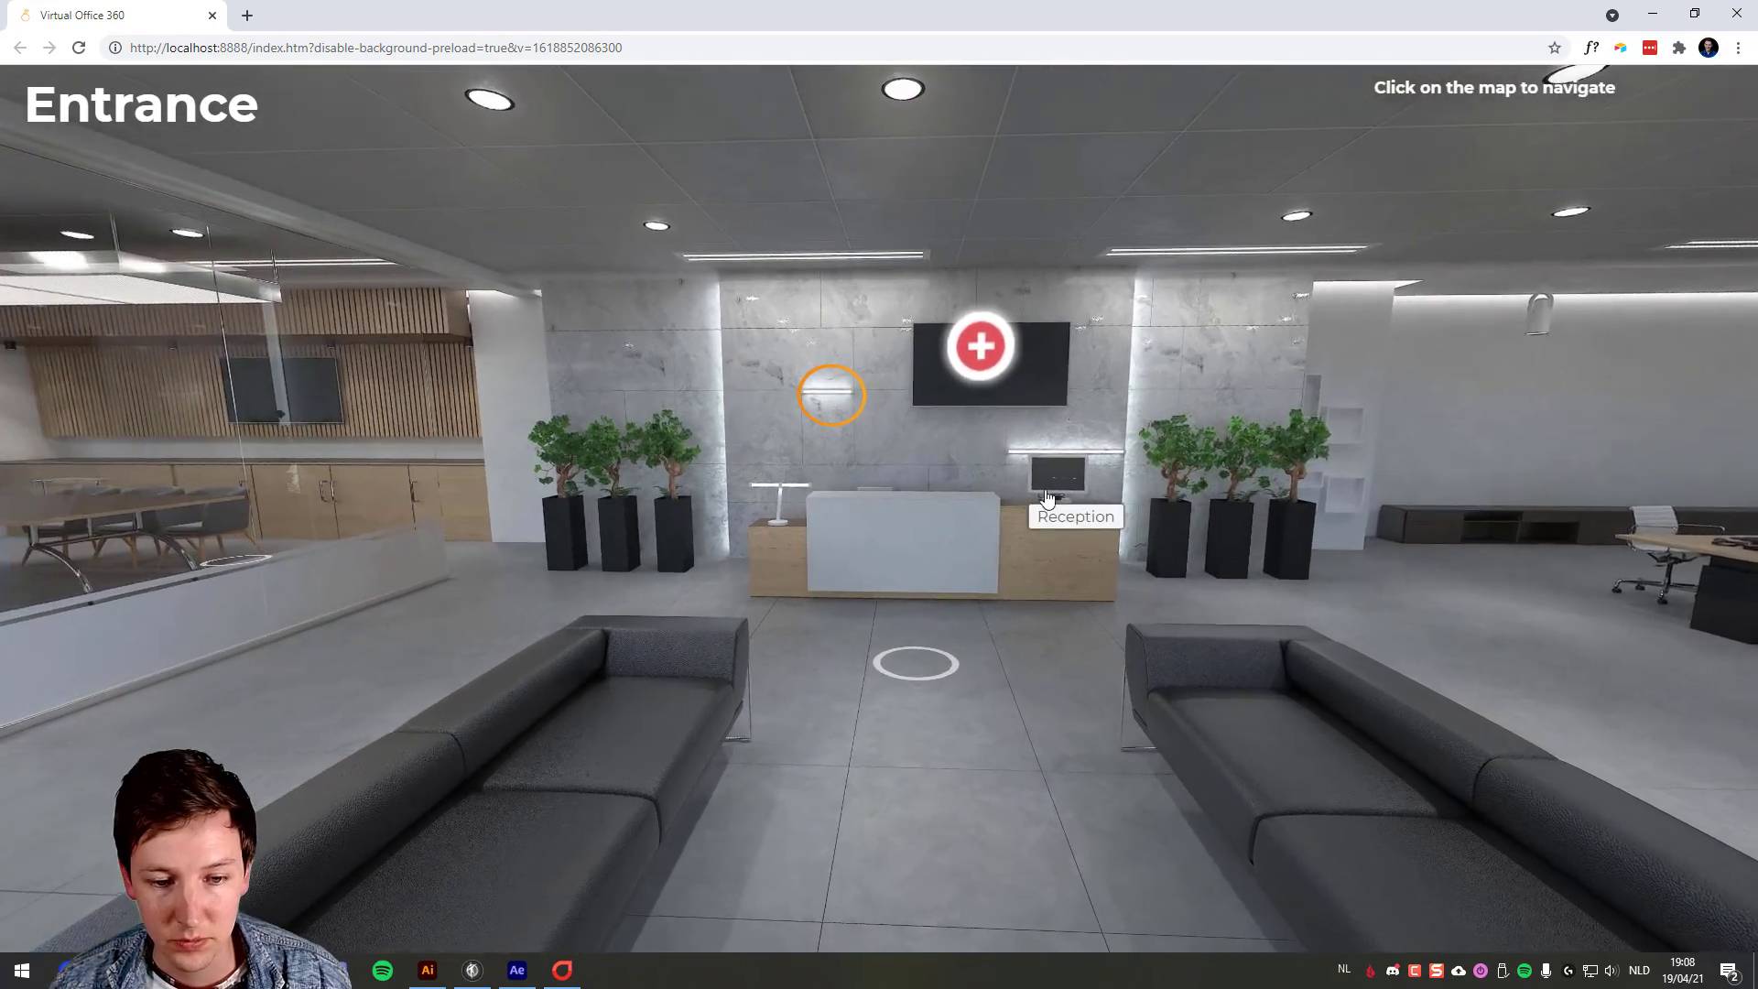
Step: Turn off Apply as Sticker for the 0-shape-tutorial hotspot, leaving it 54 × 54 px
{"action": "key", "text": "alt+Tab"}
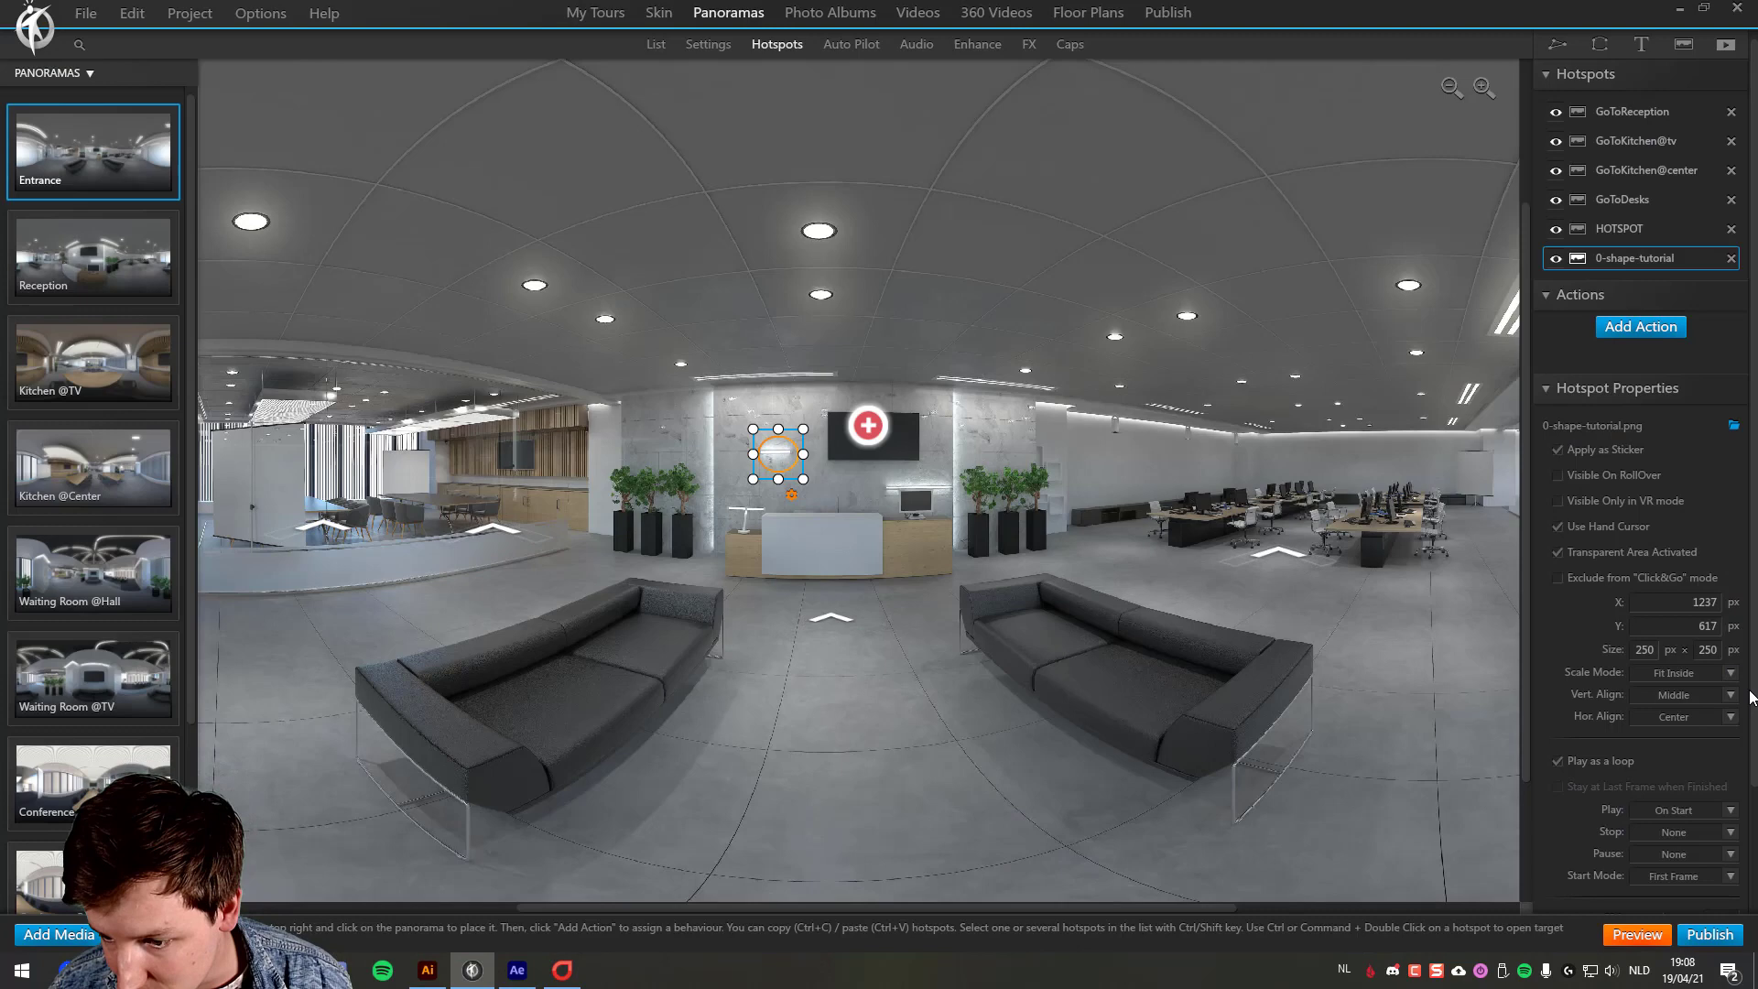
{"action": "scroll", "coordinate": [1735, 816], "scroll_direction": "down", "scroll_amount": 2}
{"action": "scroll", "coordinate": [1735, 817], "scroll_direction": "down", "scroll_amount": 1}
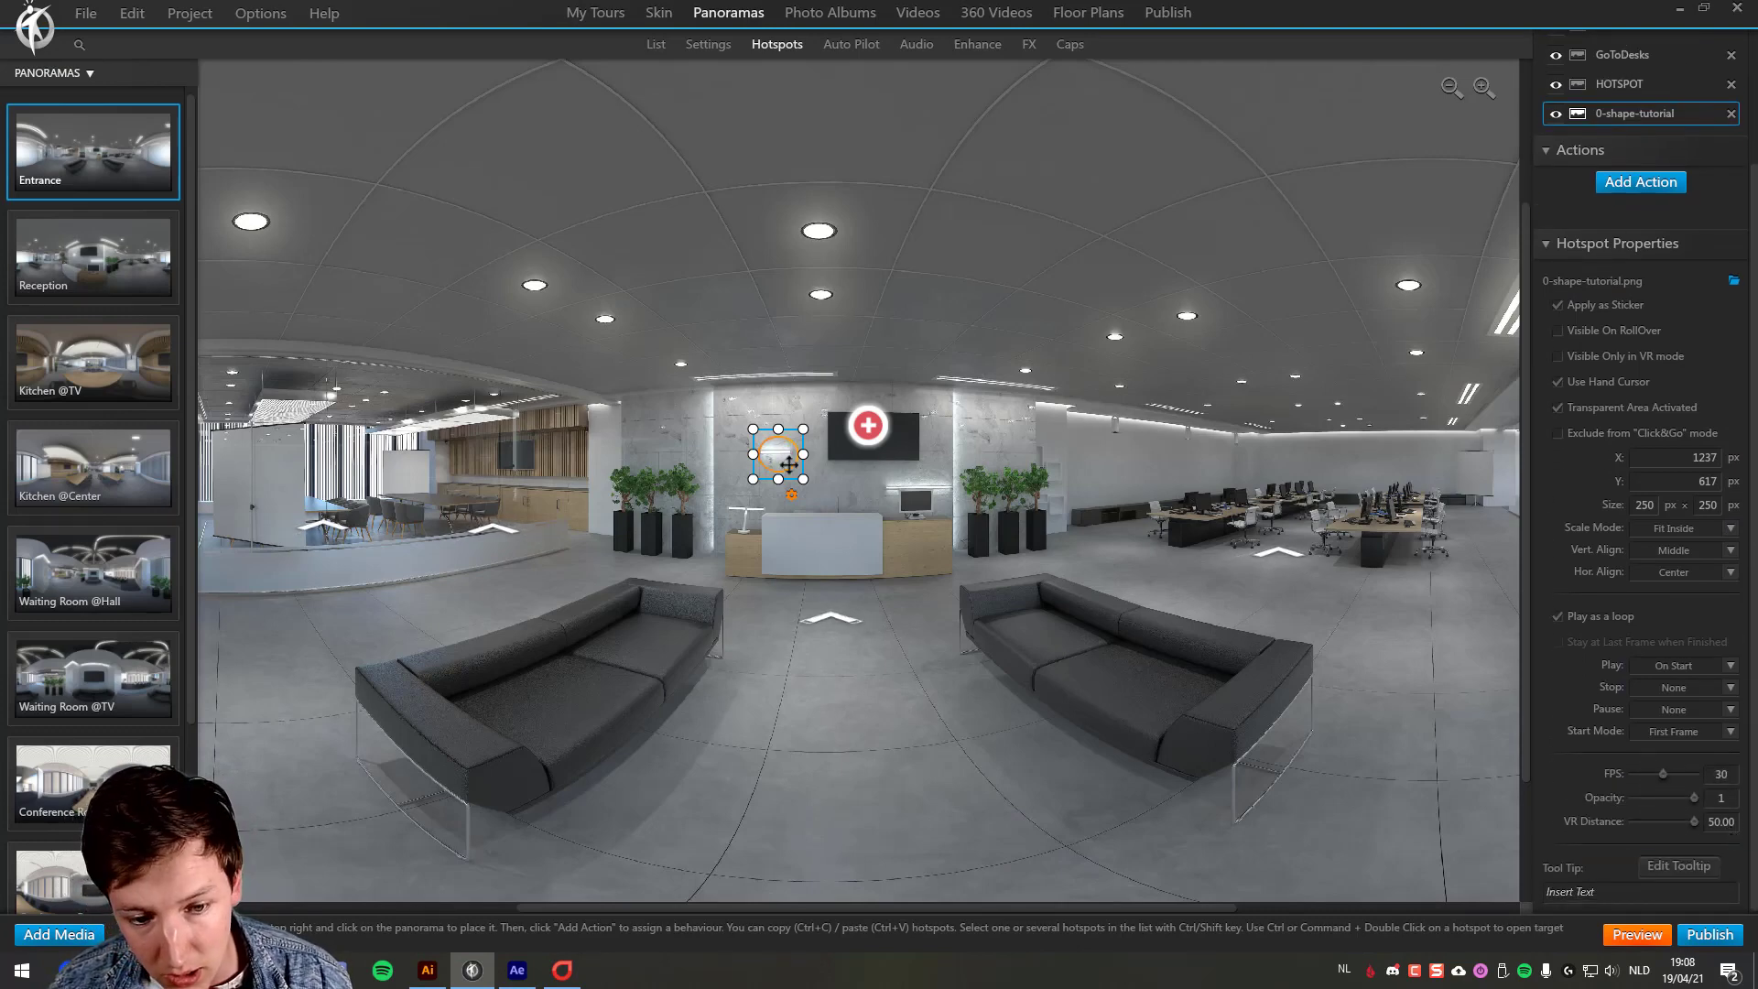
{"action": "left_click", "coordinate": [1602, 305]}
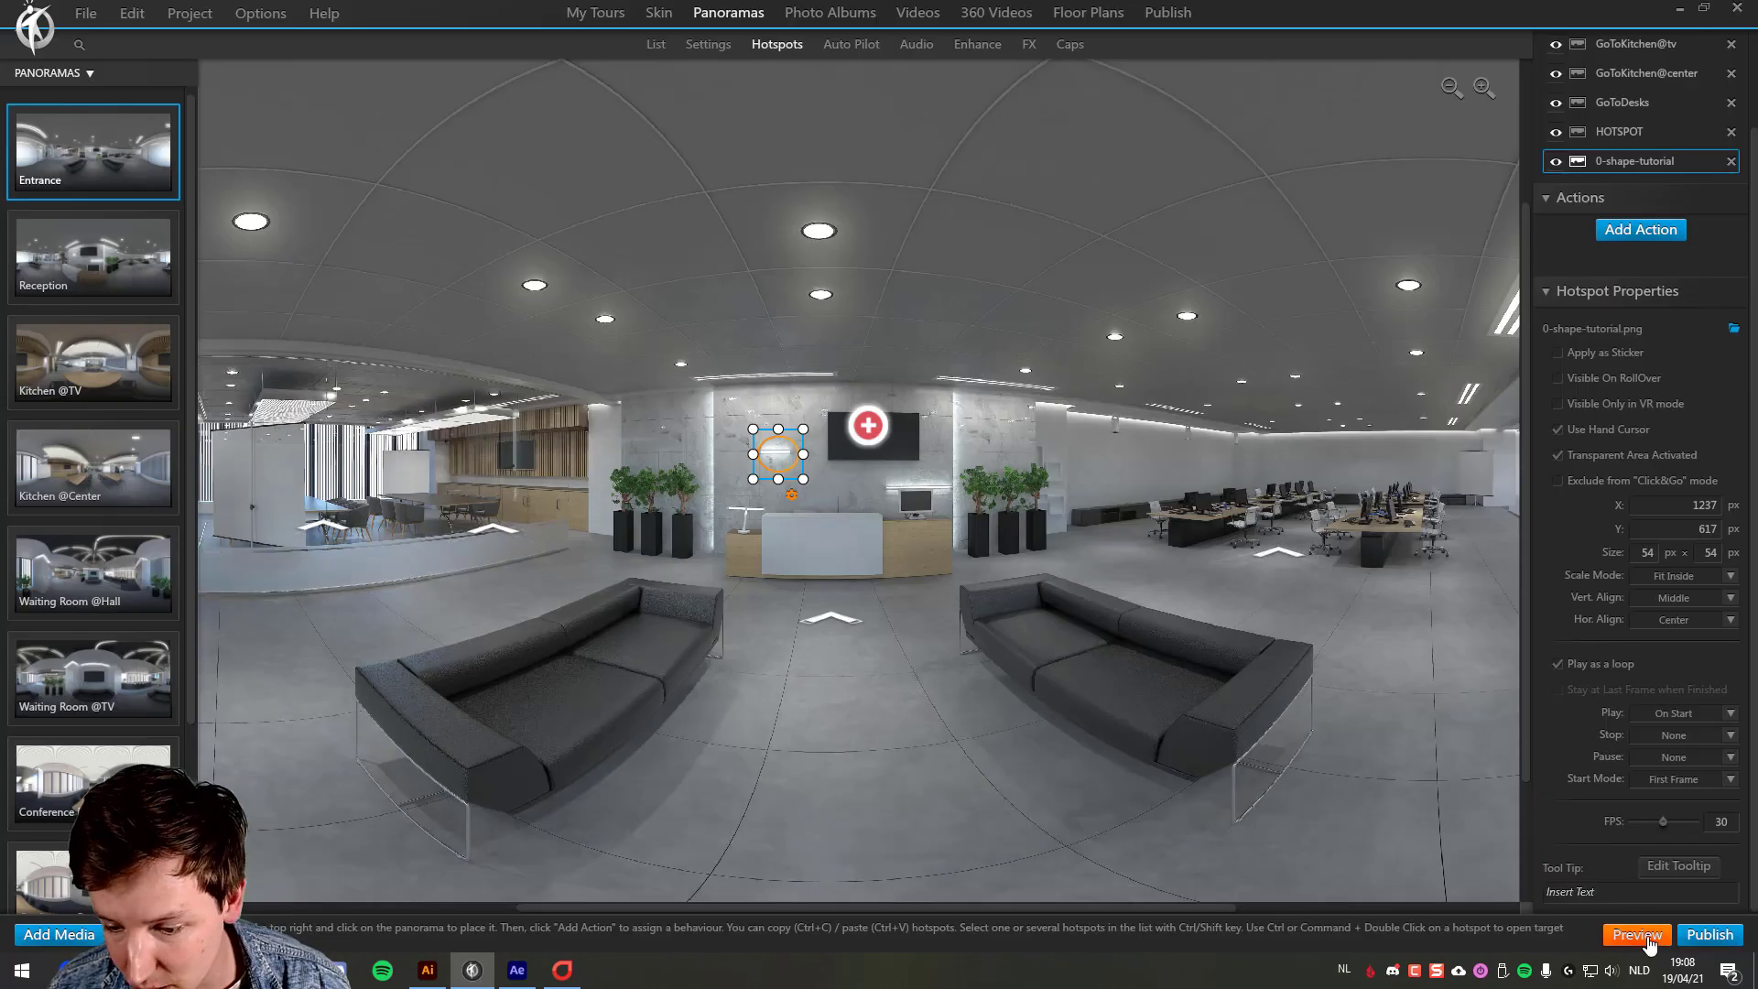
Step: Preview the tour again and look around the Entrance panorama at the smaller ring
{"action": "left_click", "coordinate": [1708, 934]}
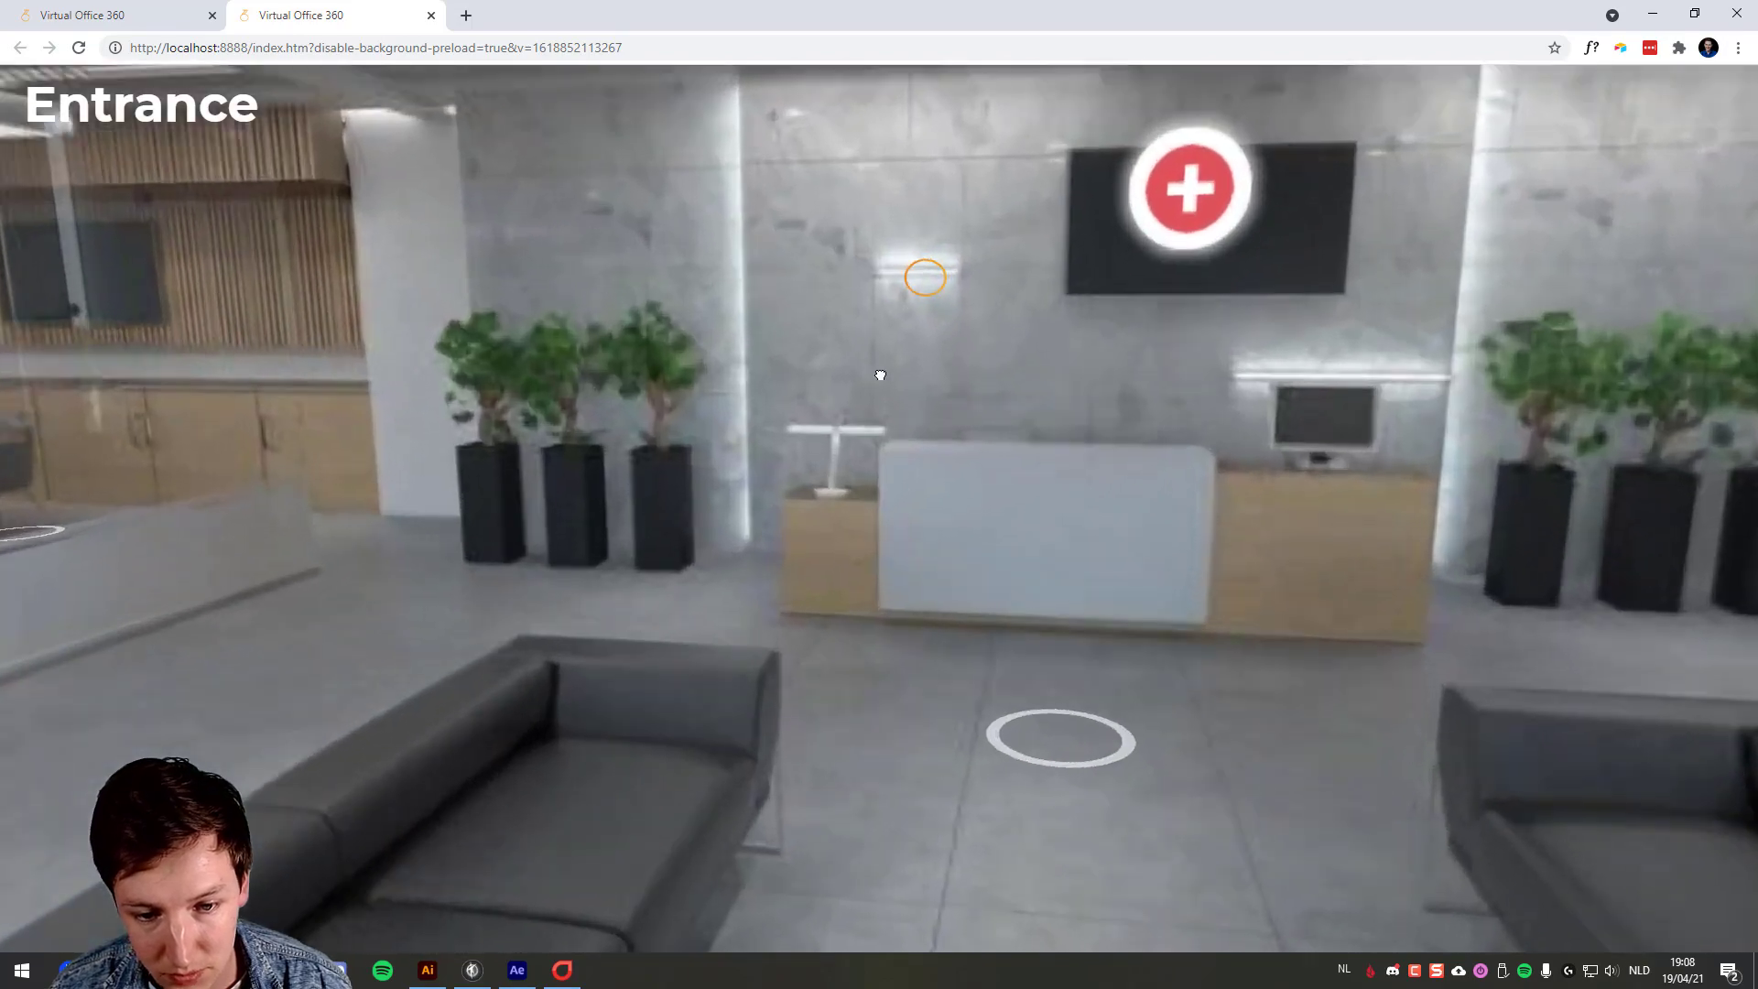
{"action": "left_click_drag", "start_coordinate": [880, 375], "coordinate": [895, 541]}
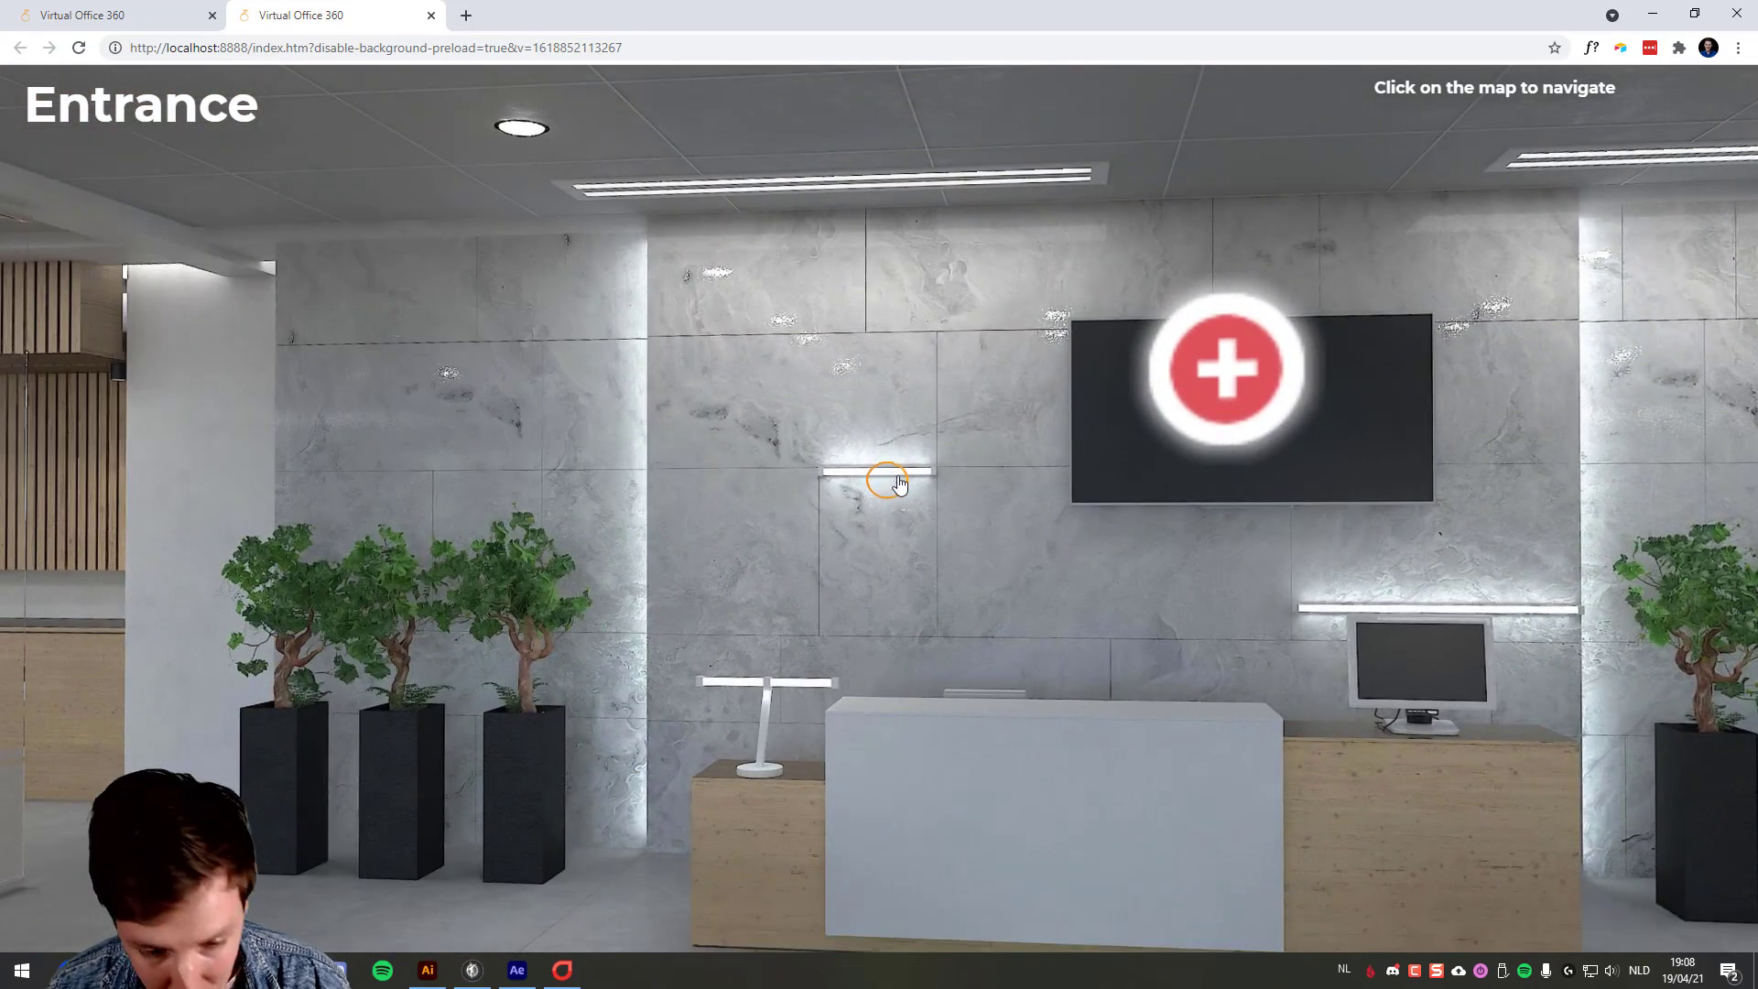
{"action": "scroll", "coordinate": [900, 483], "scroll_direction": "down", "scroll_amount": 5}
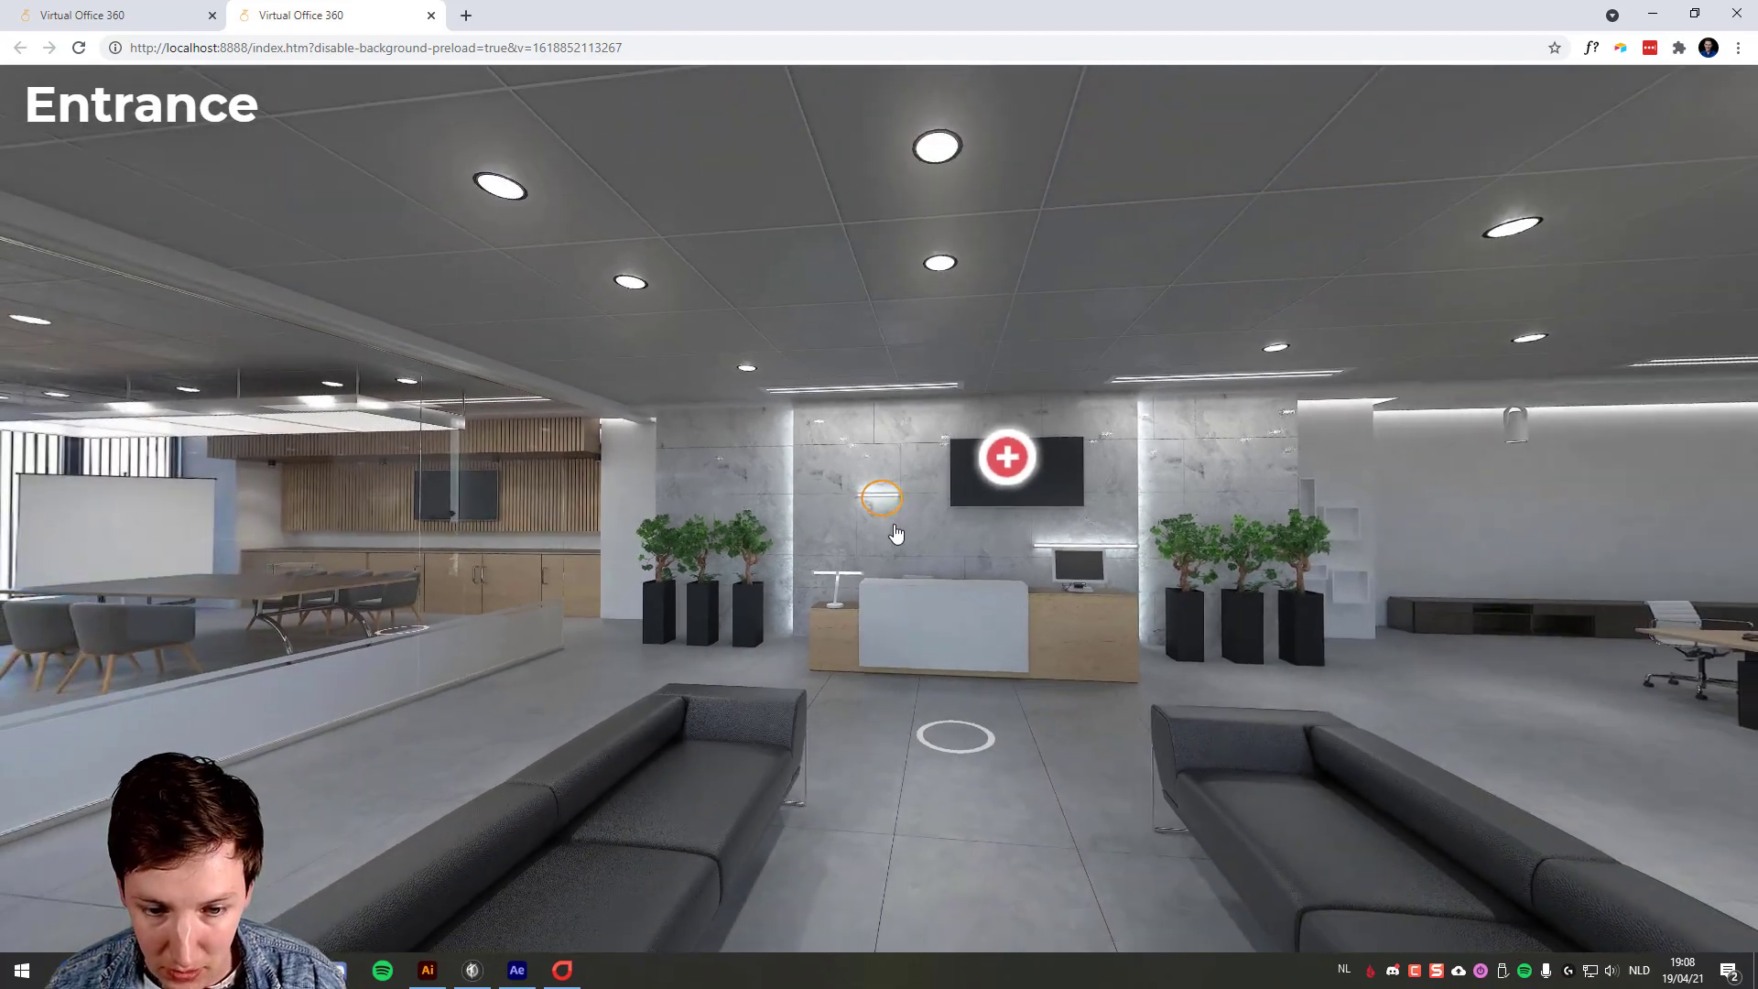
{"action": "scroll", "coordinate": [895, 534], "scroll_direction": "down", "scroll_amount": 3}
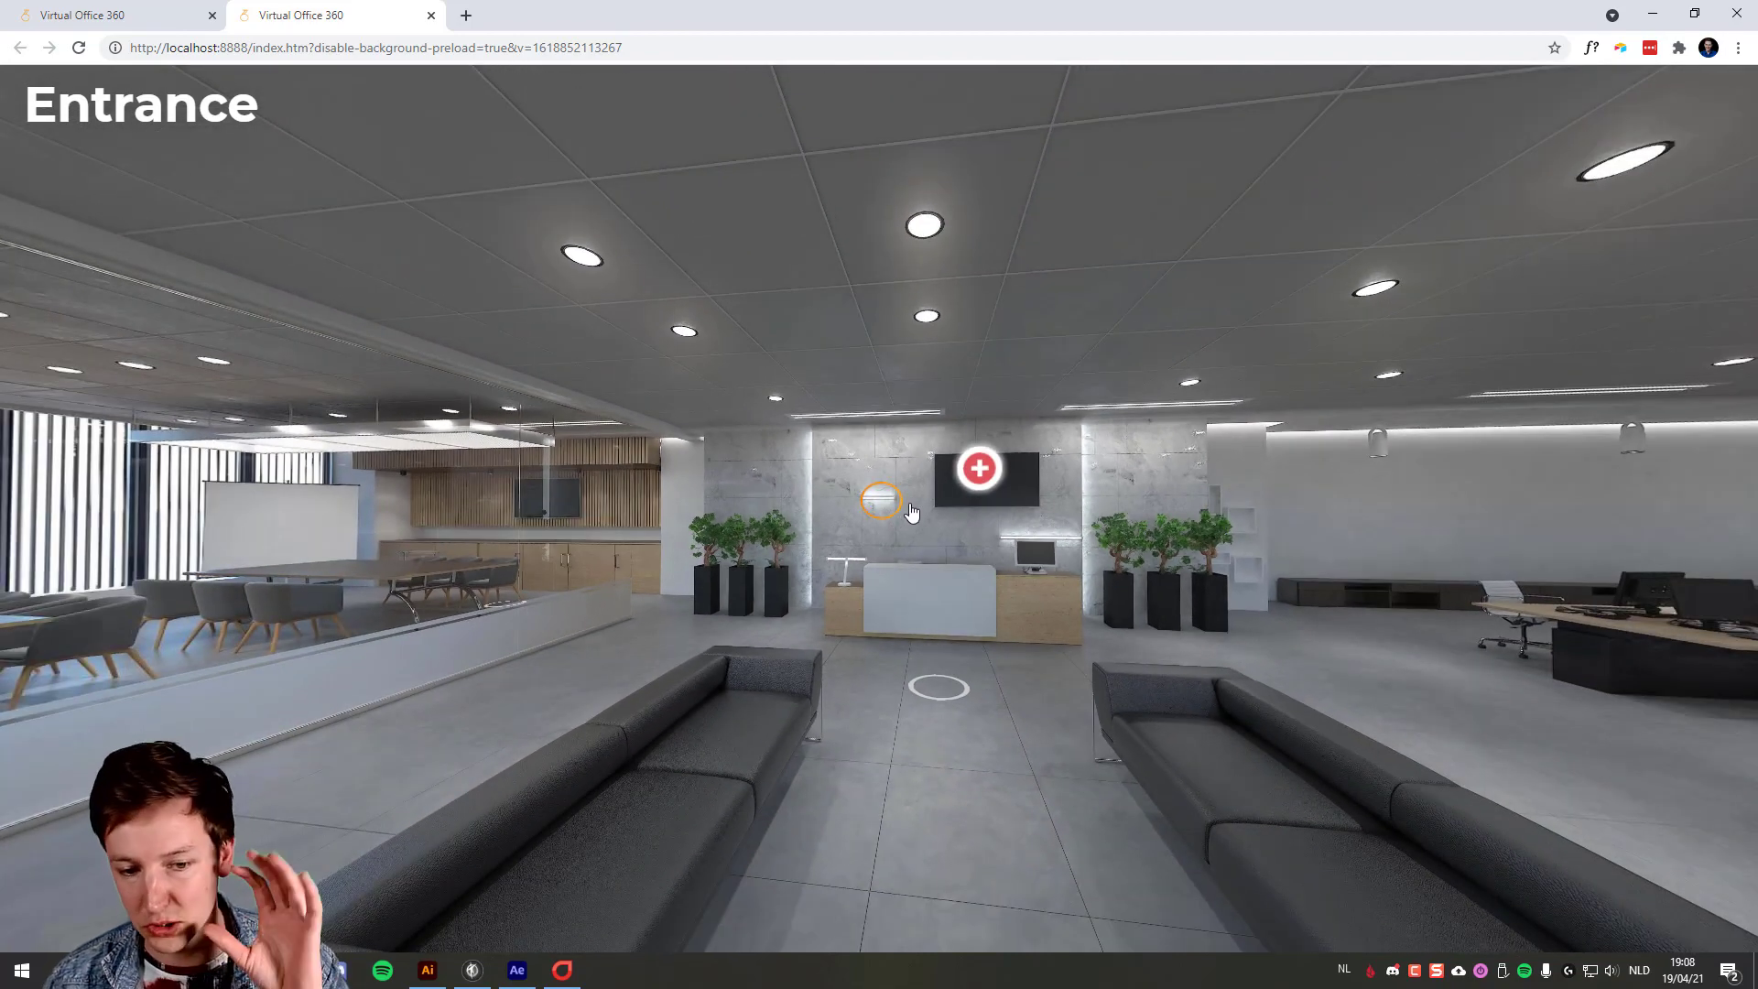
{"action": "scroll", "coordinate": [895, 540], "scroll_direction": "up", "scroll_amount": 3}
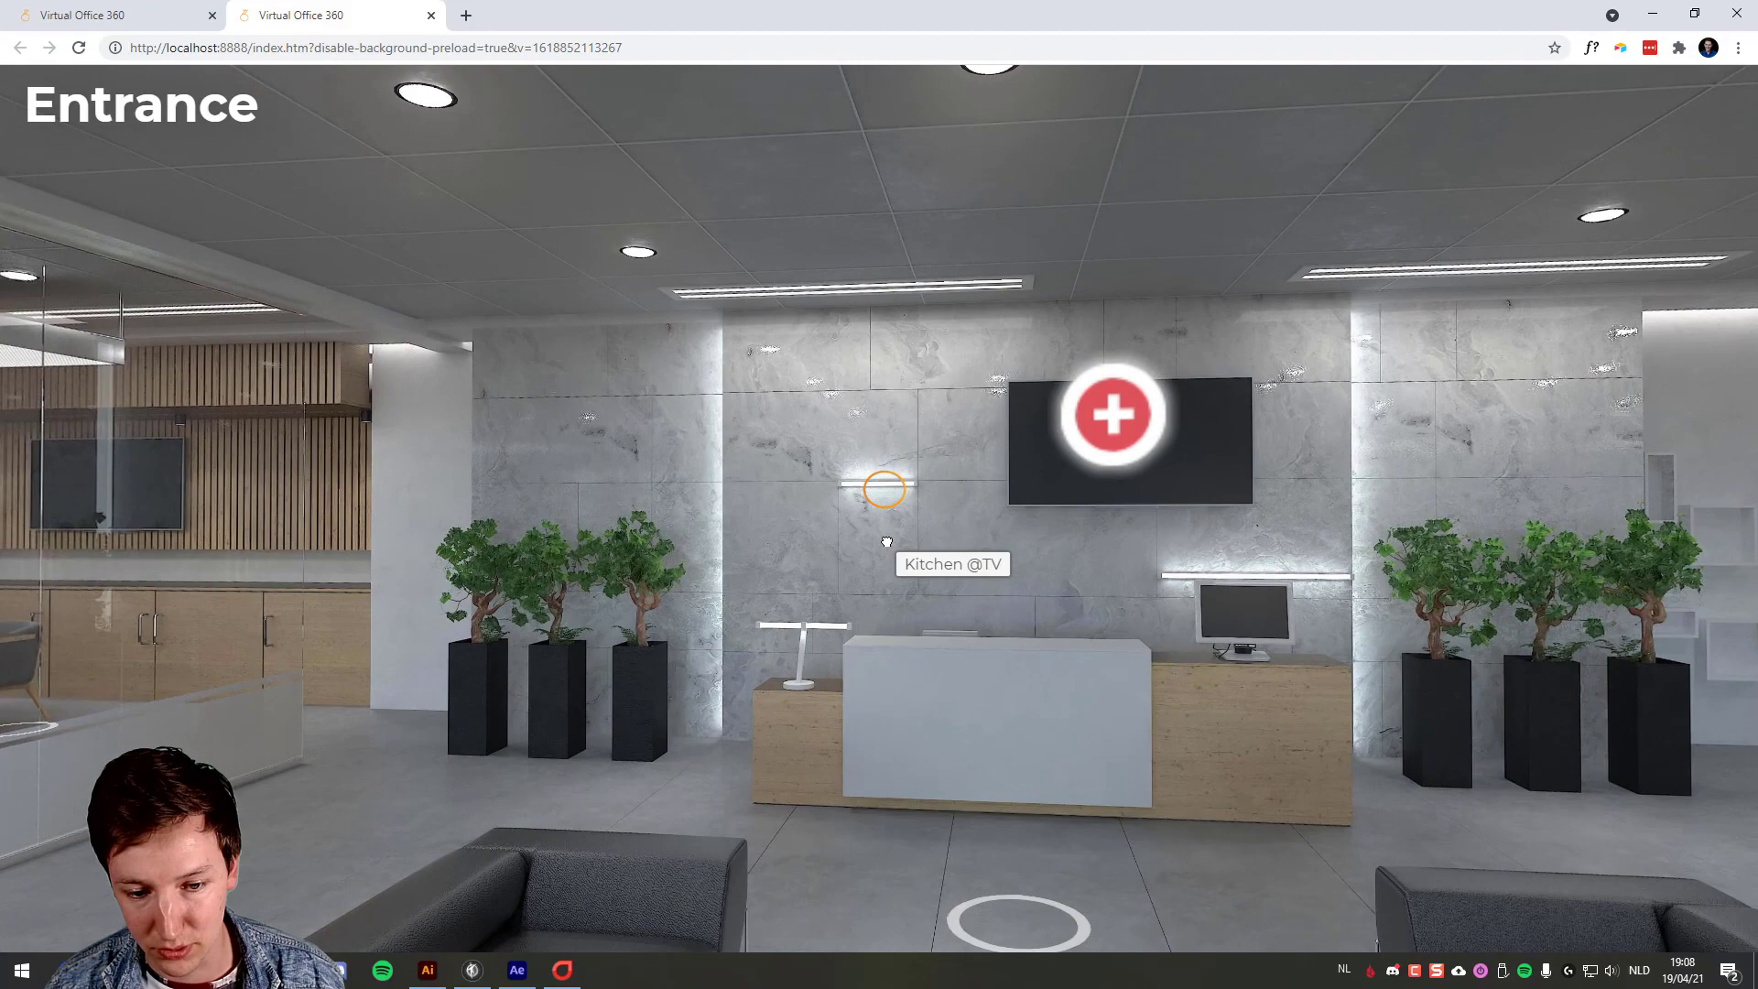
{"action": "scroll", "coordinate": [893, 540], "scroll_direction": "down", "scroll_amount": 3}
{"action": "scroll", "coordinate": [888, 538], "scroll_direction": "up", "scroll_amount": 5}
{"action": "scroll", "coordinate": [886, 538], "scroll_direction": "down", "scroll_amount": 4}
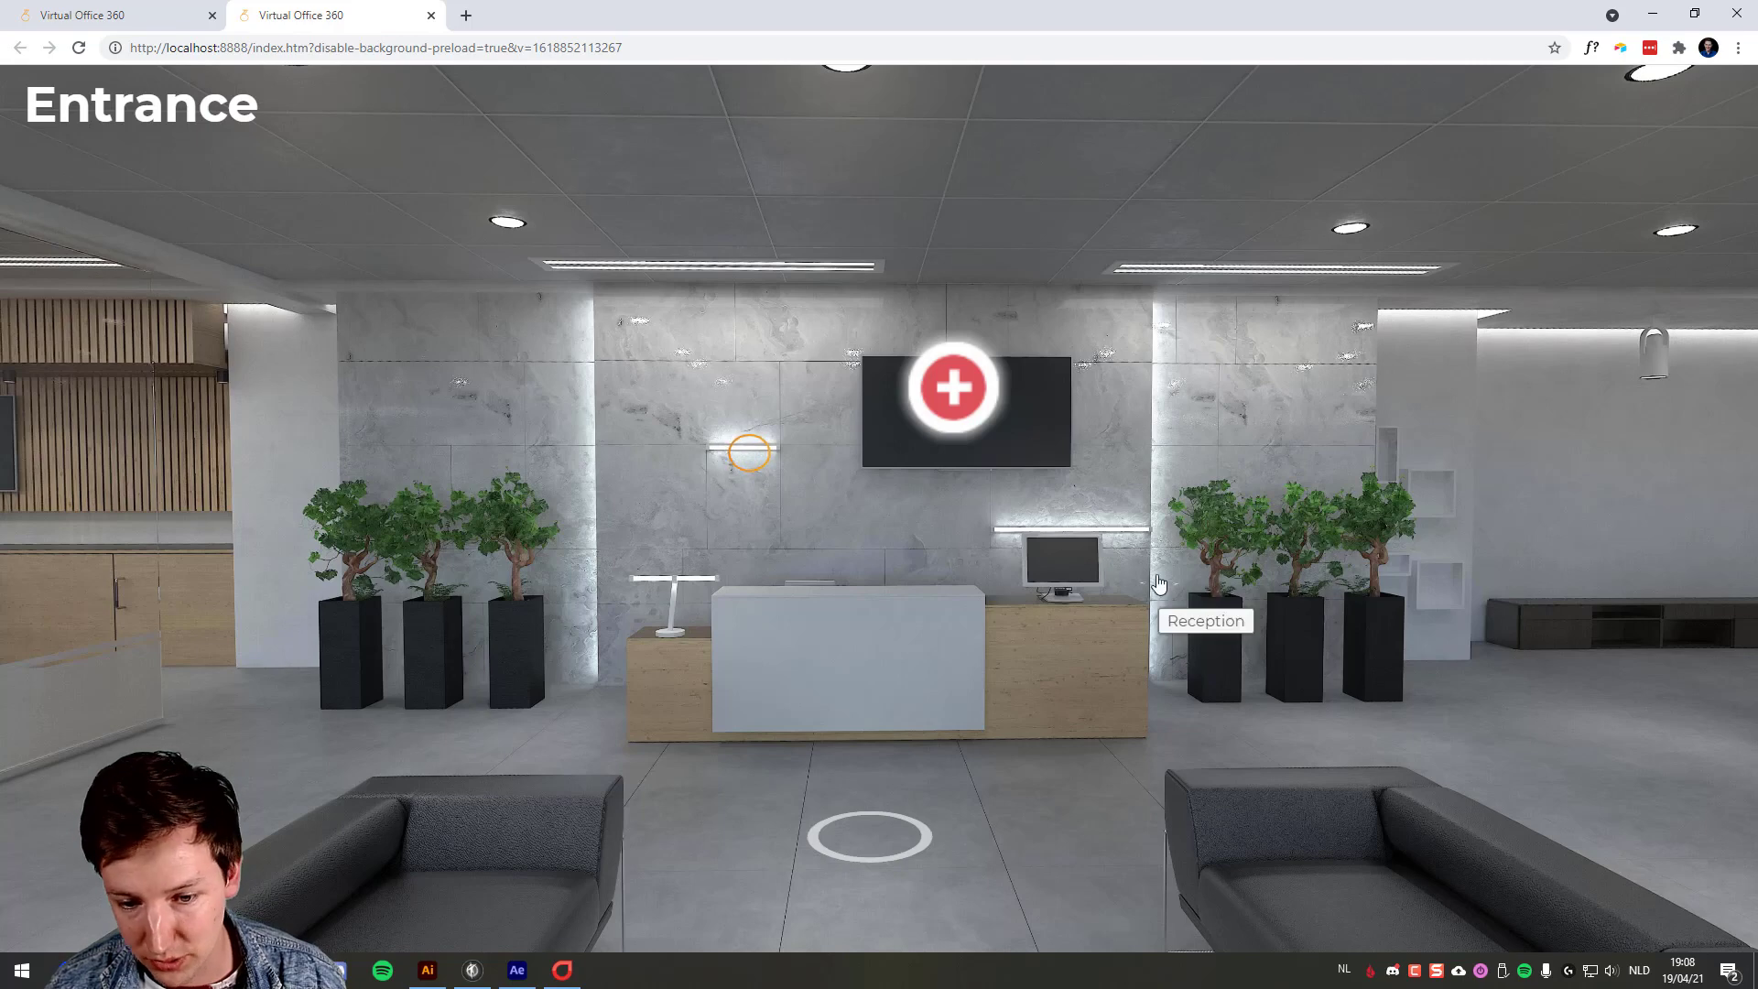
Step: Move the ring hotspot just above the reception monitor, to X 8127, Y 3877, and preview
{"action": "key", "text": "alt+Tab"}
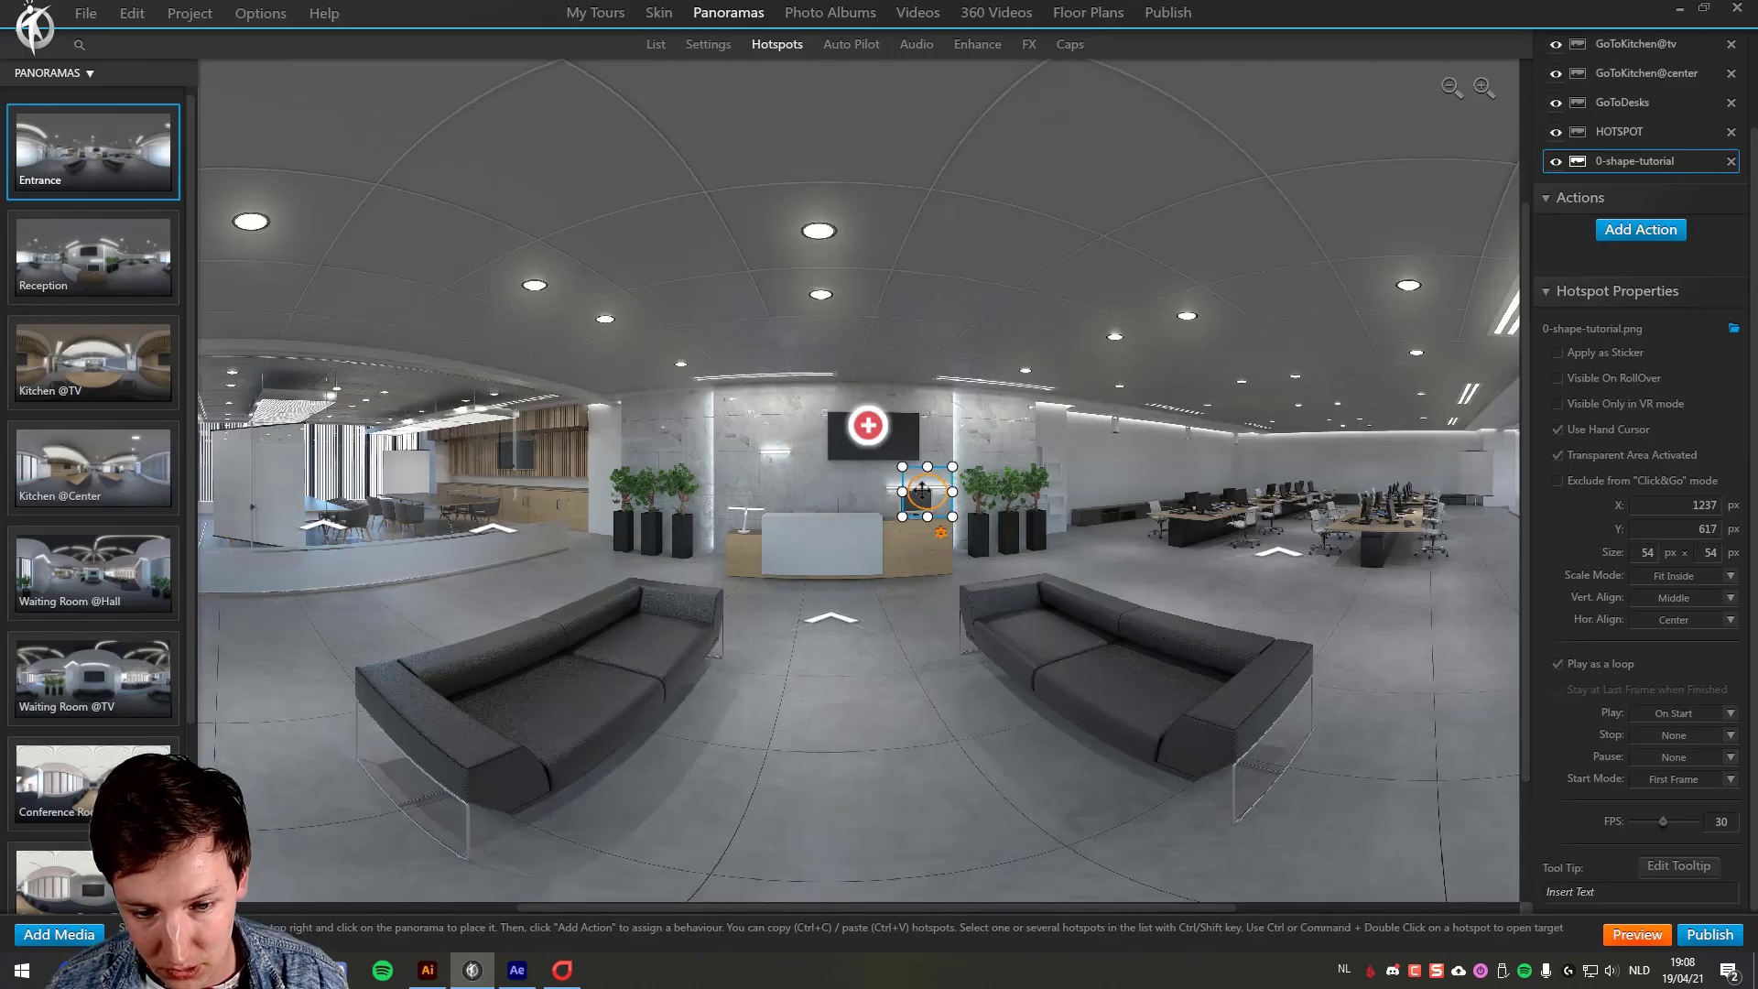
{"action": "left_click", "coordinate": [936, 548]}
{"action": "scroll", "coordinate": [936, 548], "scroll_direction": "up", "scroll_amount": 5}
{"action": "scroll", "coordinate": [830, 518], "scroll_direction": "up", "scroll_amount": 3}
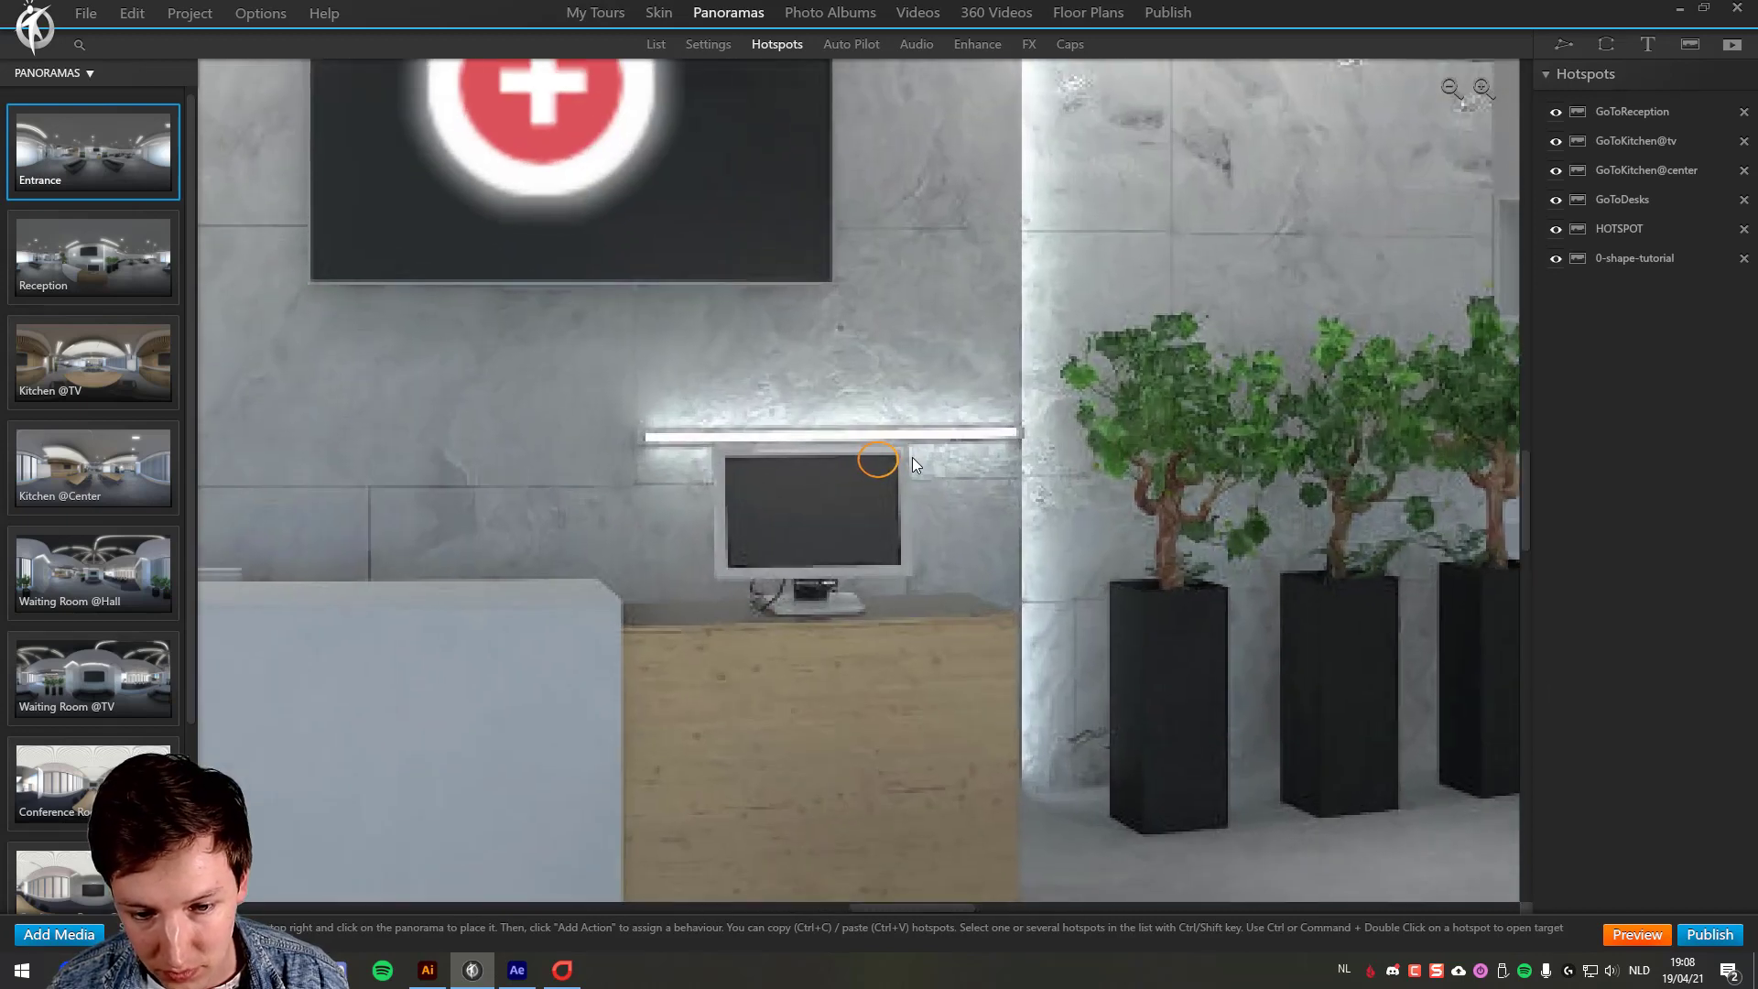
{"action": "left_click", "coordinate": [898, 458]}
{"action": "left_click_drag", "start_coordinate": [889, 461], "coordinate": [890, 463]}
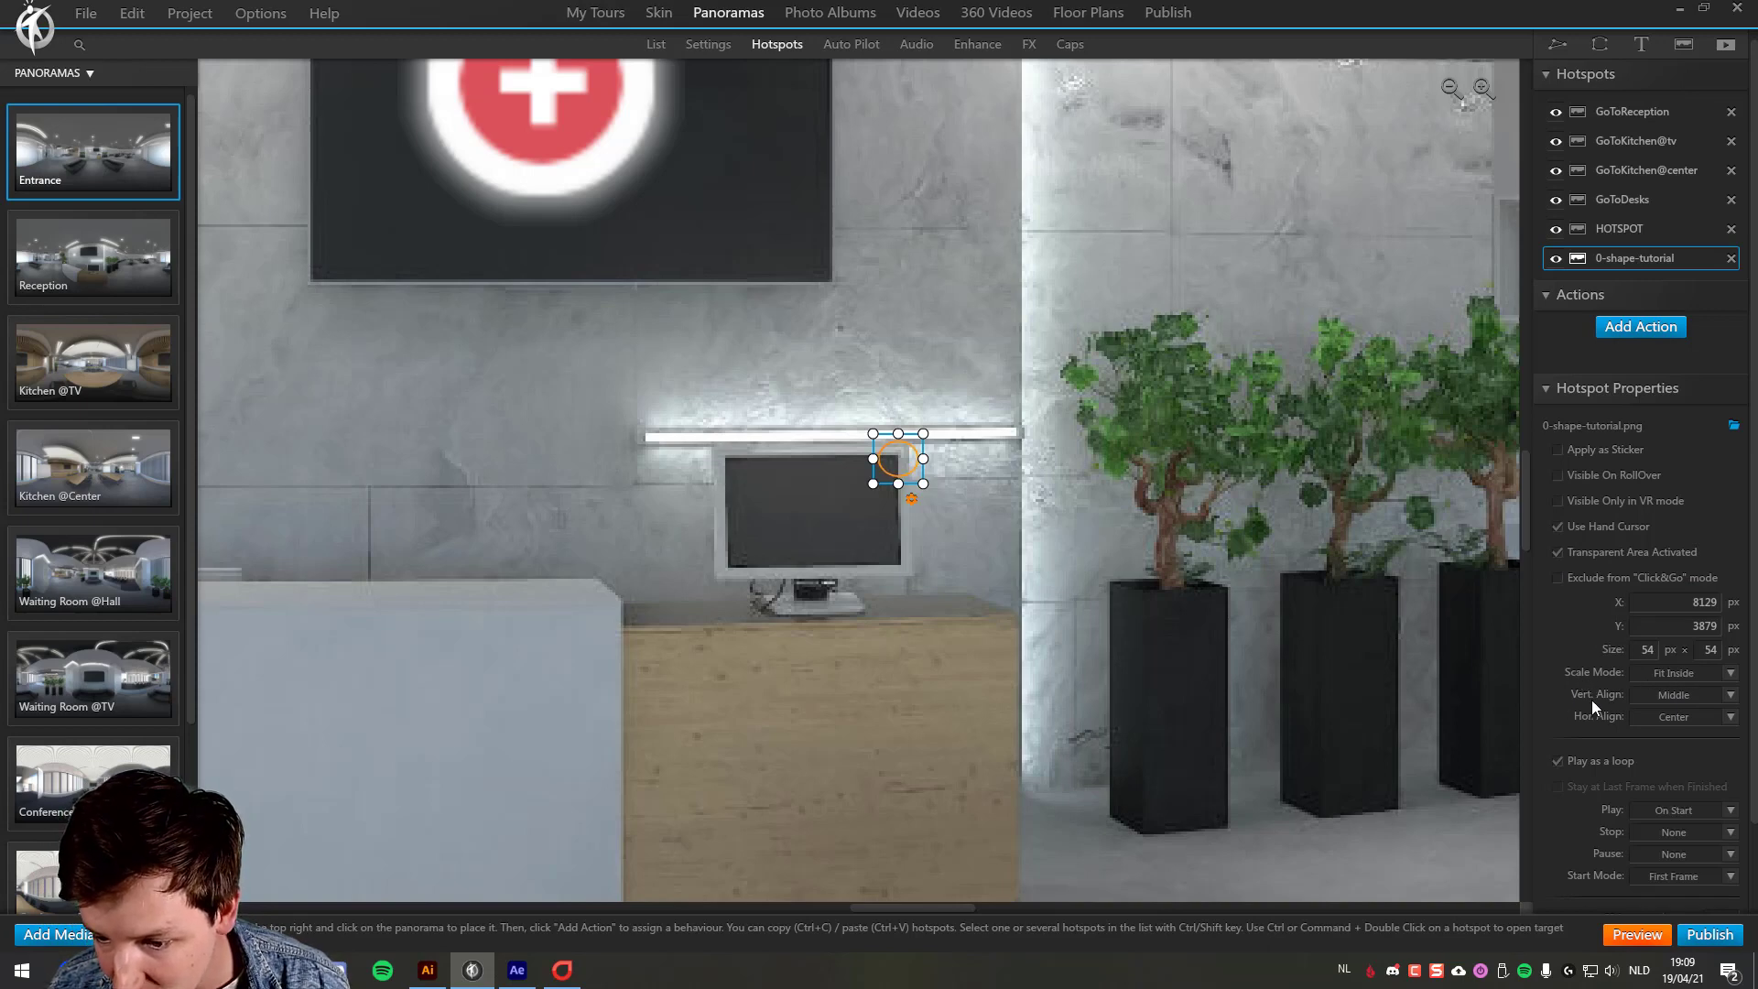
{"action": "left_click", "coordinate": [1716, 716]}
{"action": "left_click", "coordinate": [1630, 725]}
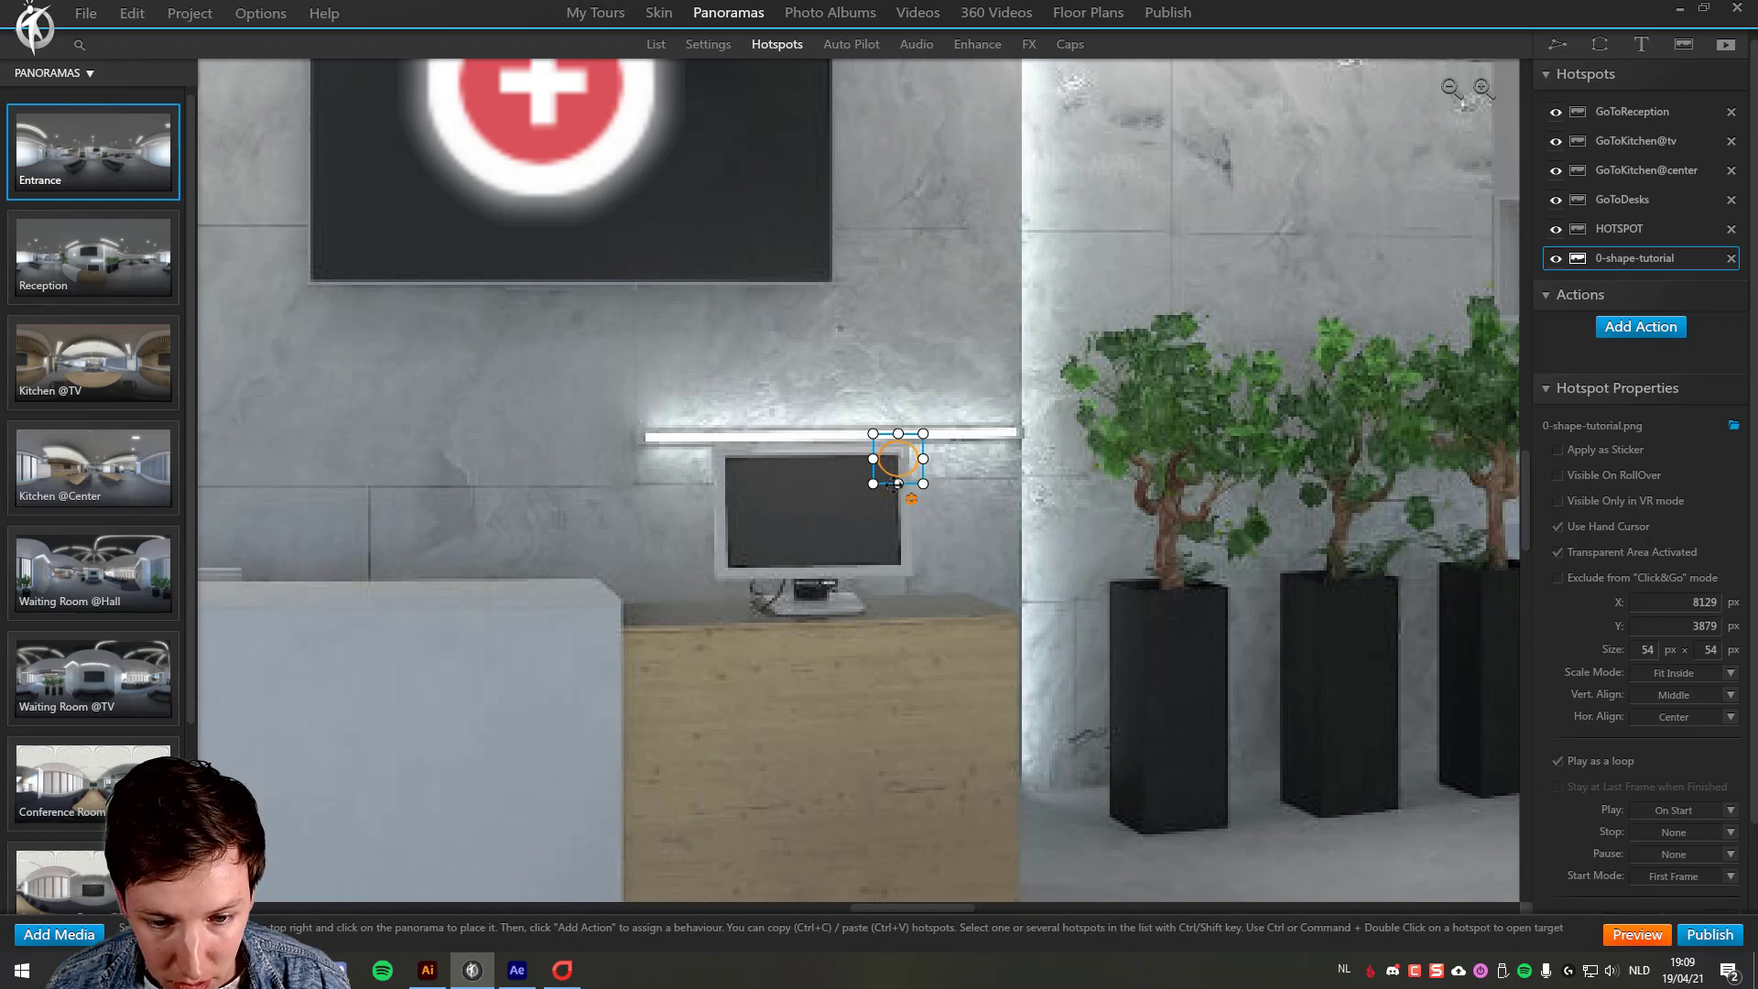
{"action": "mouse_move", "coordinate": [895, 485]}
{"action": "left_mouse_down"}
{"action": "mouse_move", "coordinate": [899, 432]}
{"action": "mouse_move", "coordinate": [881, 487]}
{"action": "mouse_move", "coordinate": [898, 462]}
{"action": "left_mouse_up"}
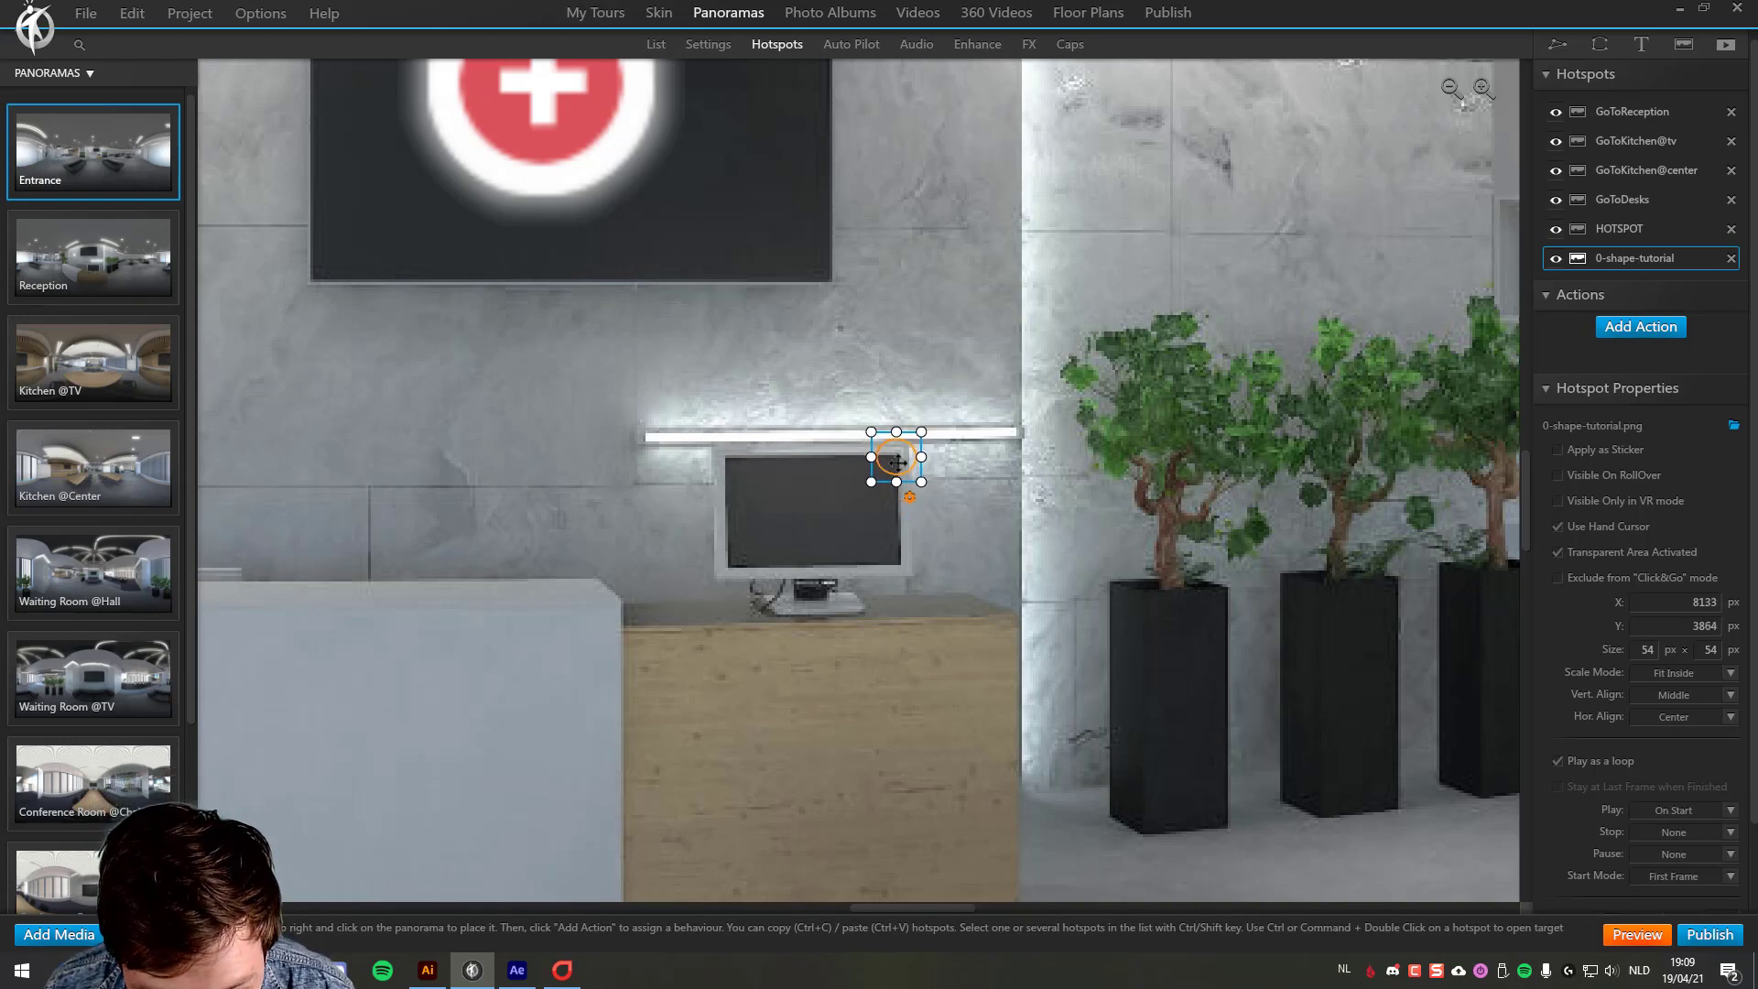
{"action": "left_click", "coordinate": [1617, 935]}
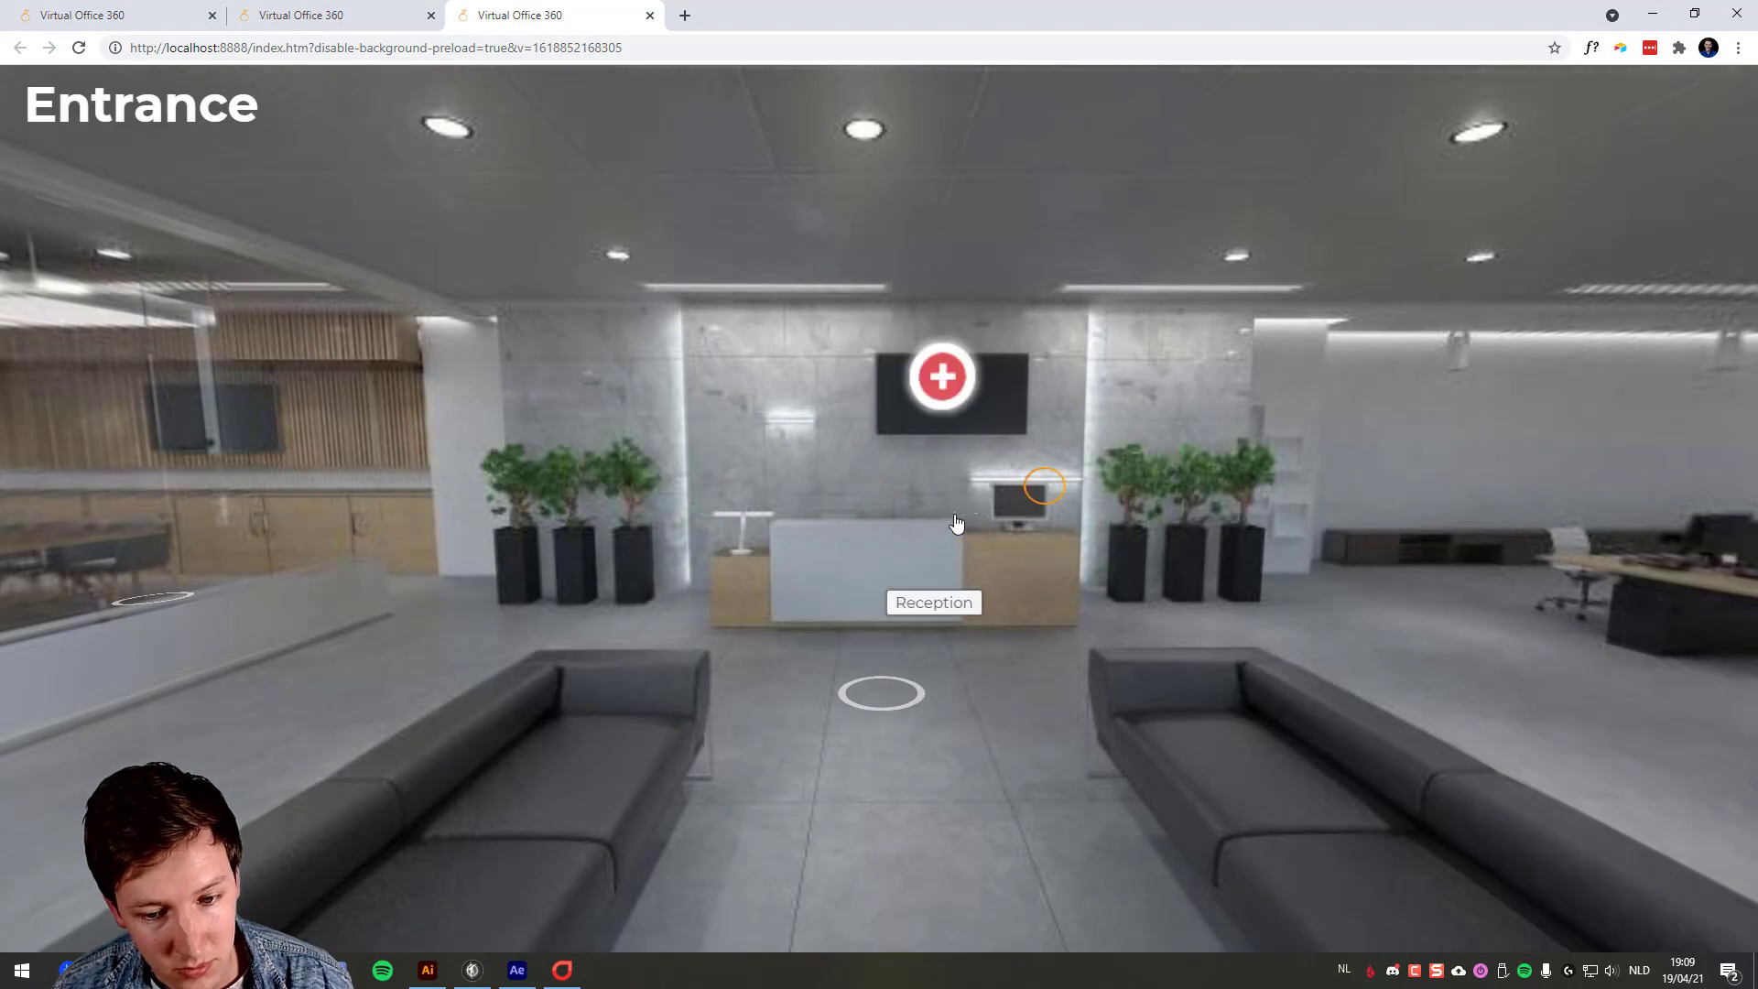
Step: Turn the preview panorama to confirm the orange ring sits above the reception monitor
{"action": "left_click_drag", "start_coordinate": [956, 523], "coordinate": [896, 507]}
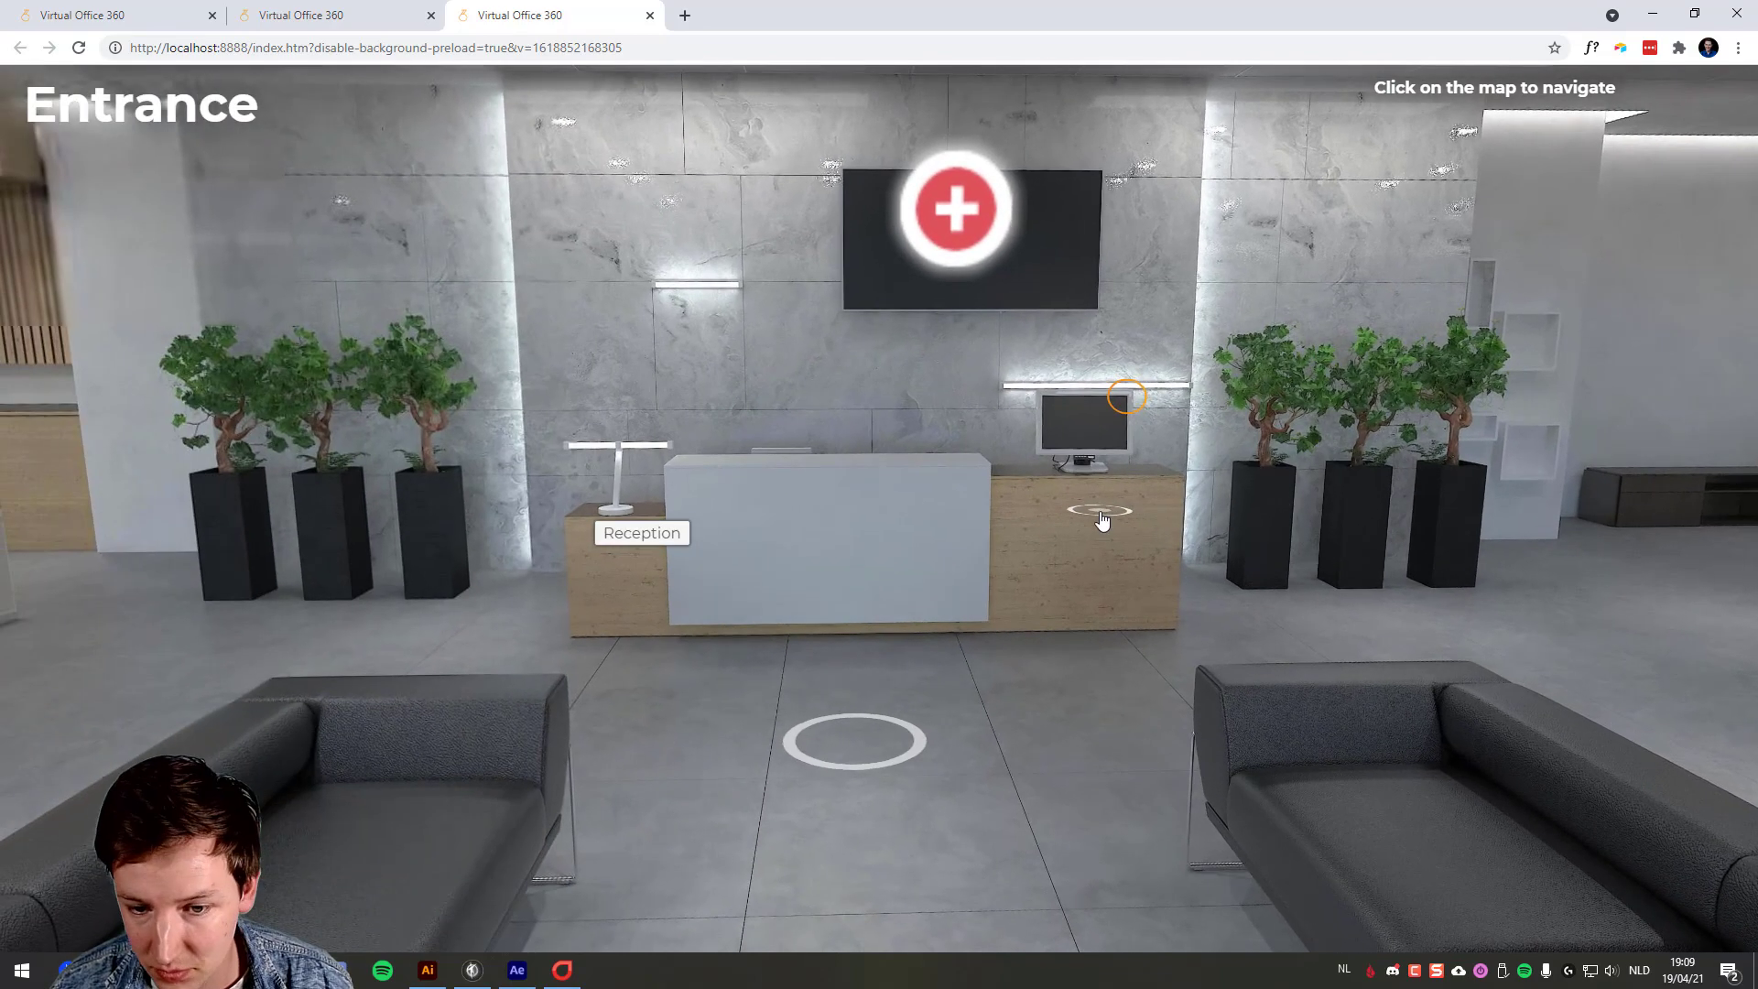
{"action": "key", "text": "alt+Tab"}
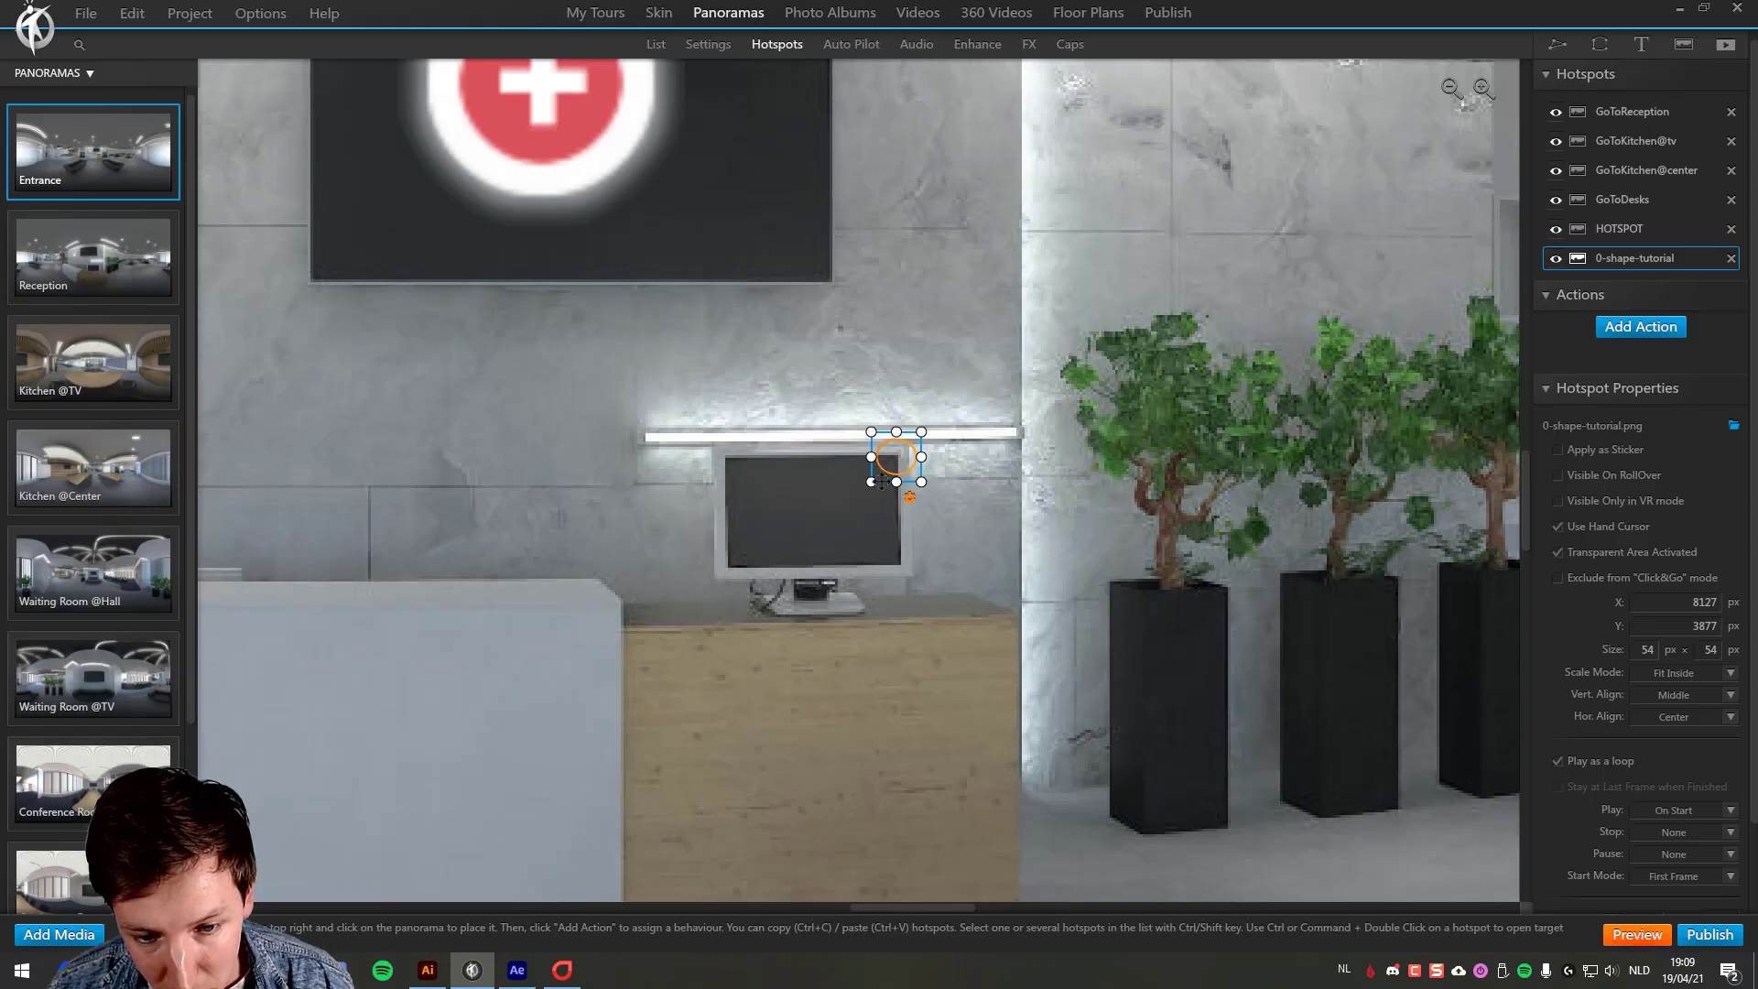
Step: Move the ring hotspot onto the light strip and check it in a fresh preview
{"action": "mouse_move", "coordinate": [908, 458]}
{"action": "left_mouse_down"}
{"action": "mouse_move", "coordinate": [916, 427]}
{"action": "mouse_move", "coordinate": [917, 452]}
{"action": "left_mouse_up"}
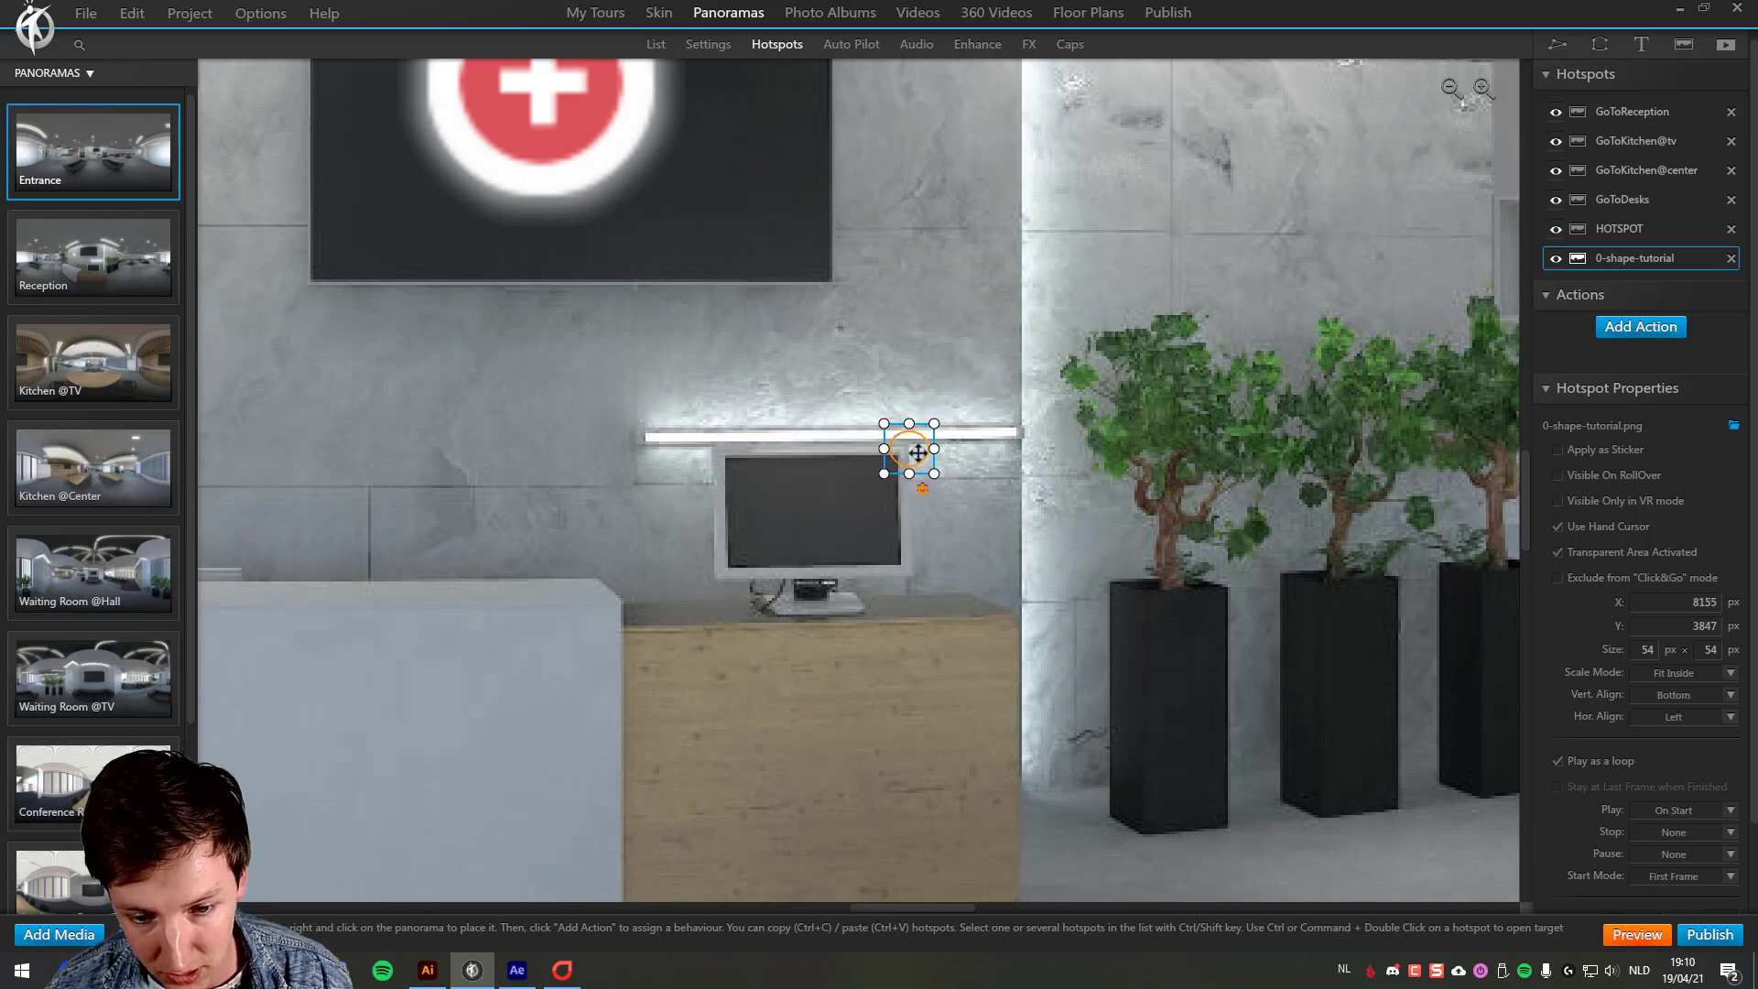
{"action": "left_click", "coordinate": [1637, 934]}
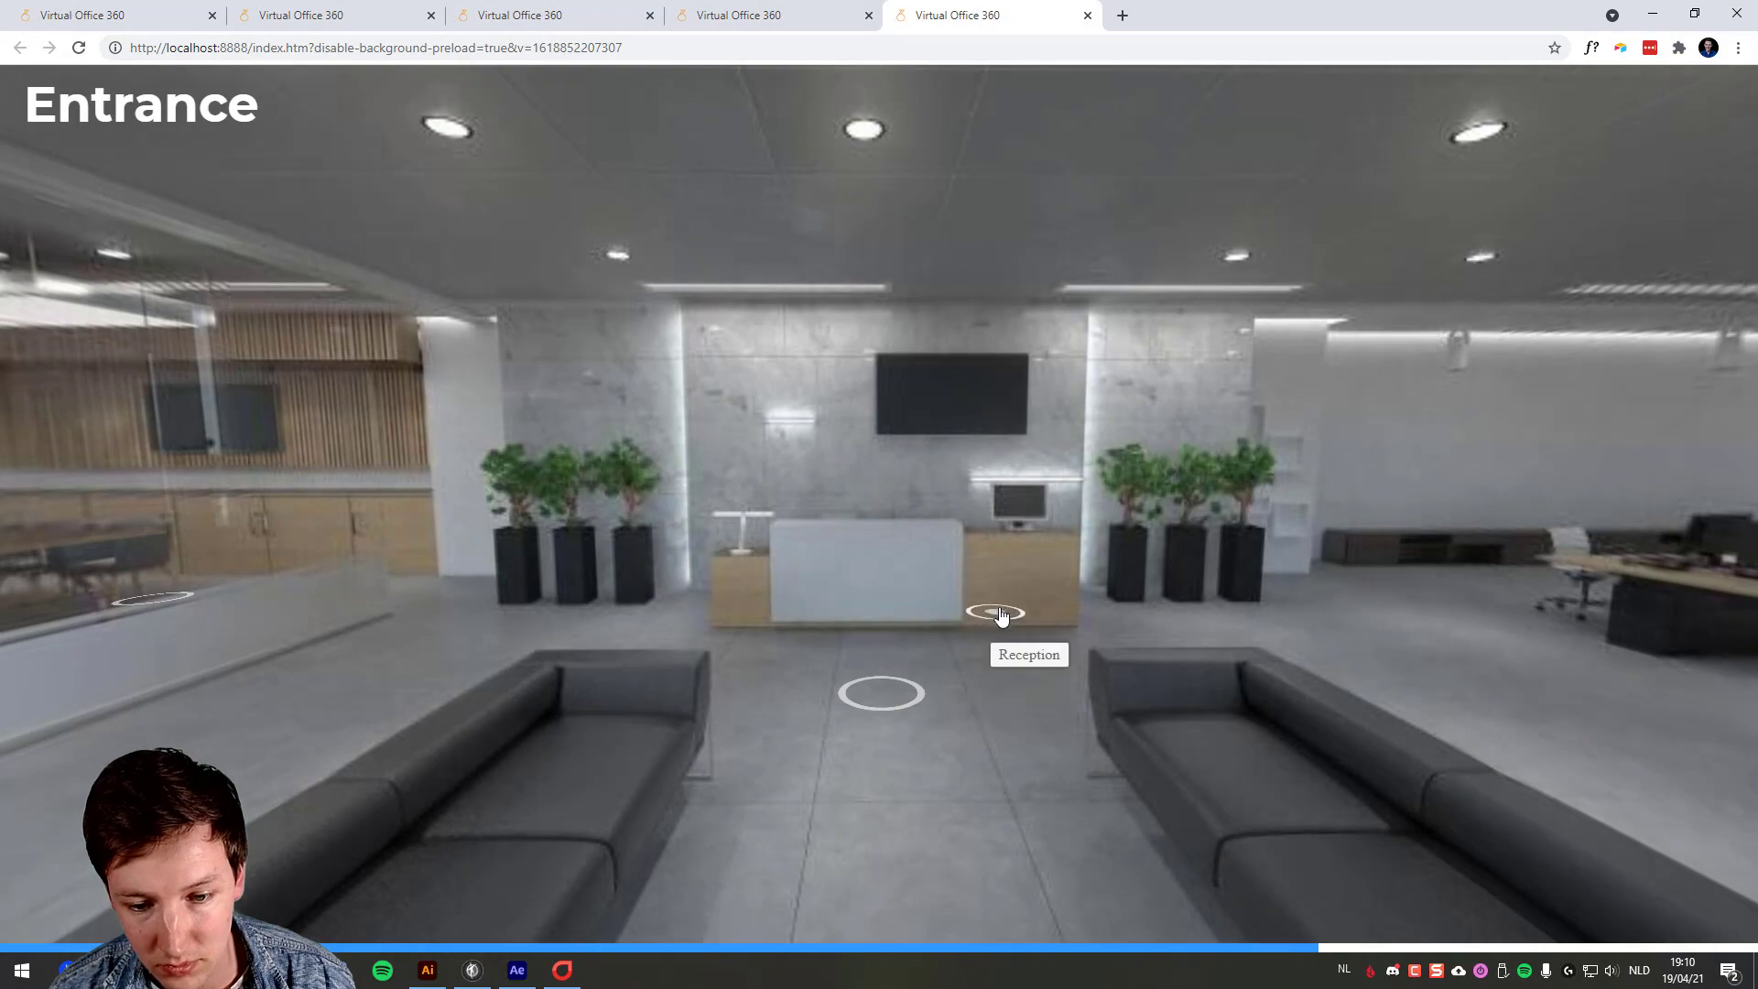
{"action": "left_click_drag", "start_coordinate": [1001, 615], "coordinate": [655, 503]}
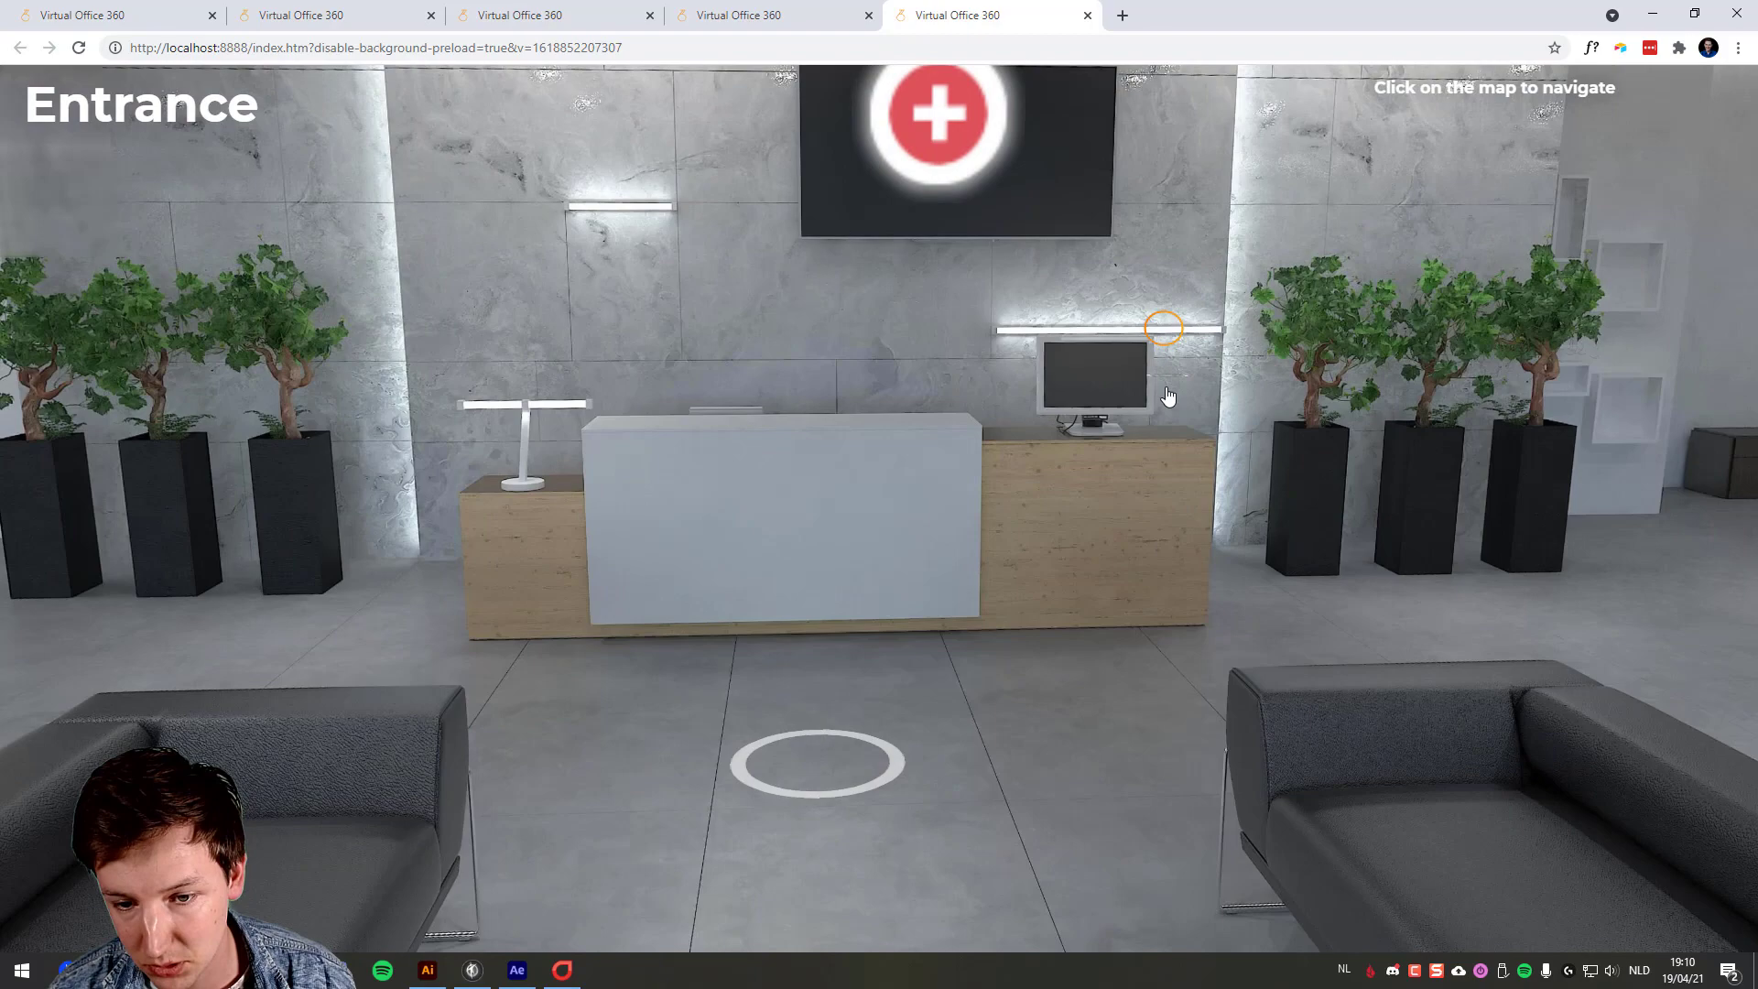
{"action": "key", "text": "alt+Tab"}
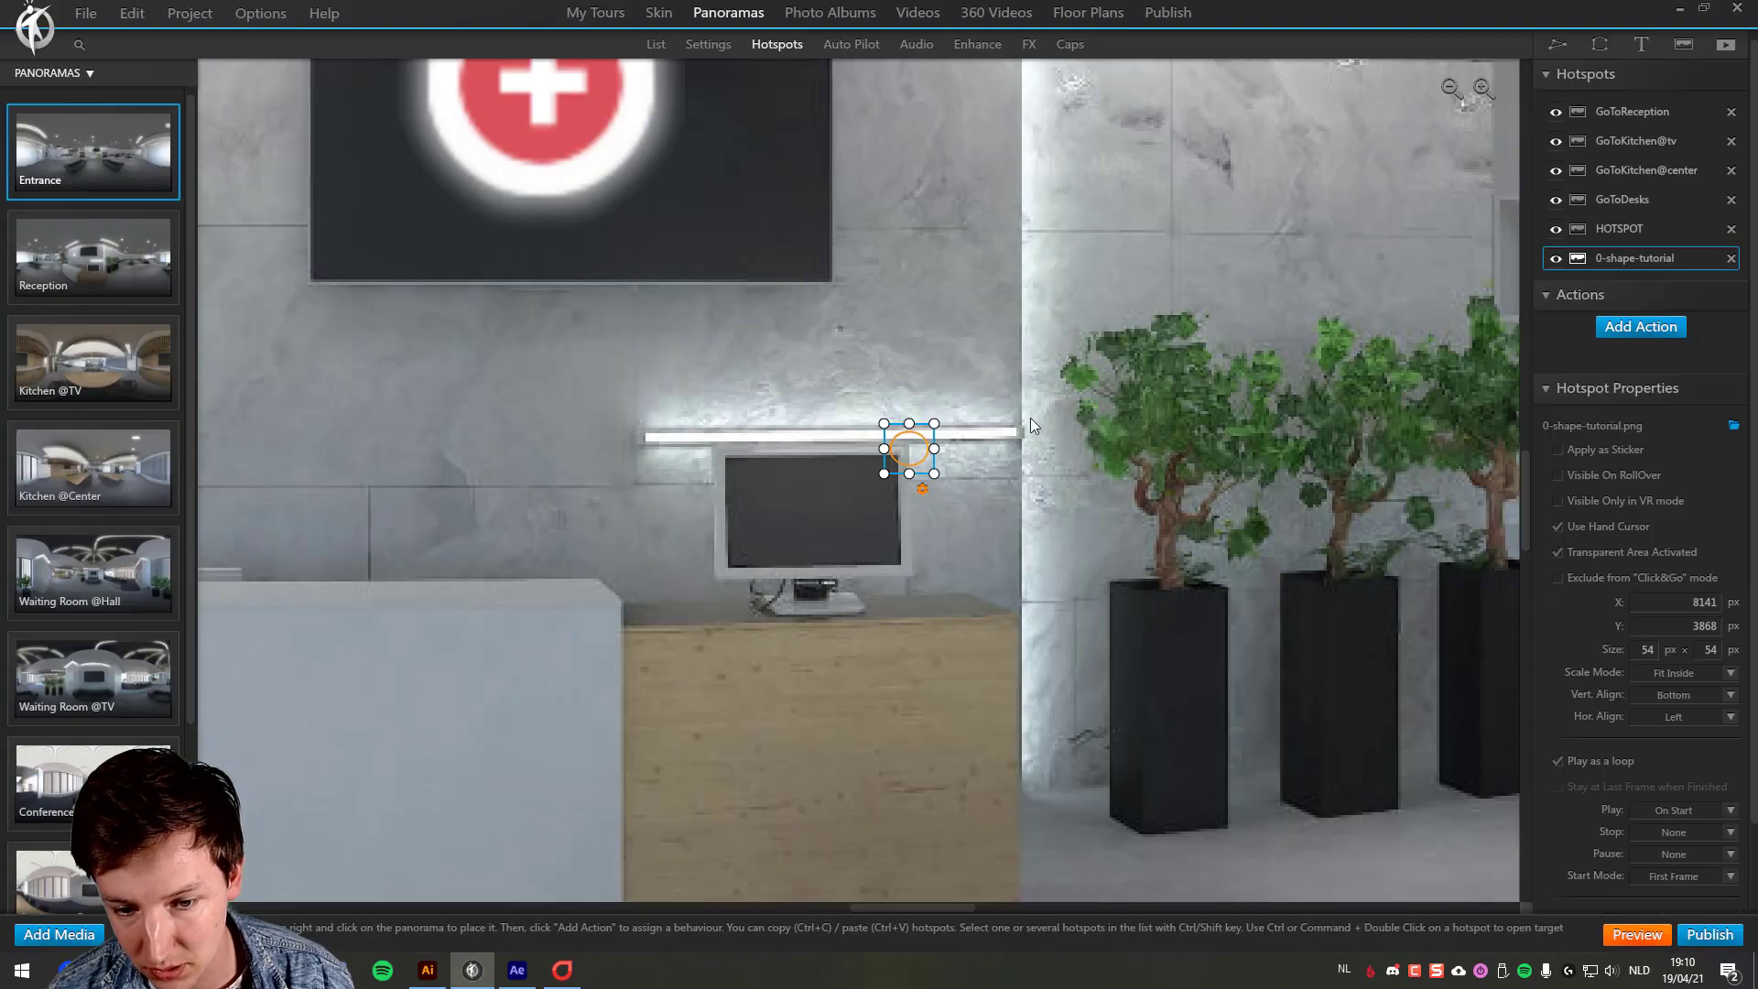
Step: Set the hotspot's vertical alignment to Middle and nudge it to X 8150, Y 3876
{"action": "left_click", "coordinate": [1666, 698]}
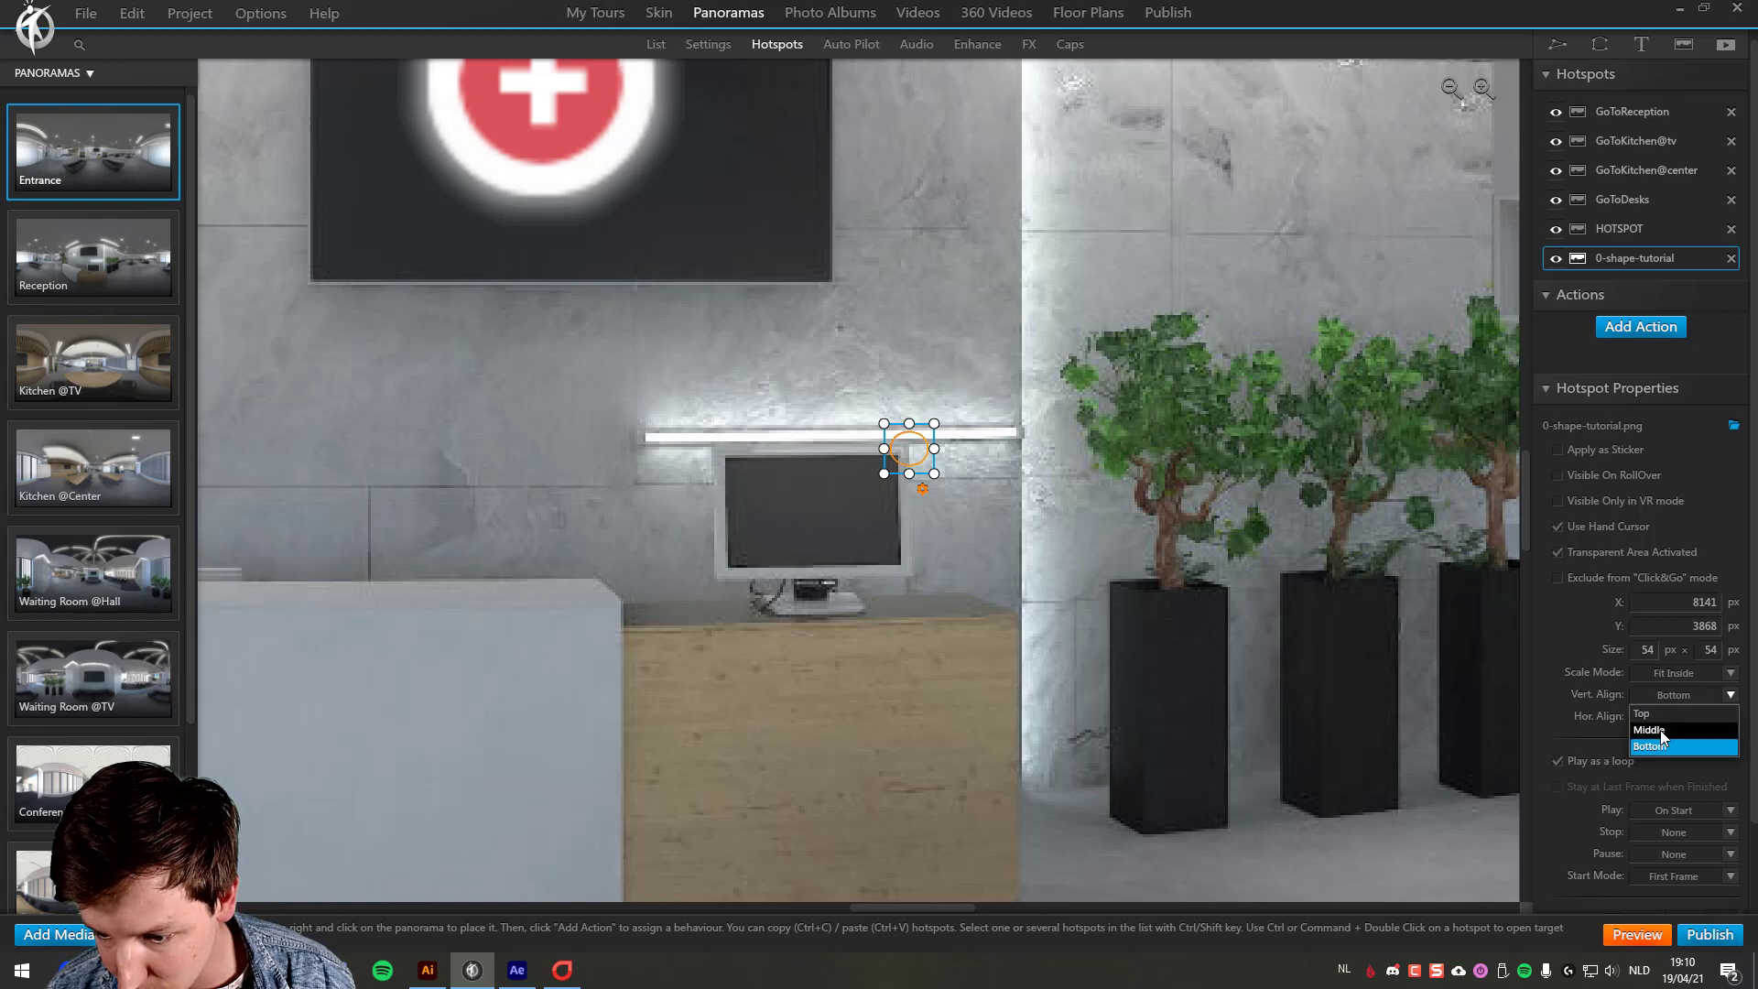
{"action": "left_click", "coordinate": [1661, 729]}
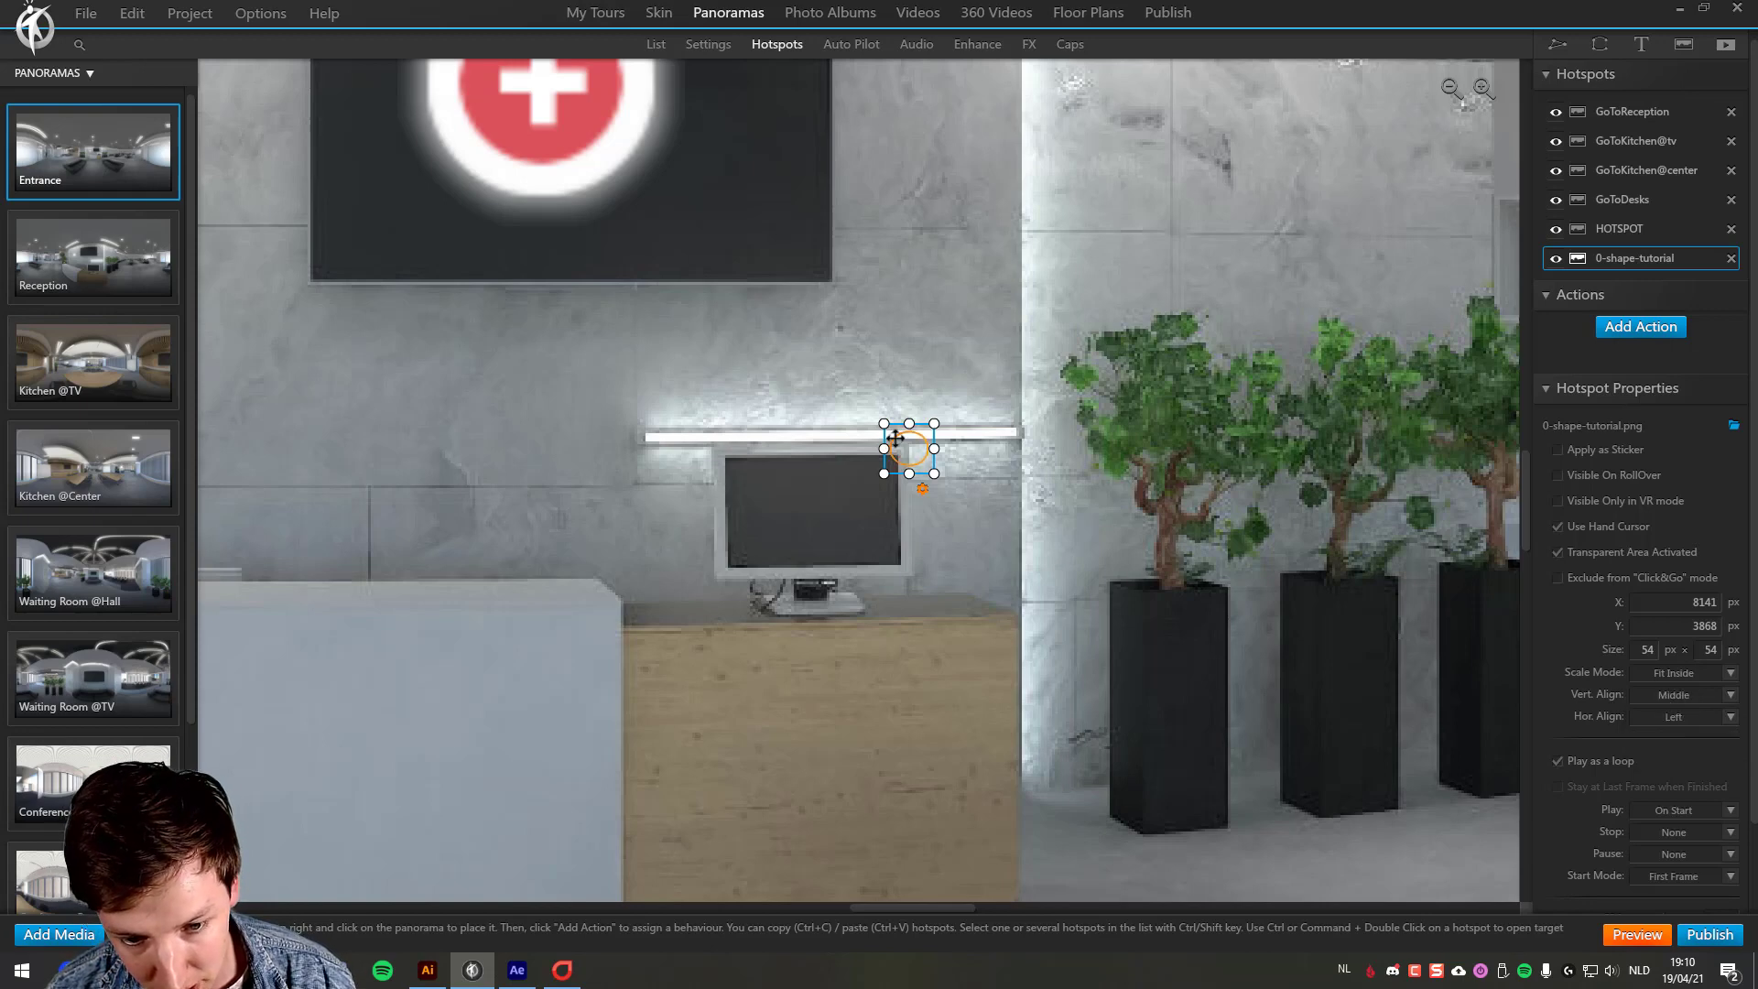
{"action": "left_click_drag", "start_coordinate": [896, 449], "coordinate": [905, 455]}
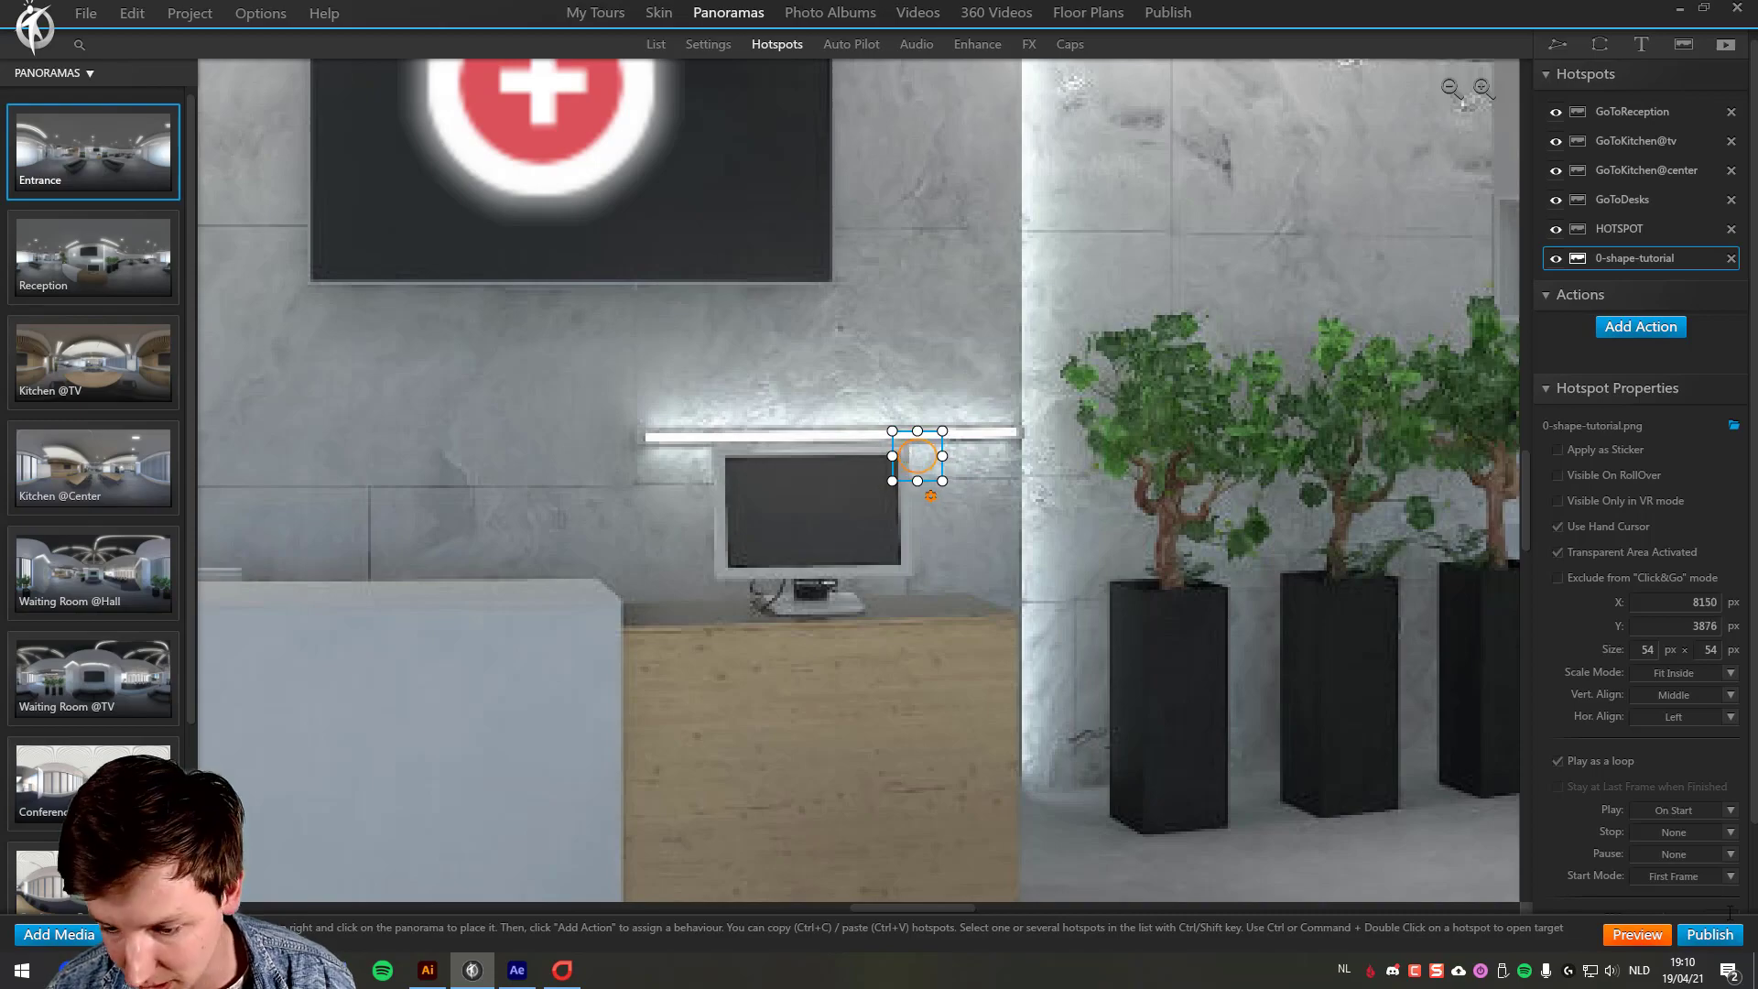
Step: Republish and inspect the Entrance panorama, checking the ring at the light strip's right end
{"action": "left_click", "coordinate": [1637, 934]}
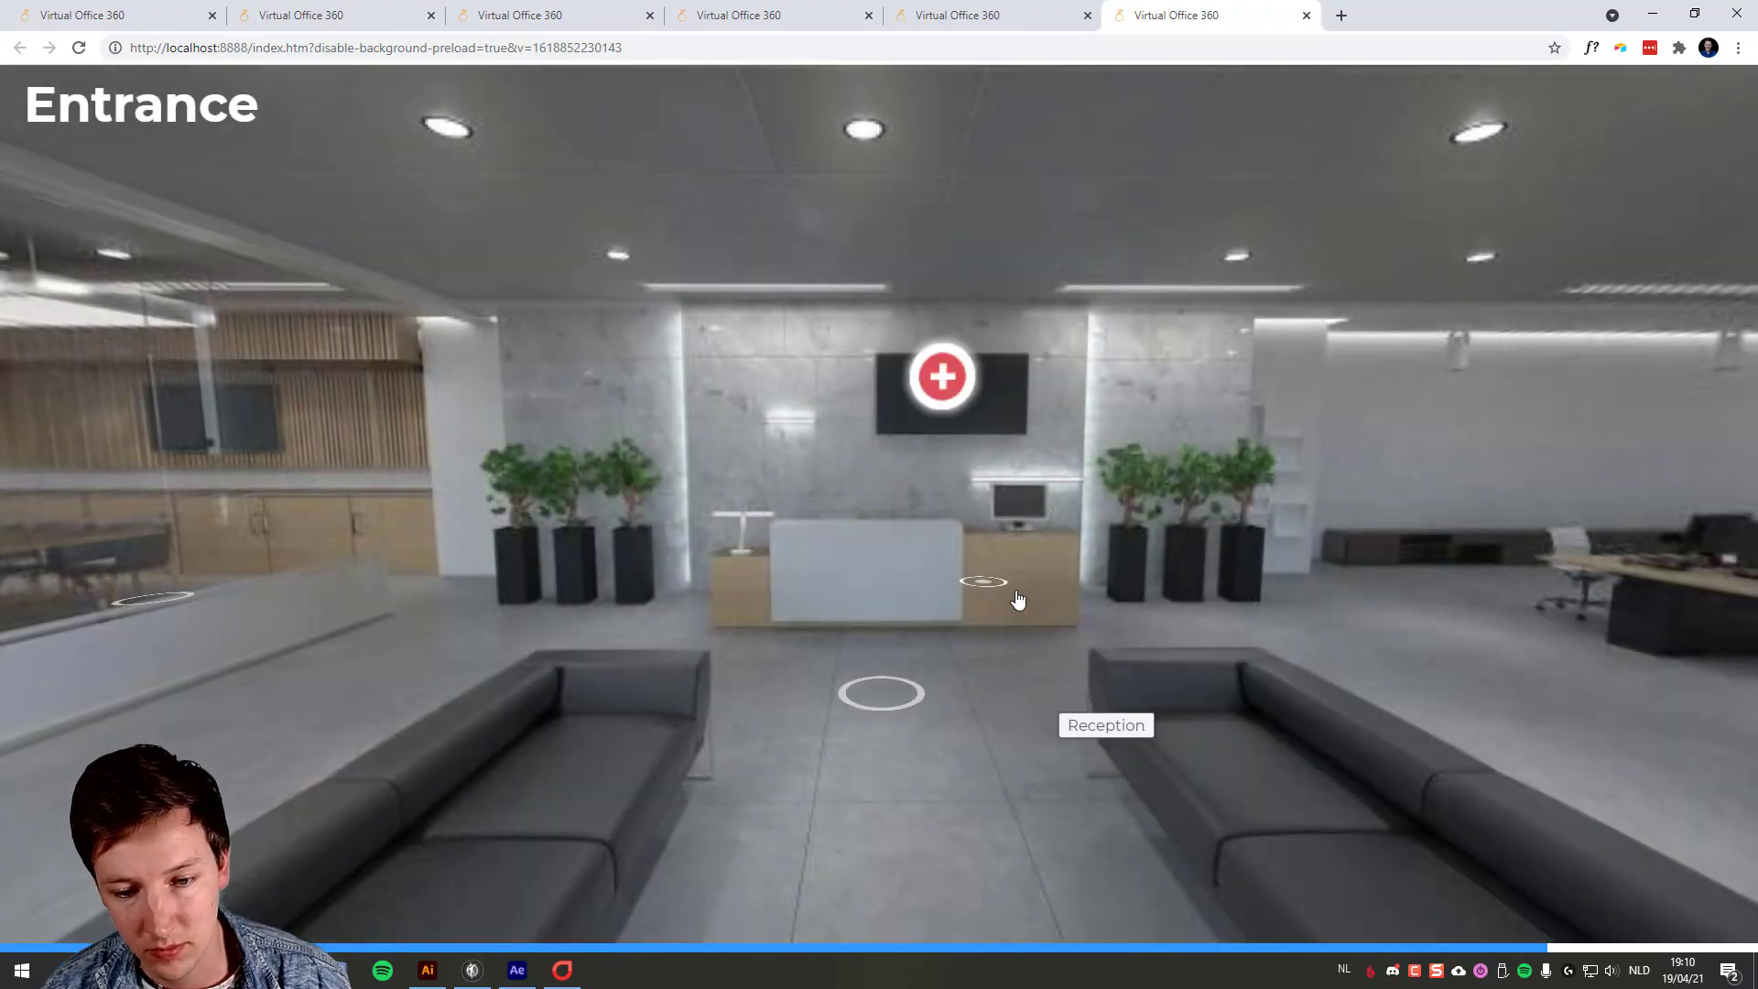
{"action": "left_click_drag", "start_coordinate": [1017, 599], "coordinate": [536, 473]}
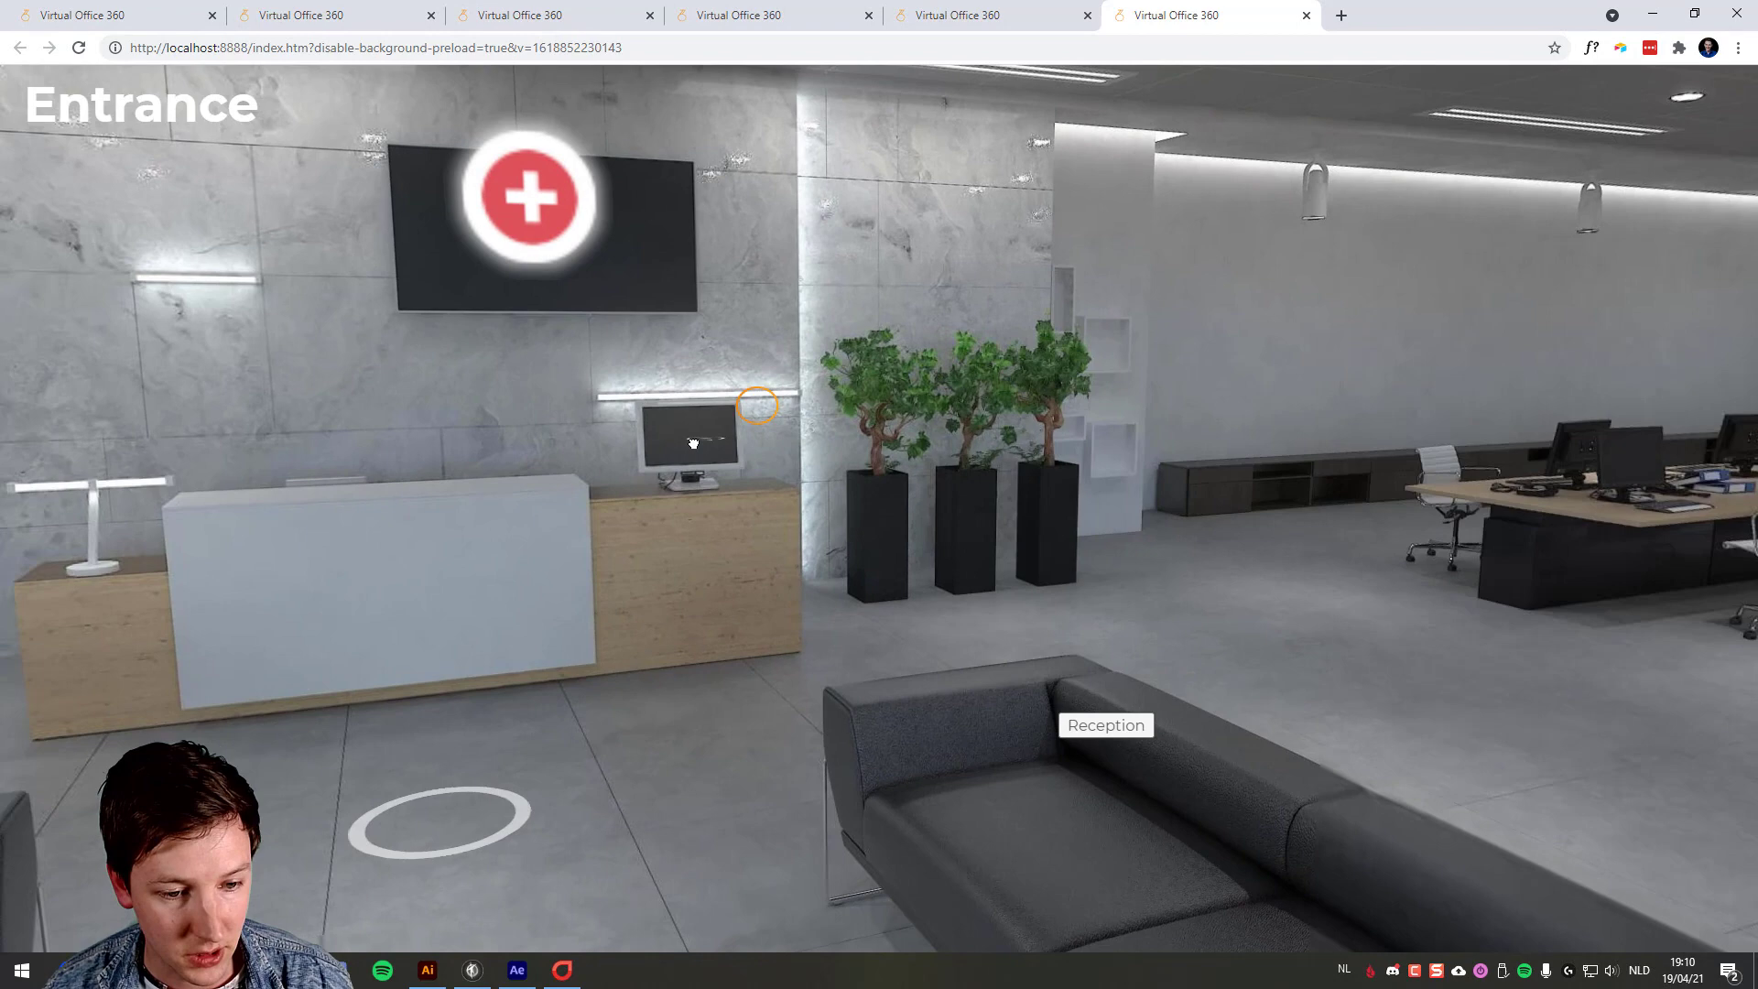
{"action": "scroll", "coordinate": [693, 443], "scroll_direction": "up", "scroll_amount": 5}
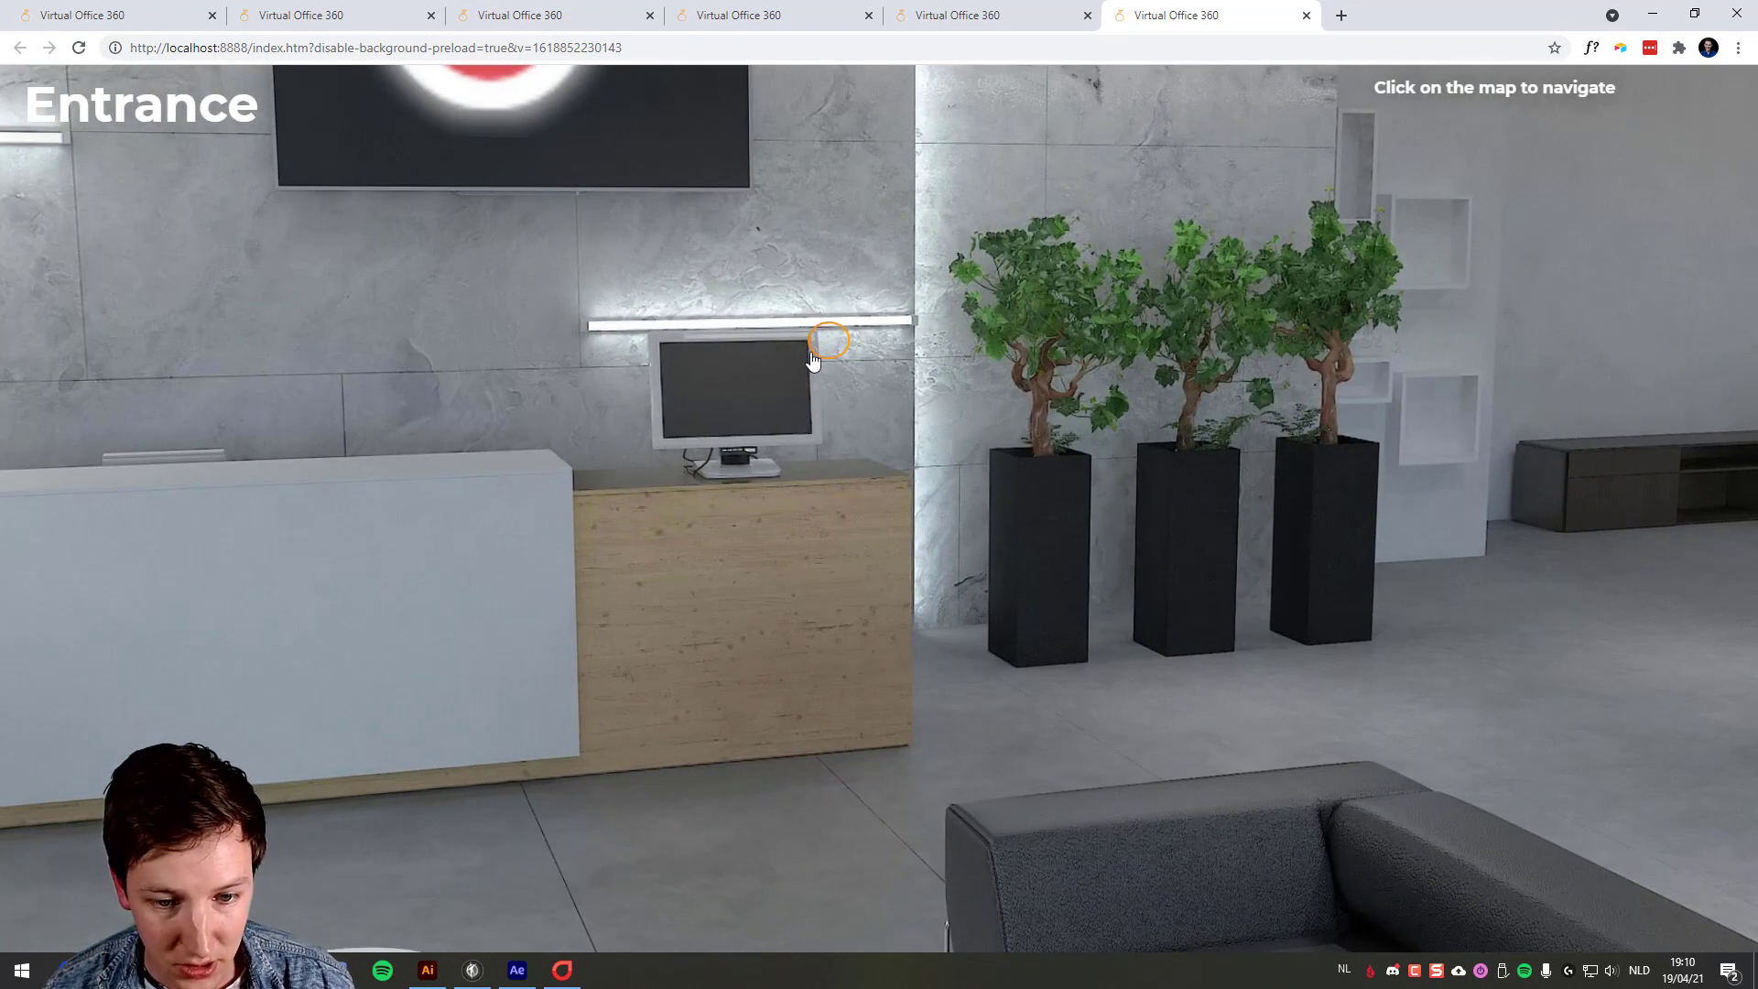
{"action": "left_click_drag", "start_coordinate": [809, 357], "coordinate": [1537, 495]}
{"action": "scroll", "coordinate": [1537, 494], "scroll_direction": "down", "scroll_amount": 5}
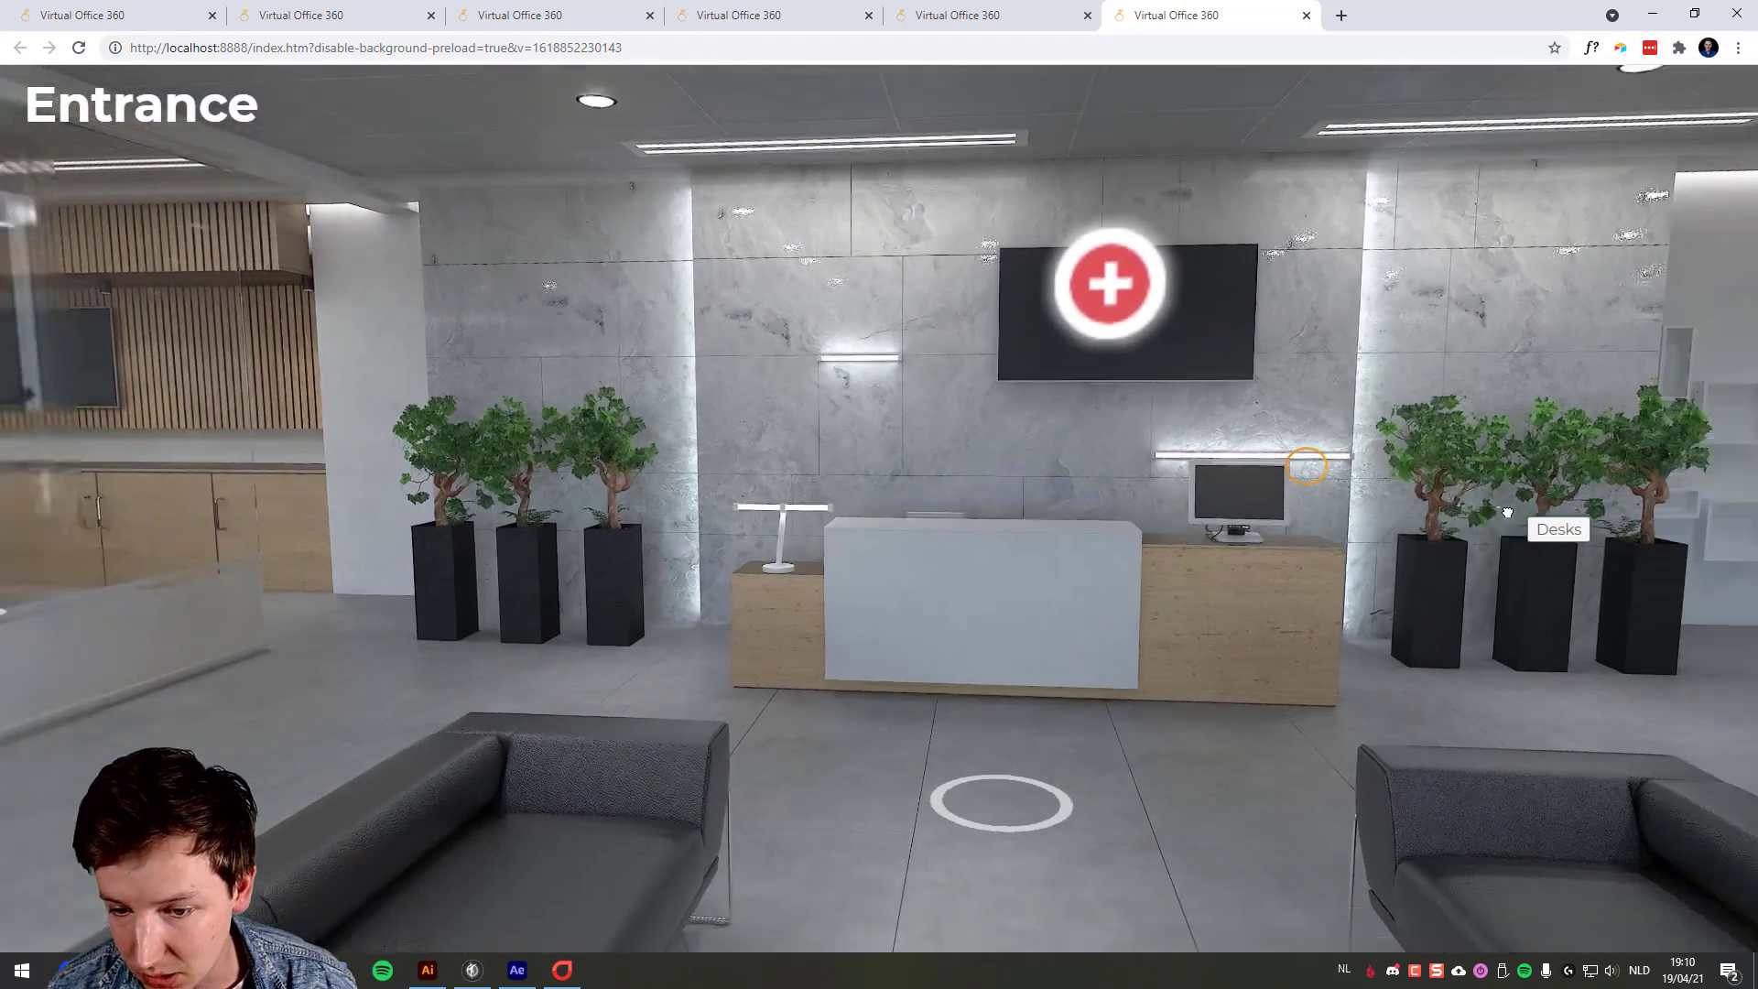
{"action": "scroll", "coordinate": [1195, 542], "scroll_direction": "down", "scroll_amount": 3}
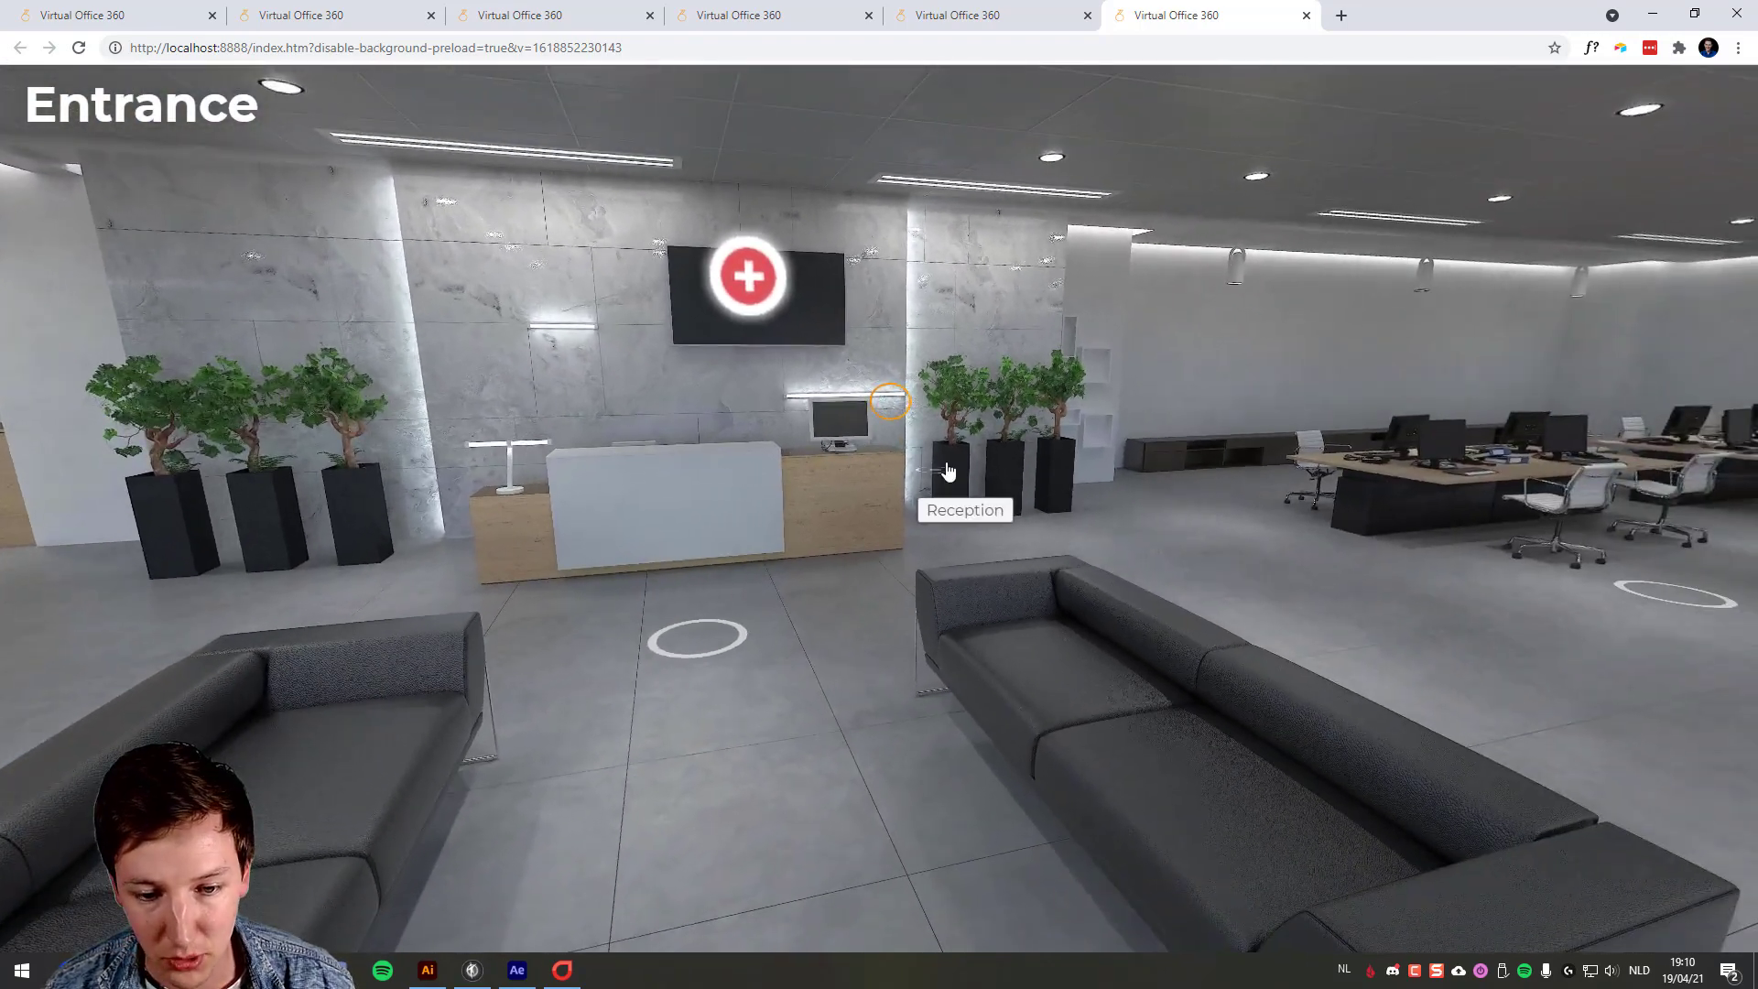
{"action": "scroll", "coordinate": [1053, 392], "scroll_direction": "up", "scroll_amount": 5}
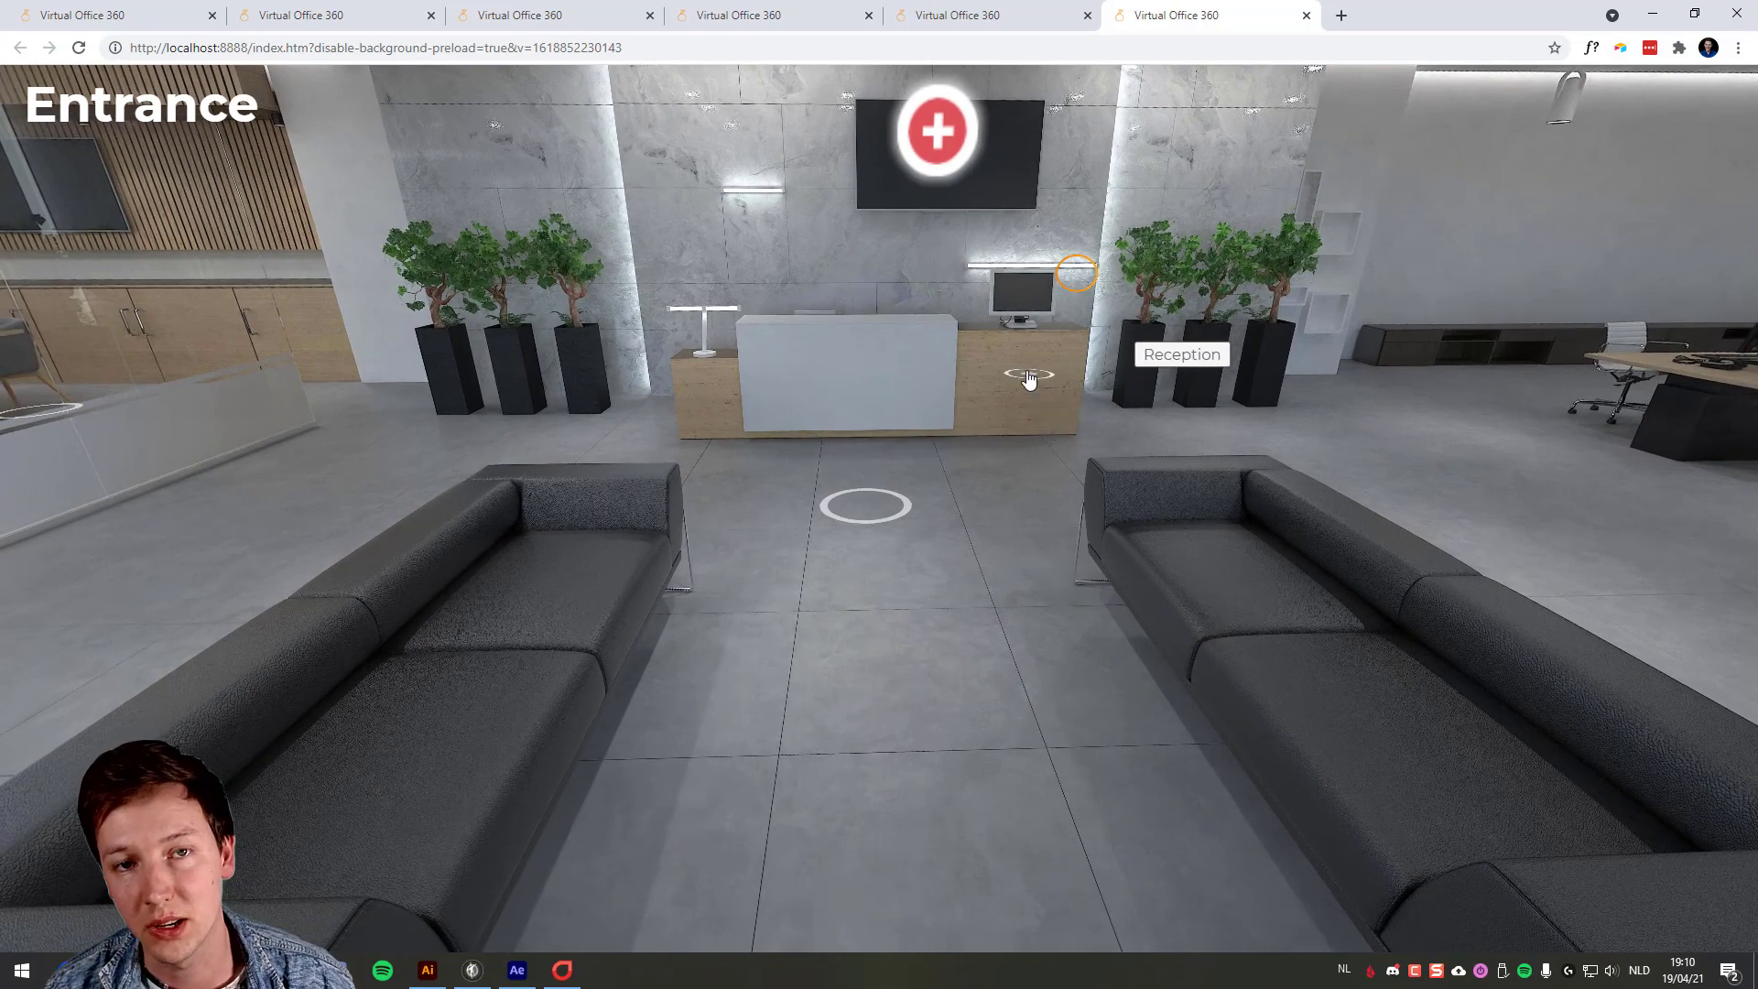
{"action": "scroll", "coordinate": [972, 340], "scroll_direction": "down", "scroll_amount": 3}
{"action": "left_click_drag", "start_coordinate": [973, 341], "coordinate": [711, 392]}
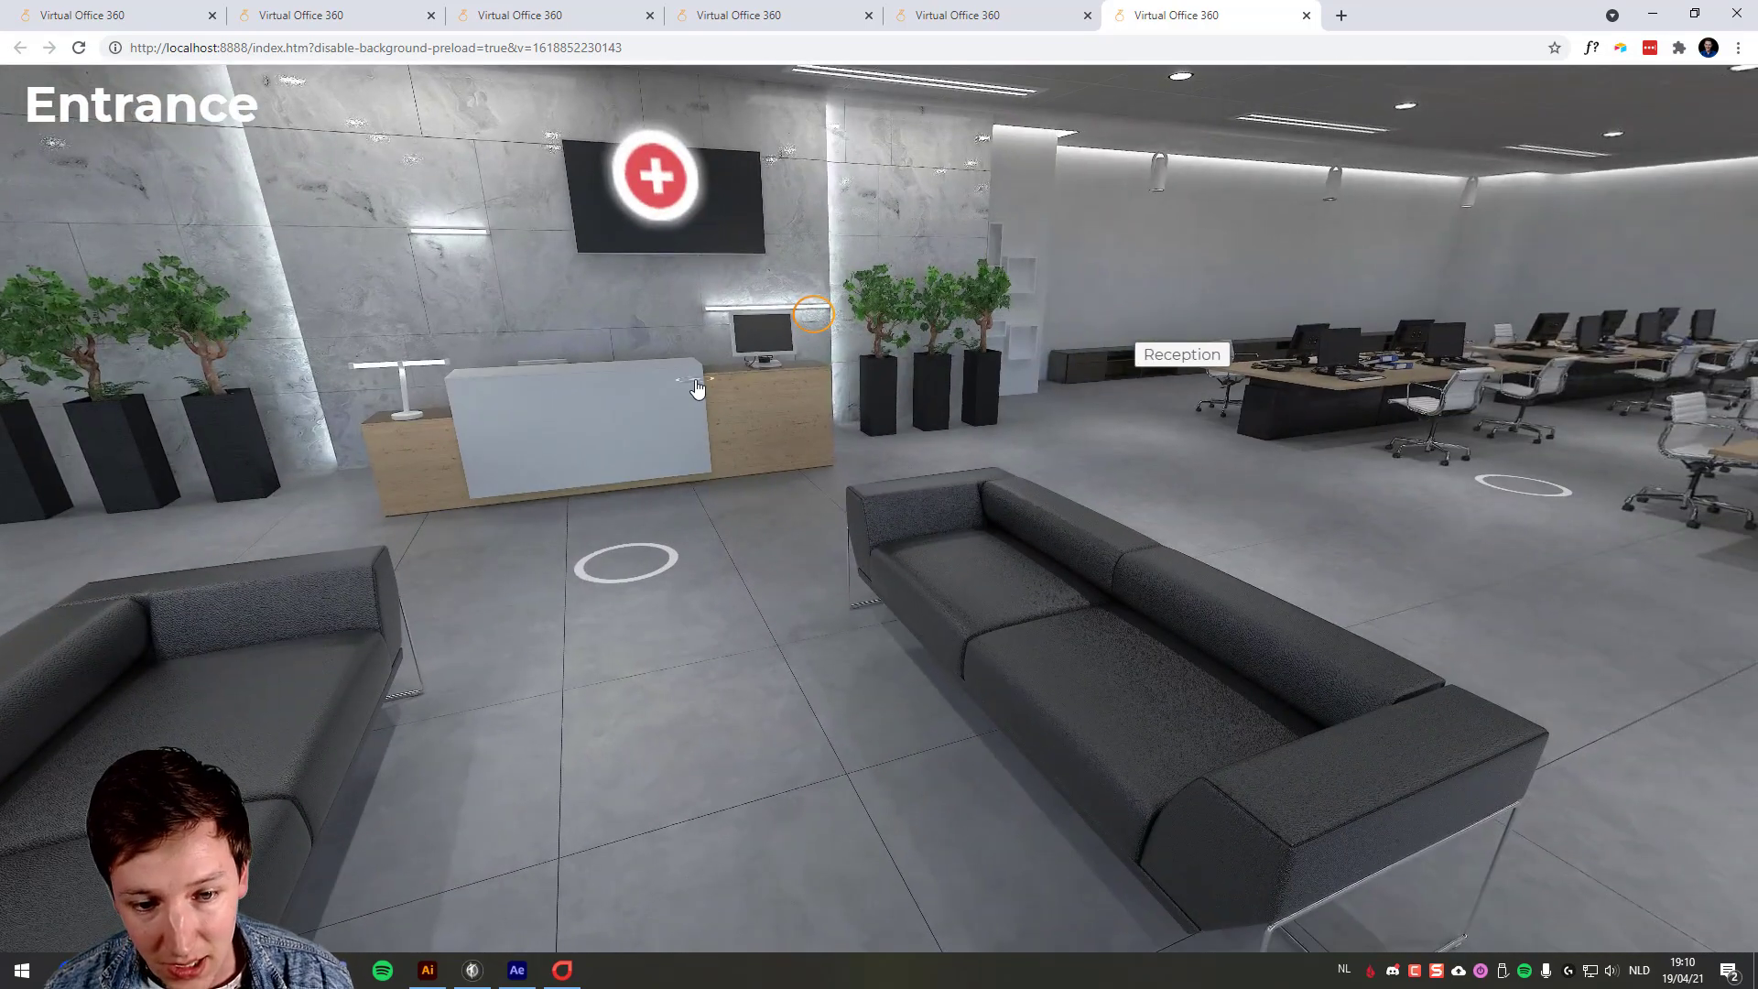
{"action": "key", "text": "alt+Tab"}
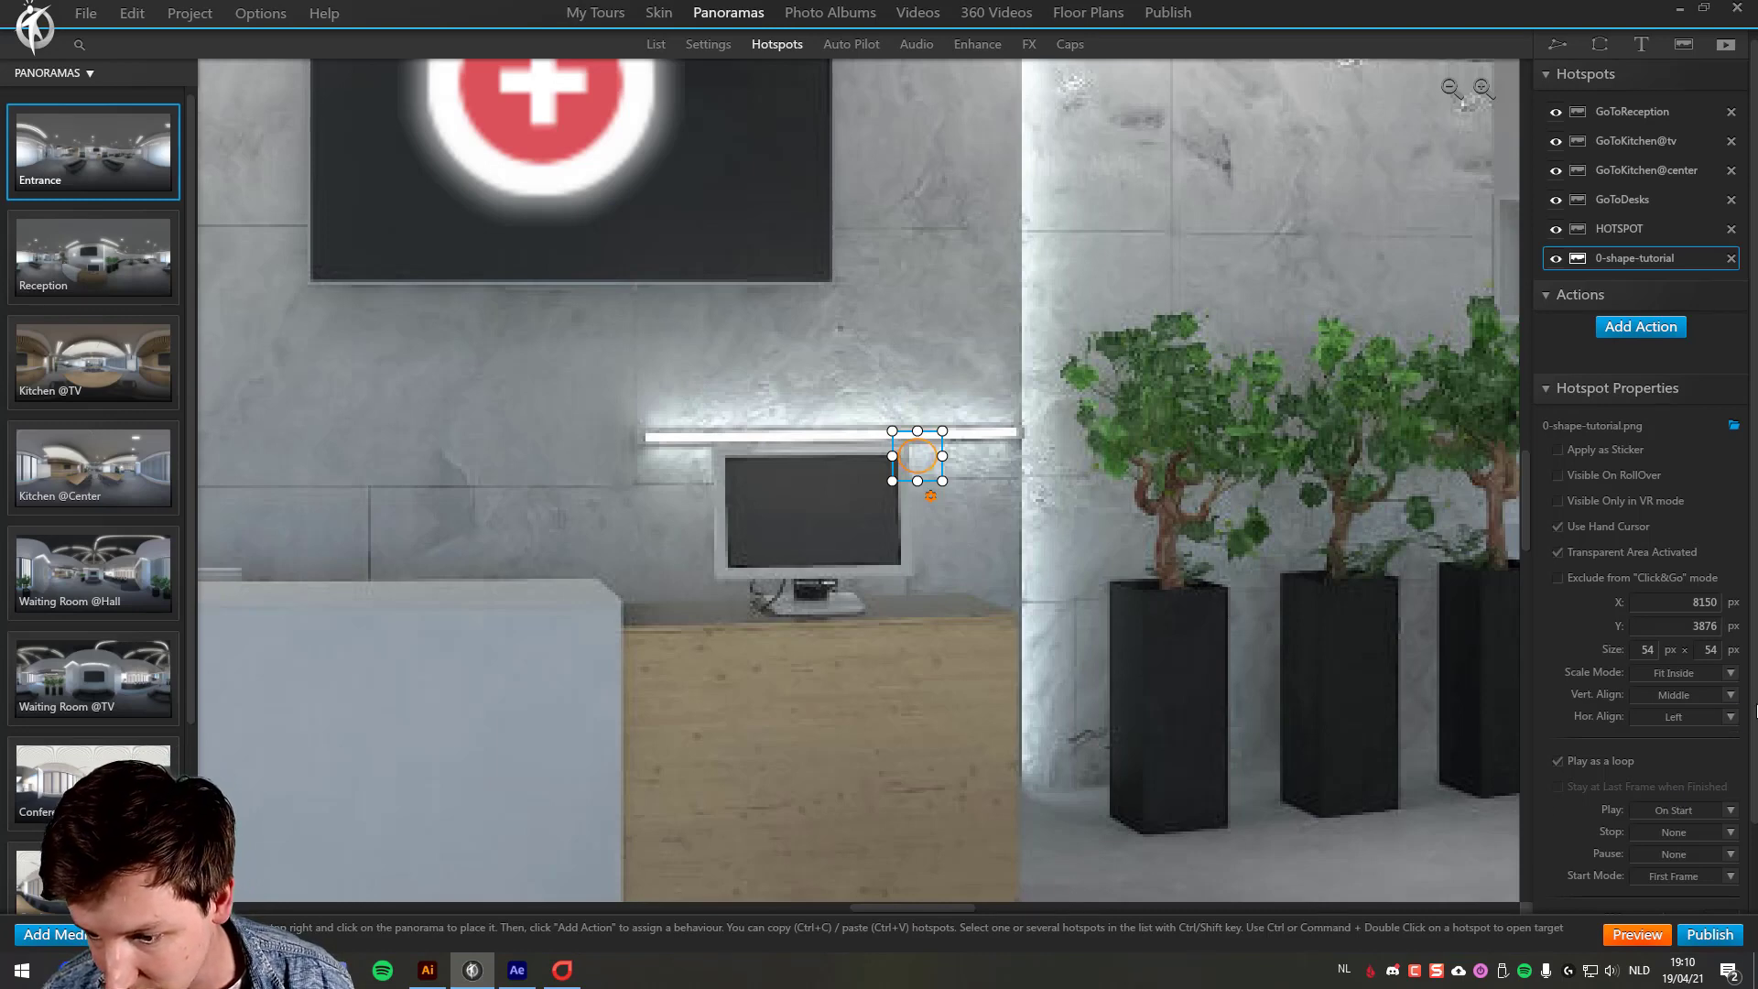
Step: Enlarge the ring hotspot's box to 651 × 524 px and set its Scale Mode to None
{"action": "scroll", "coordinate": [1748, 705], "scroll_direction": "down", "scroll_amount": 1}
{"action": "scroll", "coordinate": [1746, 701], "scroll_direction": "up", "scroll_amount": 1}
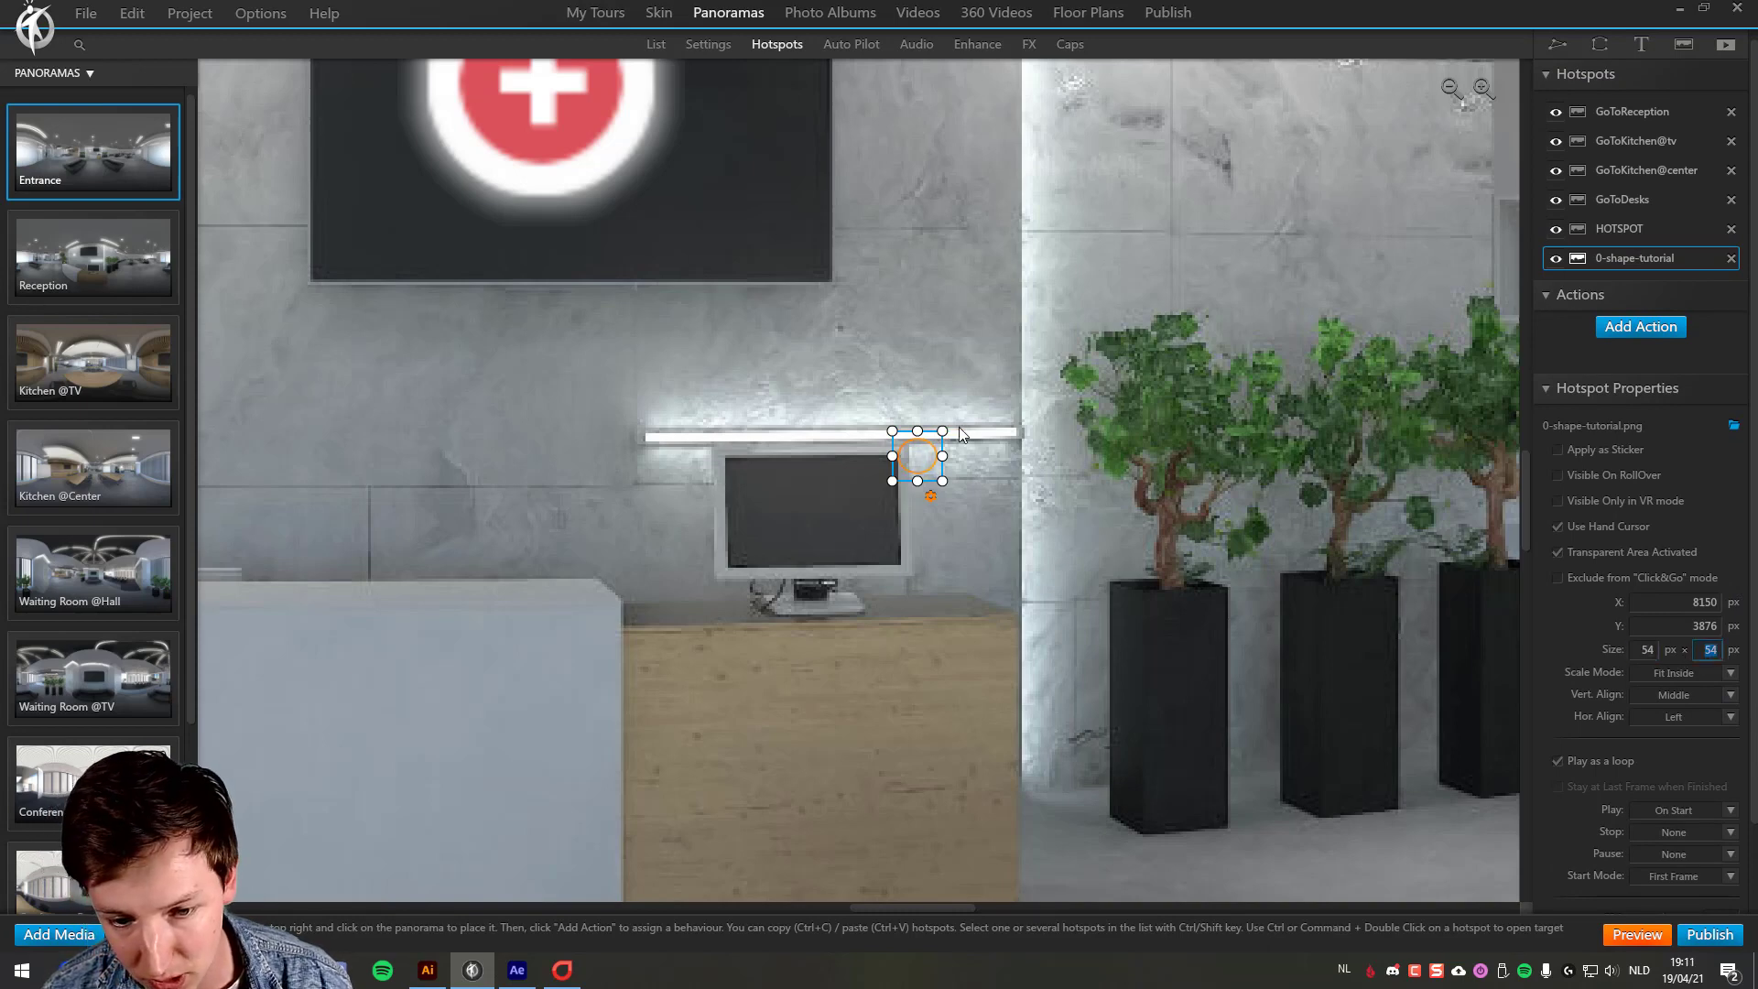
{"action": "left_click_drag", "start_coordinate": [941, 430], "coordinate": [1319, 60]}
{"action": "left_click", "coordinate": [1162, 574]}
{"action": "scroll", "coordinate": [1162, 573], "scroll_direction": "down", "scroll_amount": 5}
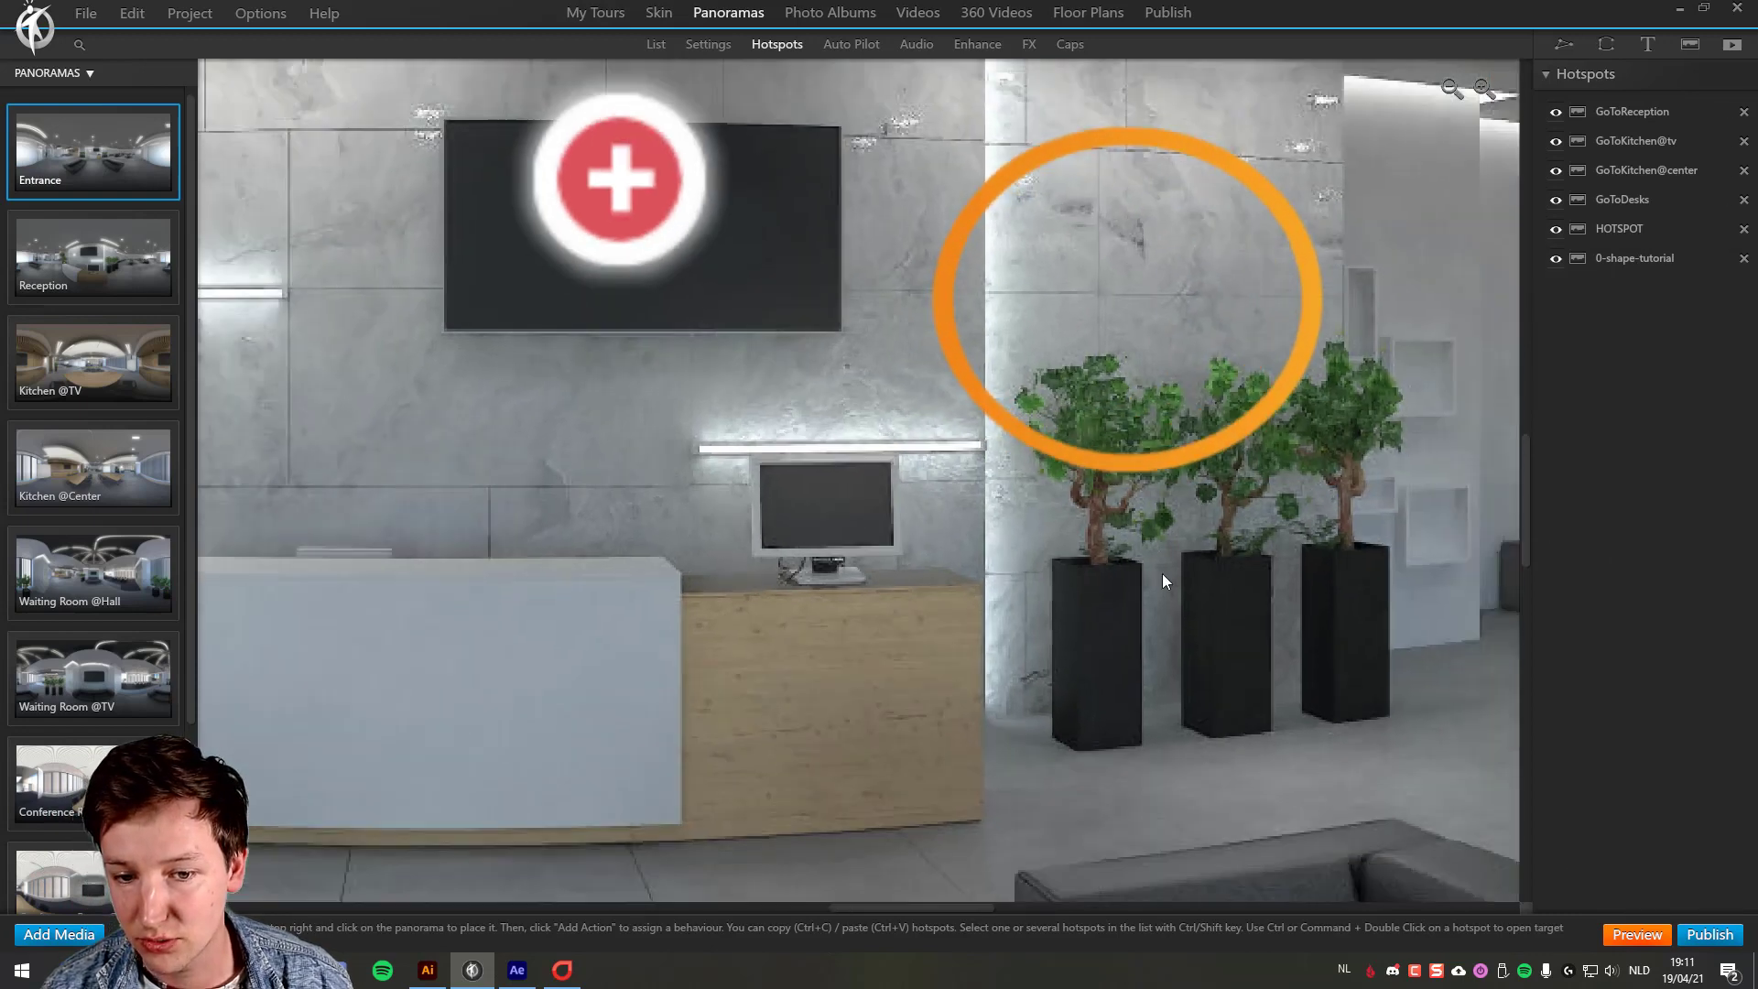
{"action": "left_click", "coordinate": [1083, 435]}
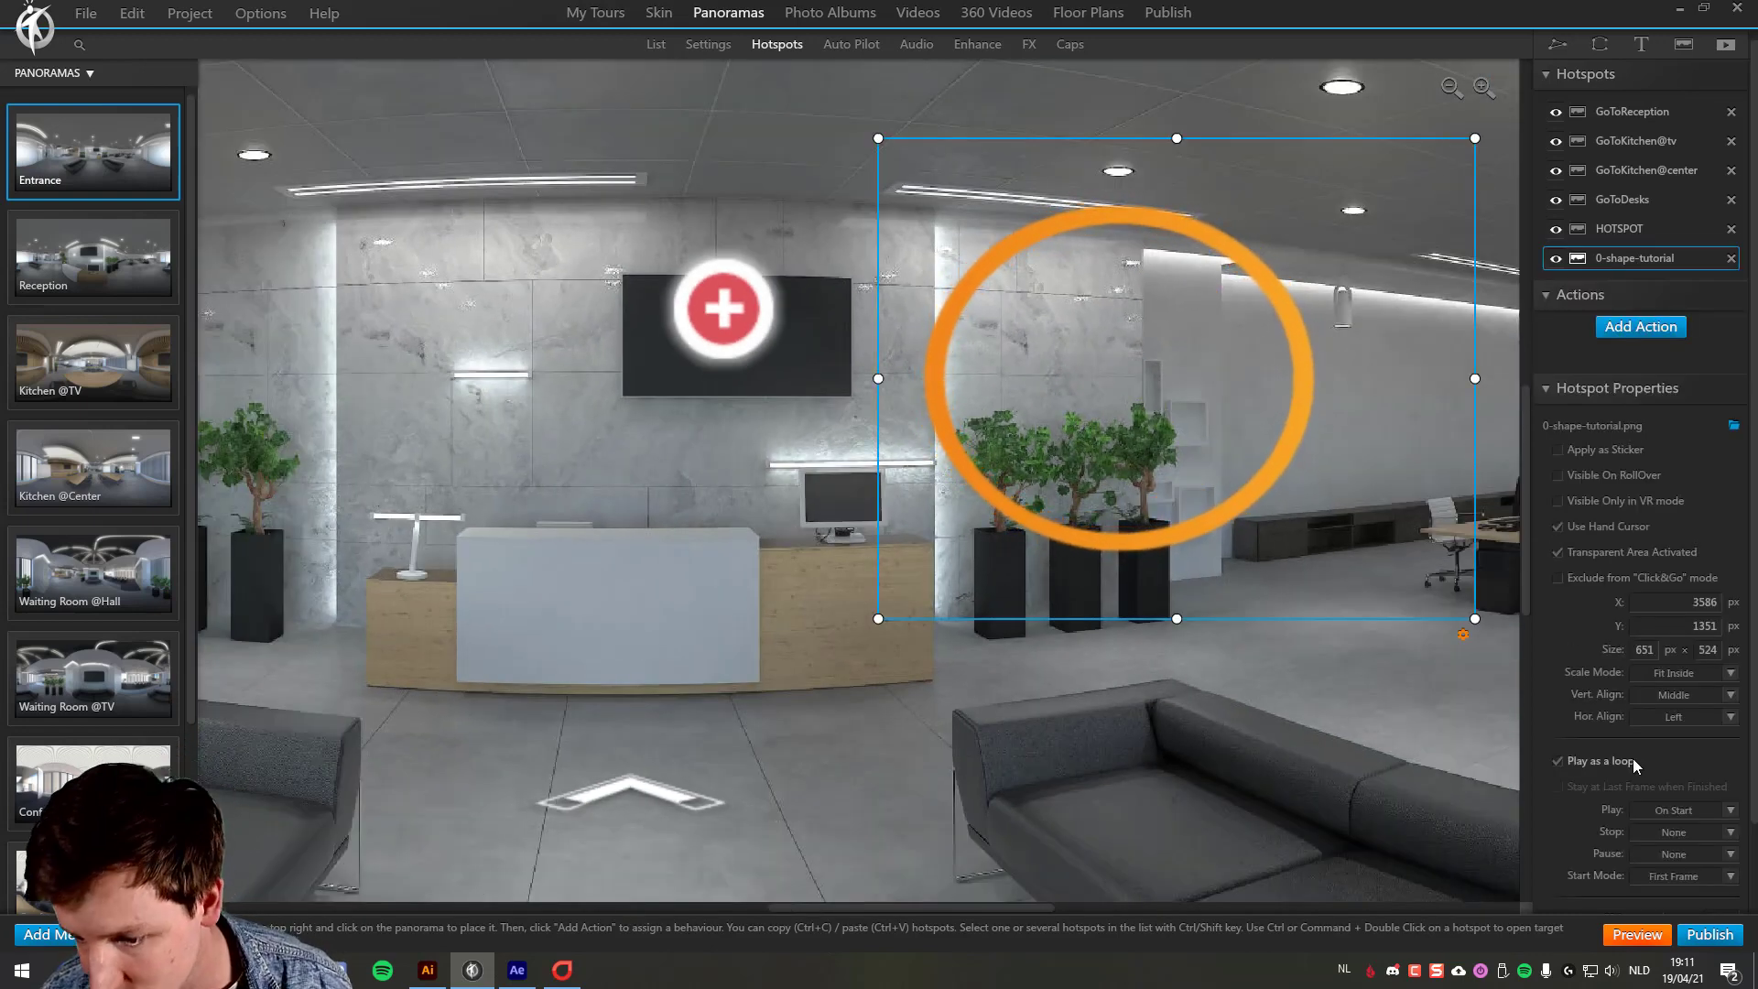
{"action": "left_click", "coordinate": [1668, 679]}
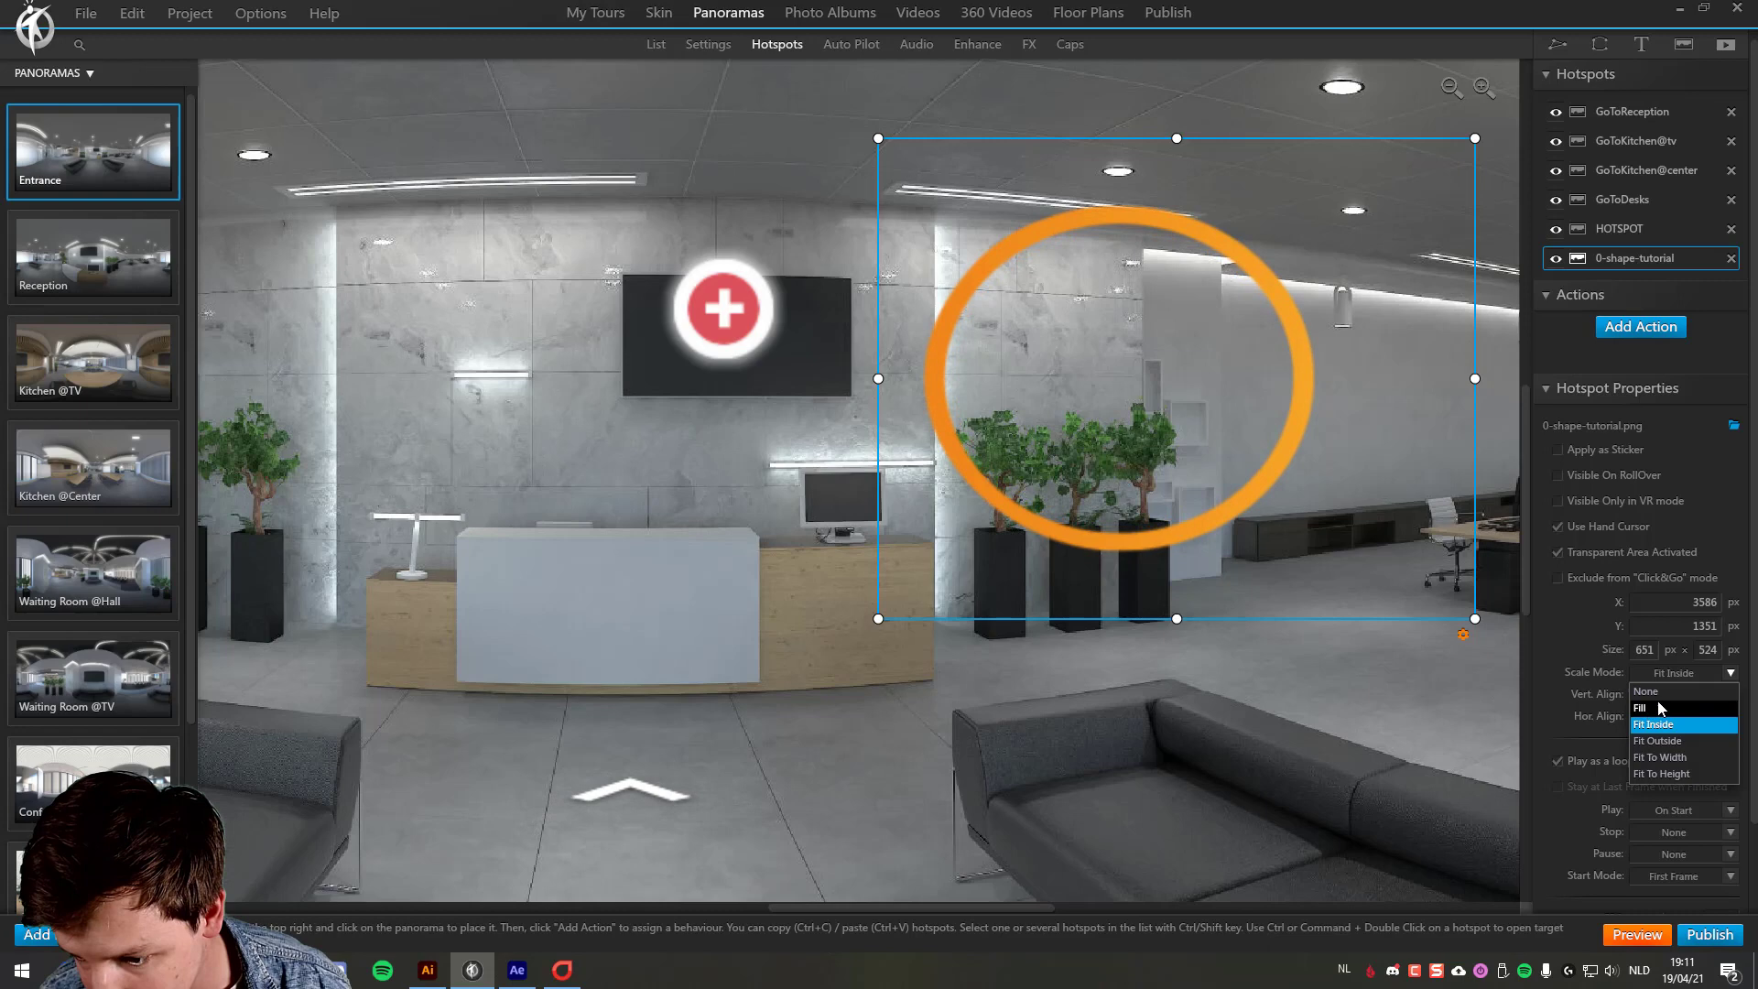
{"action": "left_click", "coordinate": [1659, 697]}
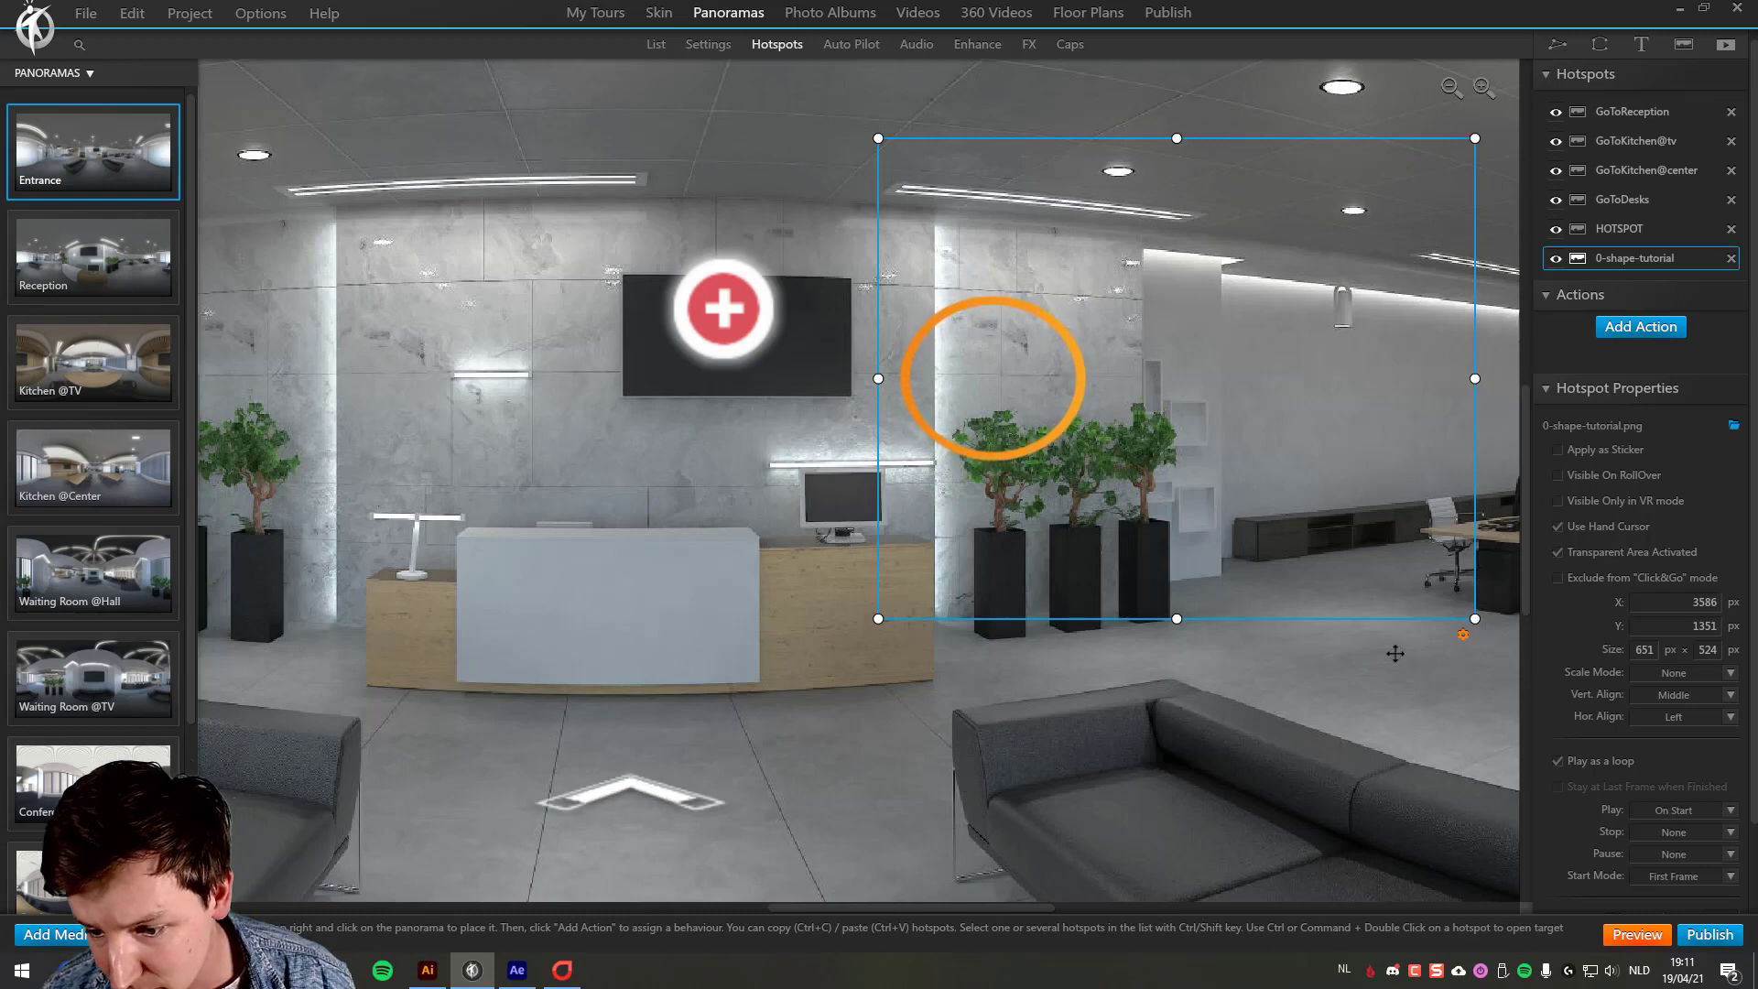
Step: Make the ring animation play on rollover and pause on rollout, then preview the tour
{"action": "left_click", "coordinate": [1644, 813]}
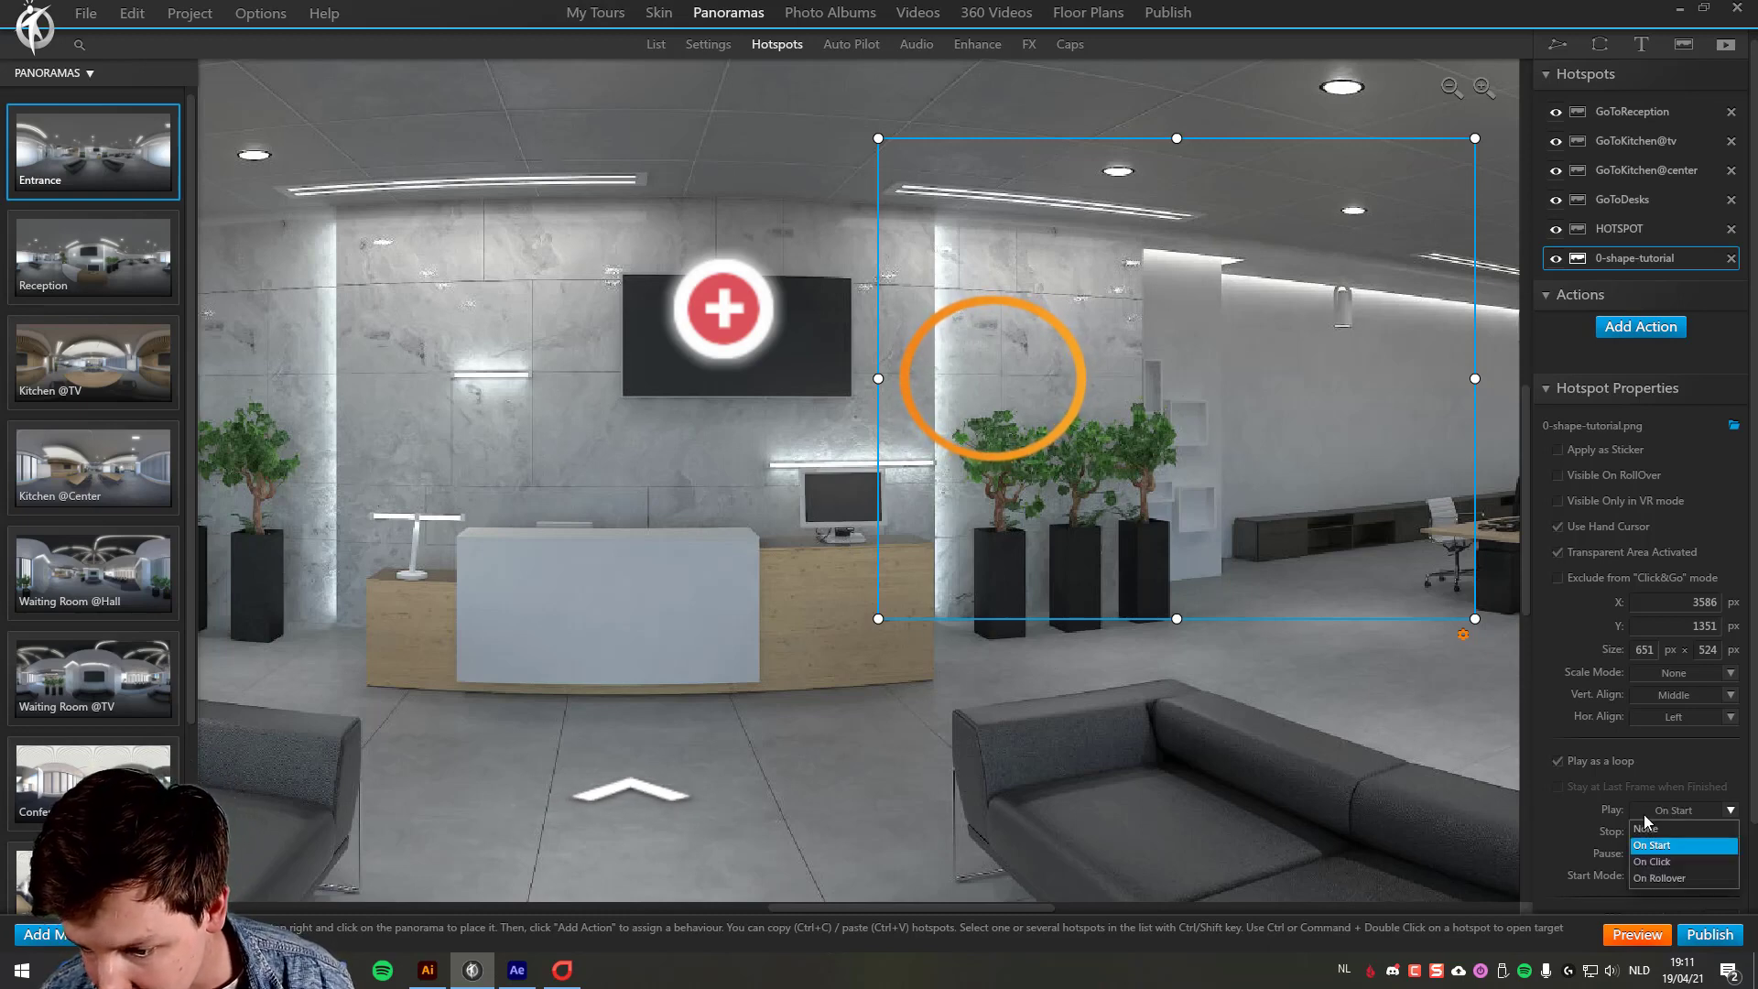
{"action": "left_click", "coordinate": [1656, 878]}
{"action": "left_click", "coordinate": [1644, 862]}
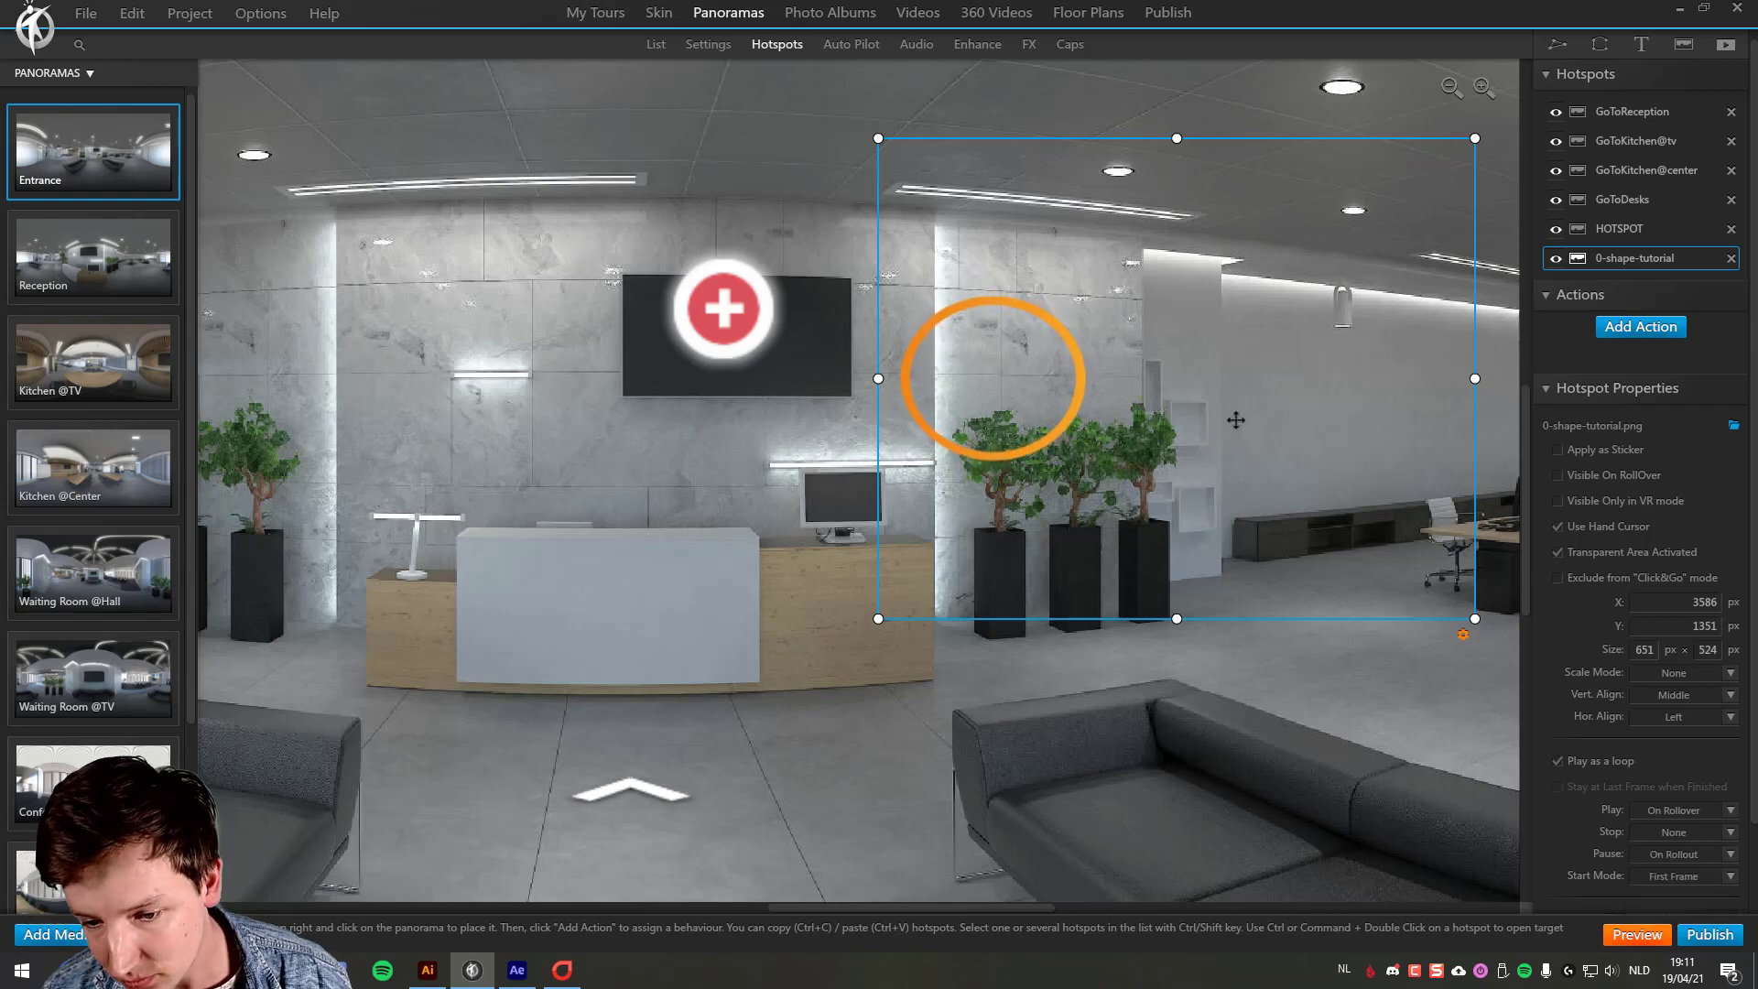
{"action": "left_click", "coordinate": [1620, 929]}
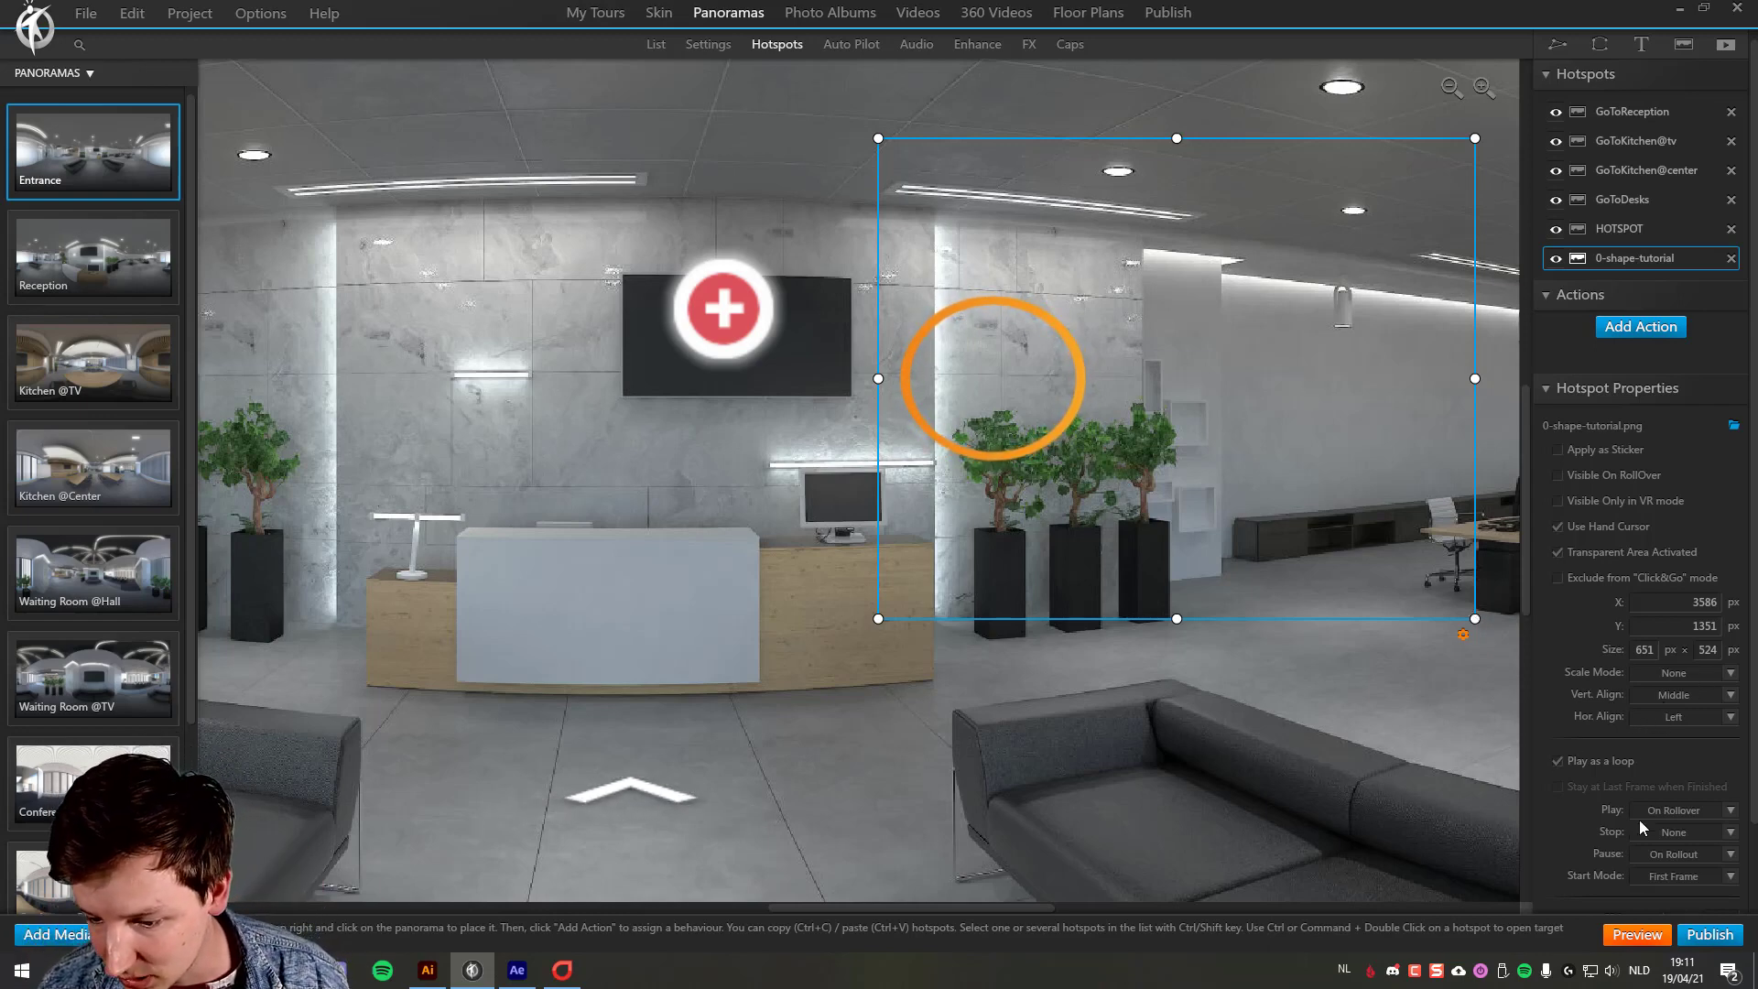
Step: Keep Scale Mode at None, move the ring down over the first potted plant, and republish
{"action": "left_click", "coordinate": [1668, 674]}
{"action": "left_click", "coordinate": [1620, 674]}
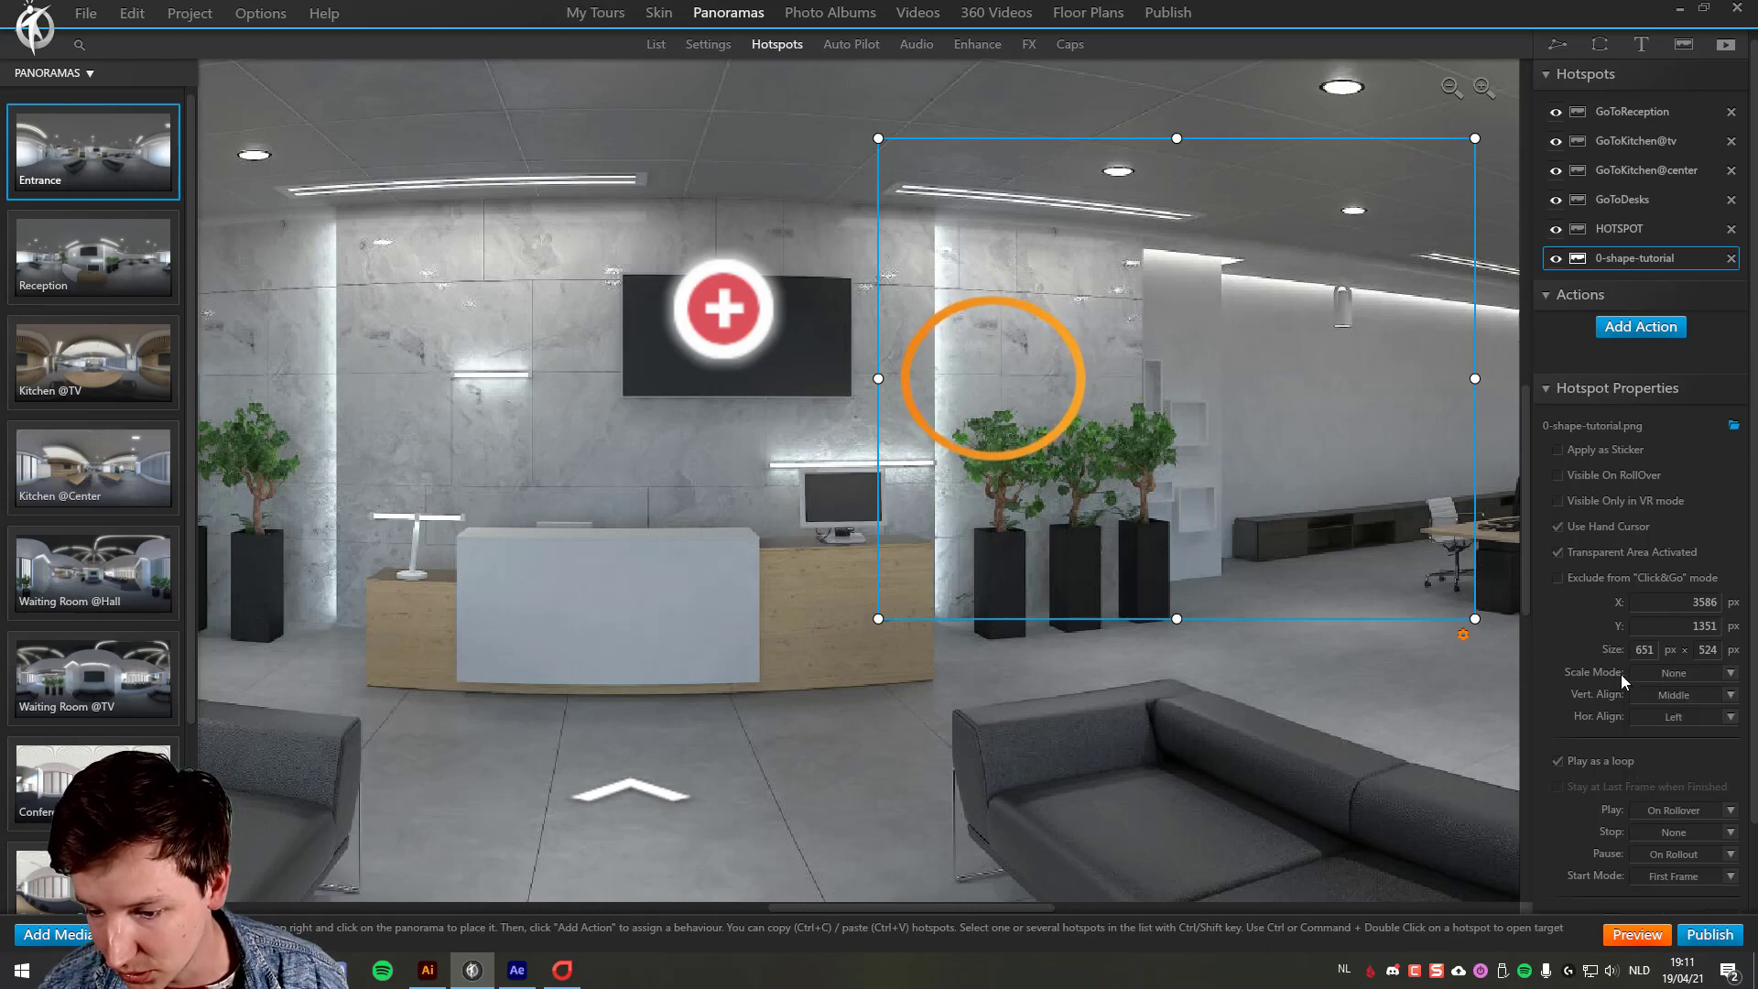
{"action": "left_click", "coordinate": [1653, 672]}
{"action": "left_click", "coordinate": [1654, 672]}
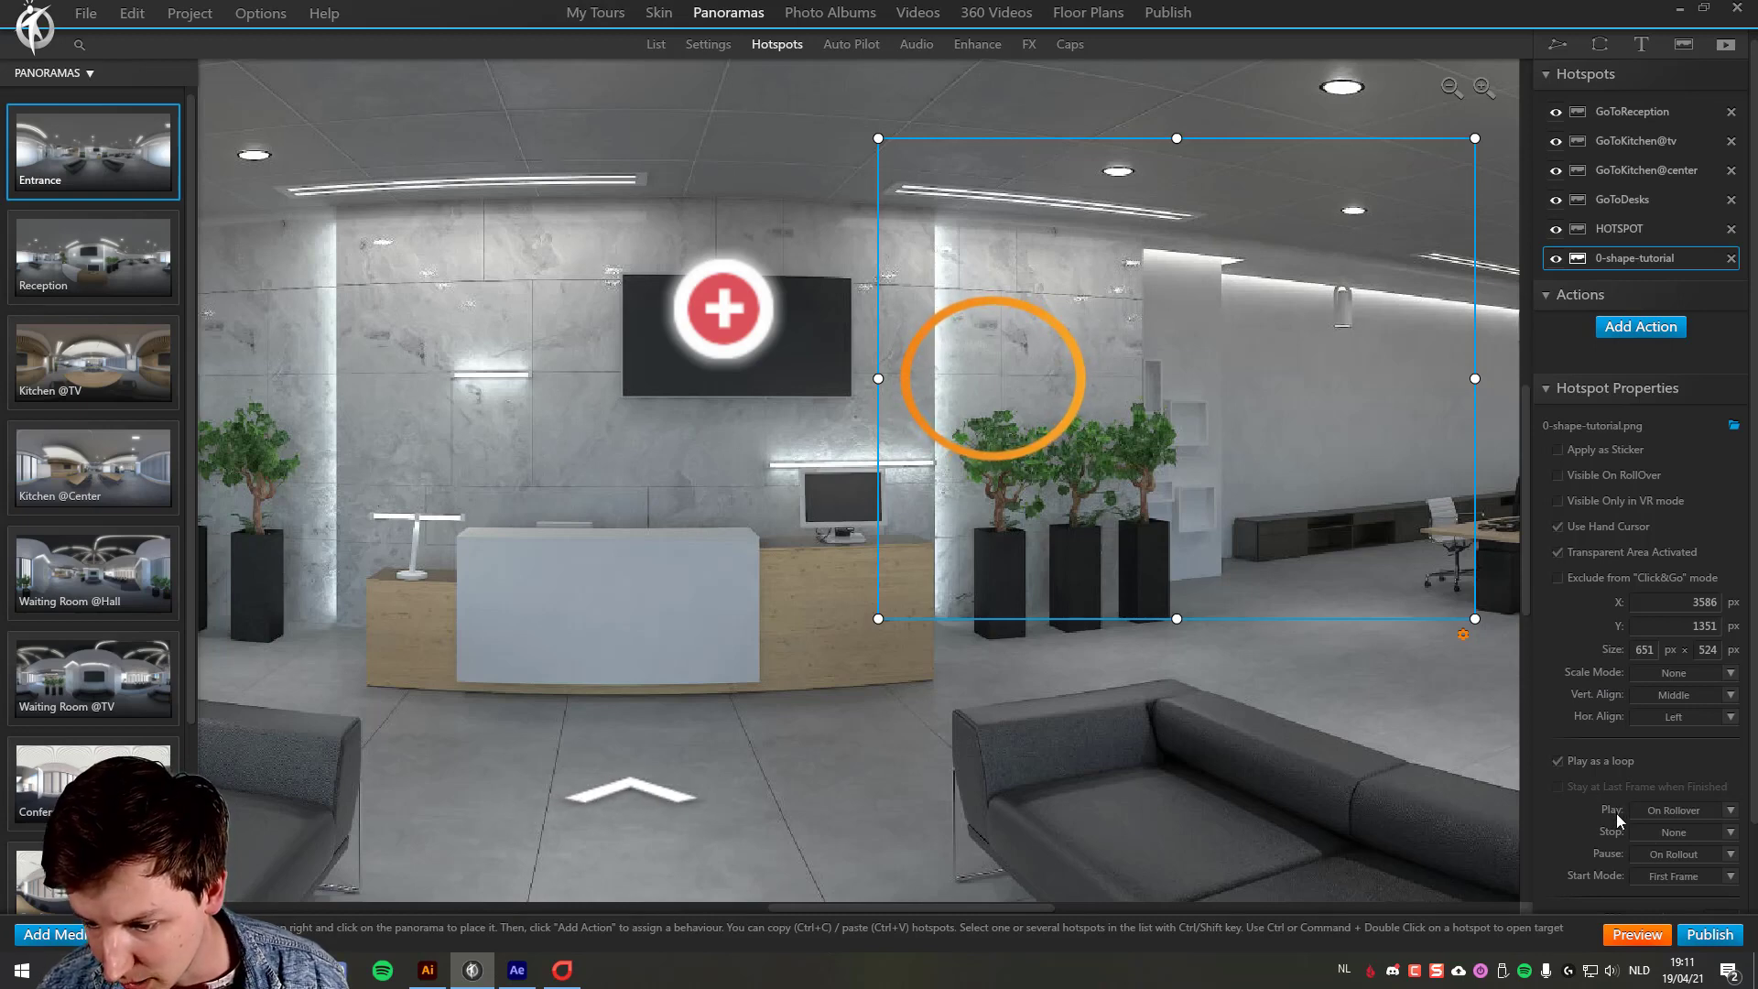
{"action": "left_click_drag", "start_coordinate": [1060, 424], "coordinate": [1054, 520]}
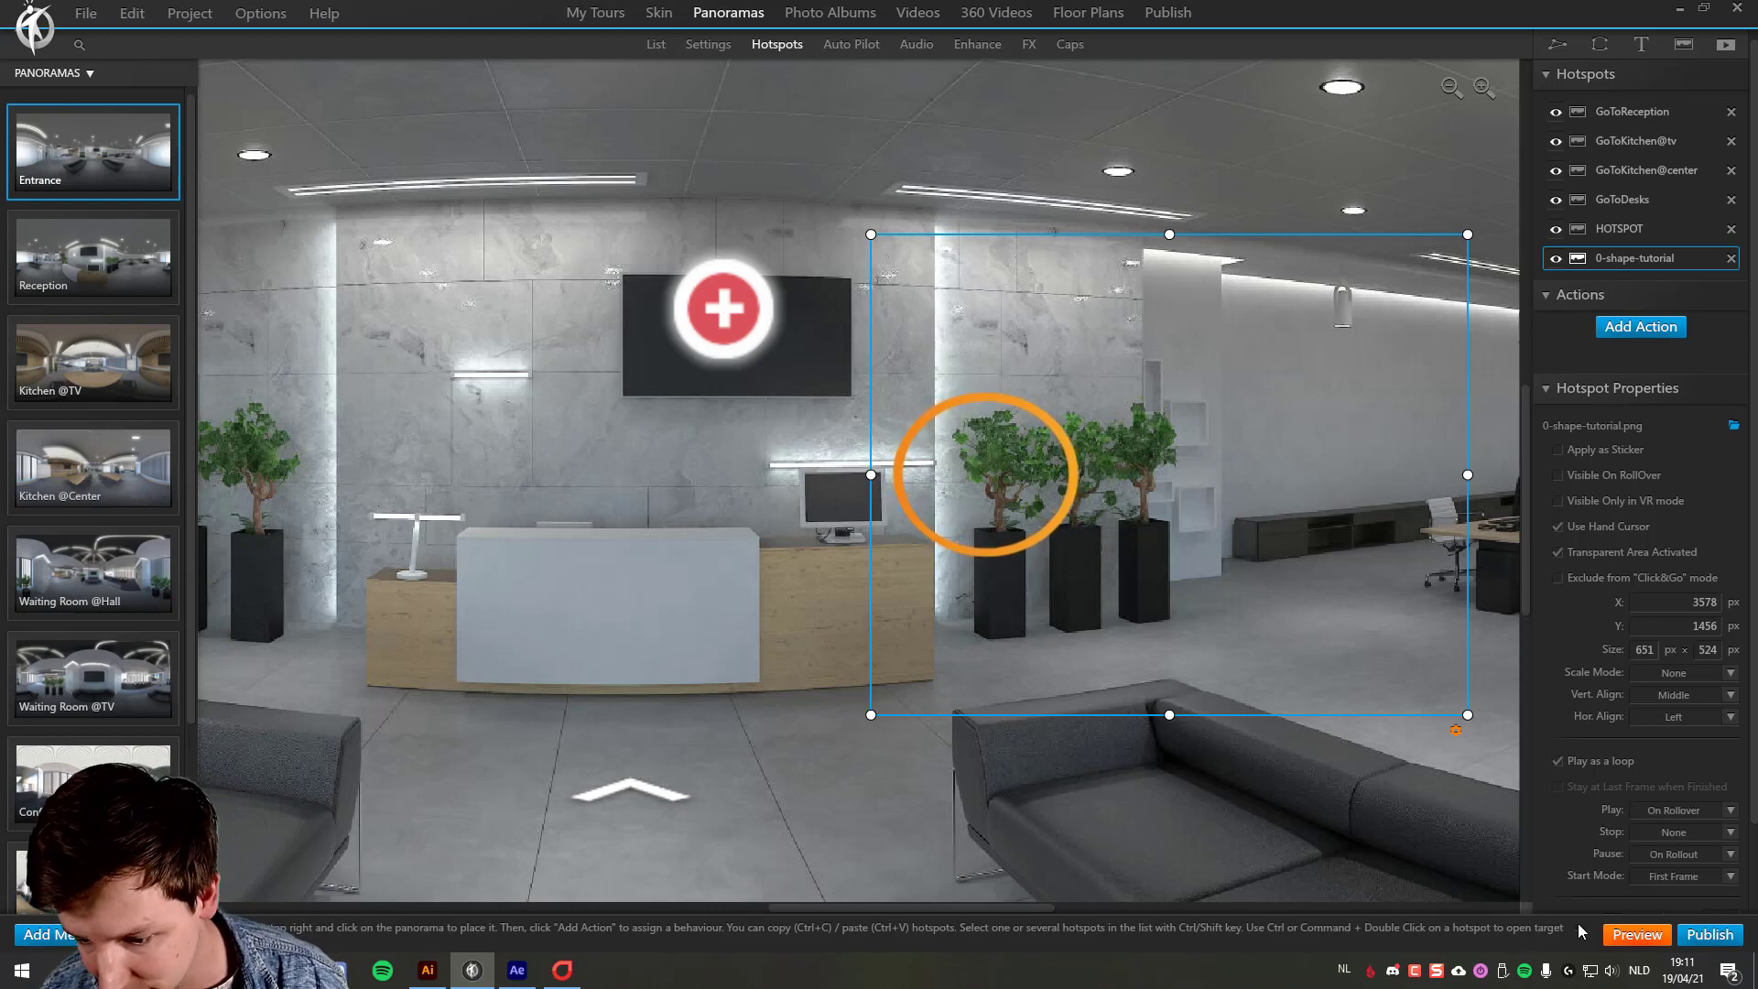
{"action": "left_click_drag", "start_coordinate": [1442, 399], "coordinate": [1245, 394]}
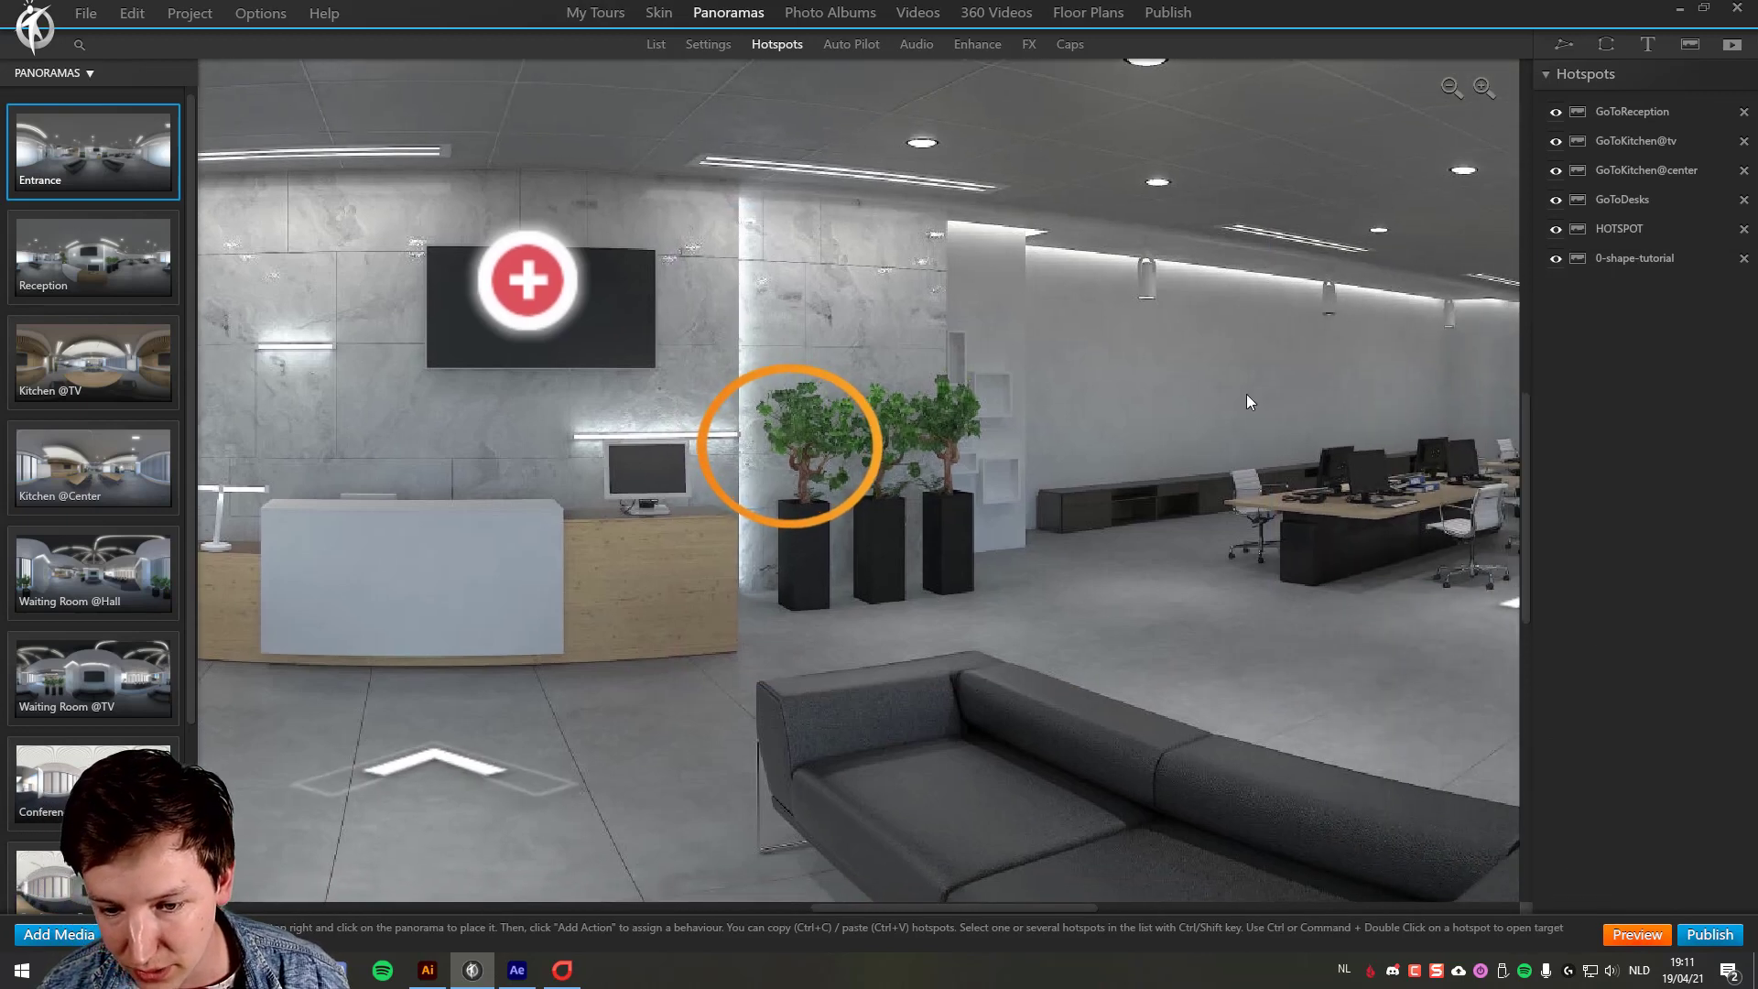
{"action": "left_click", "coordinate": [1145, 457]}
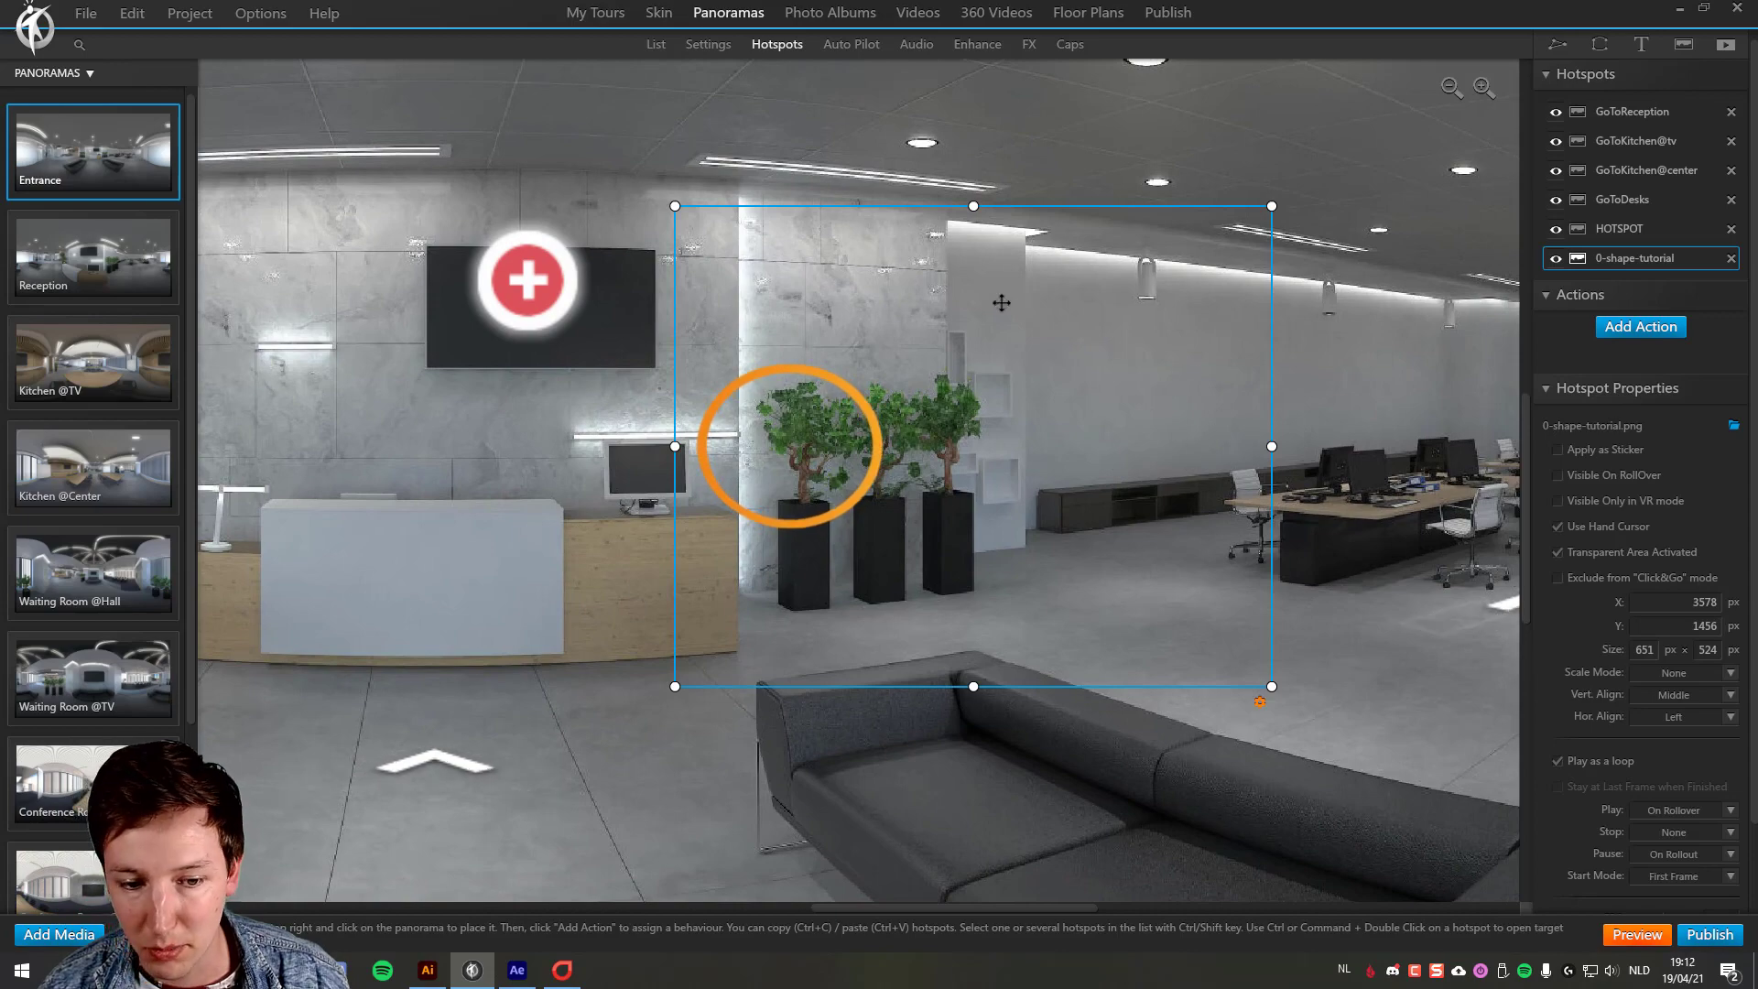
{"action": "left_click", "coordinate": [1637, 934]}
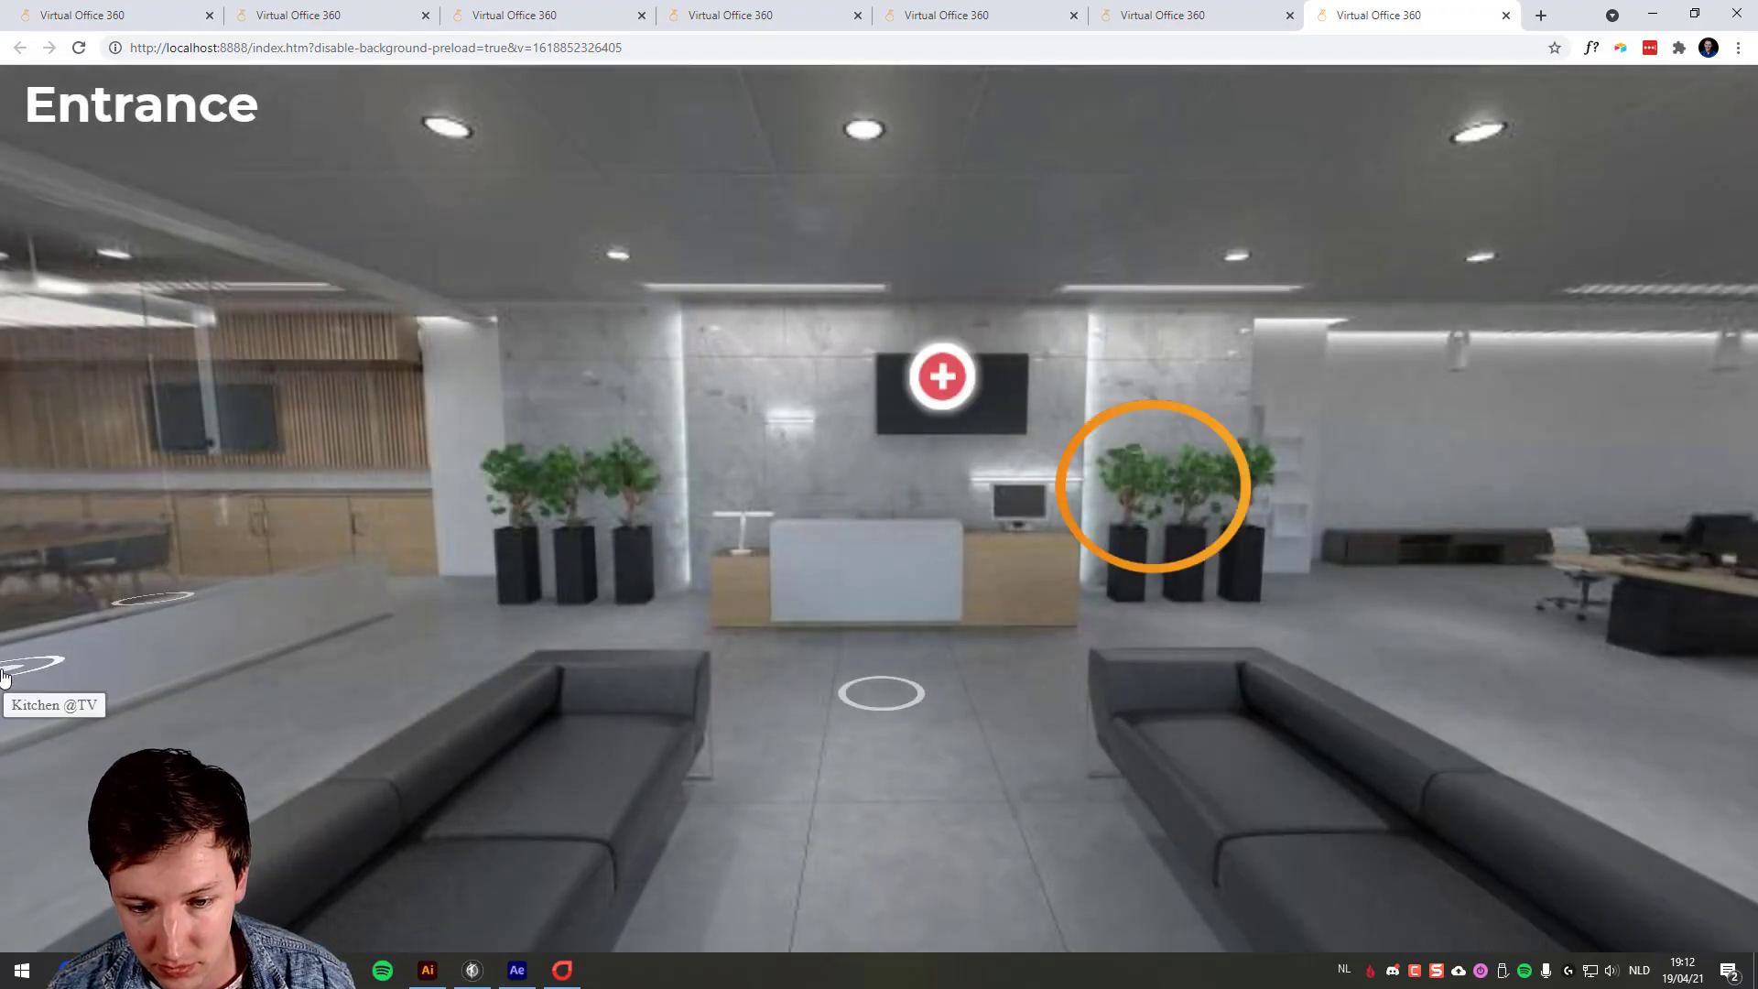
{"action": "left_click_drag", "start_coordinate": [363, 504], "coordinate": [196, 361]}
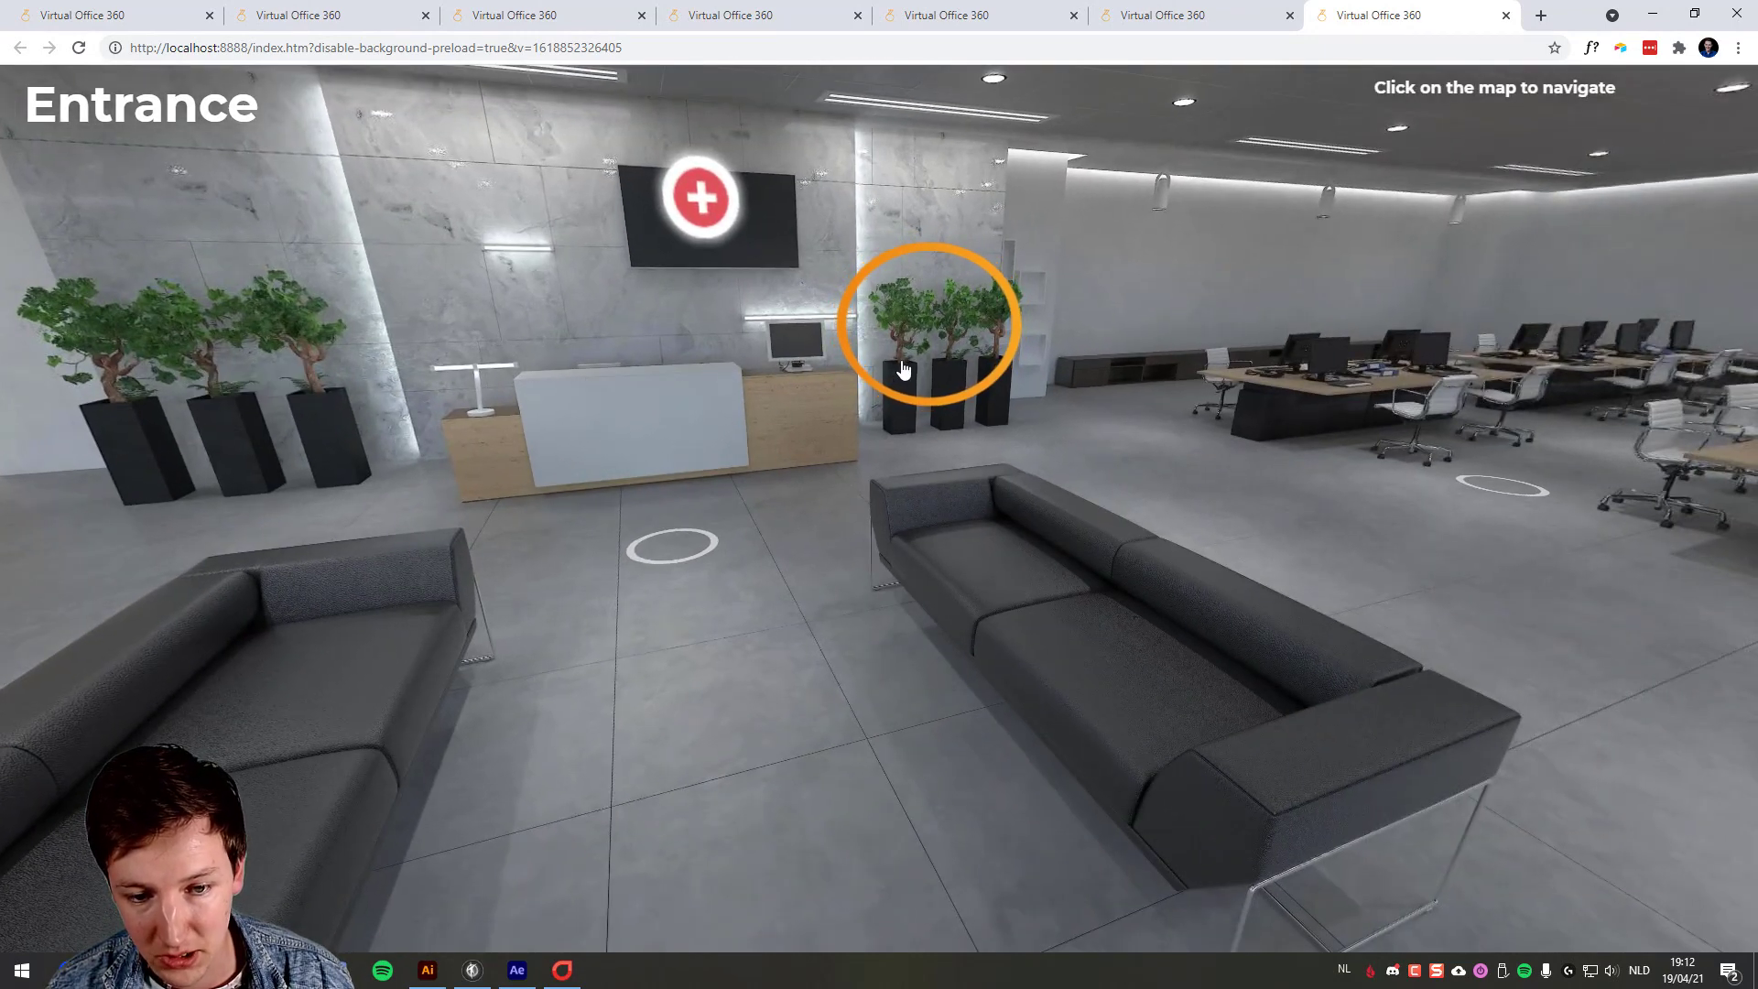
{"action": "left_click_drag", "start_coordinate": [654, 352], "coordinate": [1264, 824]}
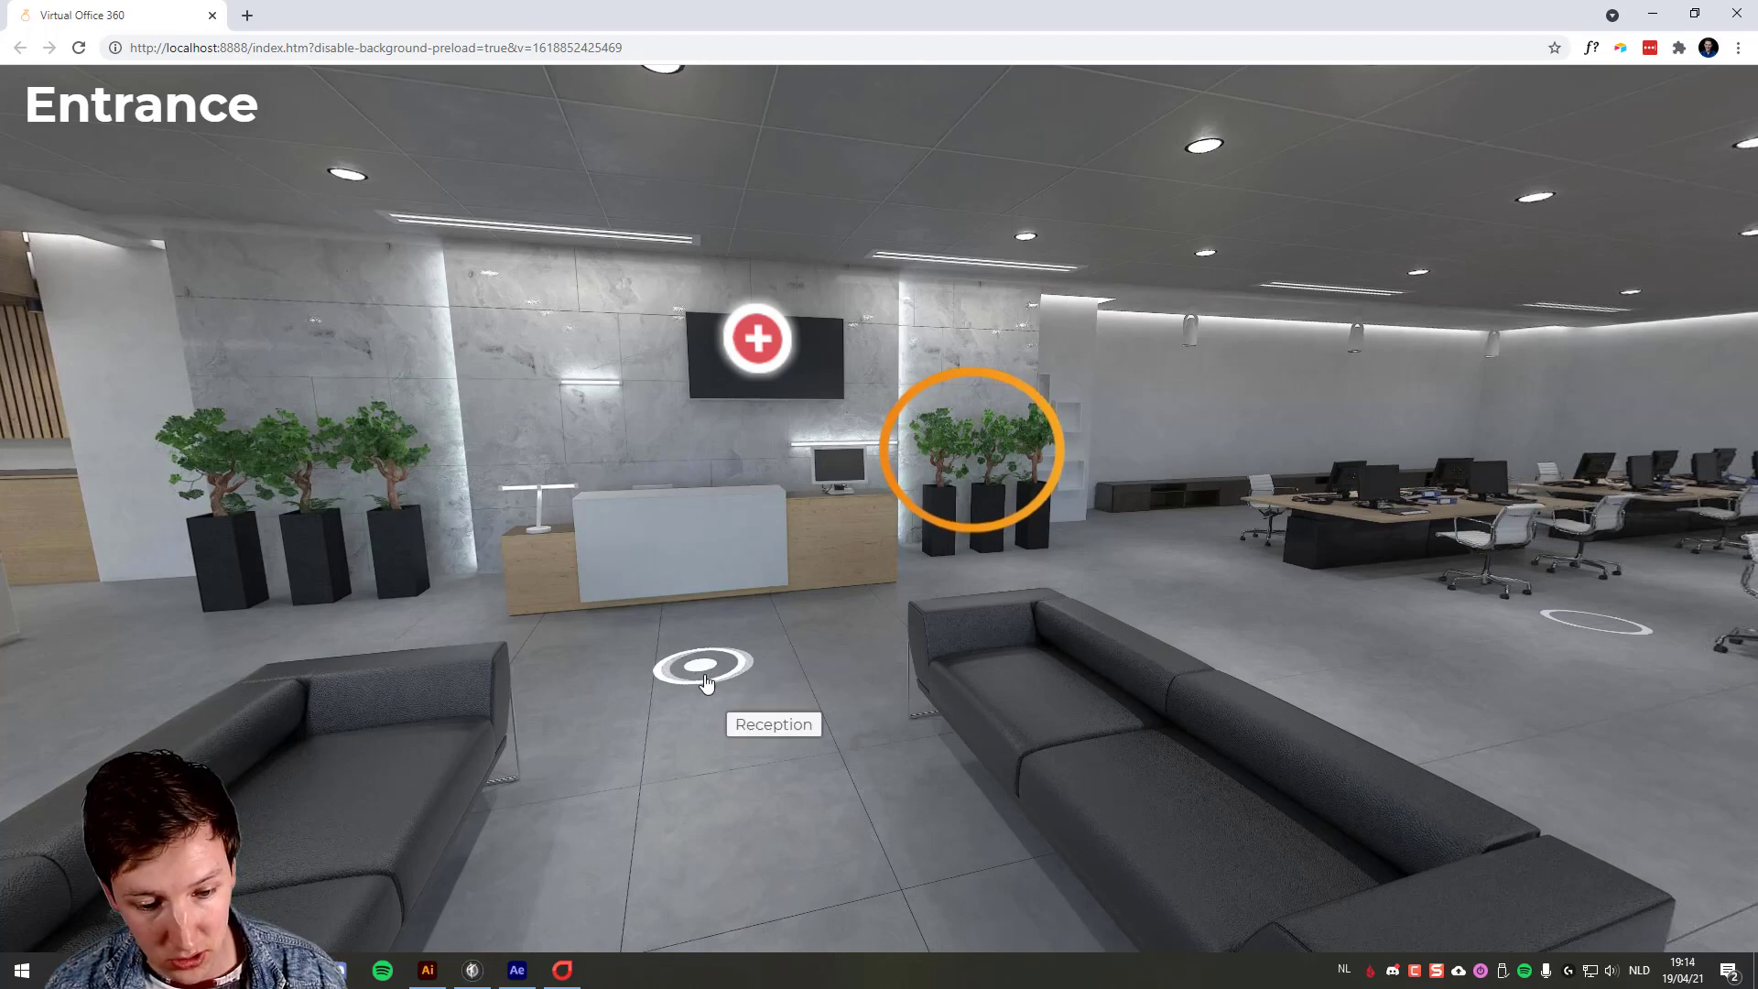
Step: Make the 0-shape layer in 0-shape 2 3D and tilt it back to about -73° X Rotation
{"action": "left_click", "coordinate": [516, 969]}
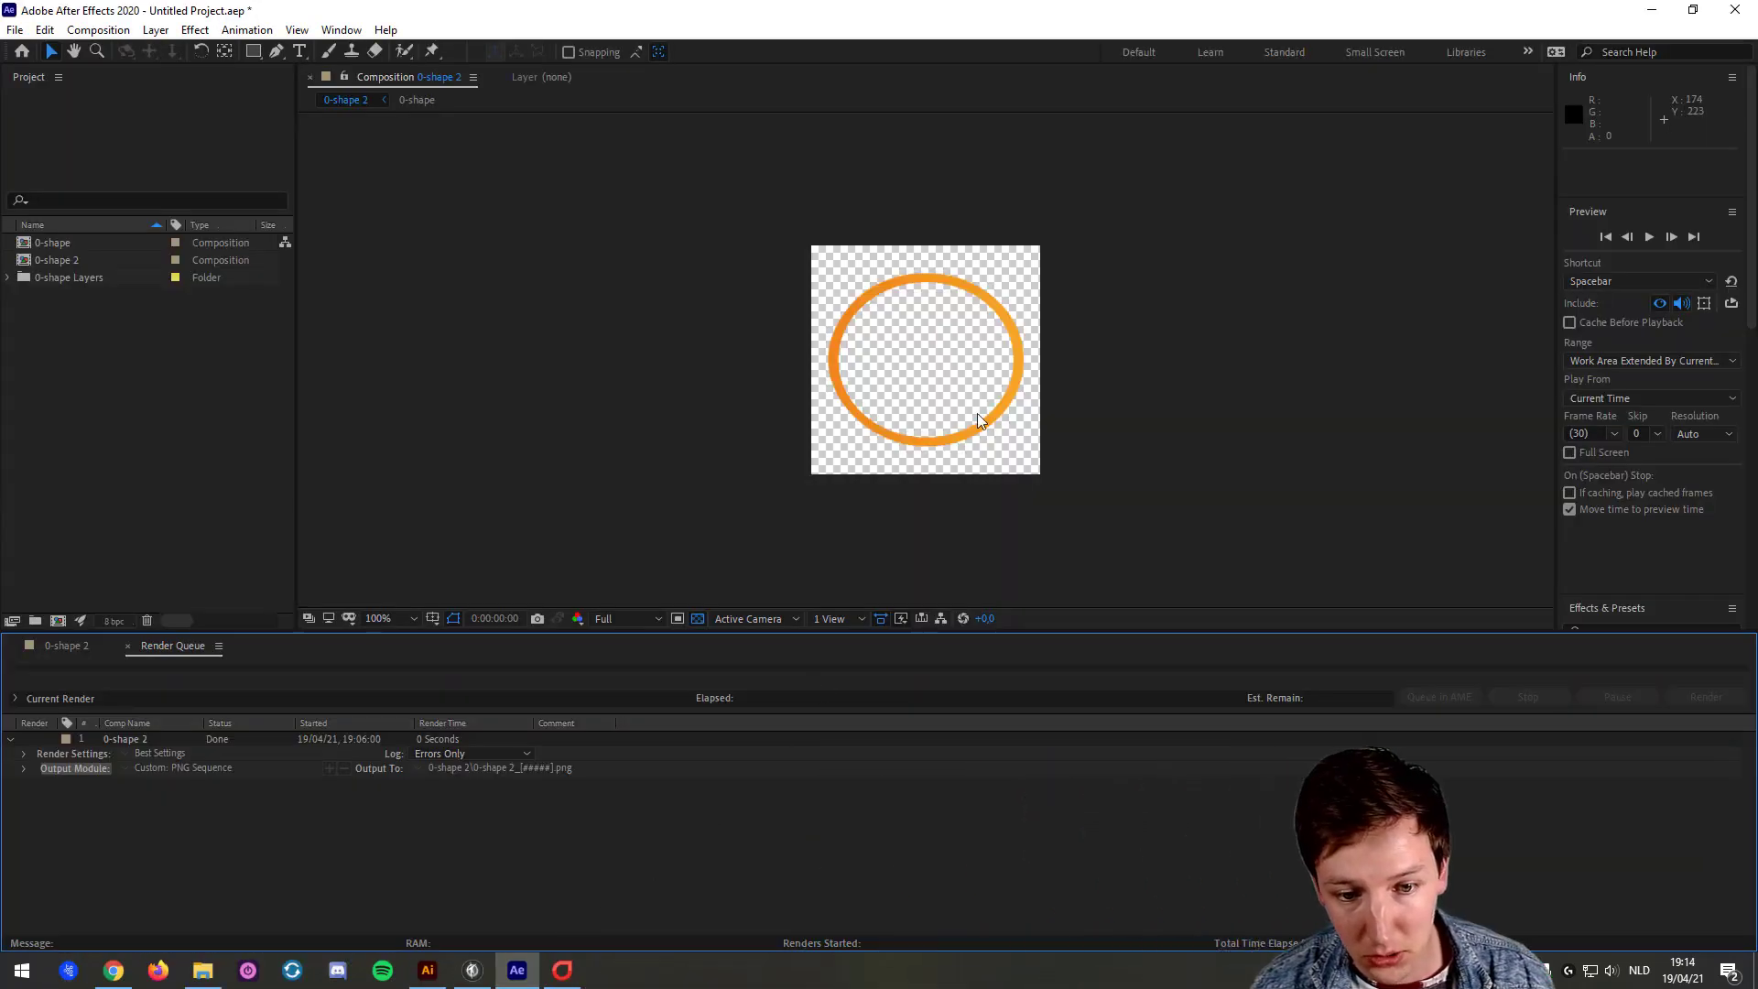
{"action": "left_click", "coordinate": [61, 646]}
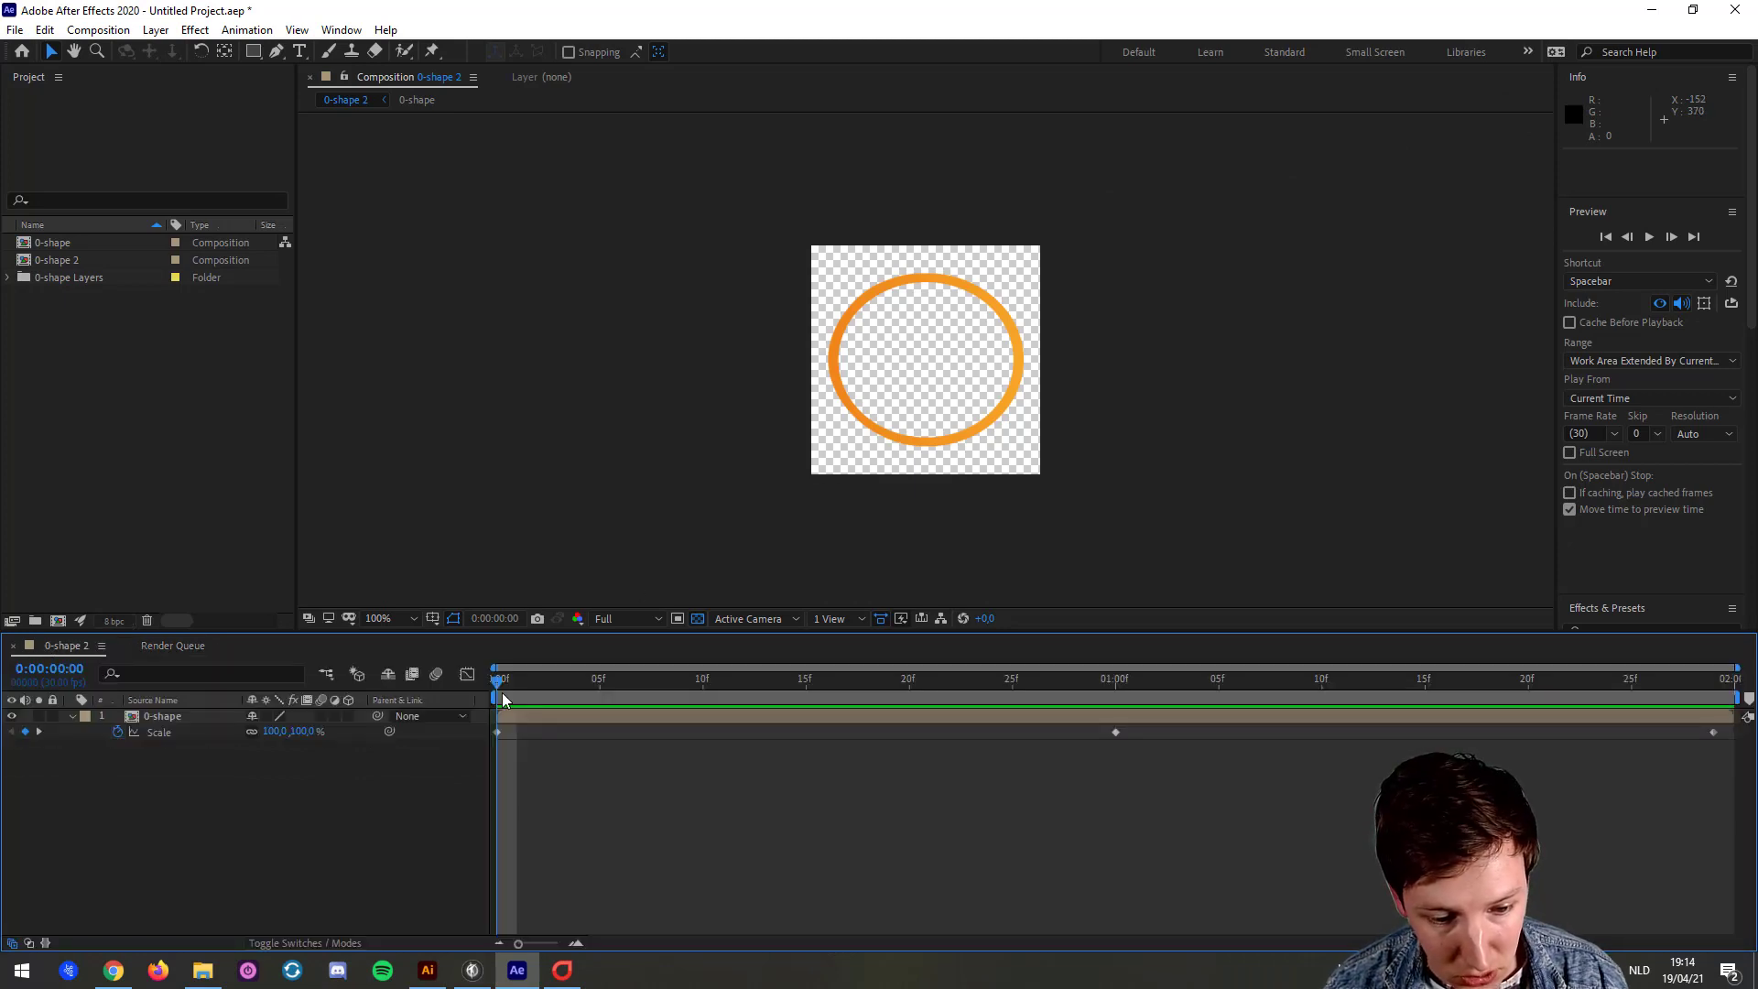
{"action": "left_click", "coordinate": [348, 716]}
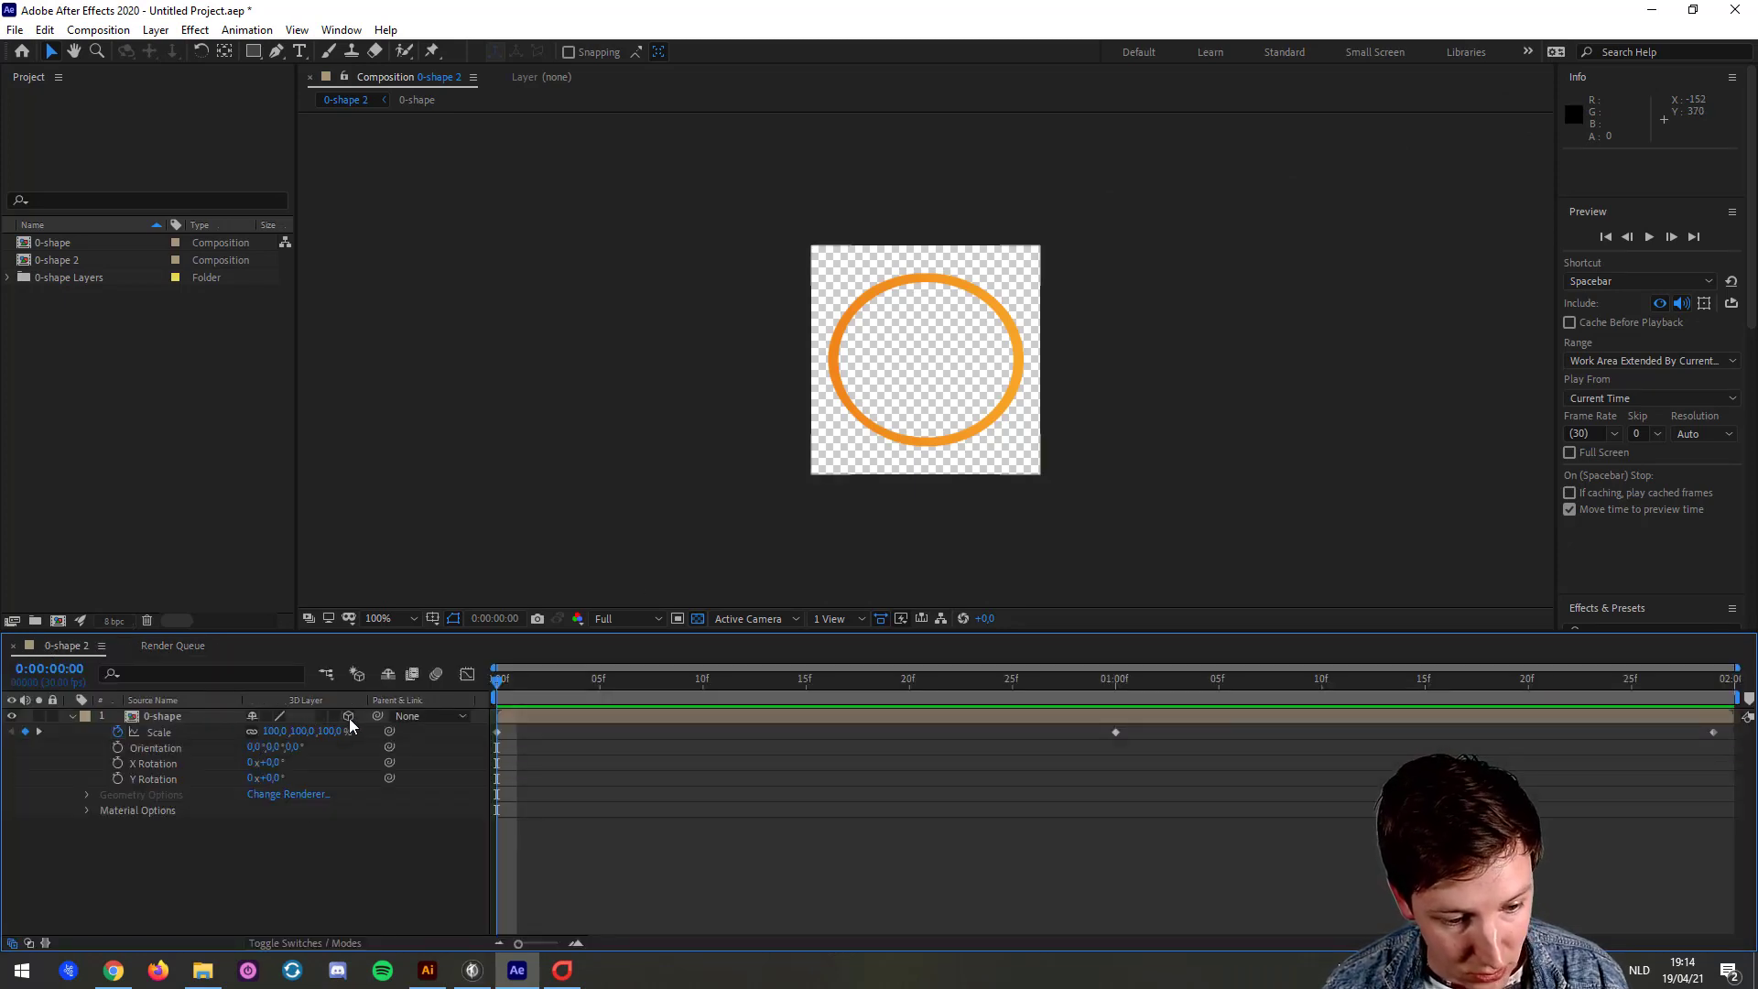
{"action": "left_click", "coordinate": [171, 718]}
{"action": "key", "text": "r"}
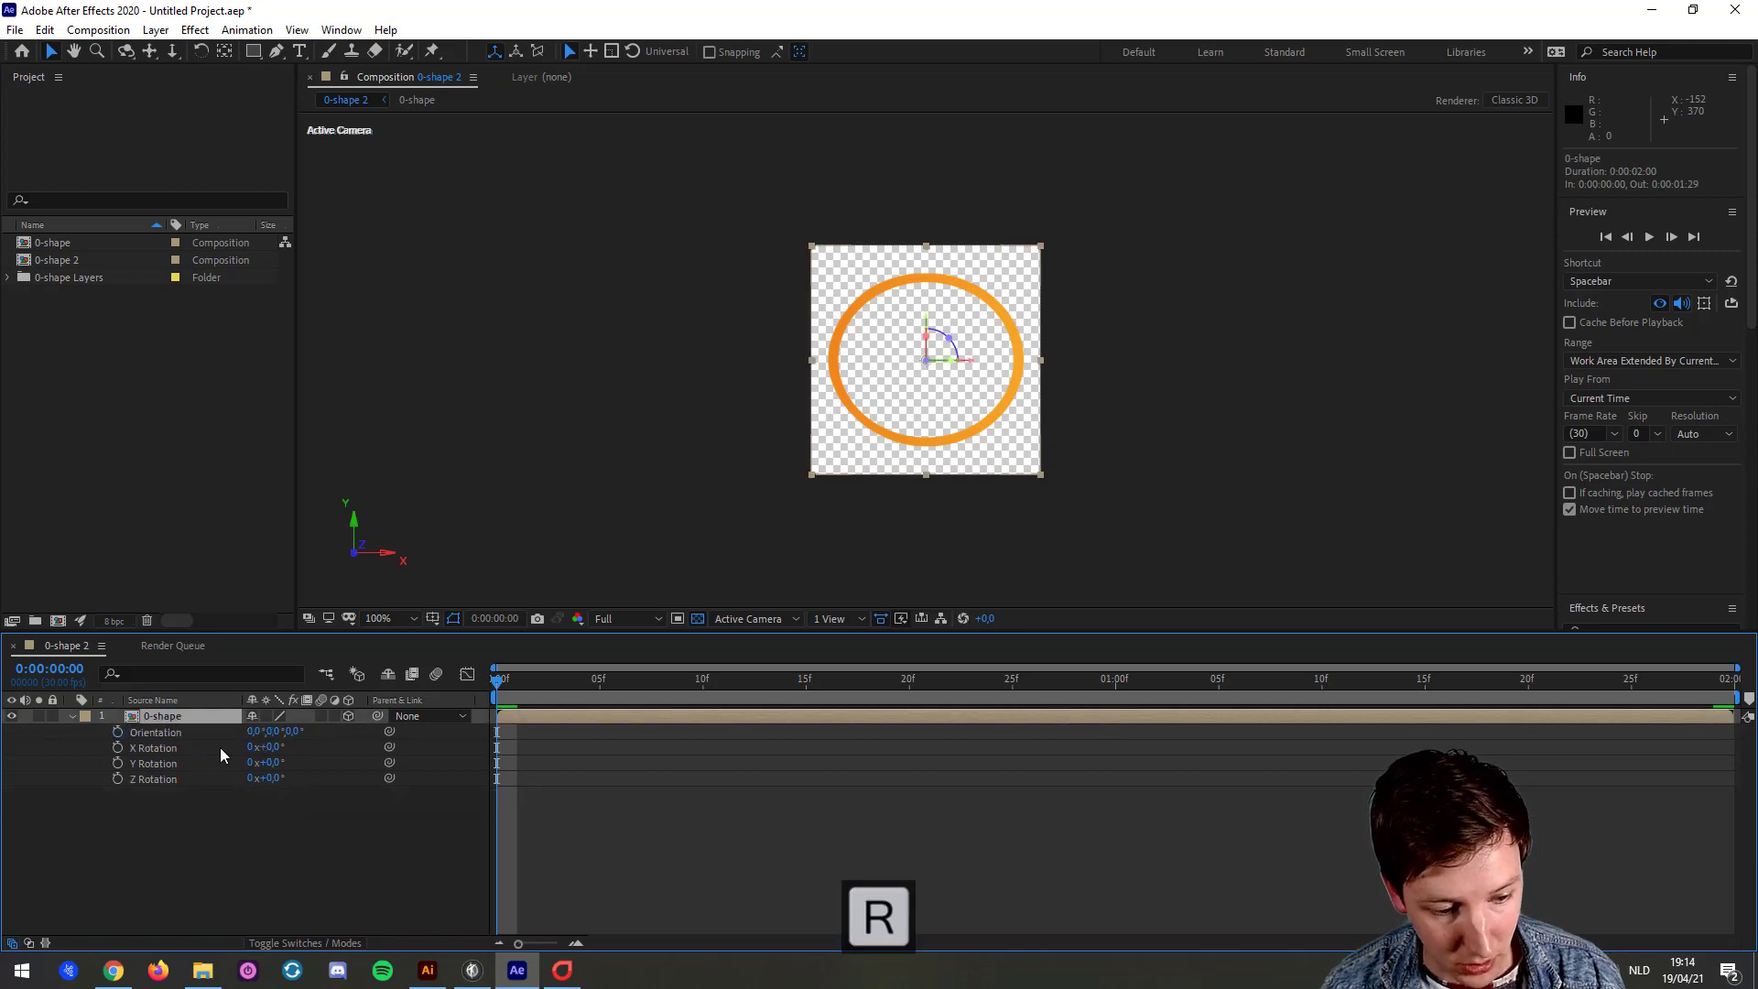
{"action": "left_click_drag", "start_coordinate": [291, 735], "coordinate": [202, 740]}
{"action": "key", "text": "ctrl+z"}
{"action": "key", "text": "ctrl+z"}
{"action": "key", "text": "ctrl+z"}
{"action": "left_click", "coordinate": [176, 870]}
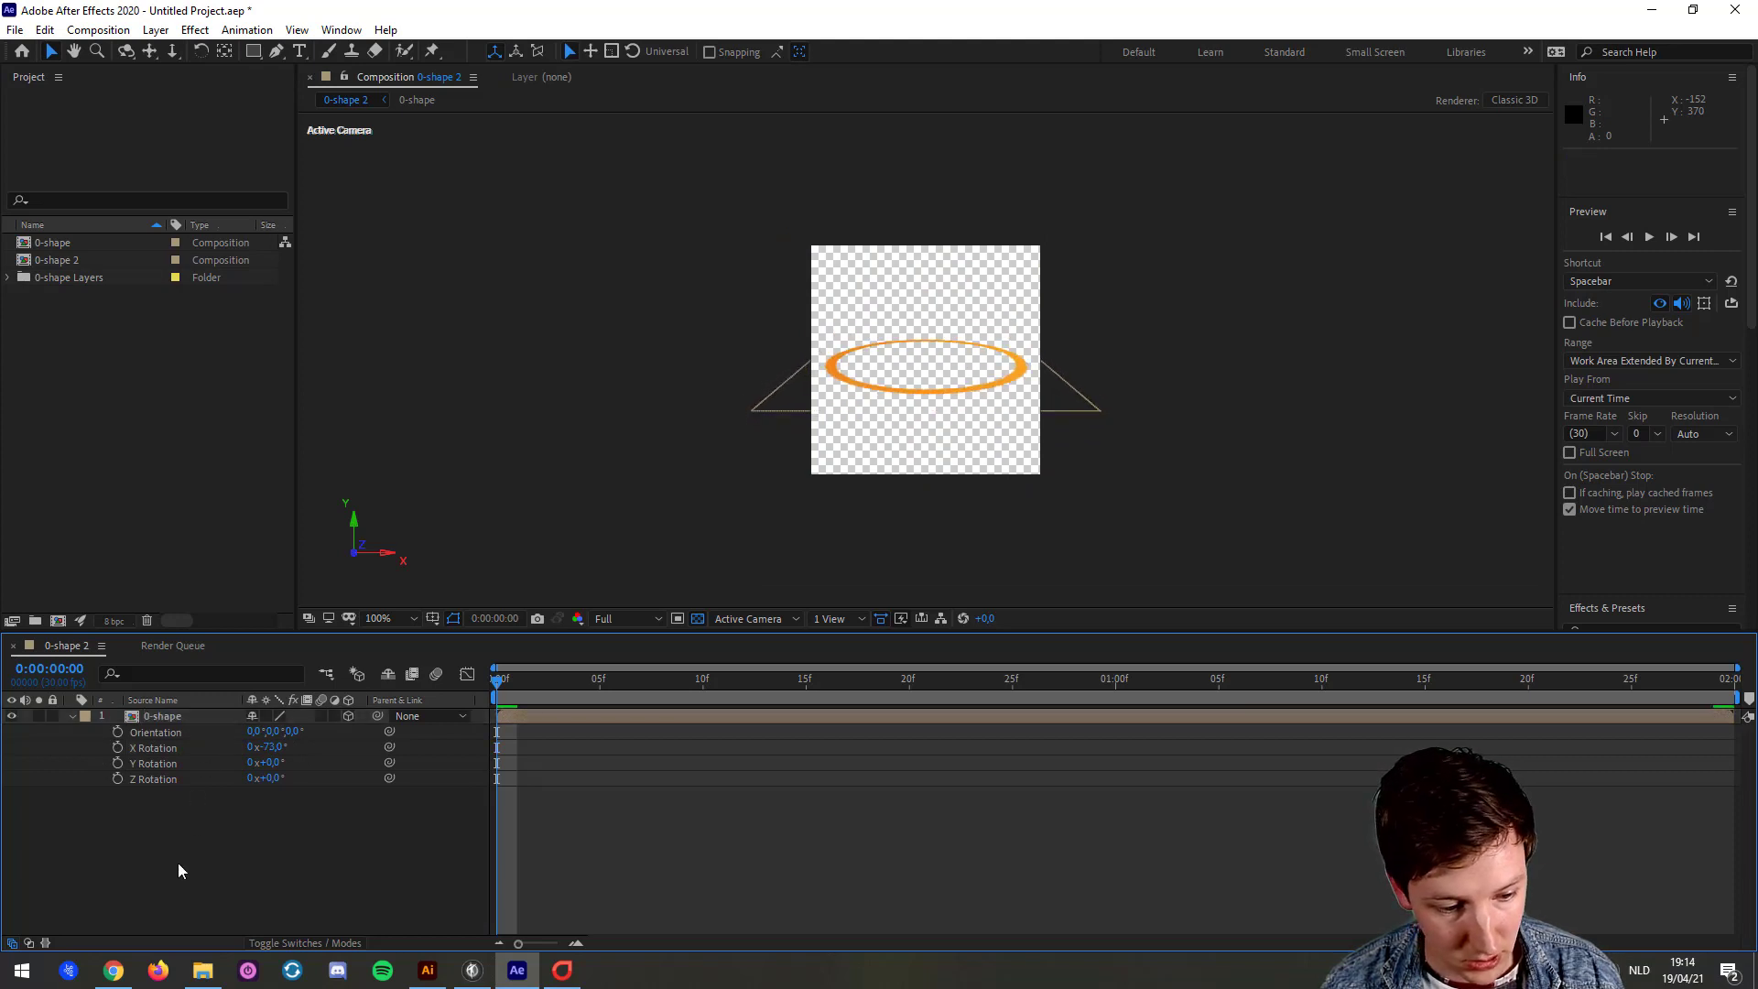
Step: Queue 0-shape 2 for rendering as a PNG Sequence with RGB + Alpha channels
{"action": "key", "text": "ctrl+m"}
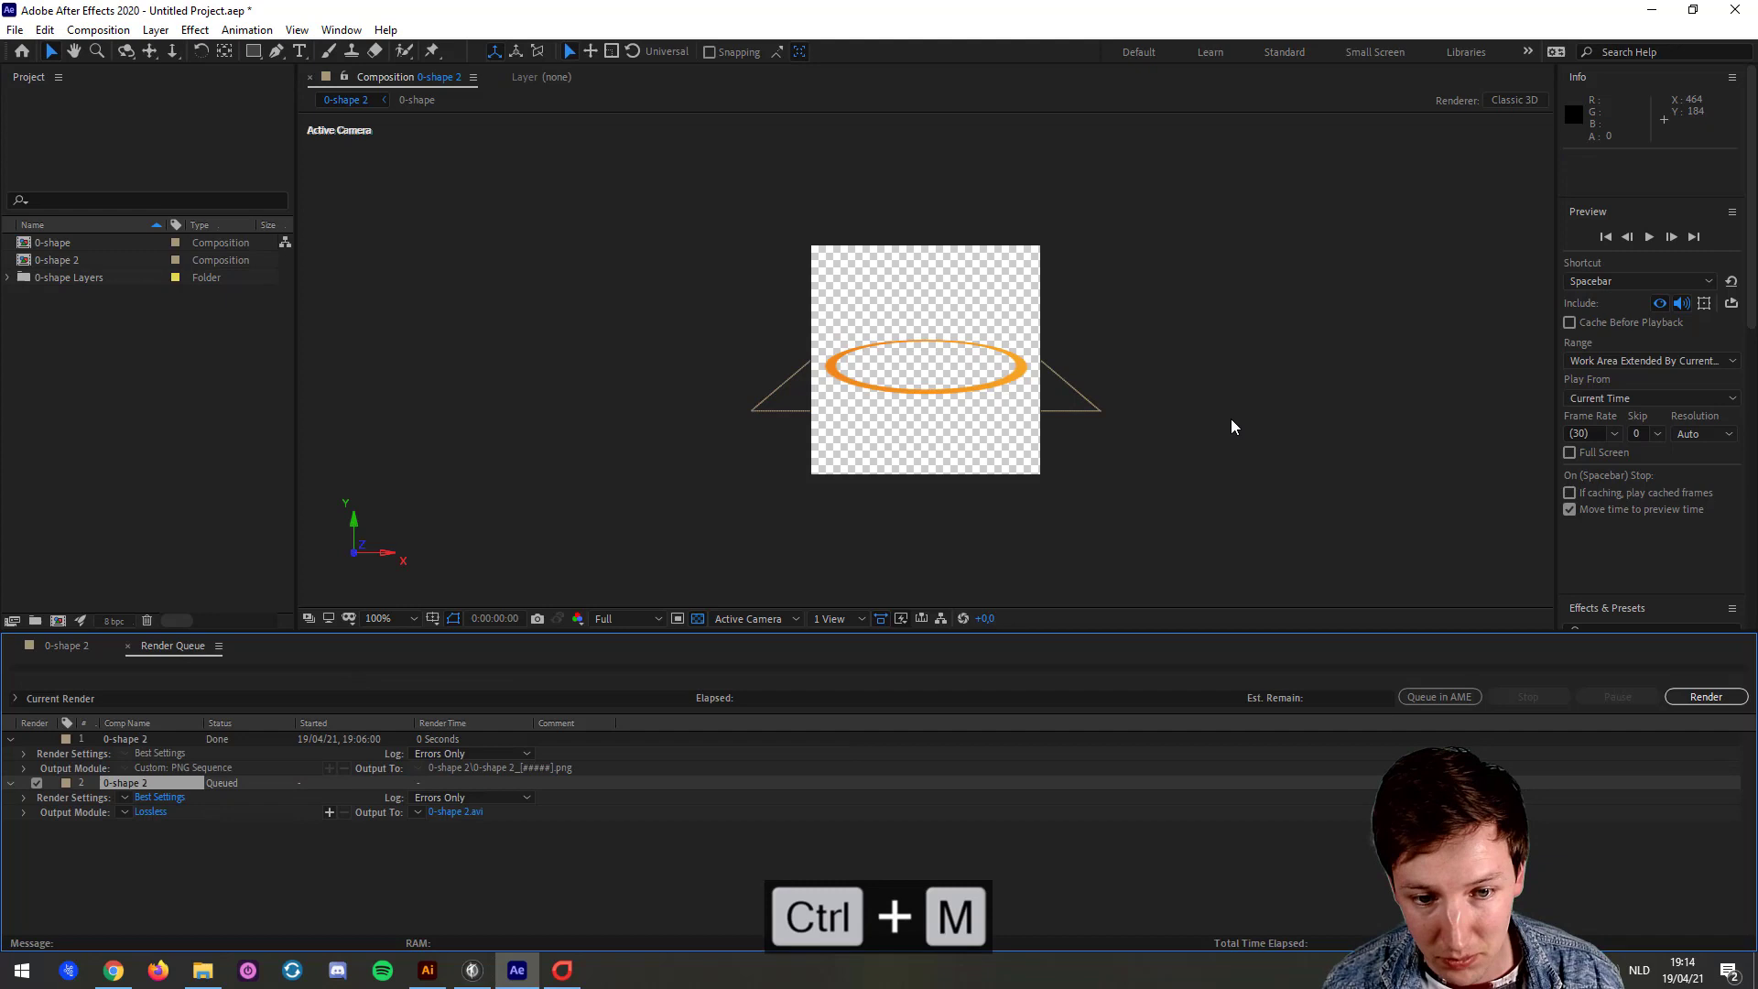
{"action": "left_click", "coordinate": [151, 813]}
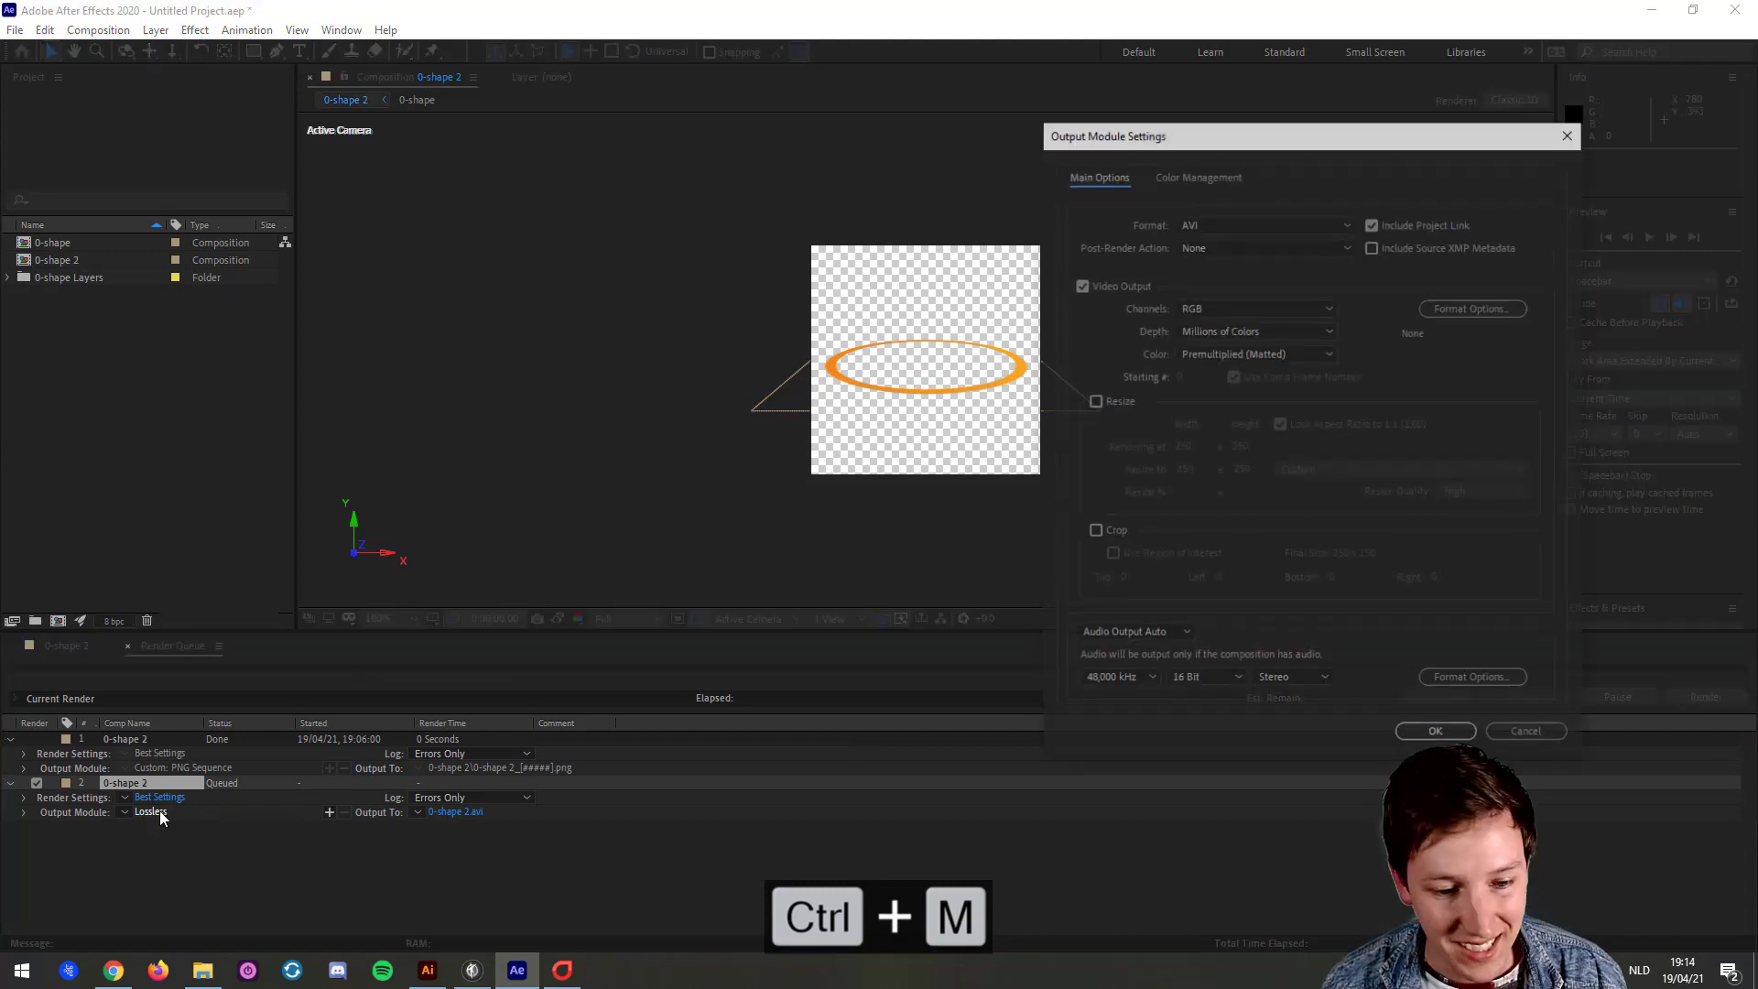
{"action": "left_click", "coordinate": [1240, 223]}
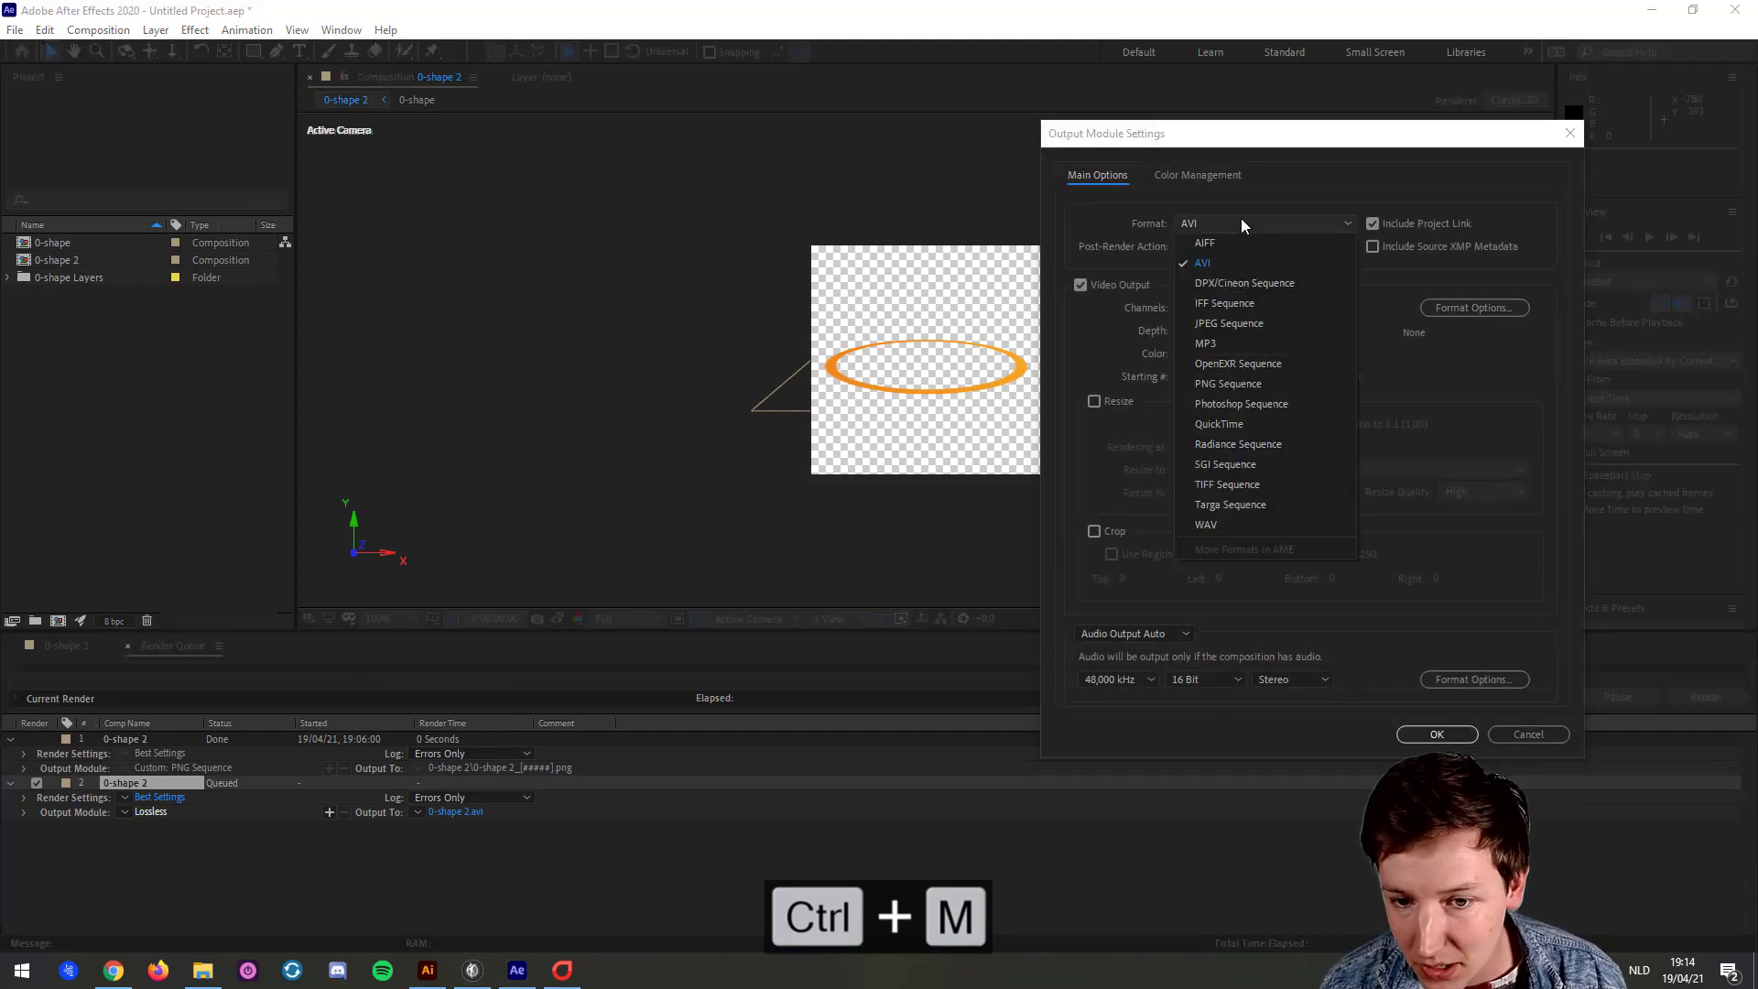
{"action": "left_click", "coordinate": [1232, 384]}
{"action": "left_click", "coordinate": [1238, 311]}
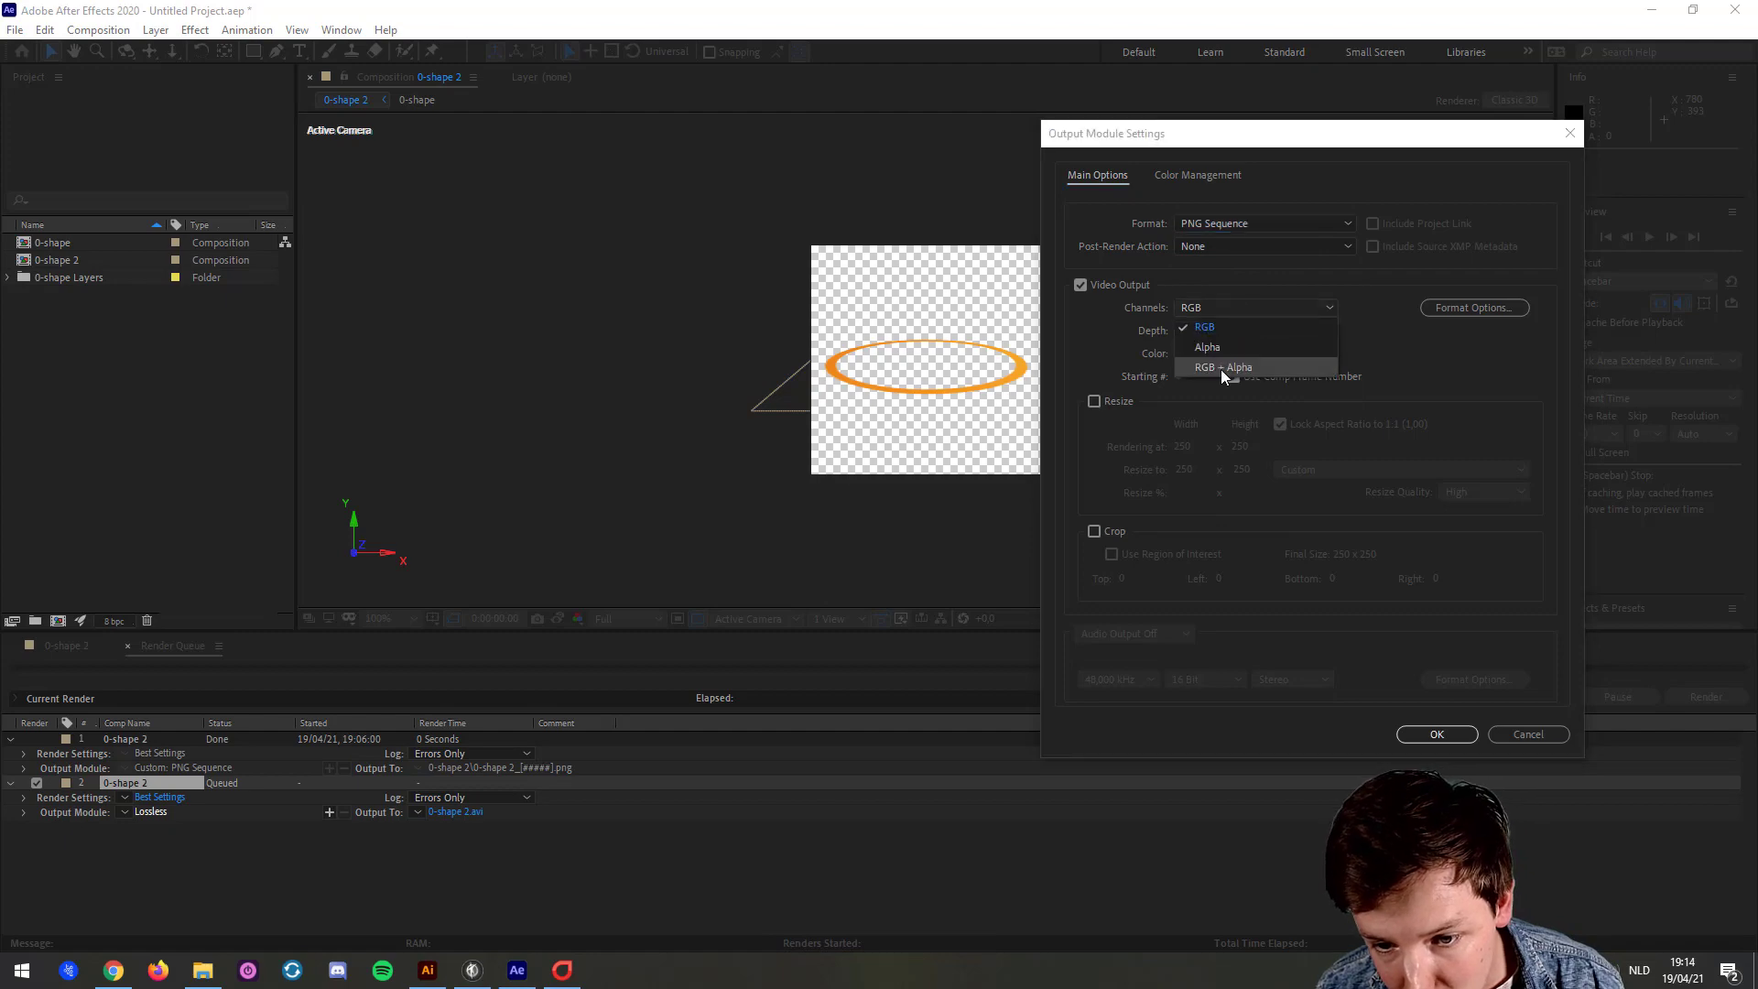
{"action": "left_click", "coordinate": [1222, 370]}
{"action": "left_click", "coordinate": [1437, 734]}
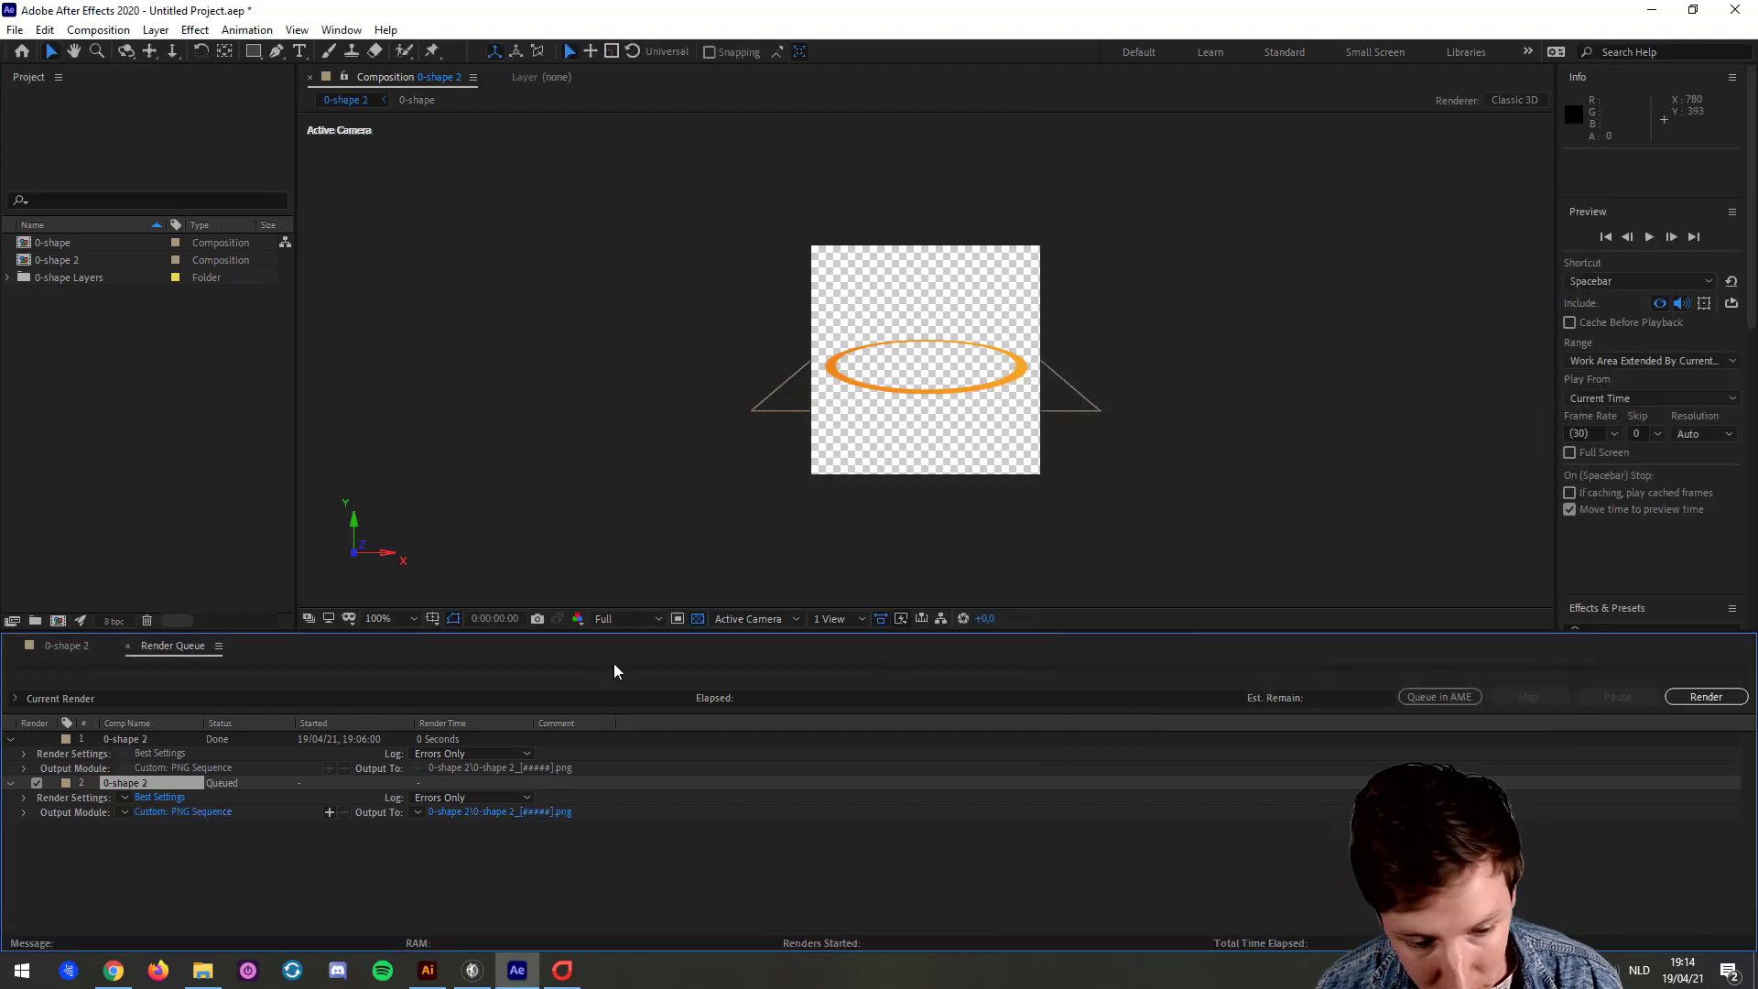
Step: Send the render output into a new folder named 0-shape-ground
{"action": "left_click", "coordinate": [499, 812]}
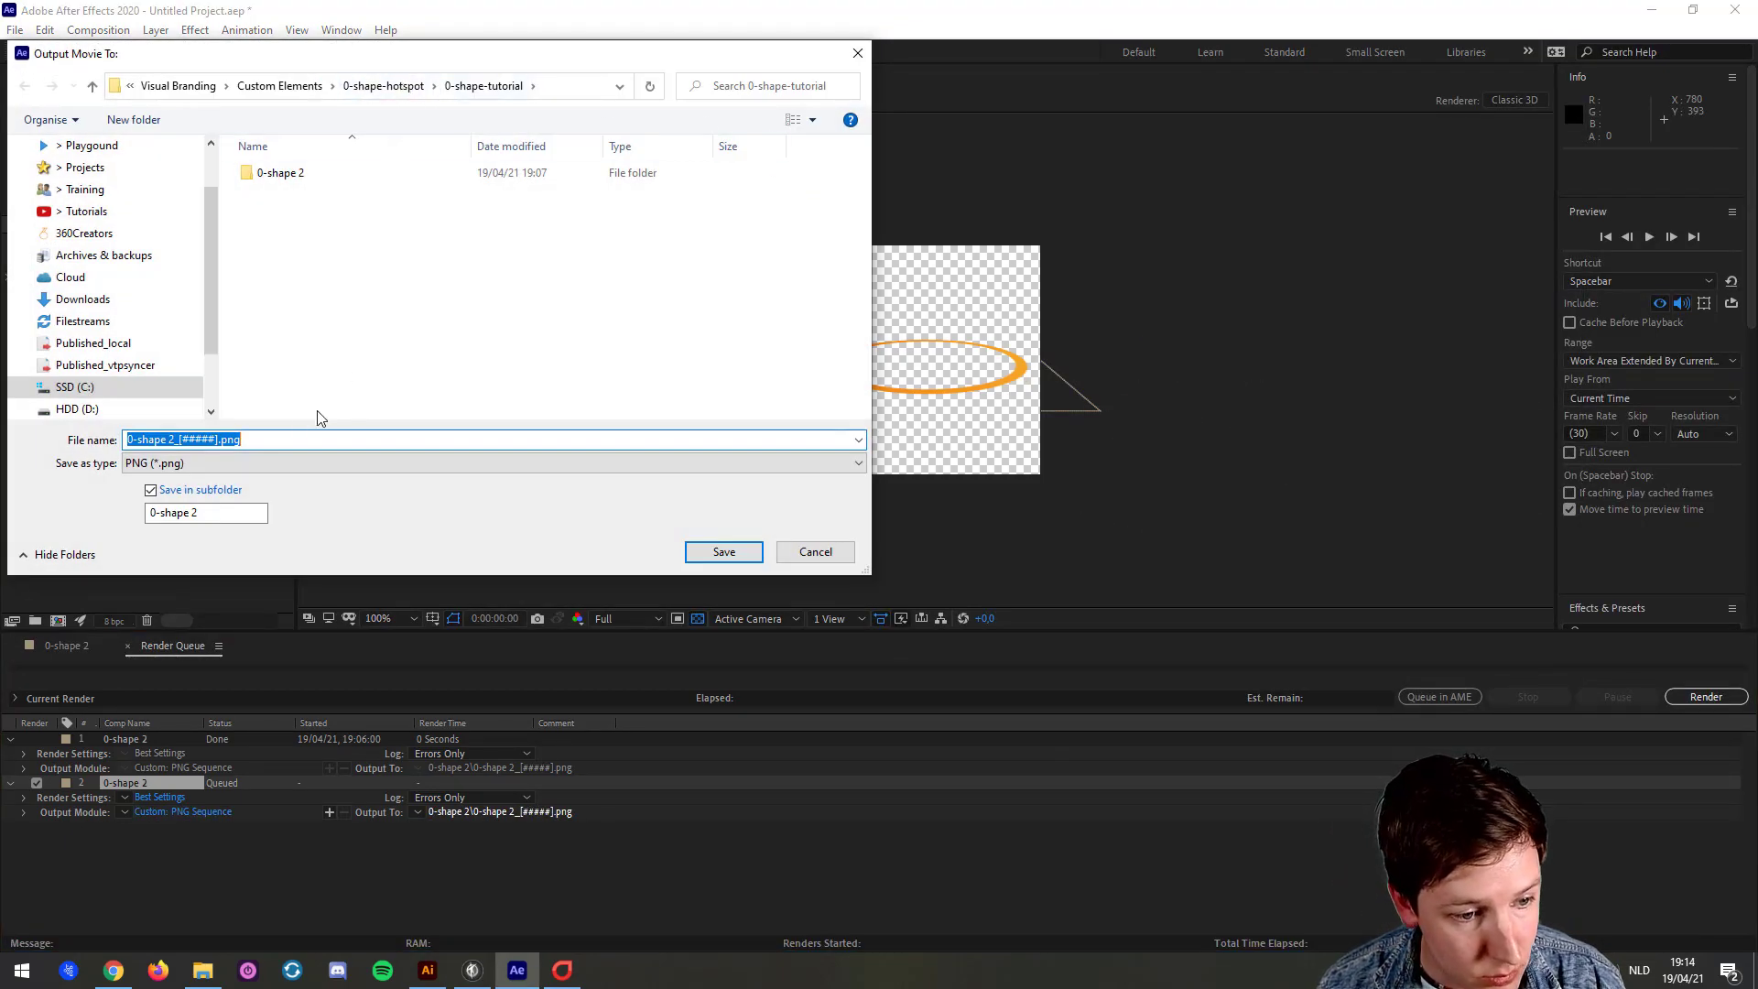
{"action": "right_click", "coordinate": [380, 228]}
{"action": "mouse_move", "coordinate": [488, 417]}
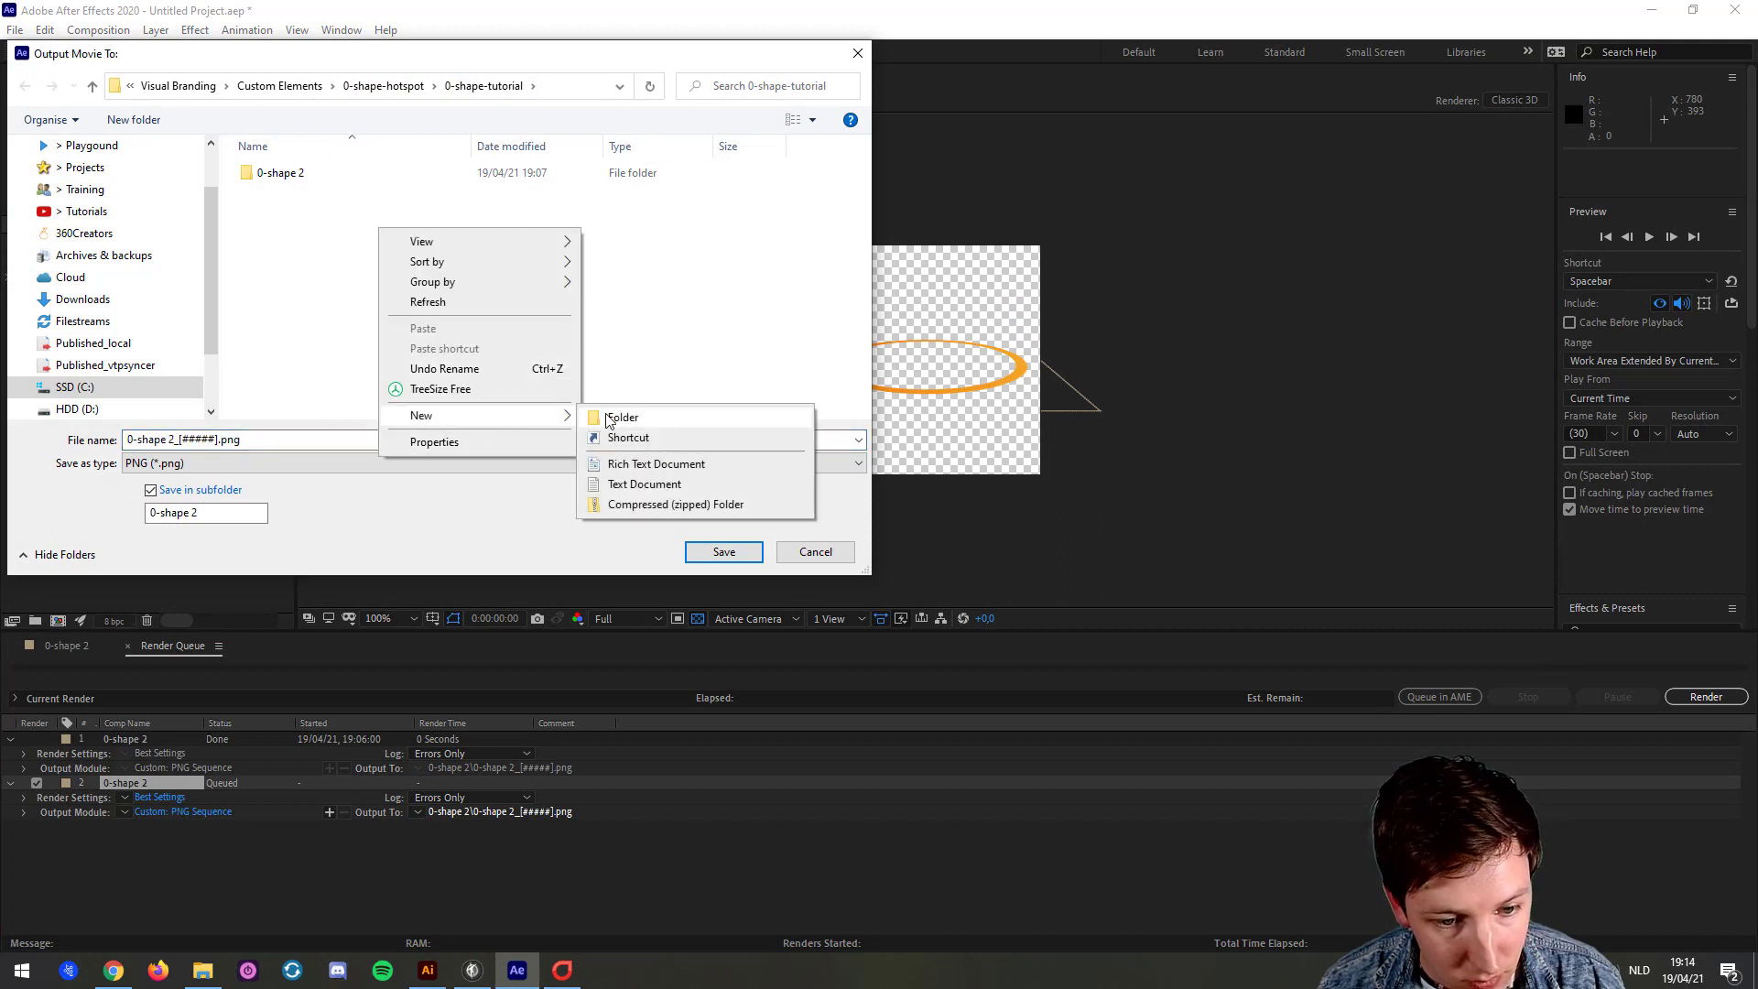
{"action": "left_click", "coordinate": [613, 421]}
{"action": "type", "text": "0-shape-ground"}
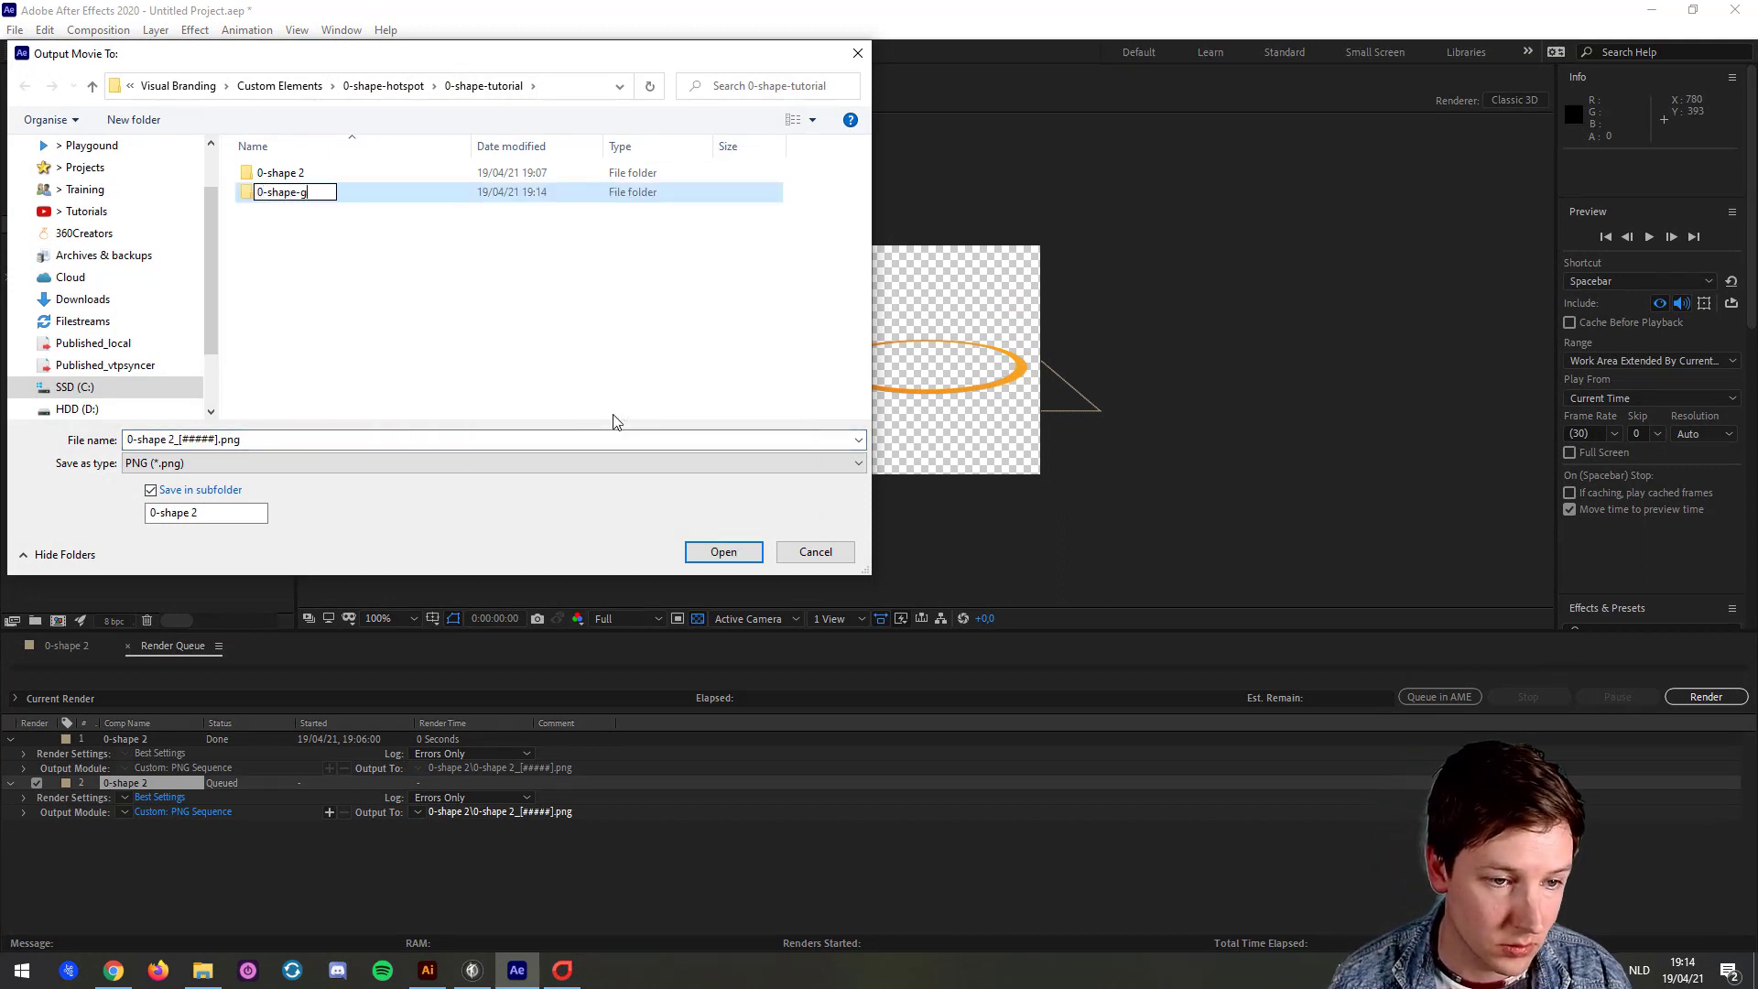
{"action": "key", "text": "Return"}
{"action": "key", "text": "Return"}
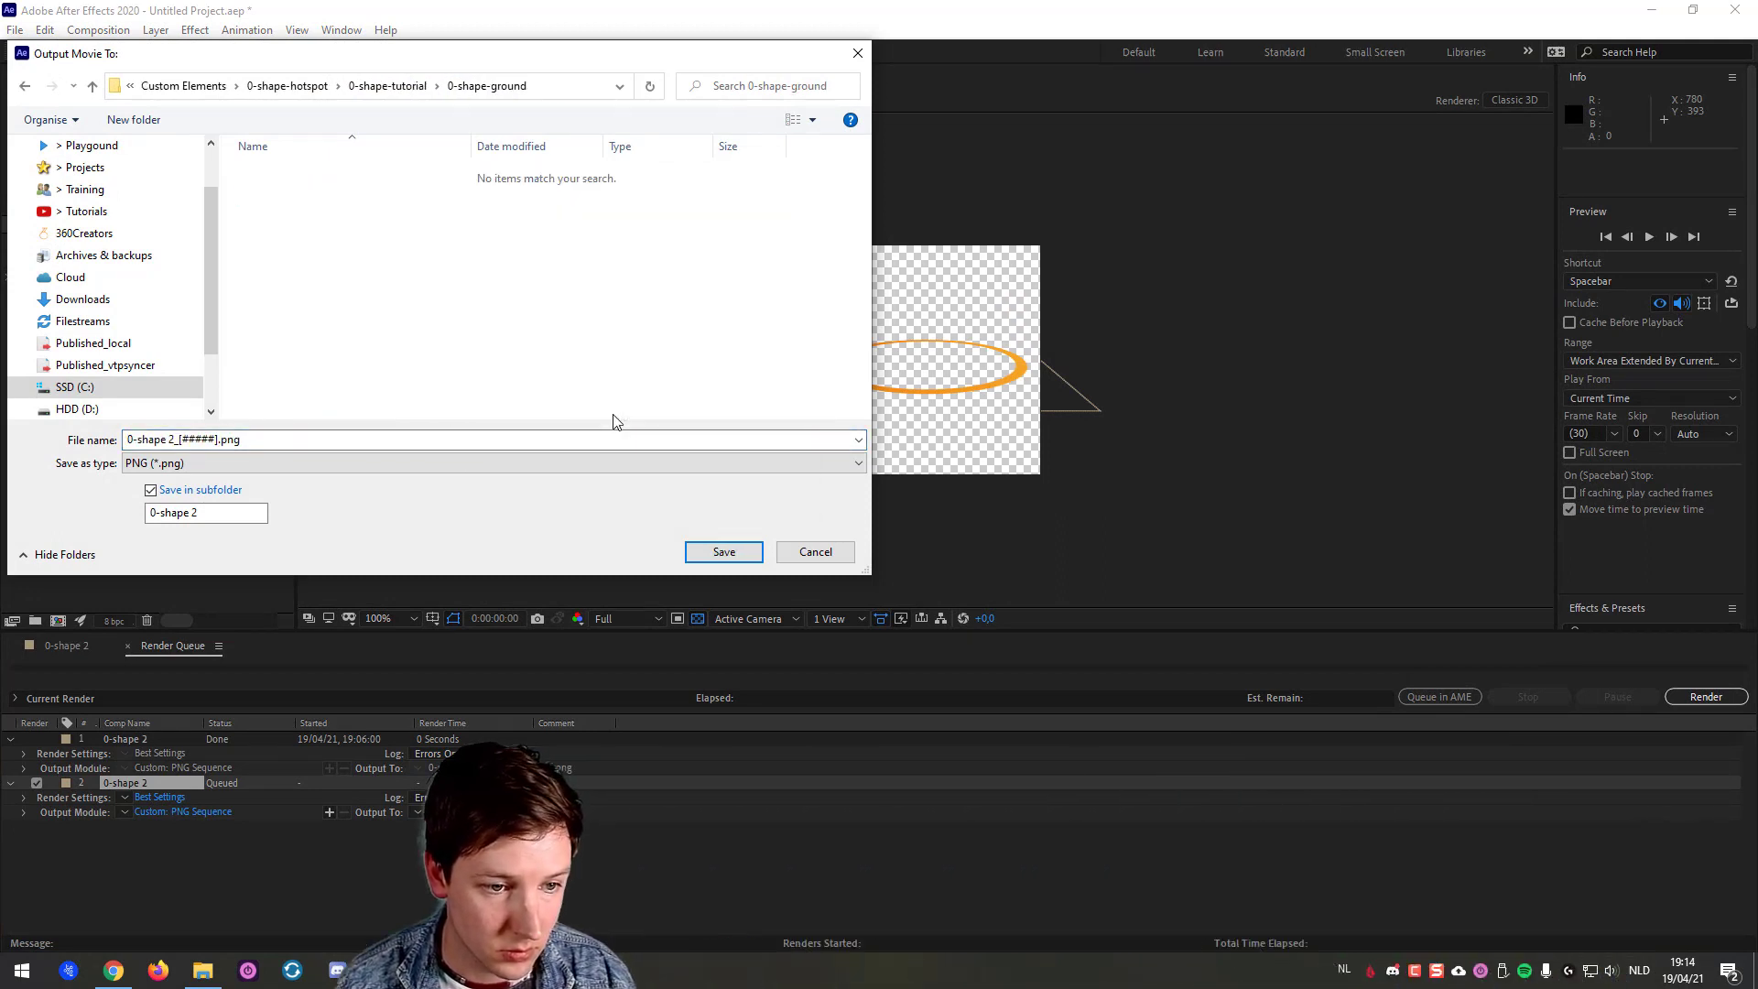
{"action": "left_click", "coordinate": [724, 552]}
Step: Render the tilted ring frames and open the new 0-shape 2 frames folder in 0-shape-ground
{"action": "left_click", "coordinate": [1709, 697]}
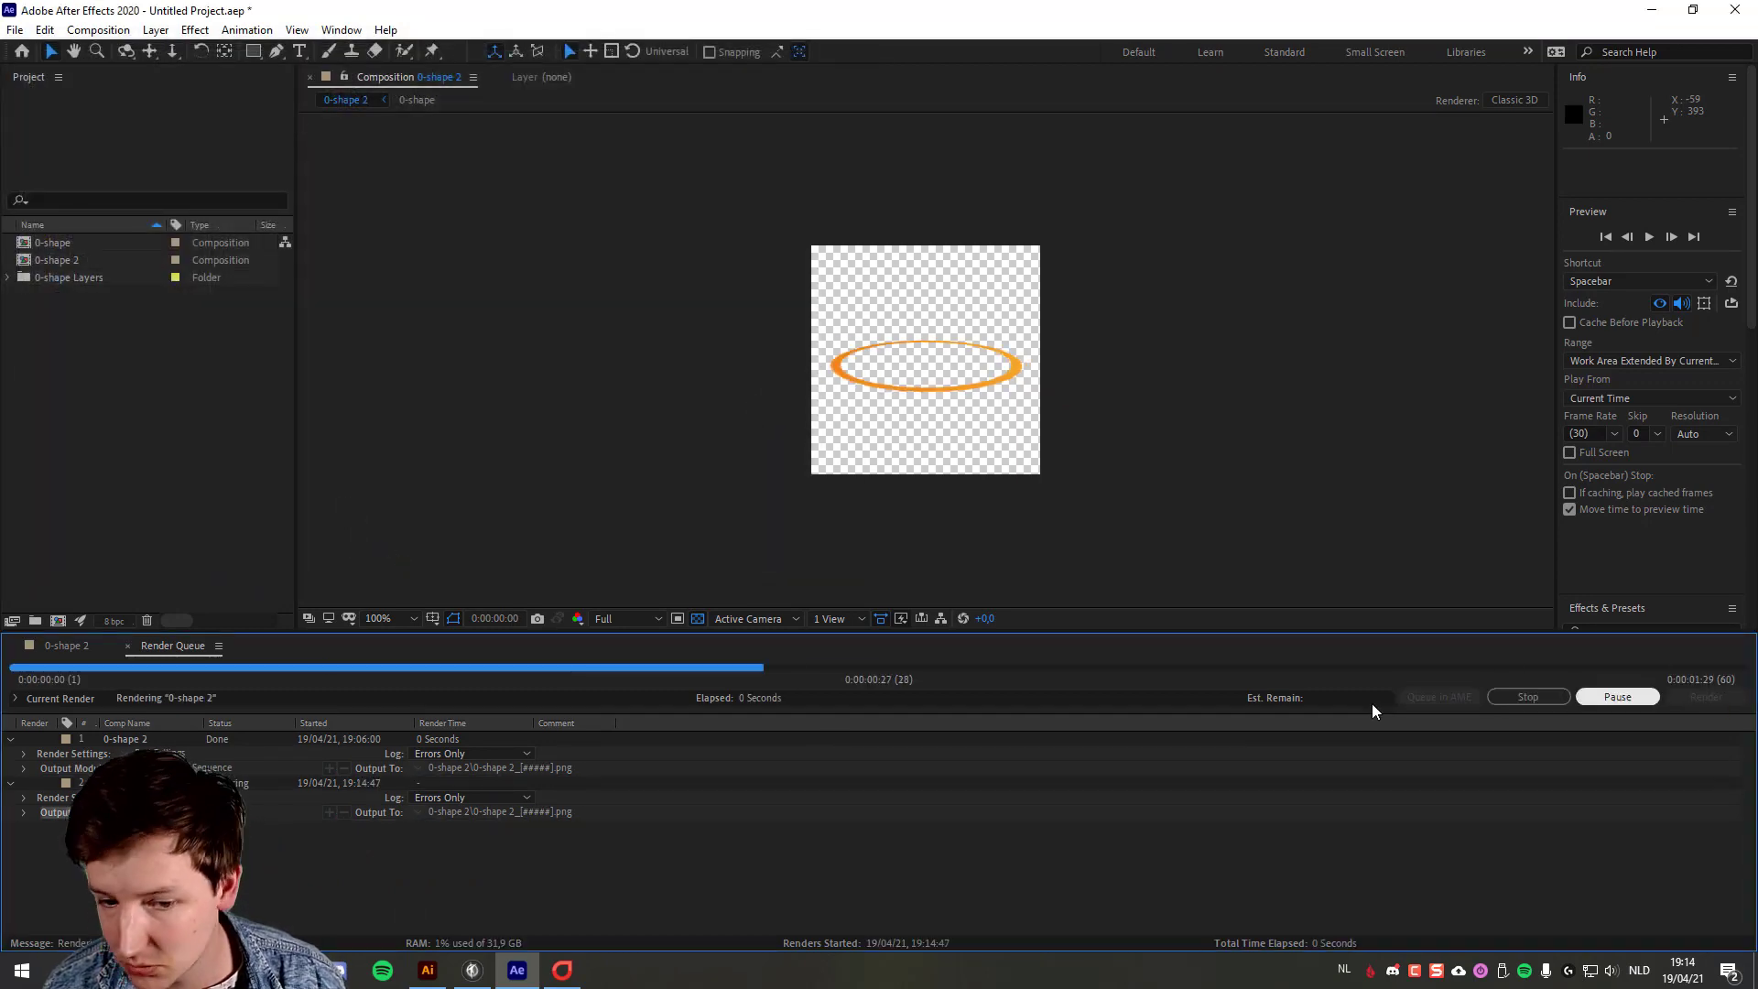
{"action": "left_click", "coordinate": [555, 978]}
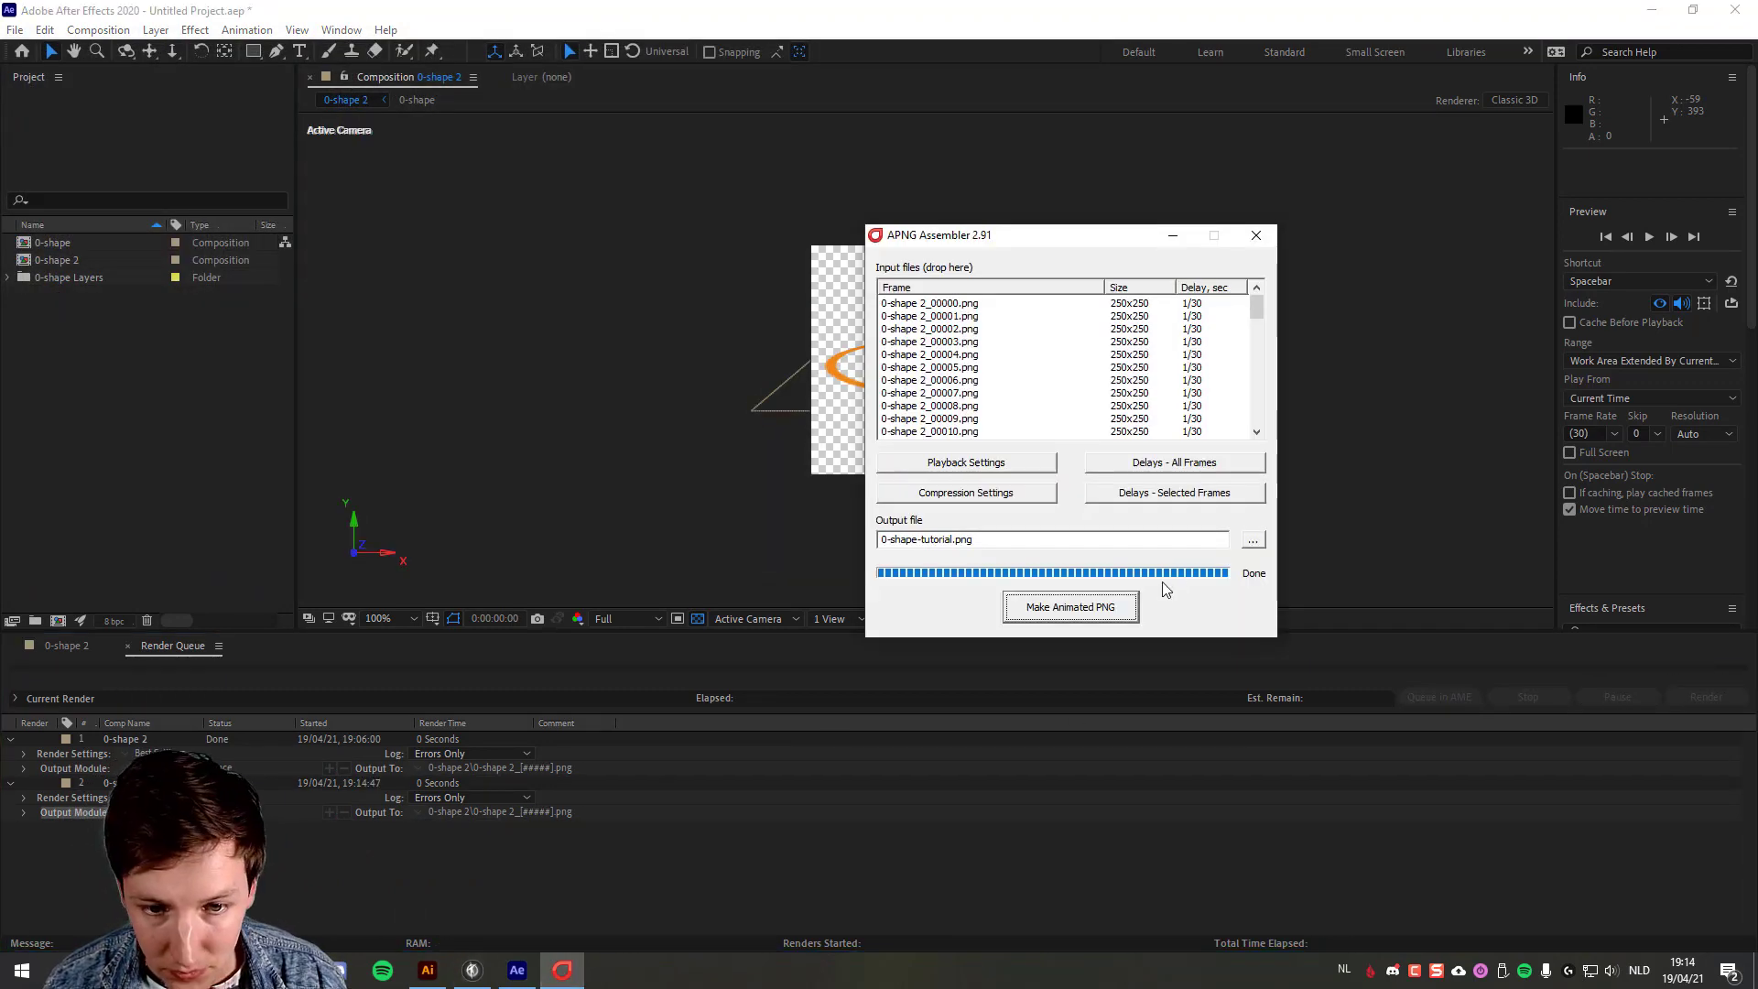
{"action": "left_click", "coordinate": [338, 971]}
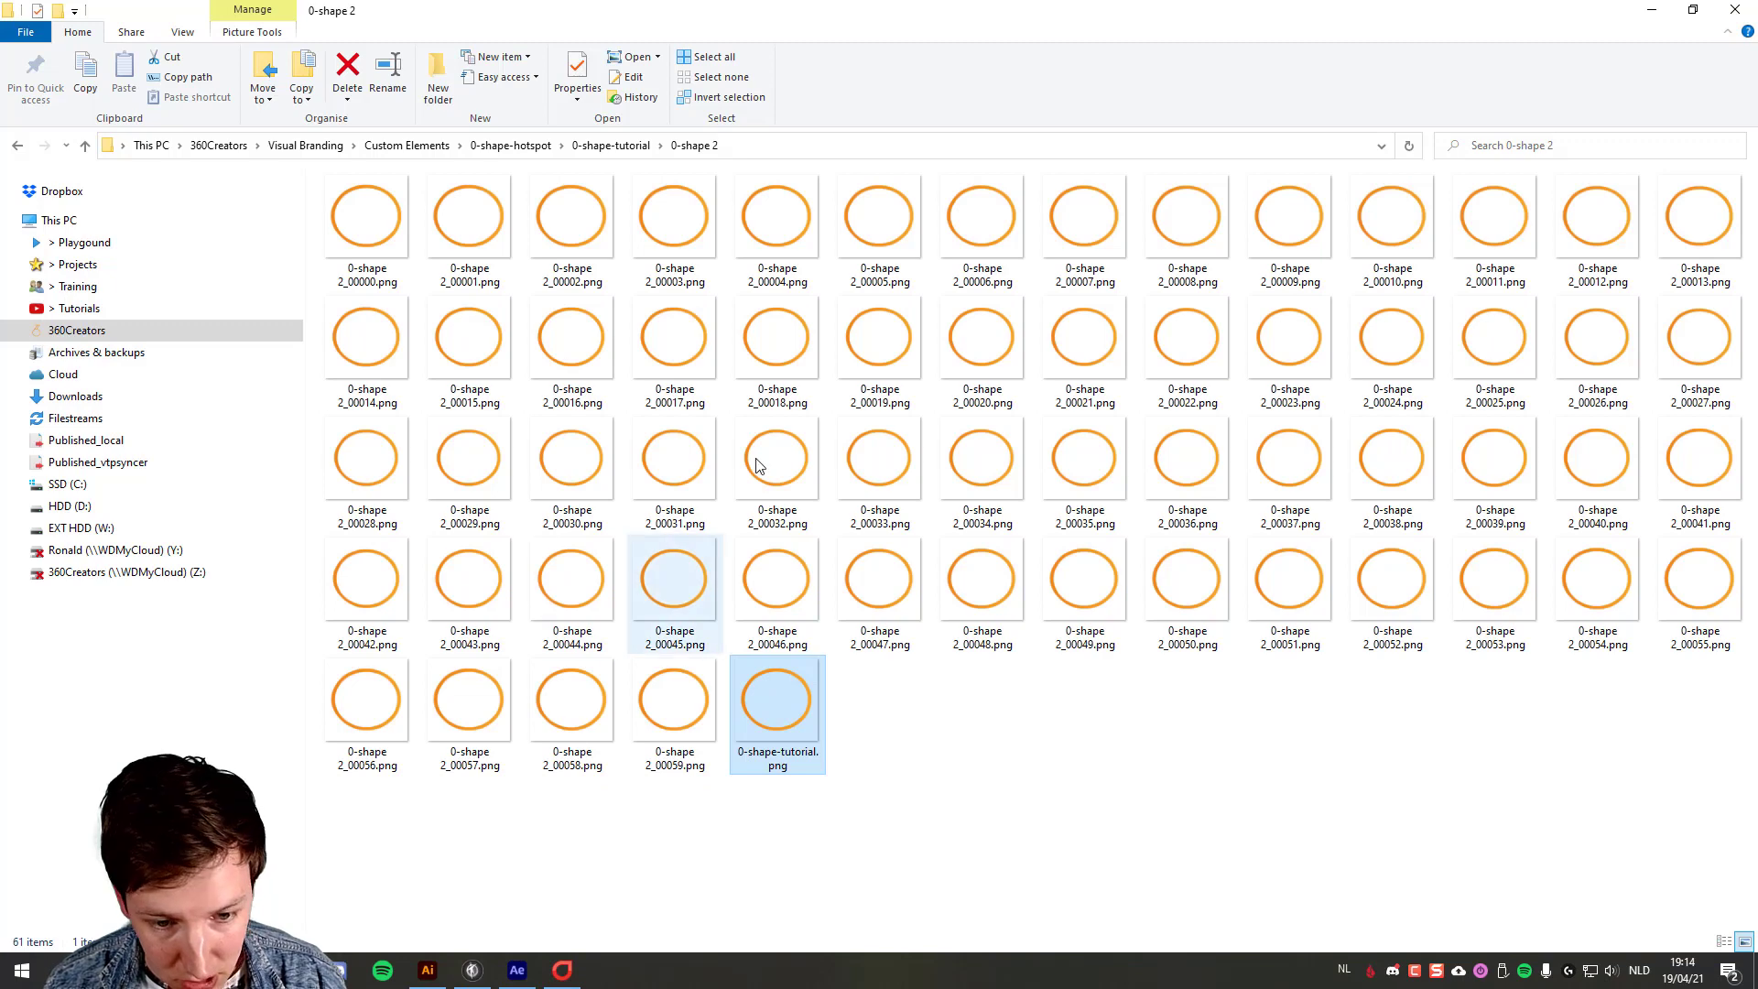
{"action": "left_click", "coordinate": [610, 144]}
{"action": "double_click", "coordinate": [441, 224]}
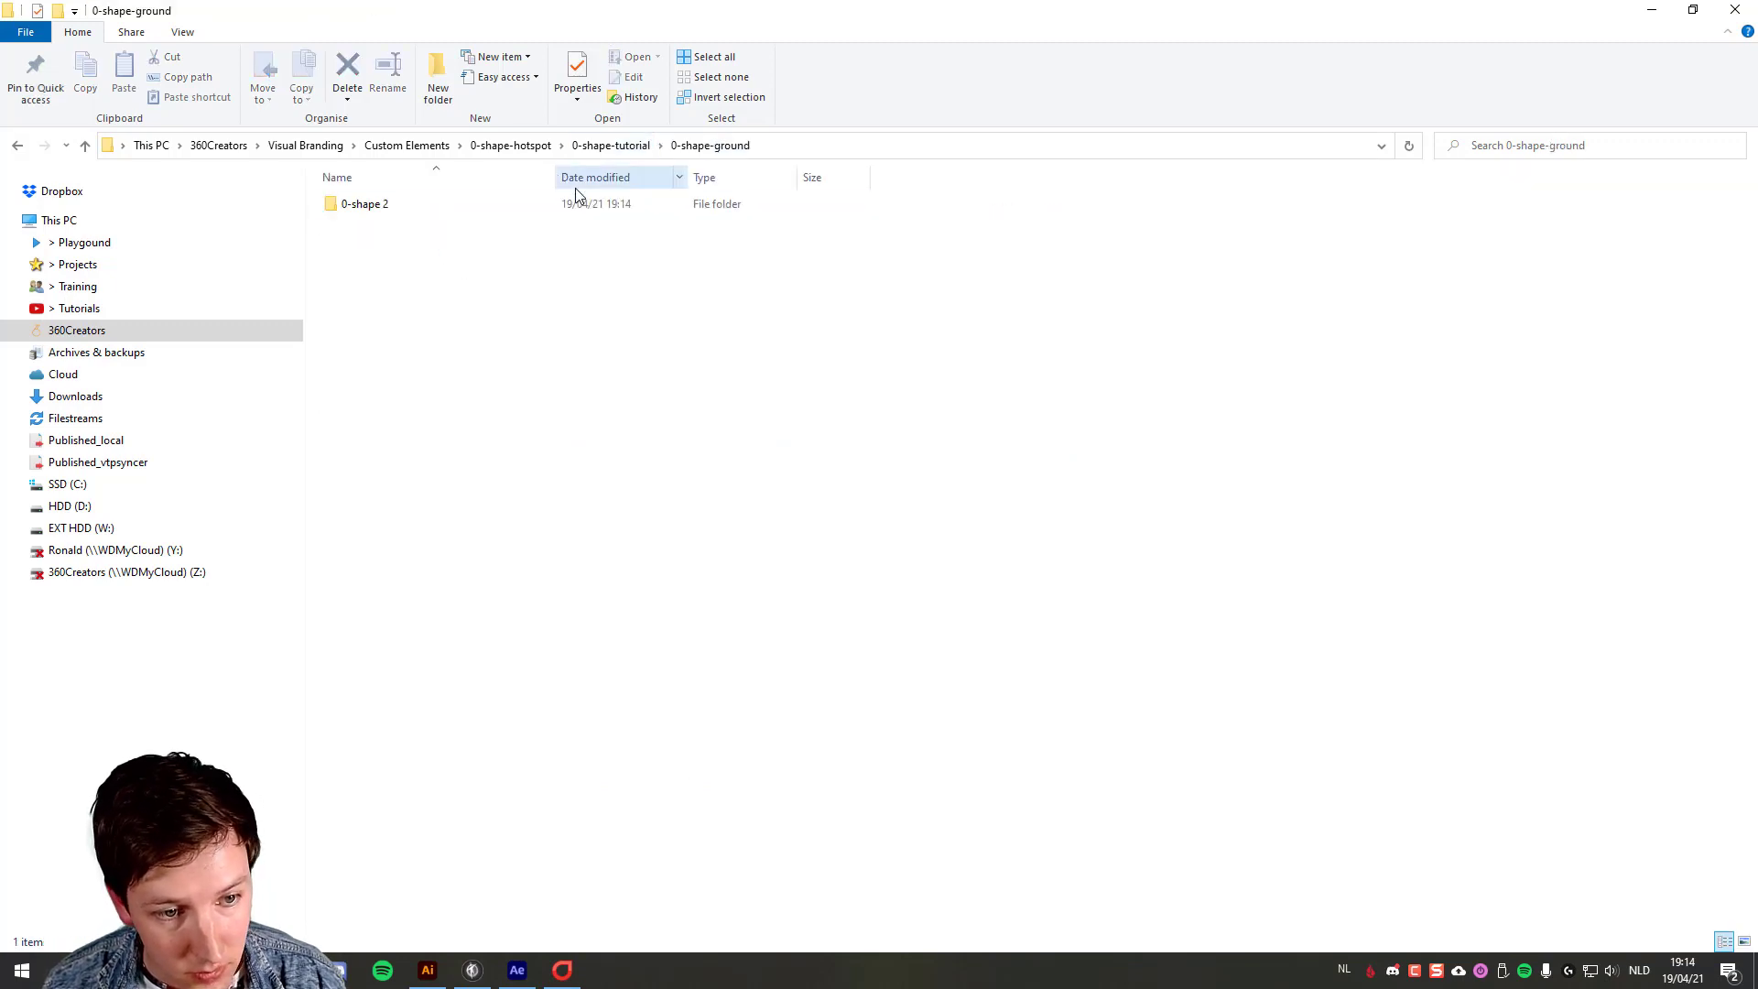
{"action": "double_click", "coordinate": [522, 208]}
Step: Replace the old frames in APNG Assembler's input list with the new flat-ring frames
{"action": "key", "text": "ctrl+a"}
{"action": "left_click_drag", "start_coordinate": [879, 10], "coordinate": [1226, 468]}
{"action": "left_click", "coordinate": [1016, 368]}
{"action": "key", "text": "ctrl+a"}
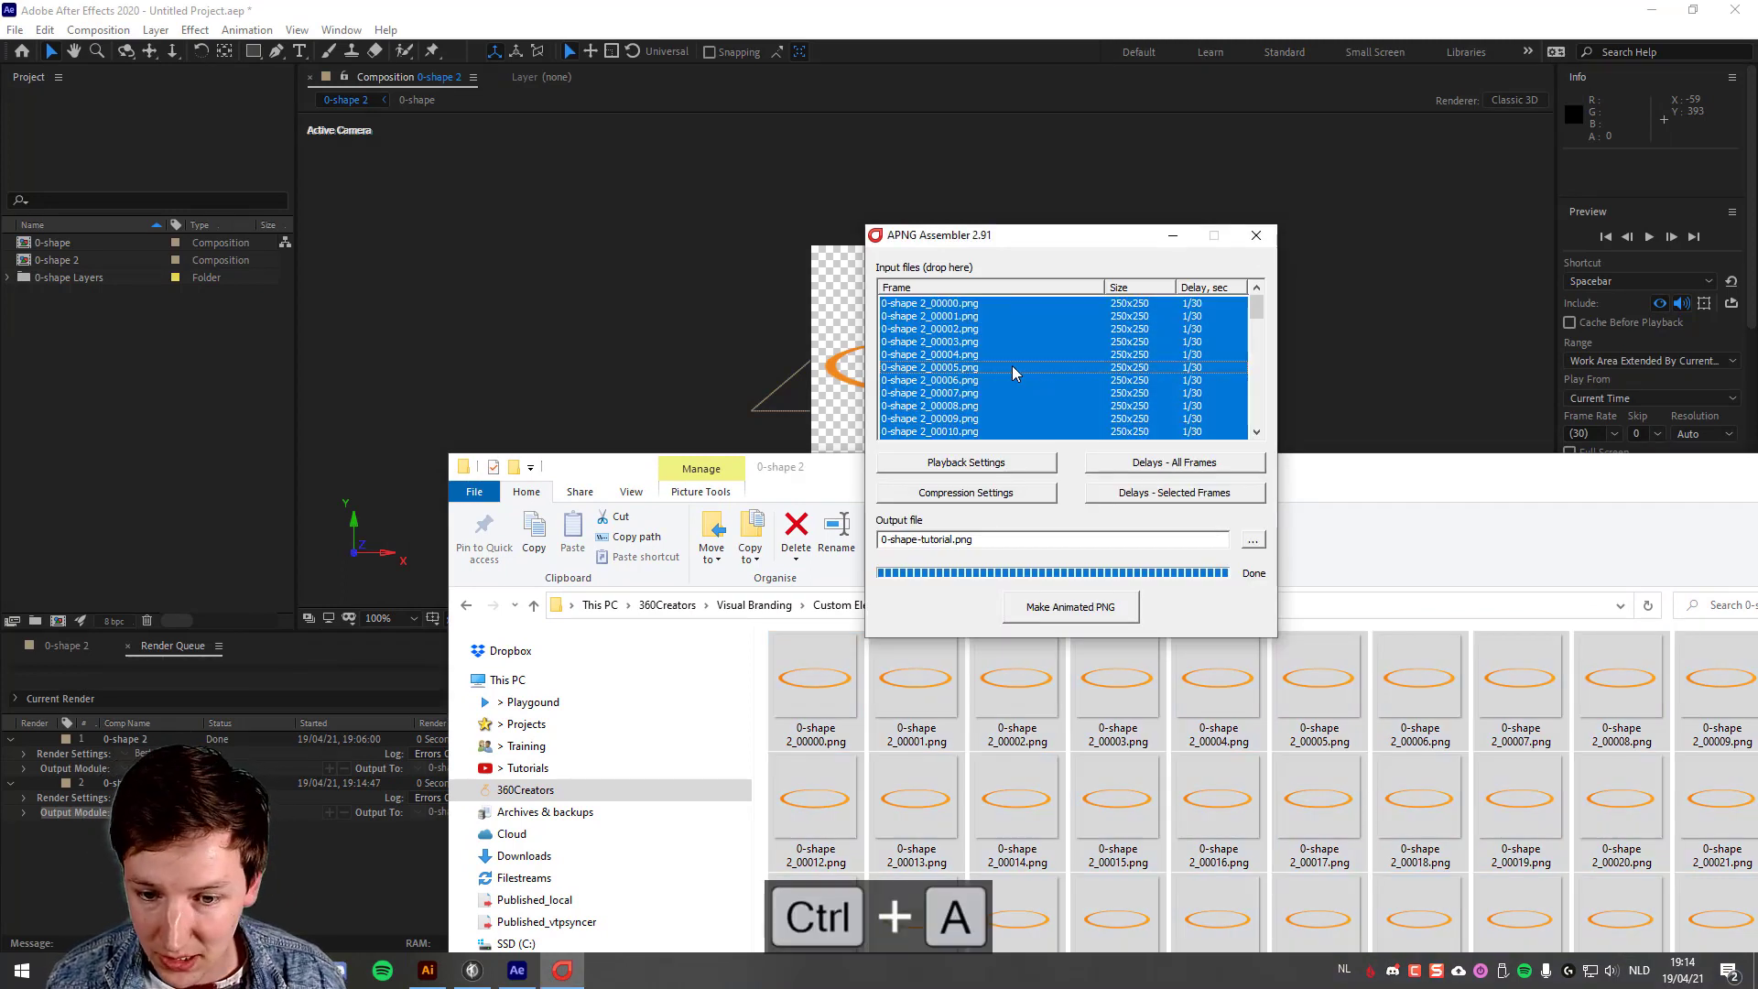
{"action": "key", "text": "Delete"}
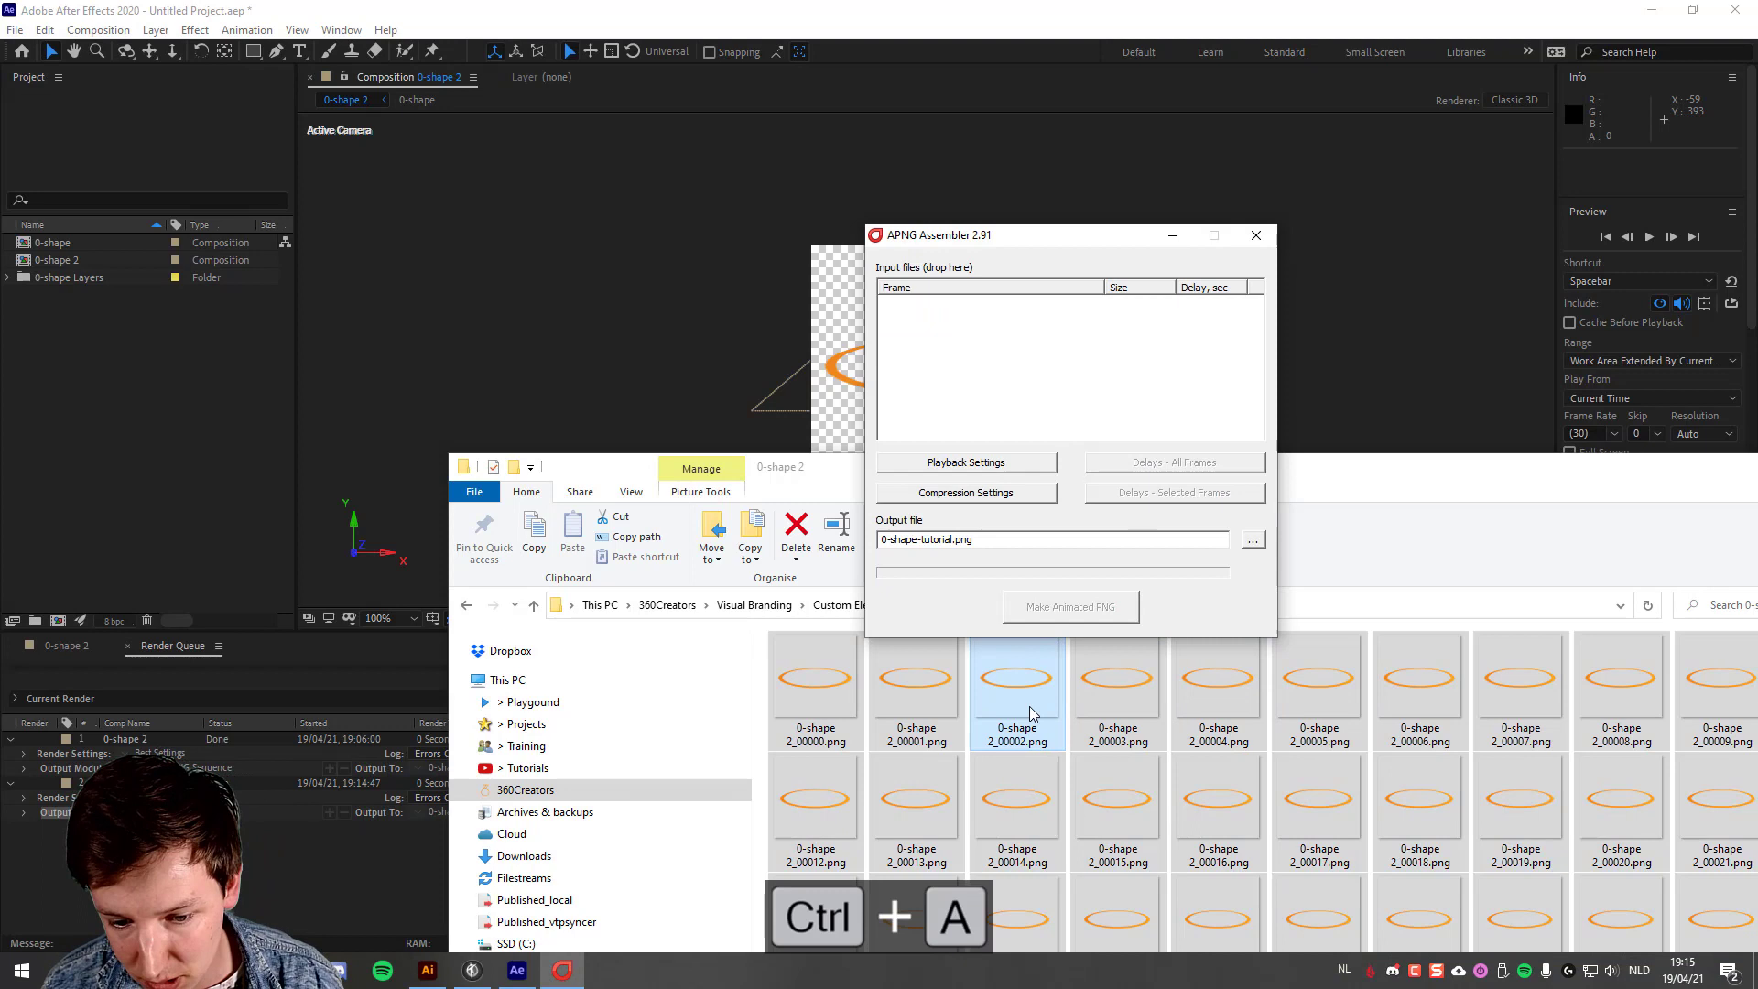
{"action": "left_click_drag", "start_coordinate": [1018, 705], "coordinate": [1027, 373]}
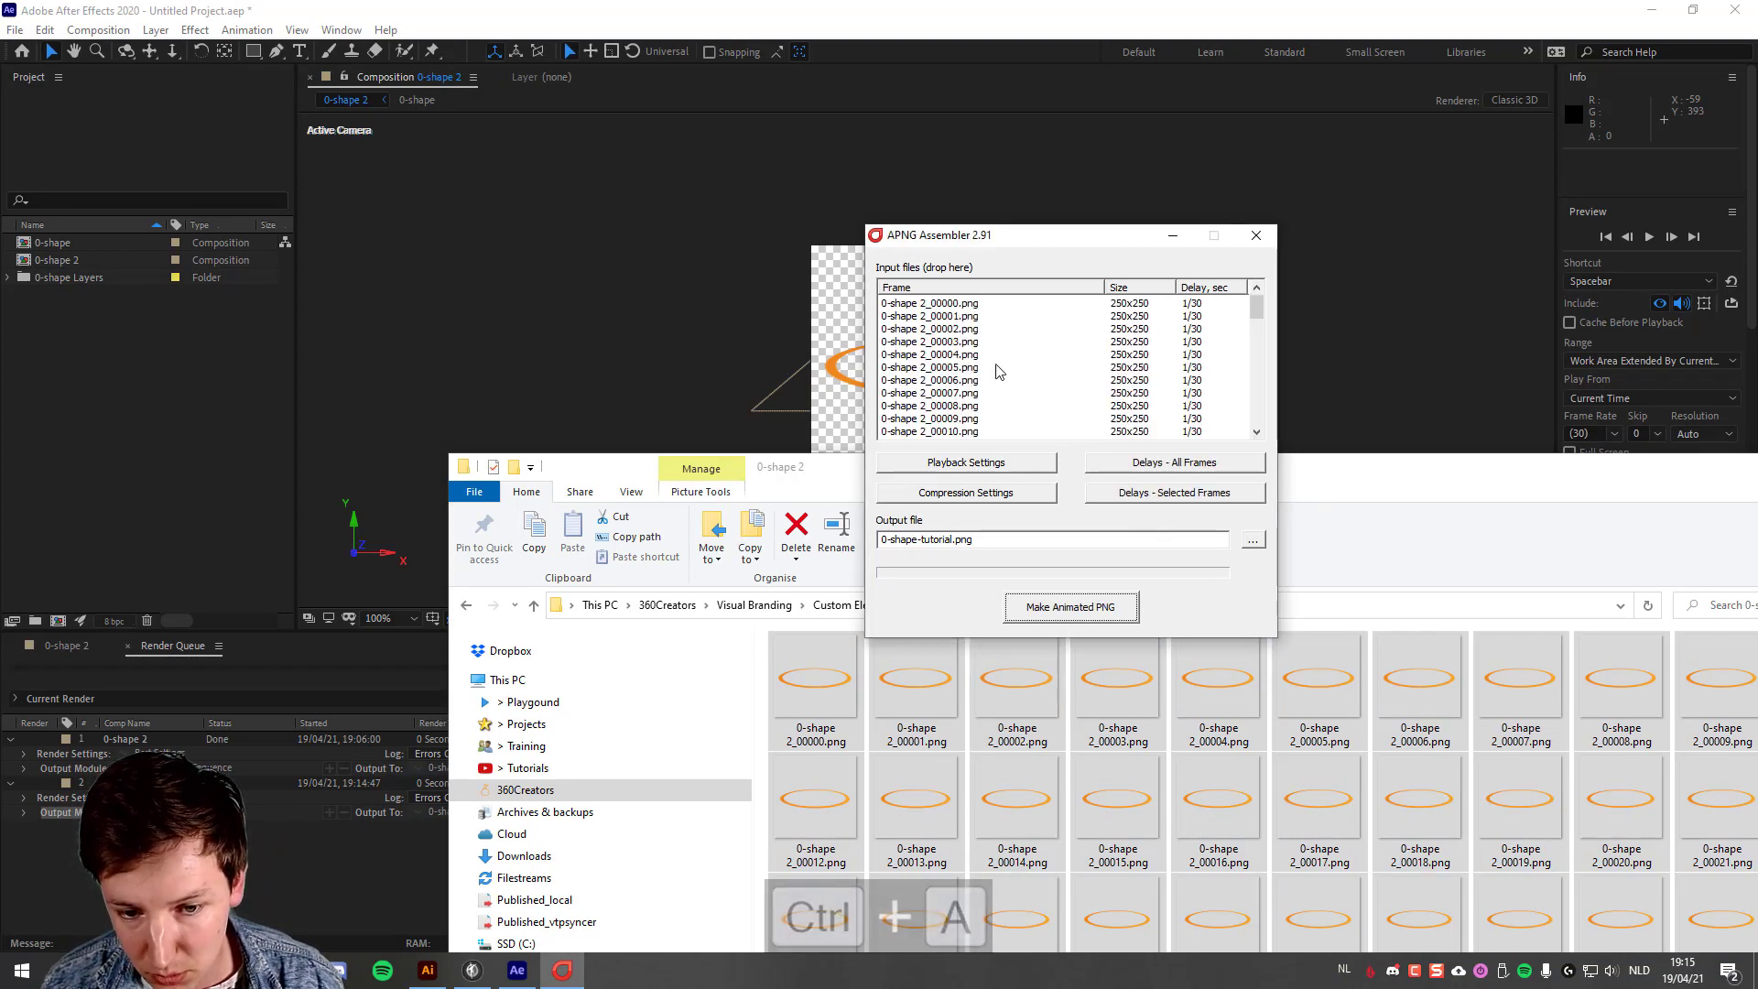
Step: Keep compression and the 1/30 s frame delay, and build 0-shape-tutorial-ground.png
{"action": "left_click", "coordinate": [996, 495]}
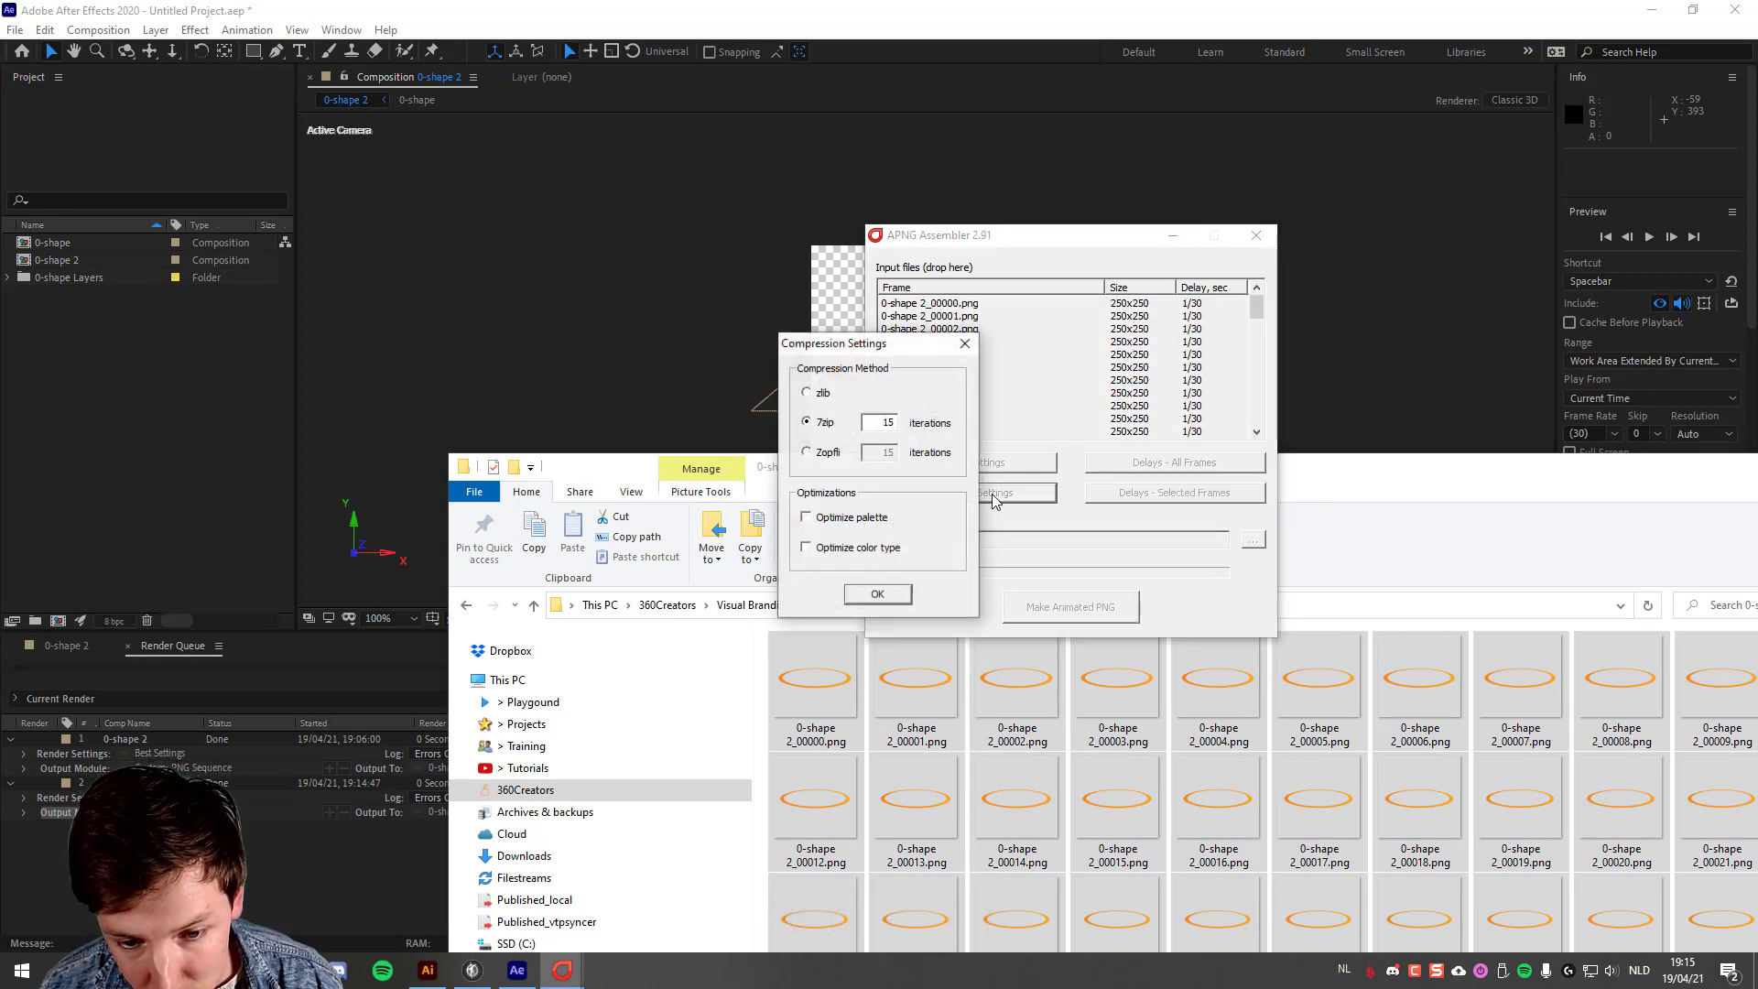
{"action": "left_click", "coordinate": [965, 345]}
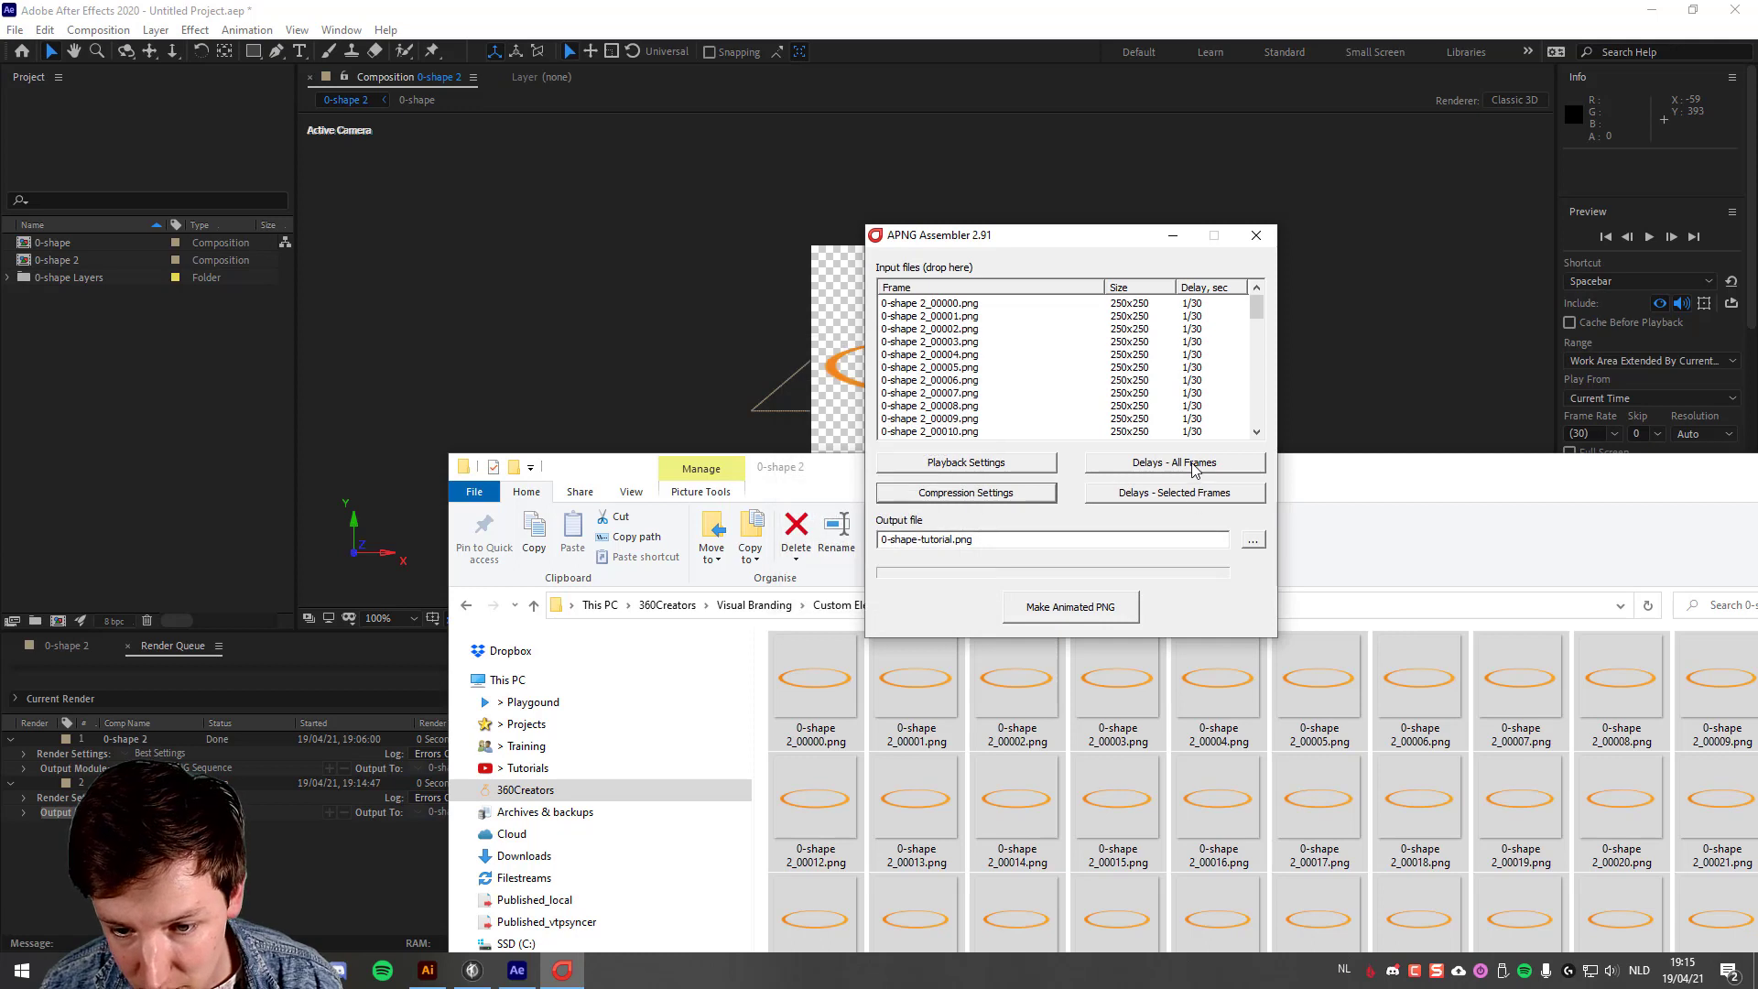
{"action": "left_click", "coordinate": [1192, 464]}
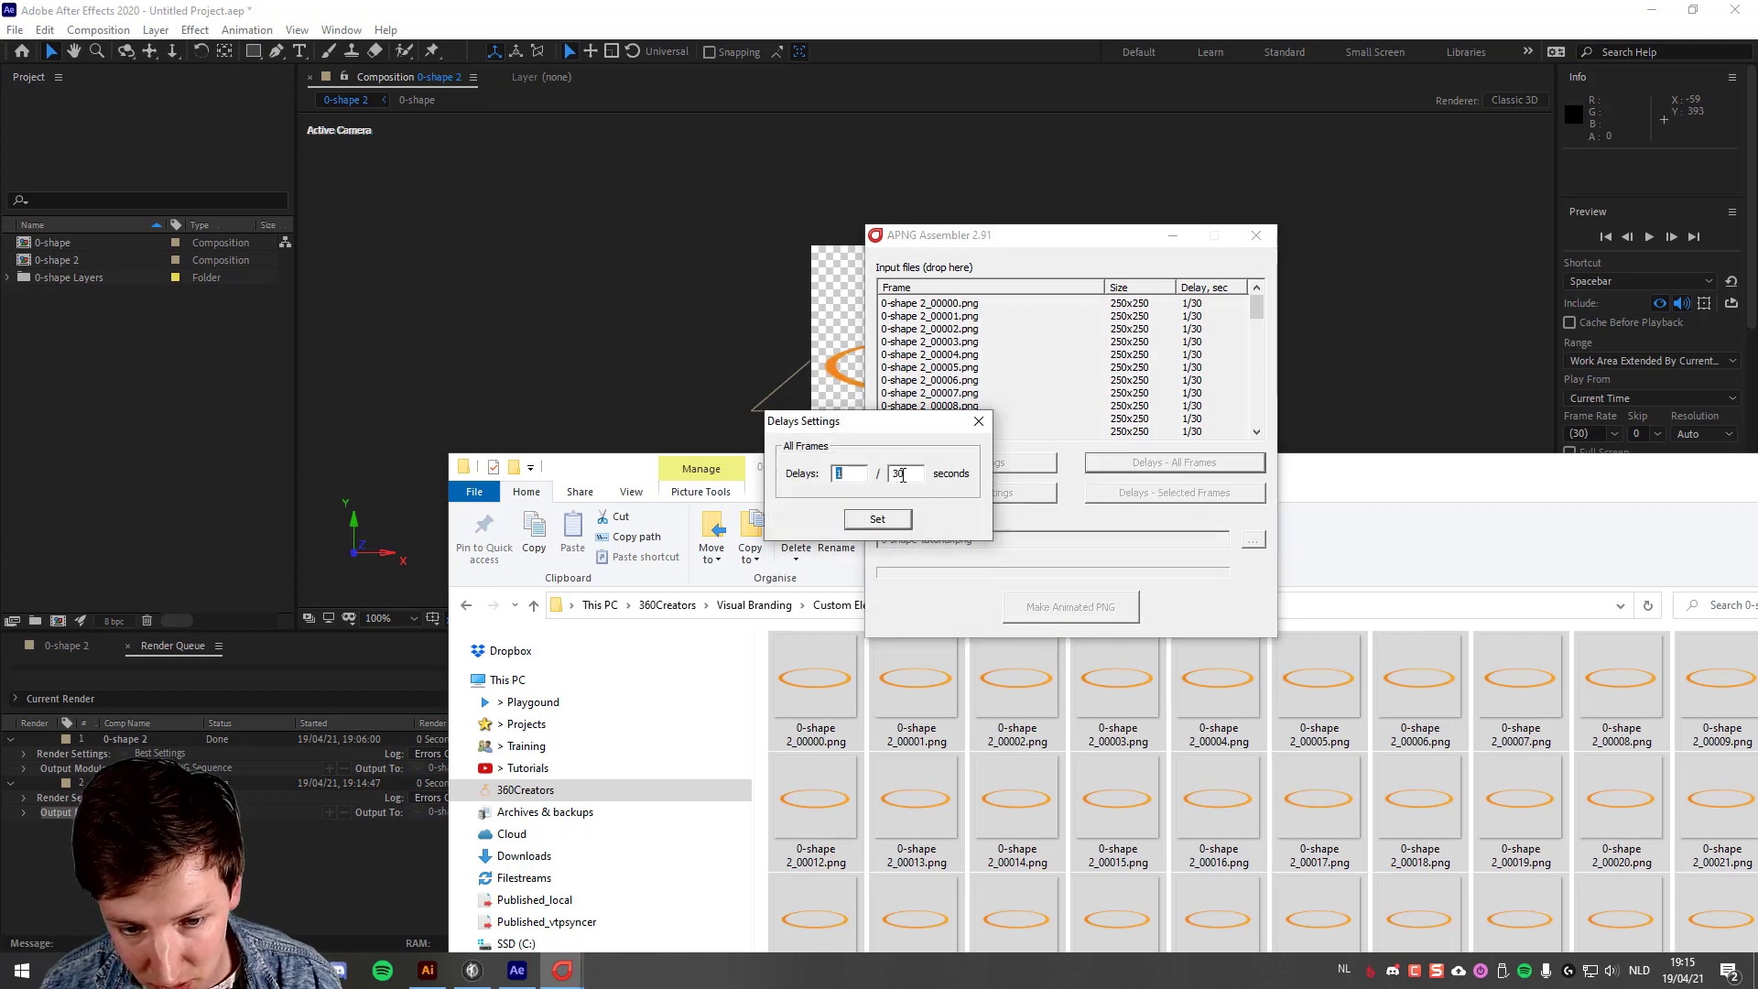
{"action": "left_click", "coordinate": [979, 422]}
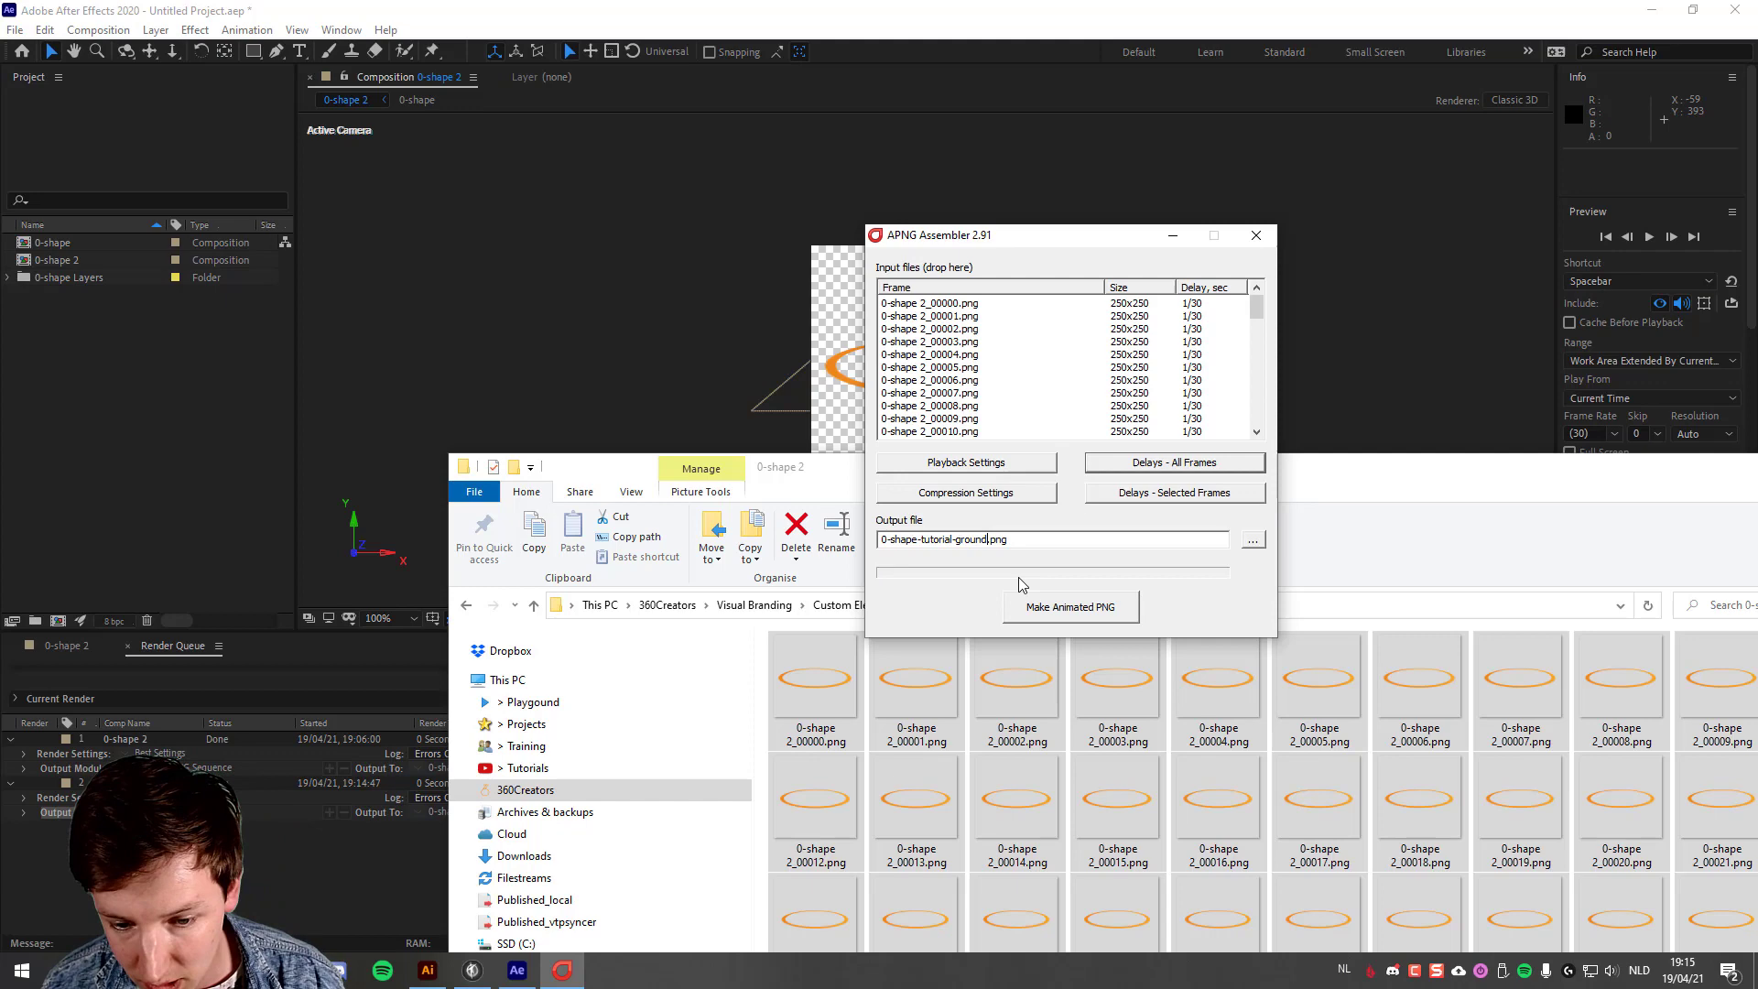
{"action": "left_click", "coordinate": [1051, 613]}
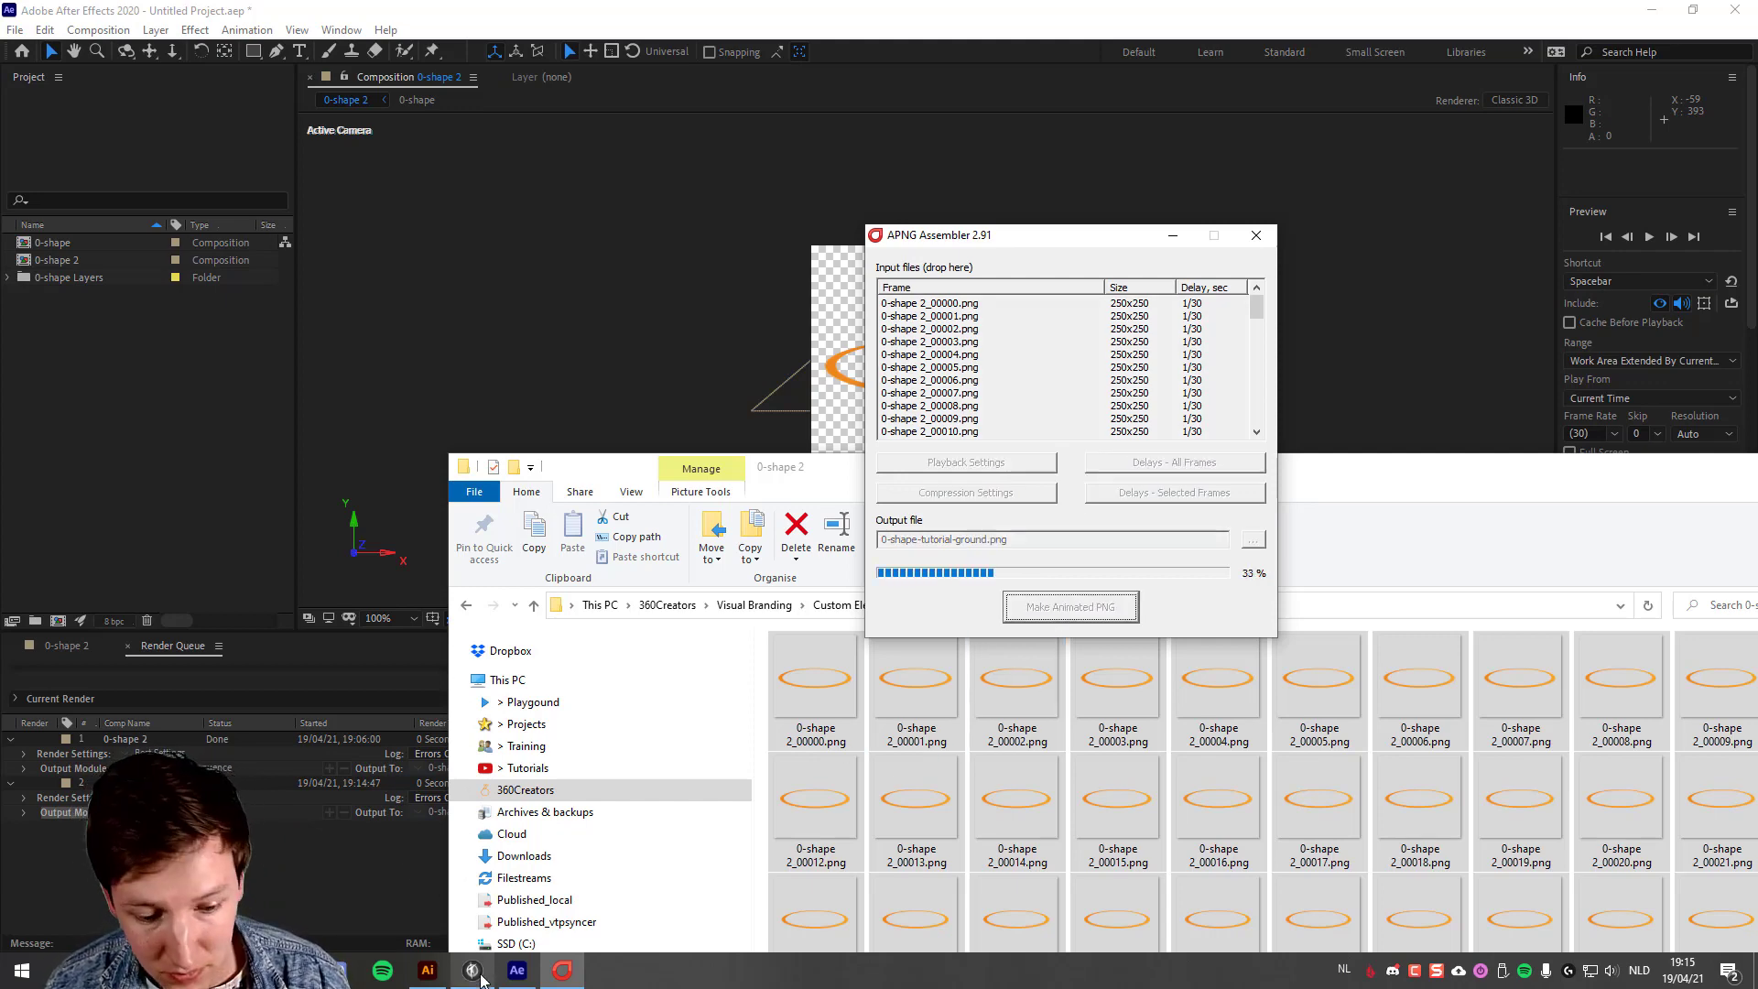
Step: Add a new image hotspot using 0-shape-tutorial-ground.png from 0-shape-ground > 0-shape 2
{"action": "left_click", "coordinate": [475, 973]}
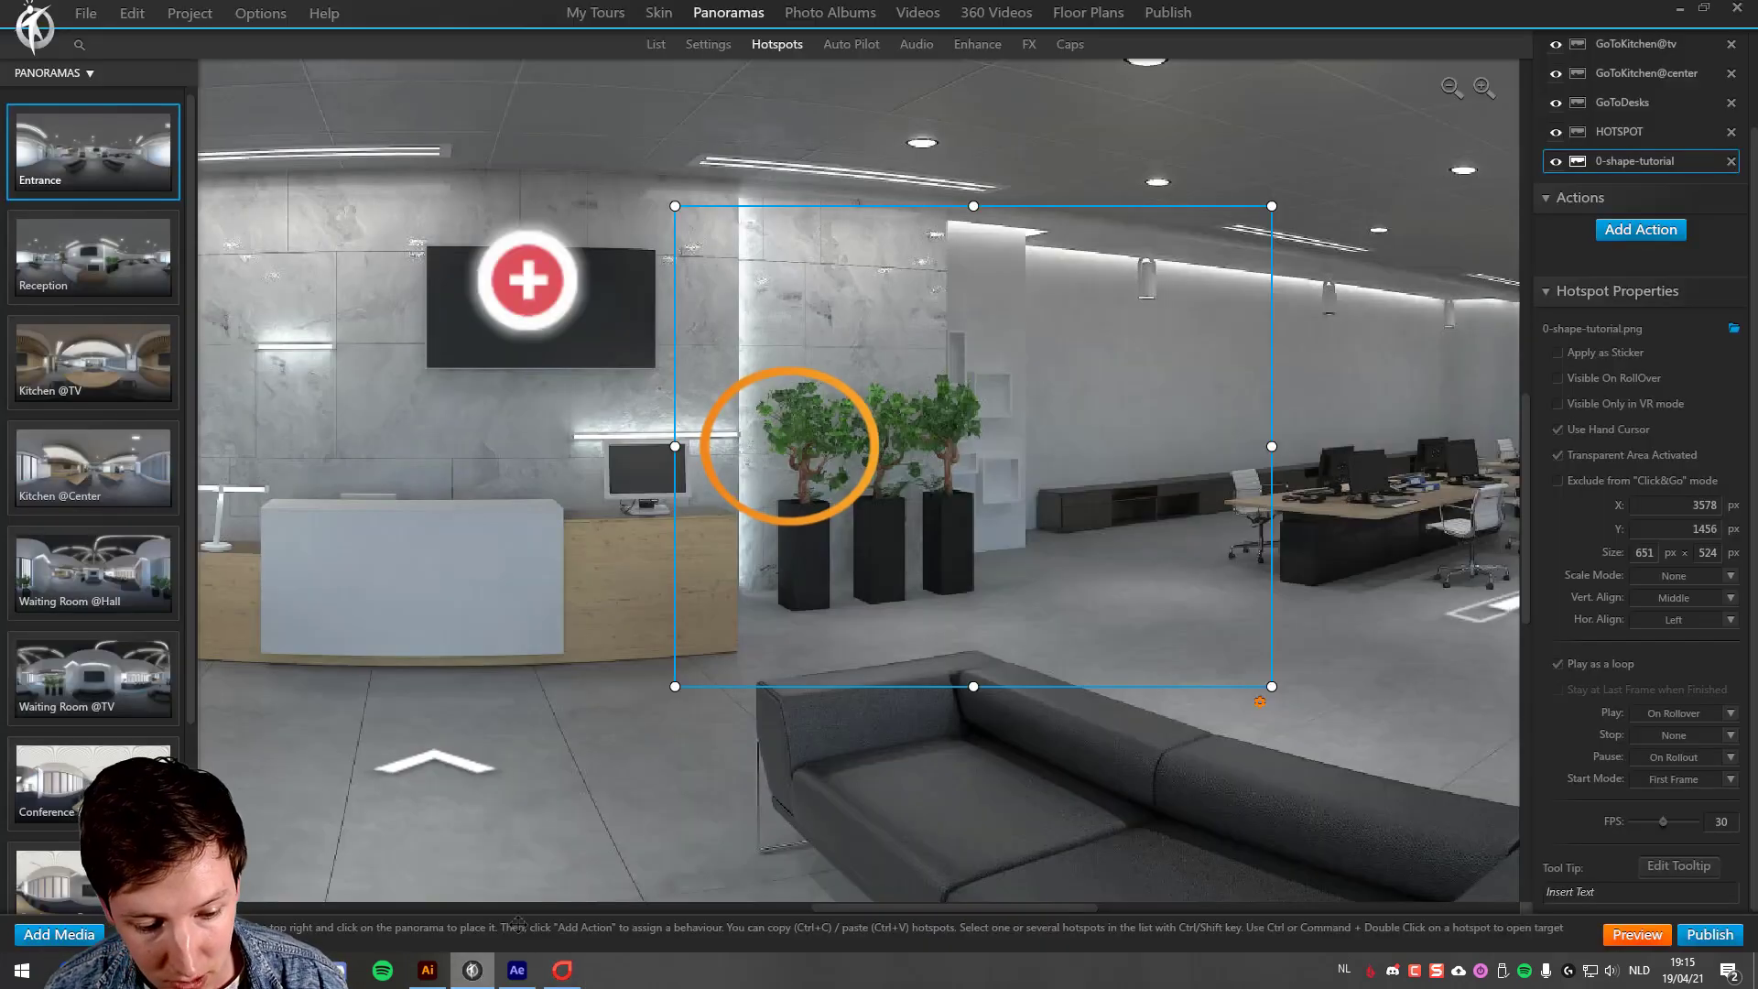
{"action": "left_click", "coordinate": [1261, 91]}
{"action": "left_click", "coordinate": [1563, 44]}
{"action": "left_click", "coordinate": [639, 315]}
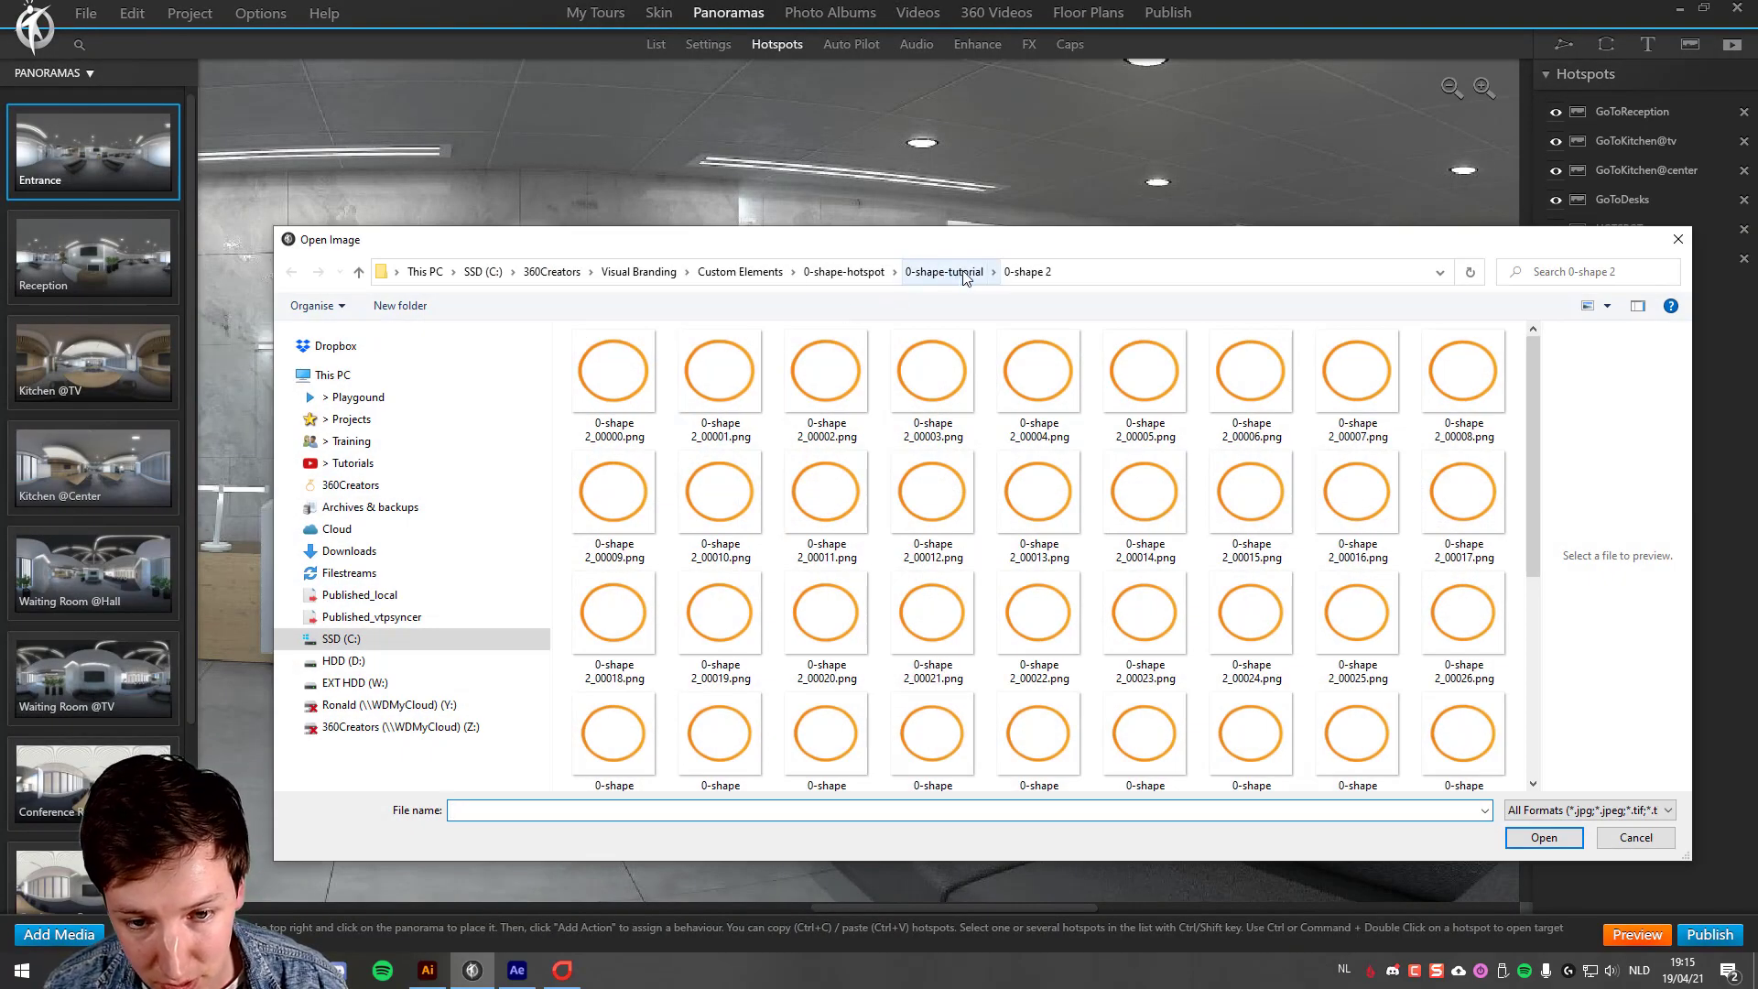
{"action": "left_click", "coordinate": [944, 273]}
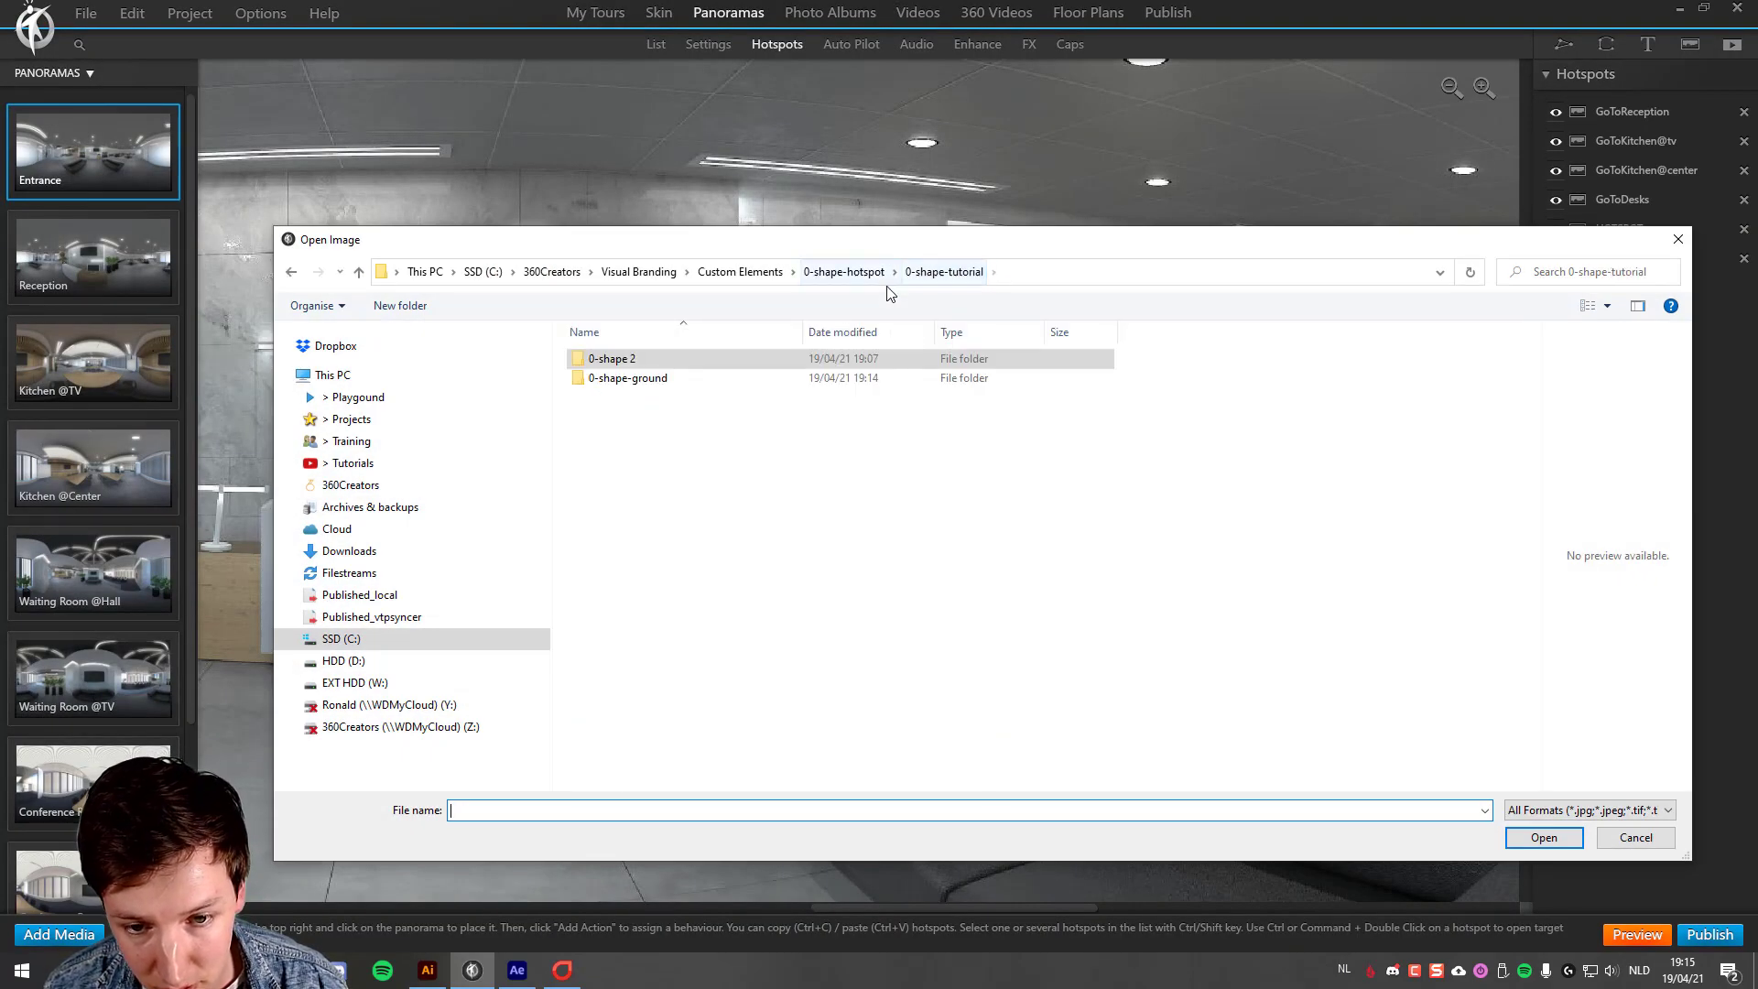
{"action": "double_click", "coordinate": [641, 377]}
{"action": "double_click", "coordinate": [641, 359]}
{"action": "scroll", "coordinate": [707, 486], "scroll_direction": "down", "scroll_amount": 5}
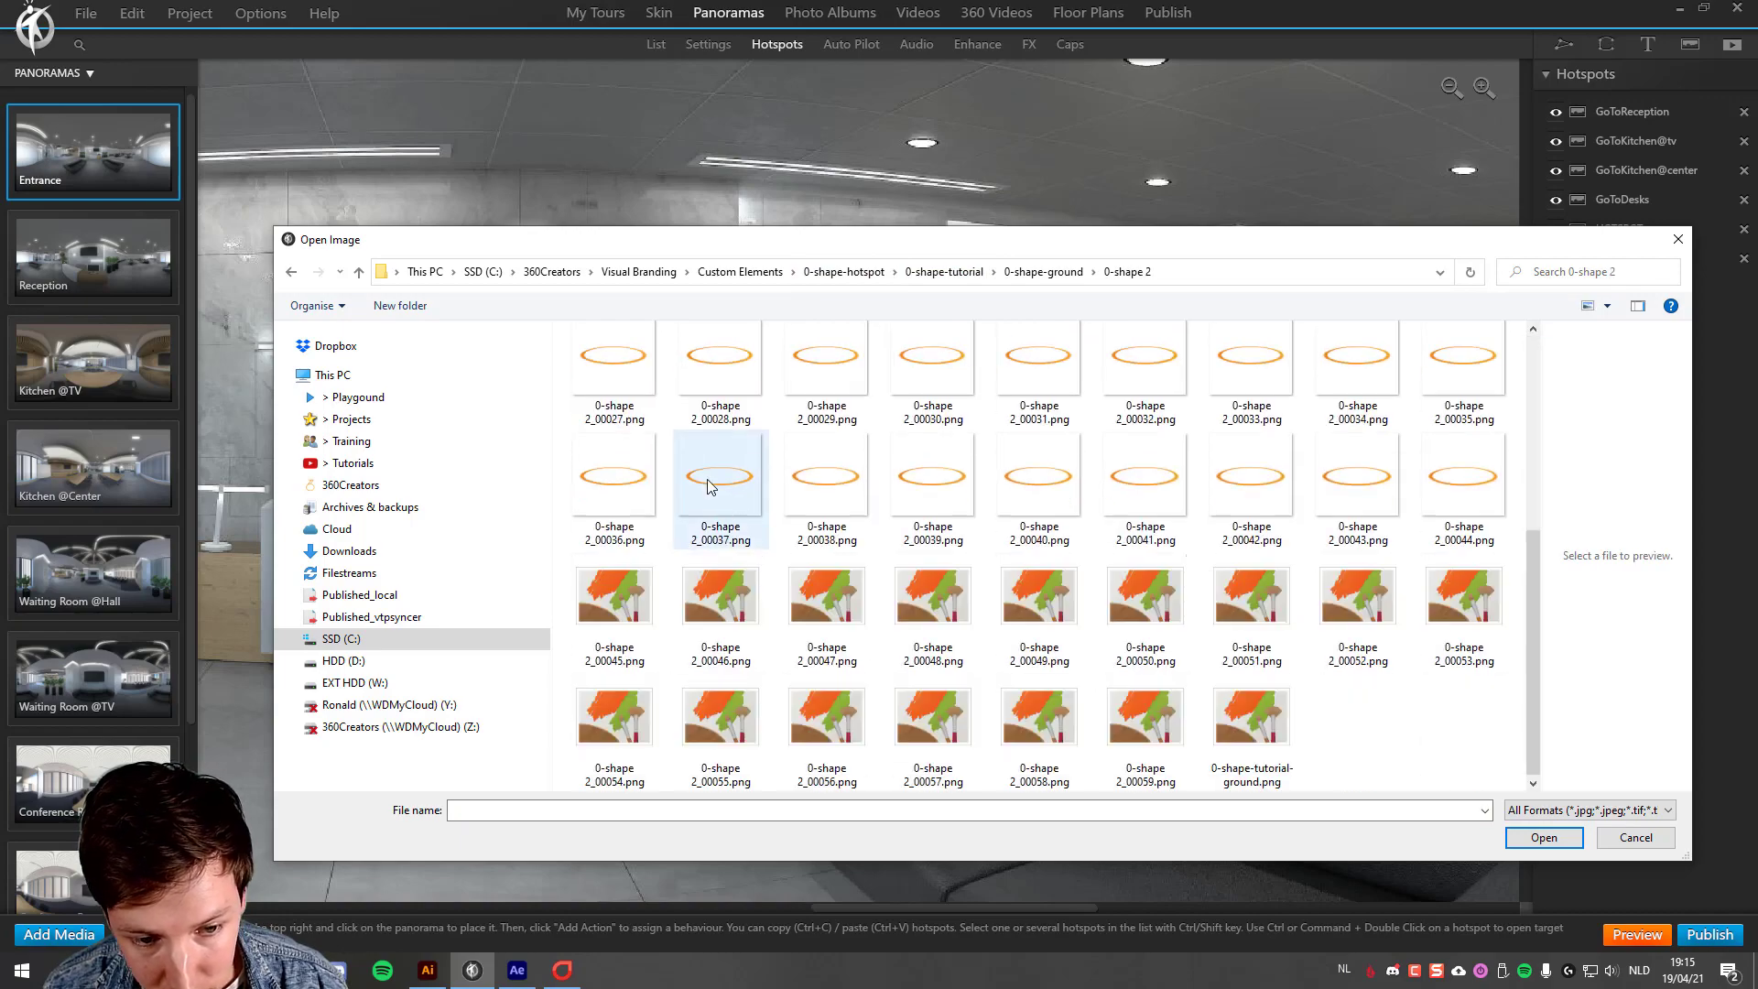
{"action": "key", "text": "alt+Tab"}
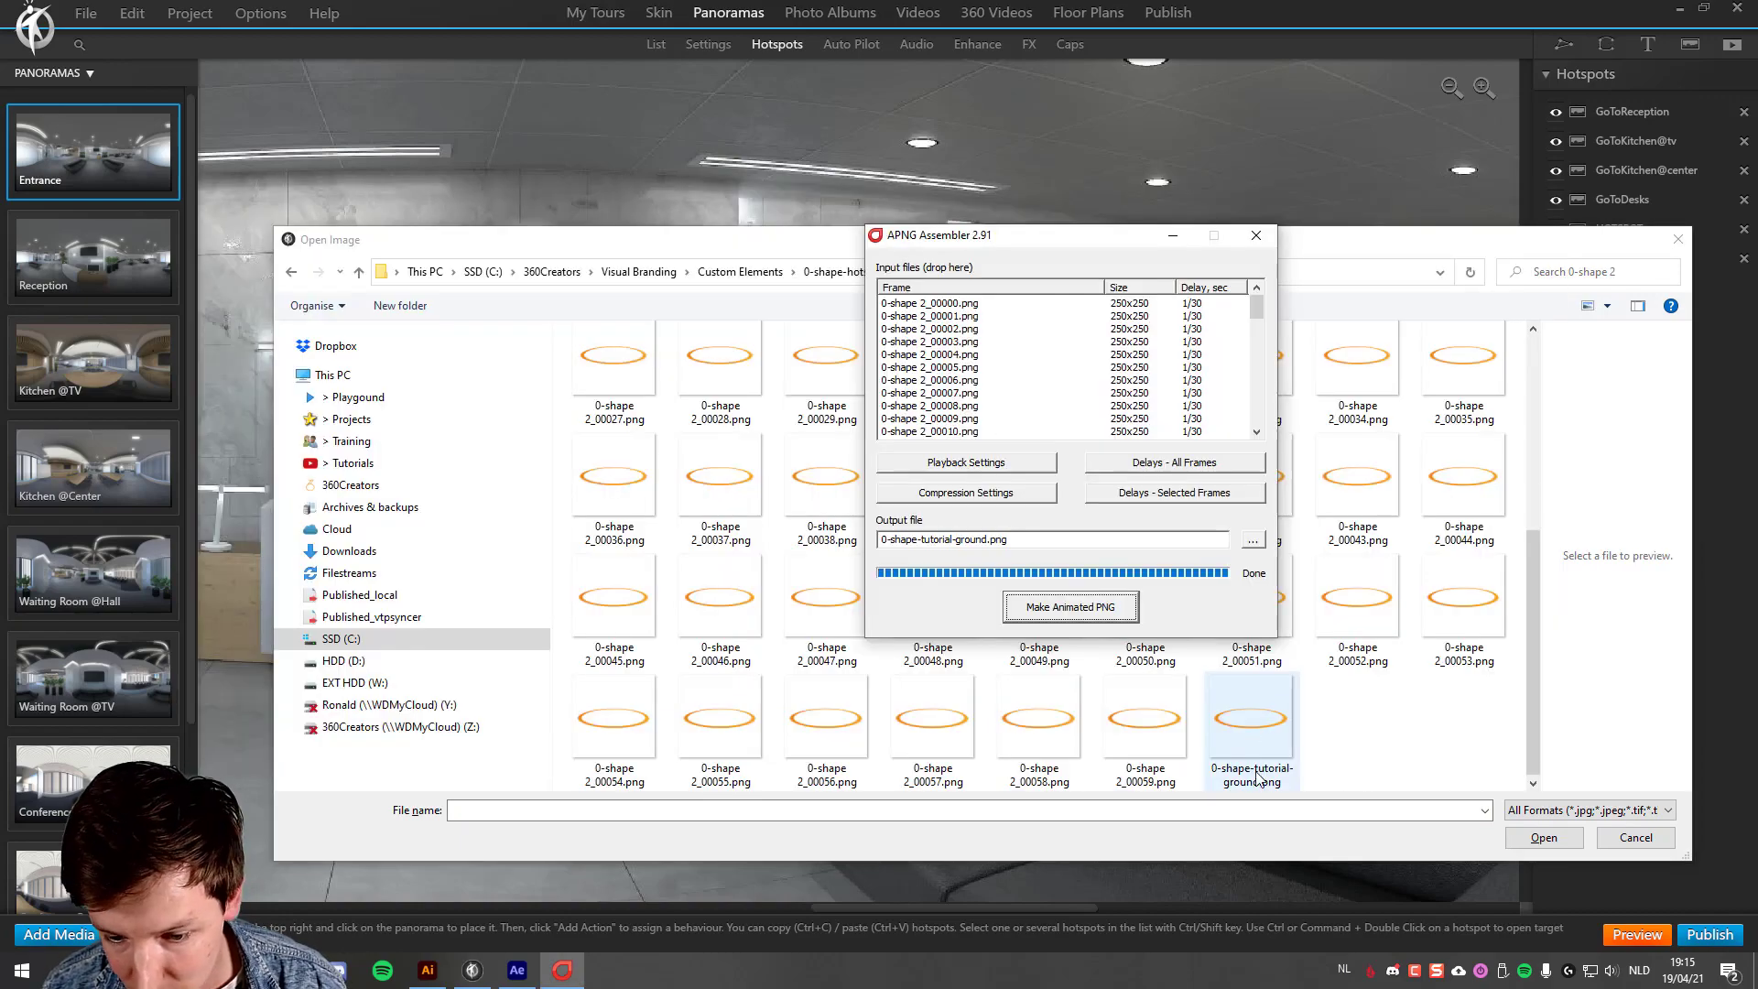
{"action": "double_click", "coordinate": [1258, 777]}
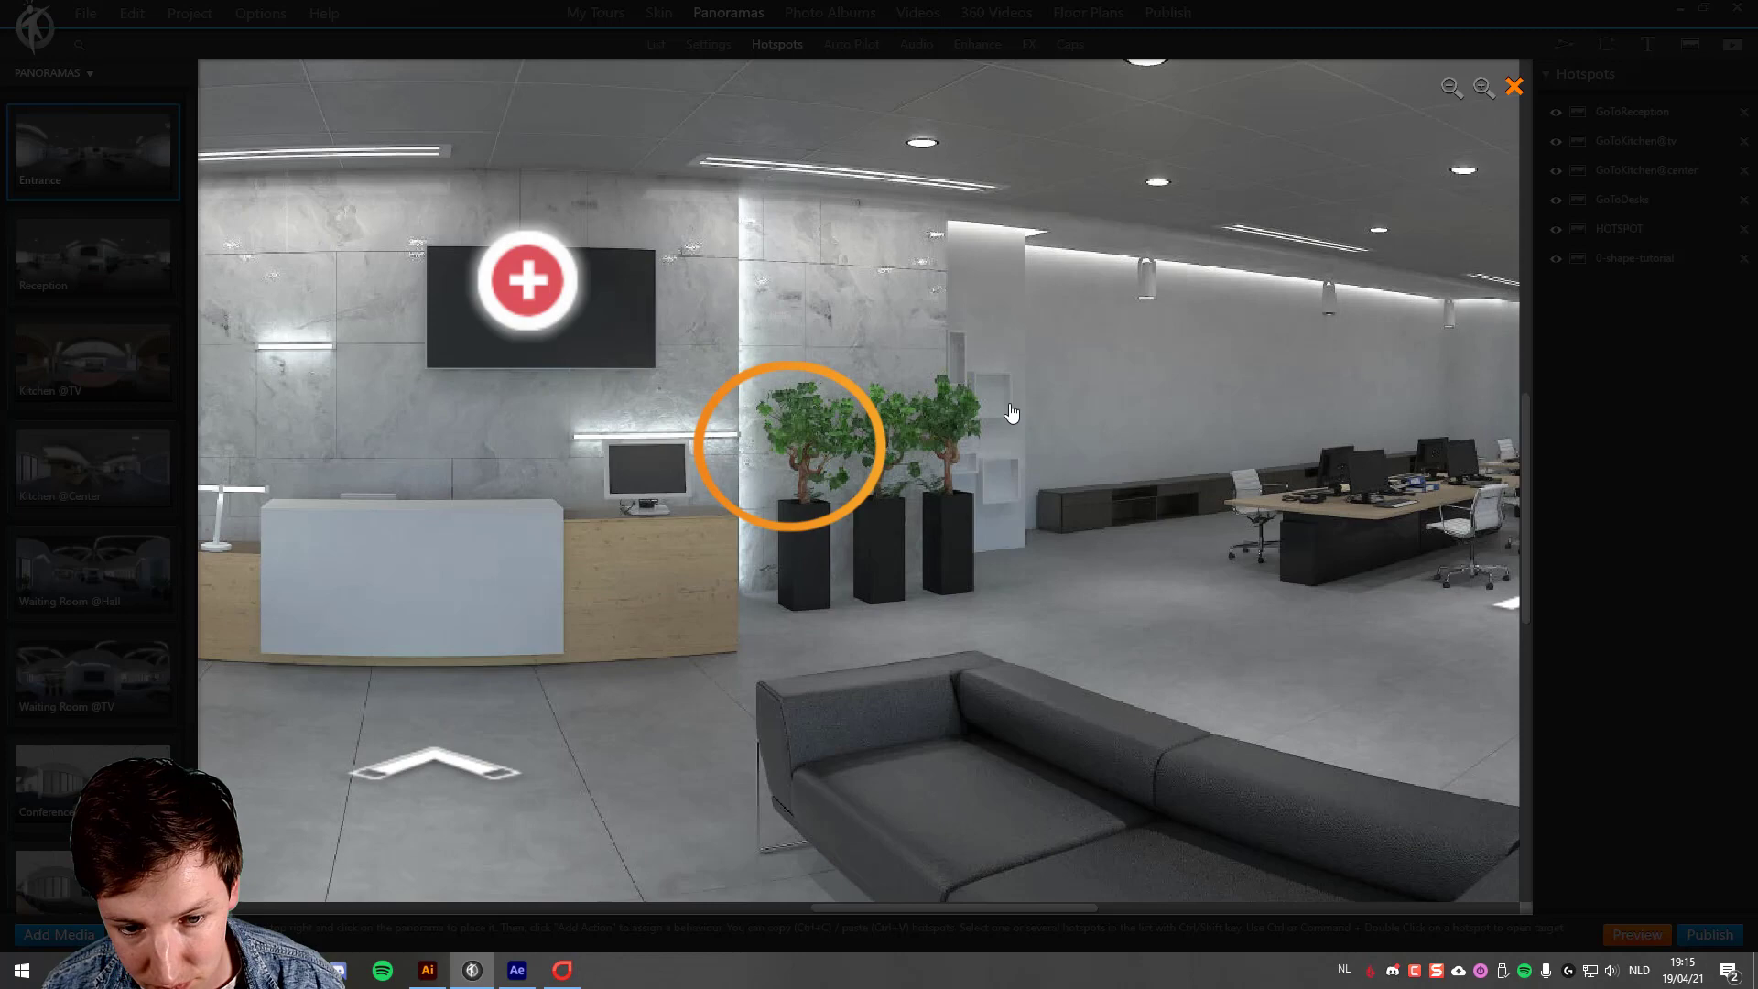
Step: Place the ground ring hotspot on the floor beside the sofa and confirm it in Chrome
{"action": "left_click", "coordinate": [1144, 623]}
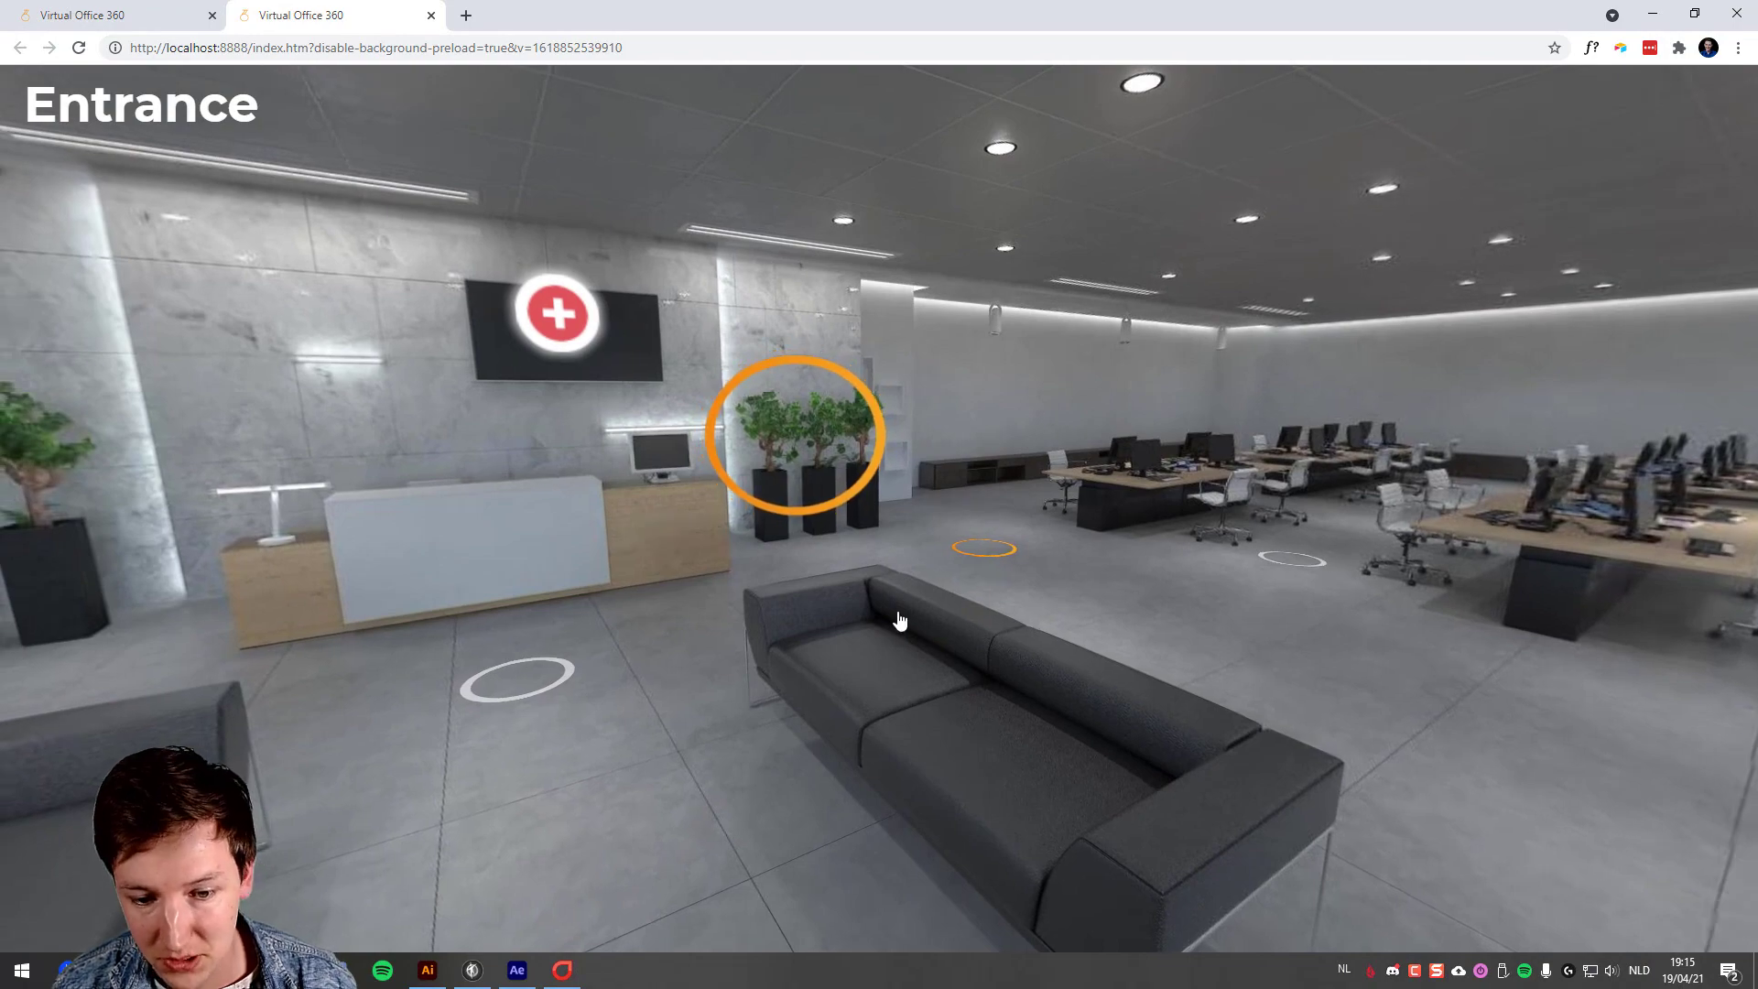
{"action": "key", "text": "alt+Tab"}
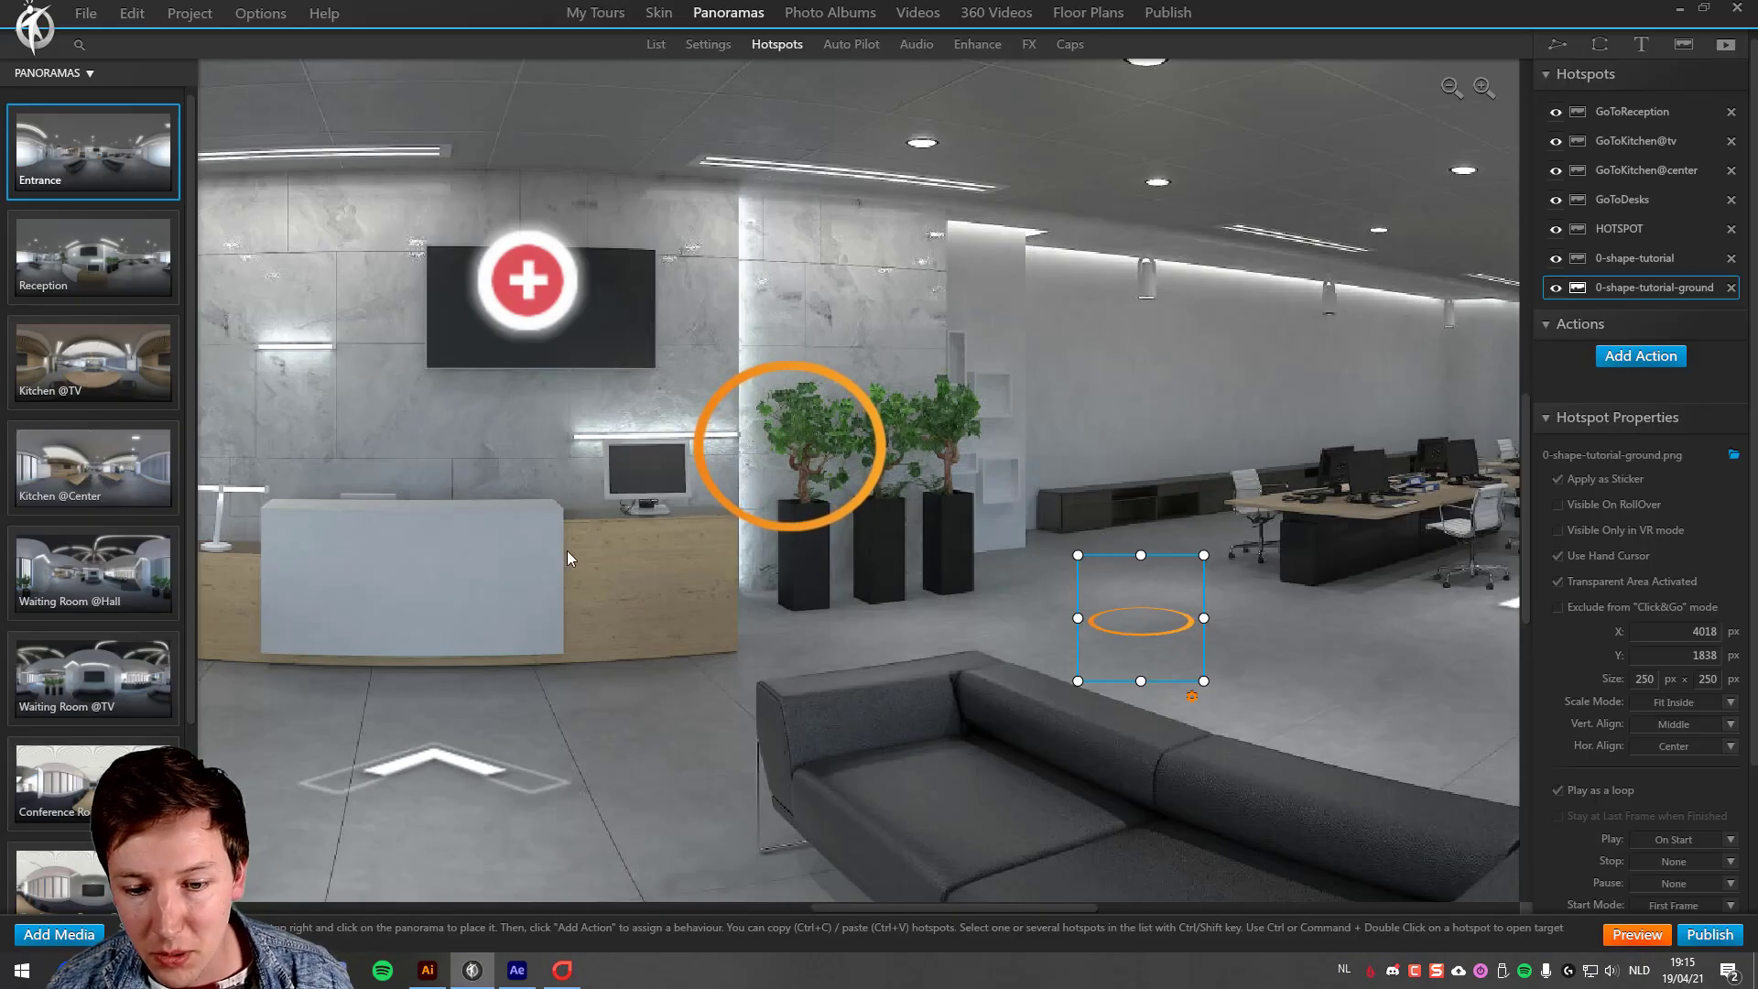
{"action": "key", "text": "alt+Tab"}
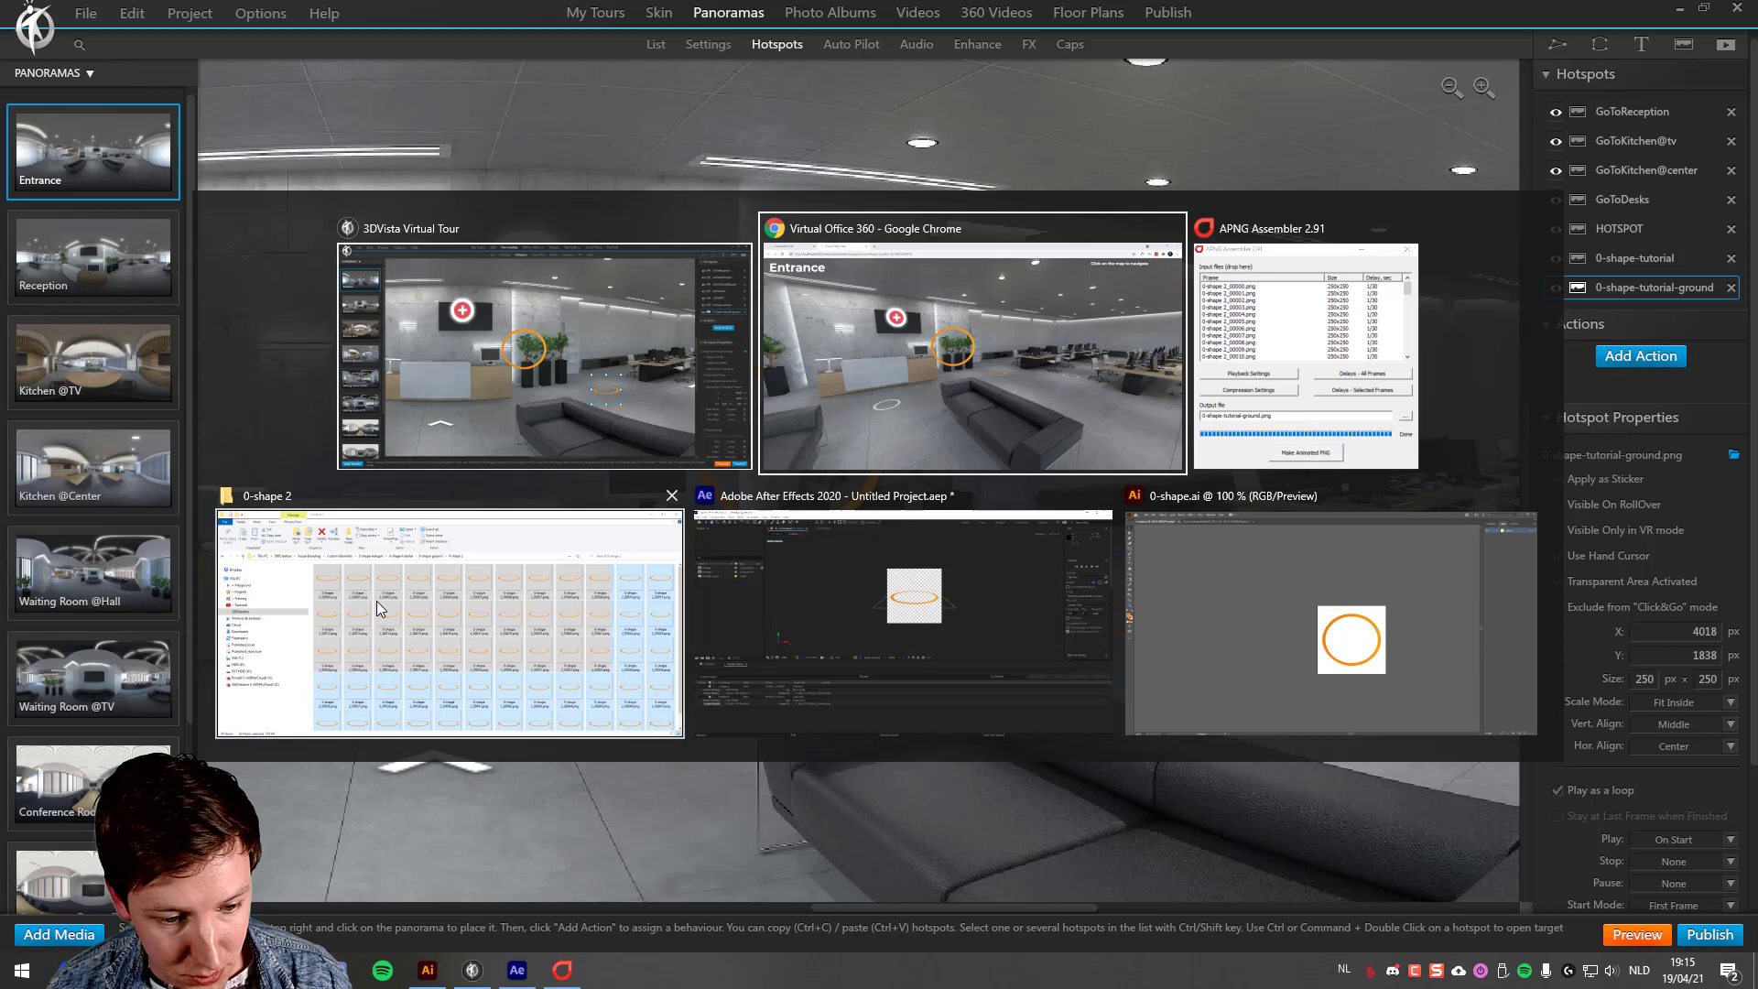
Step: Return to After Effects and preview the ring animation in the 0-shape 2 timeline
{"action": "left_click", "coordinate": [1015, 615]}
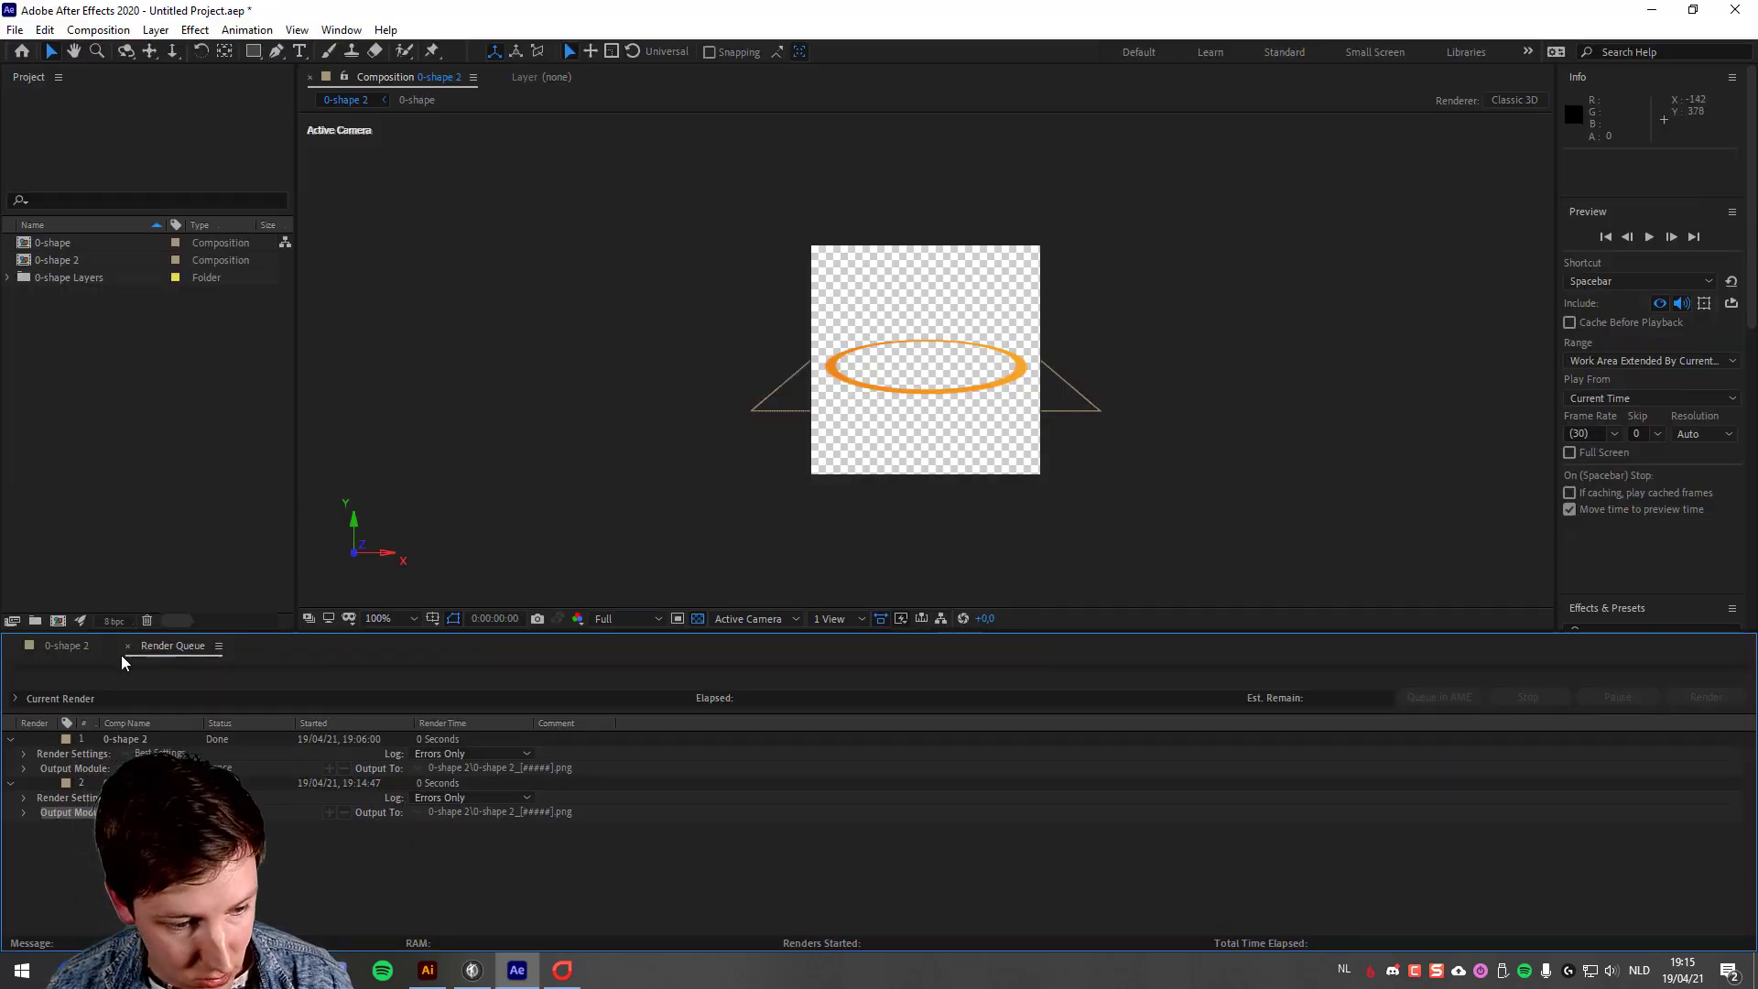
{"action": "left_click", "coordinate": [84, 646]}
{"action": "key", "text": "space"}
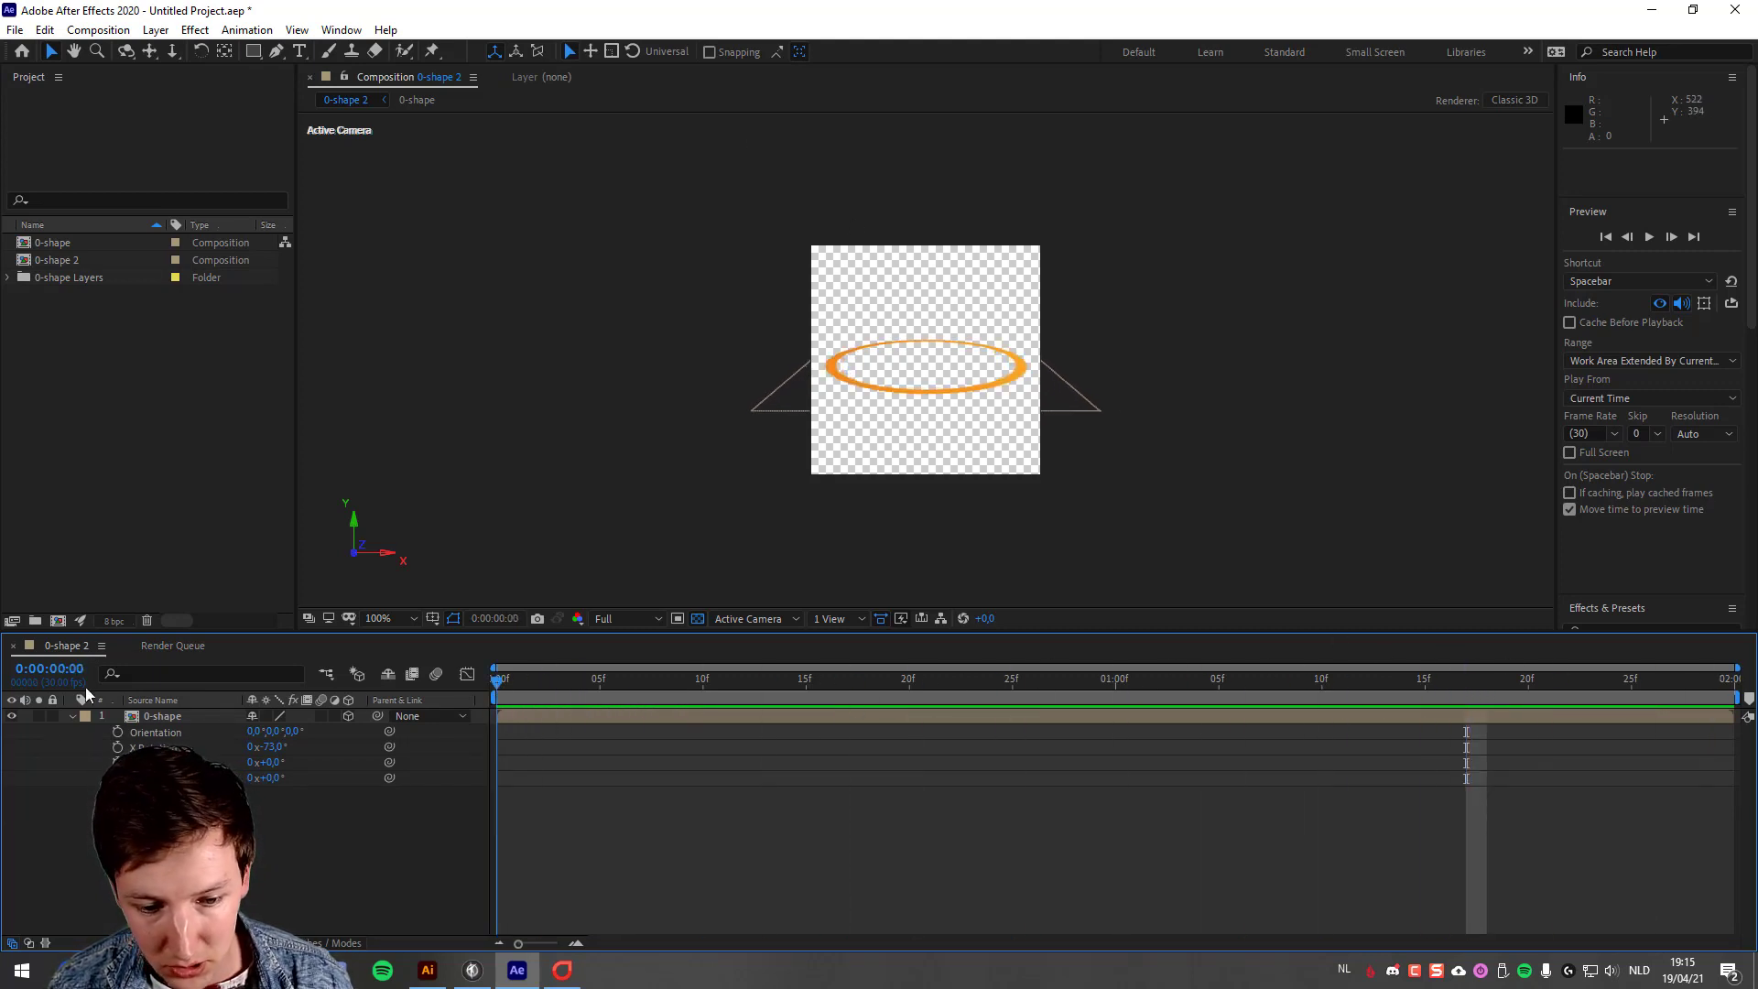
{"action": "key", "text": "Home"}
Step: Set the 0-shape 2 composition height to 120 px and preview the cropped ring
{"action": "key", "text": "ctrl+k"}
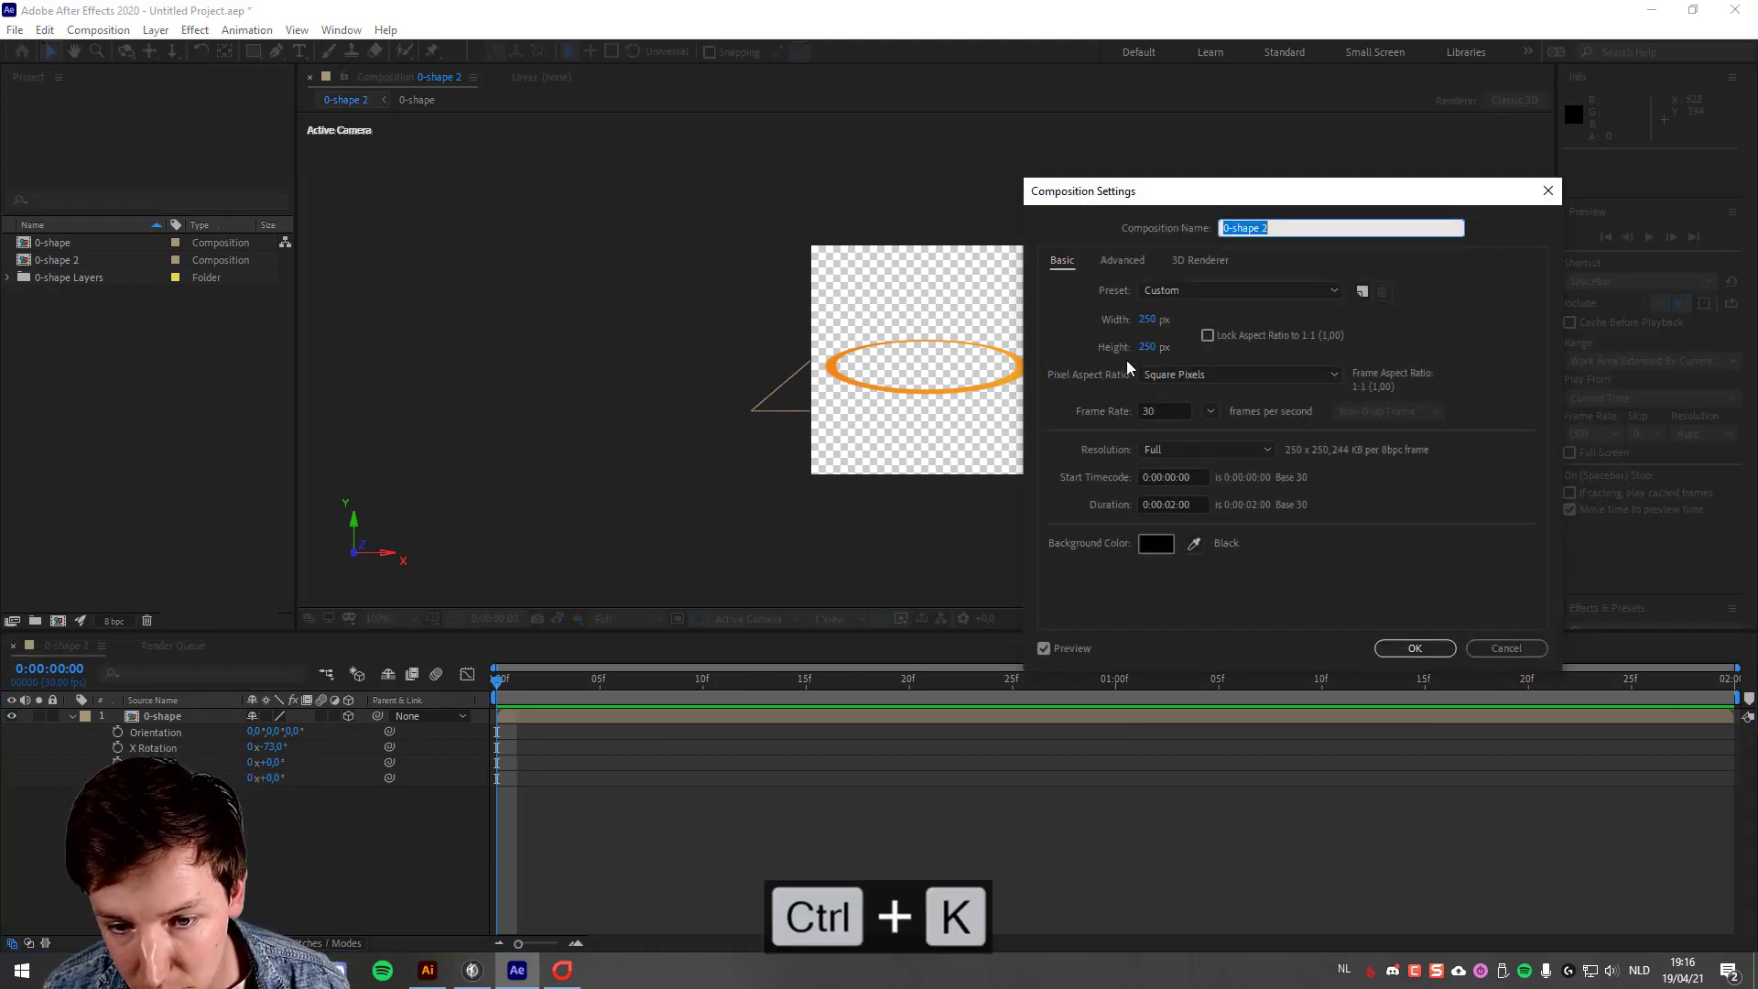
{"action": "left_click", "coordinate": [1146, 347]}
{"action": "type", "text": "43"}
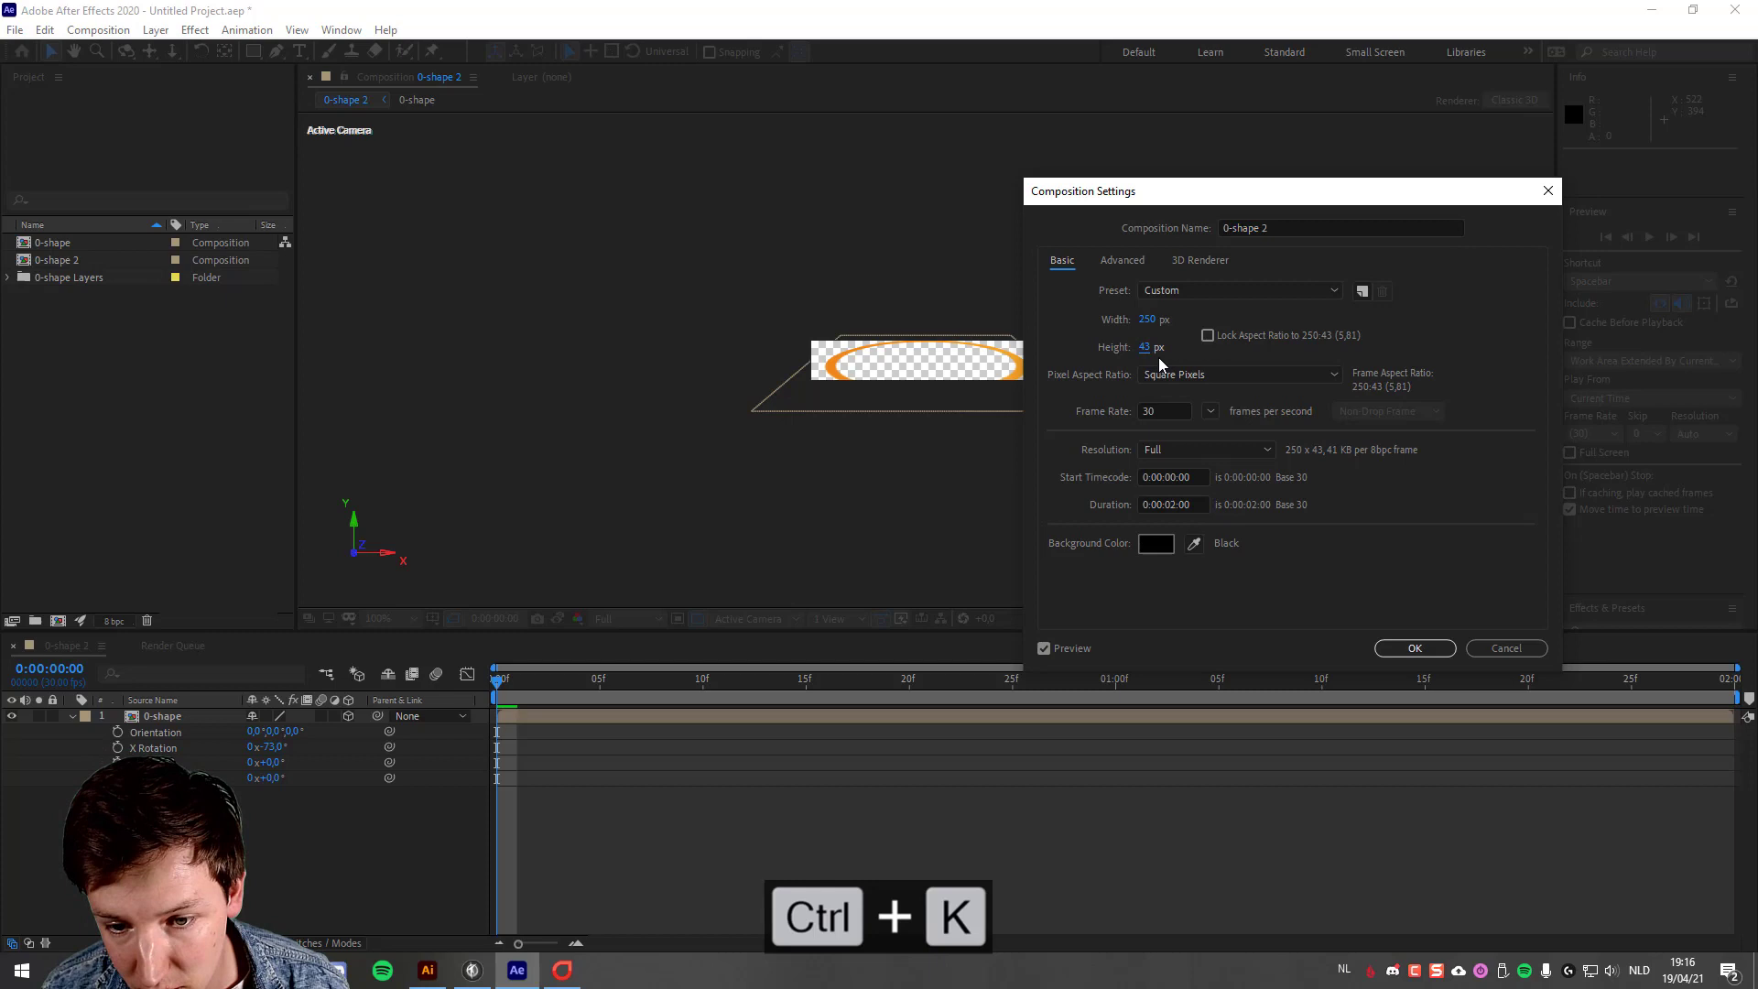
{"action": "left_click_drag", "start_coordinate": [1153, 356], "coordinate": [1150, 348]}
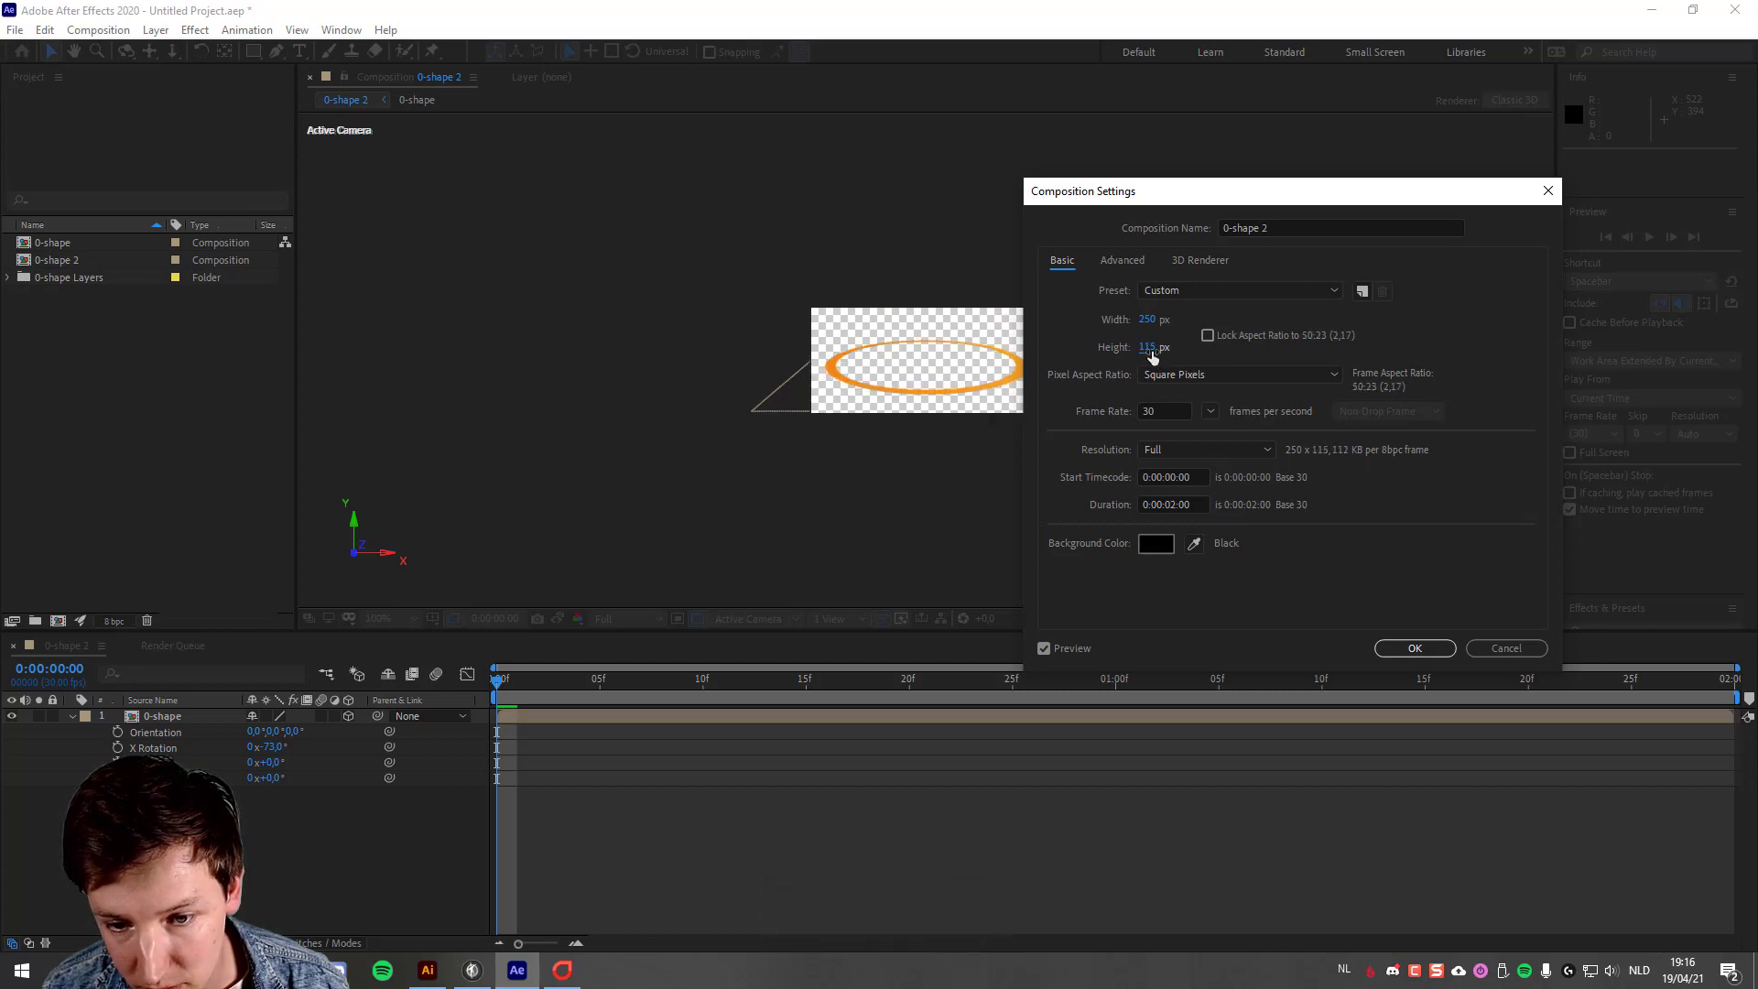
{"action": "left_click", "coordinate": [1149, 348]}
{"action": "type", "text": "120"}
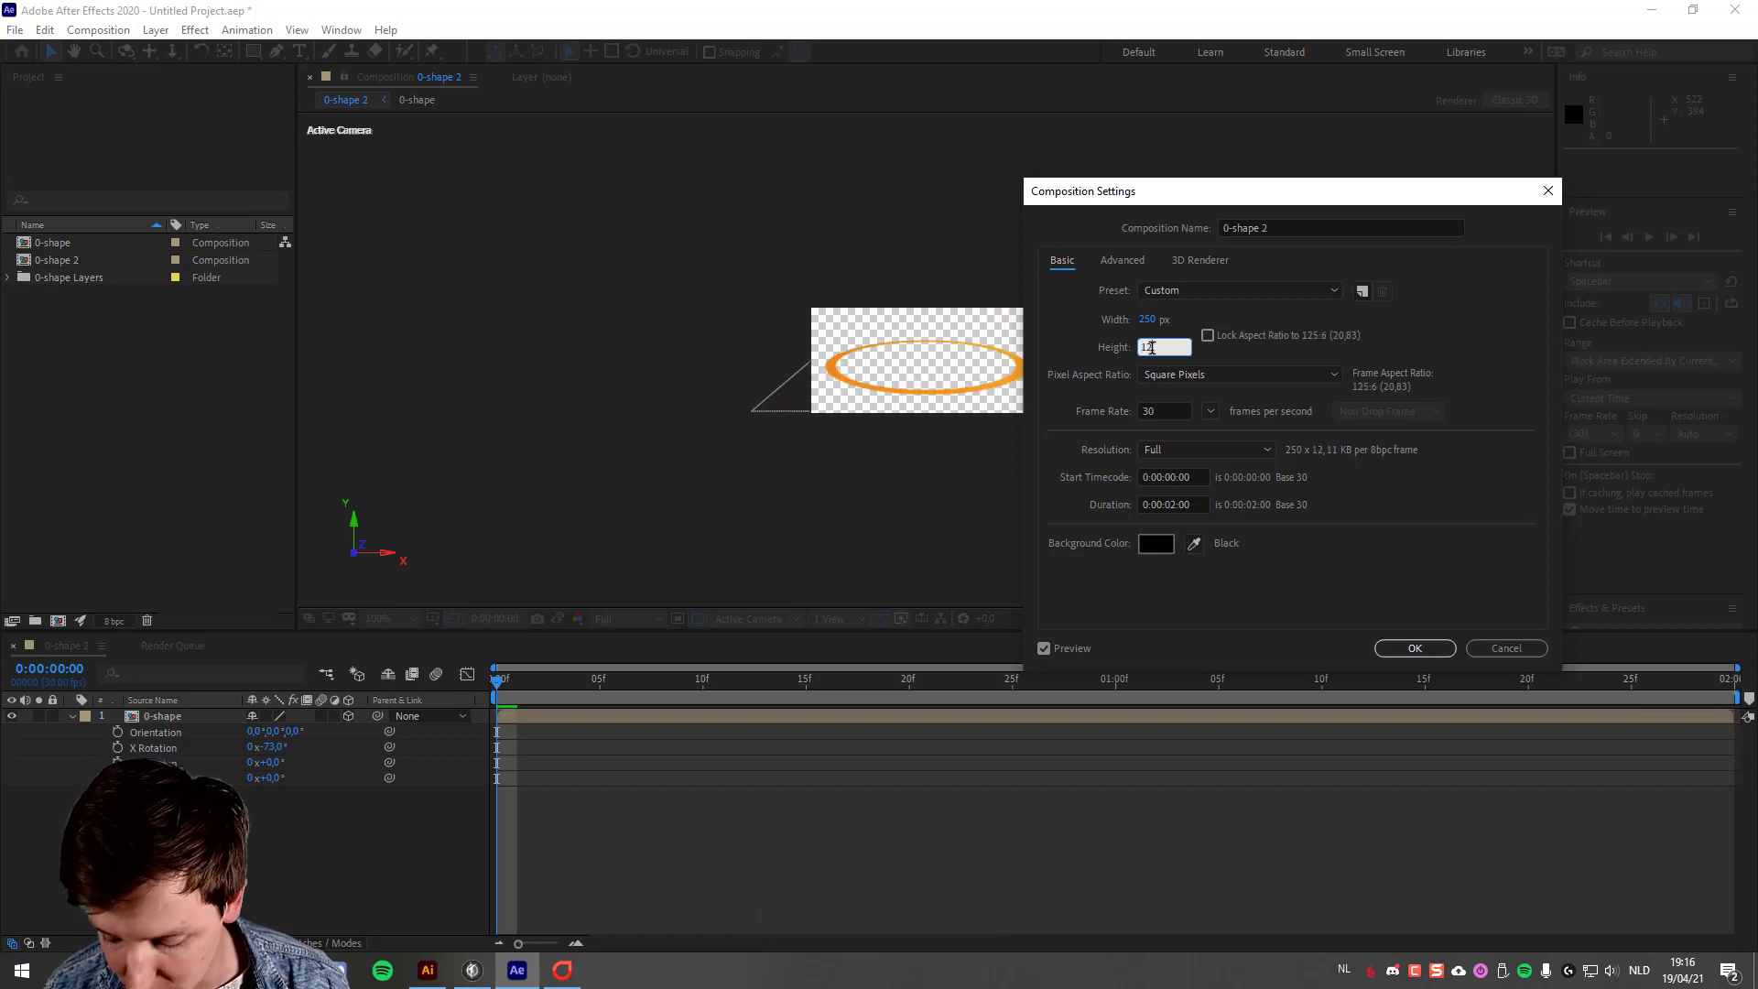
{"action": "key", "text": "Return"}
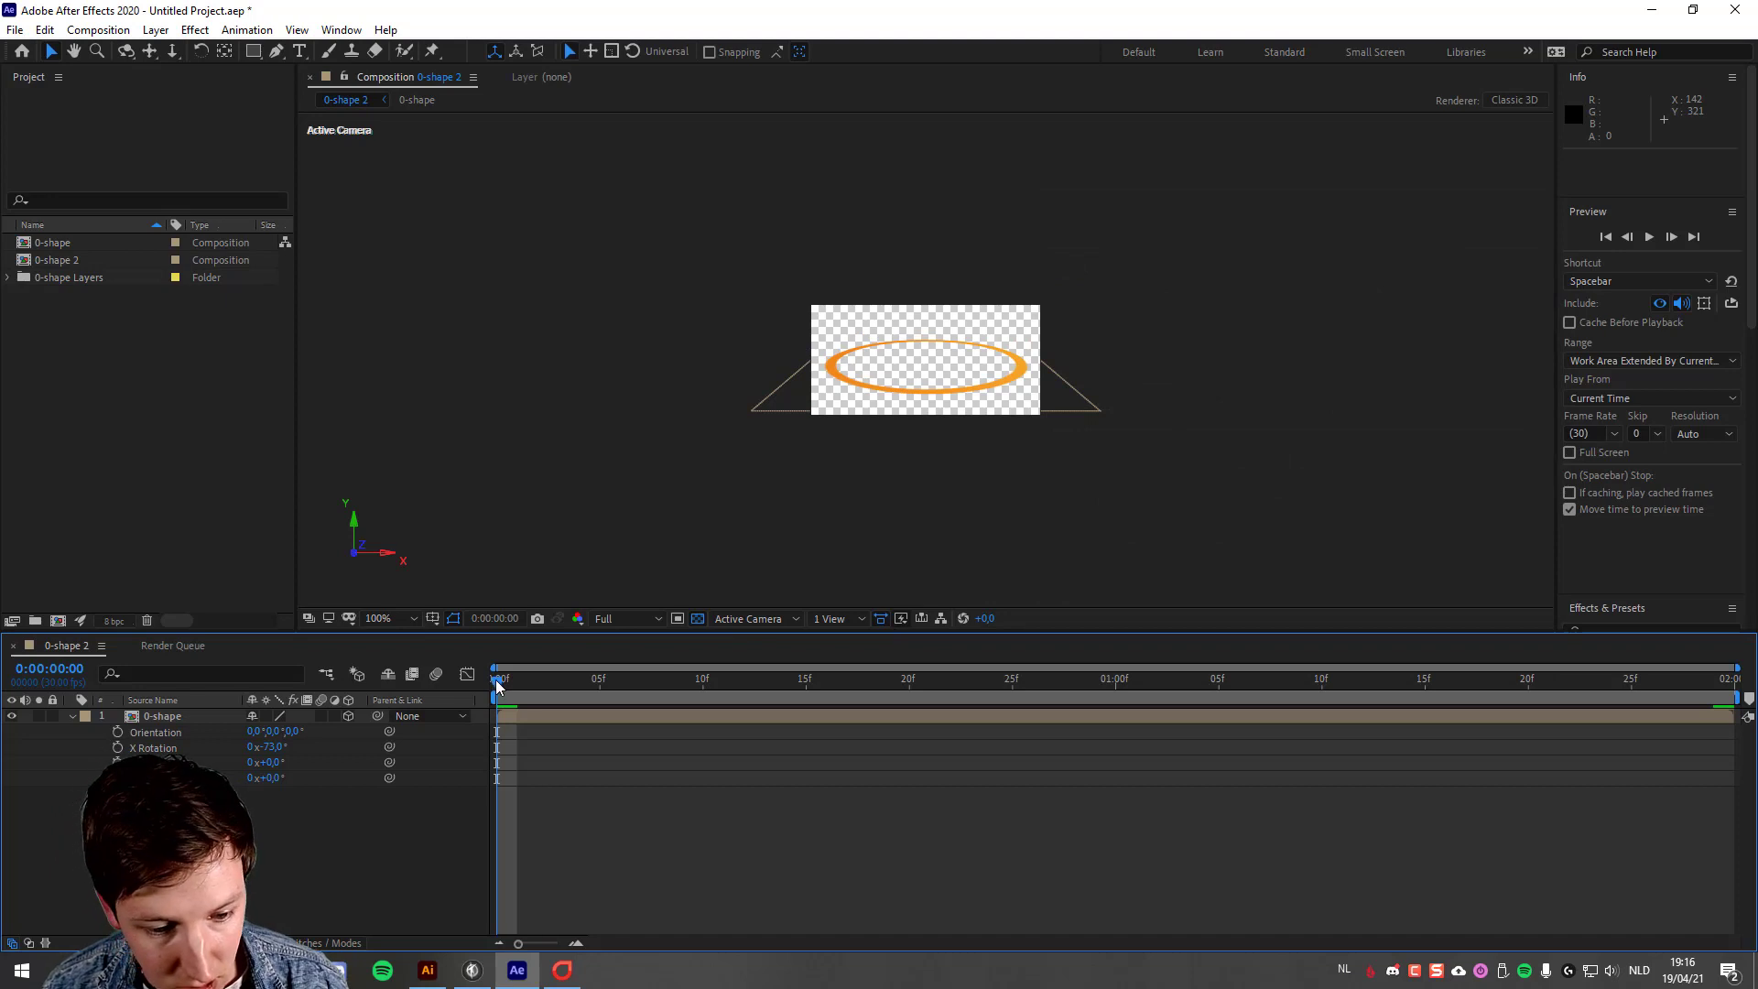
{"action": "key", "text": "space"}
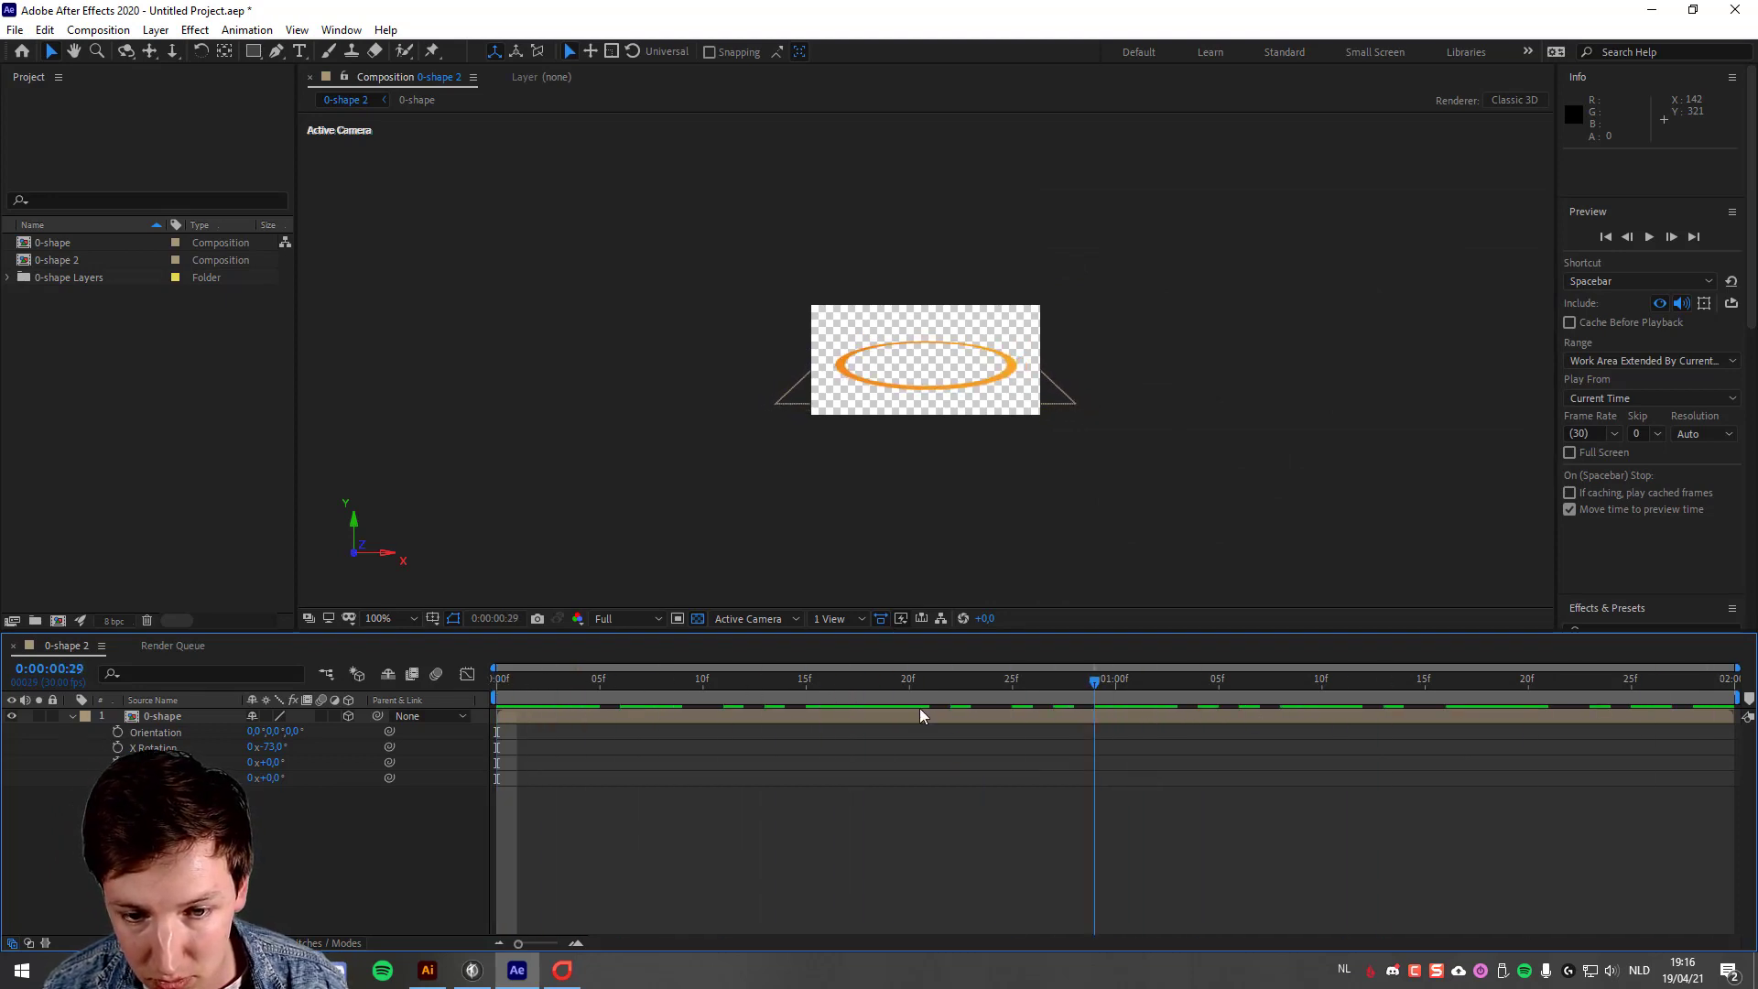
Step: Reduce the composition height to 100 px, preview it, and add it to the render queue
{"action": "key", "text": "ctrl+k"}
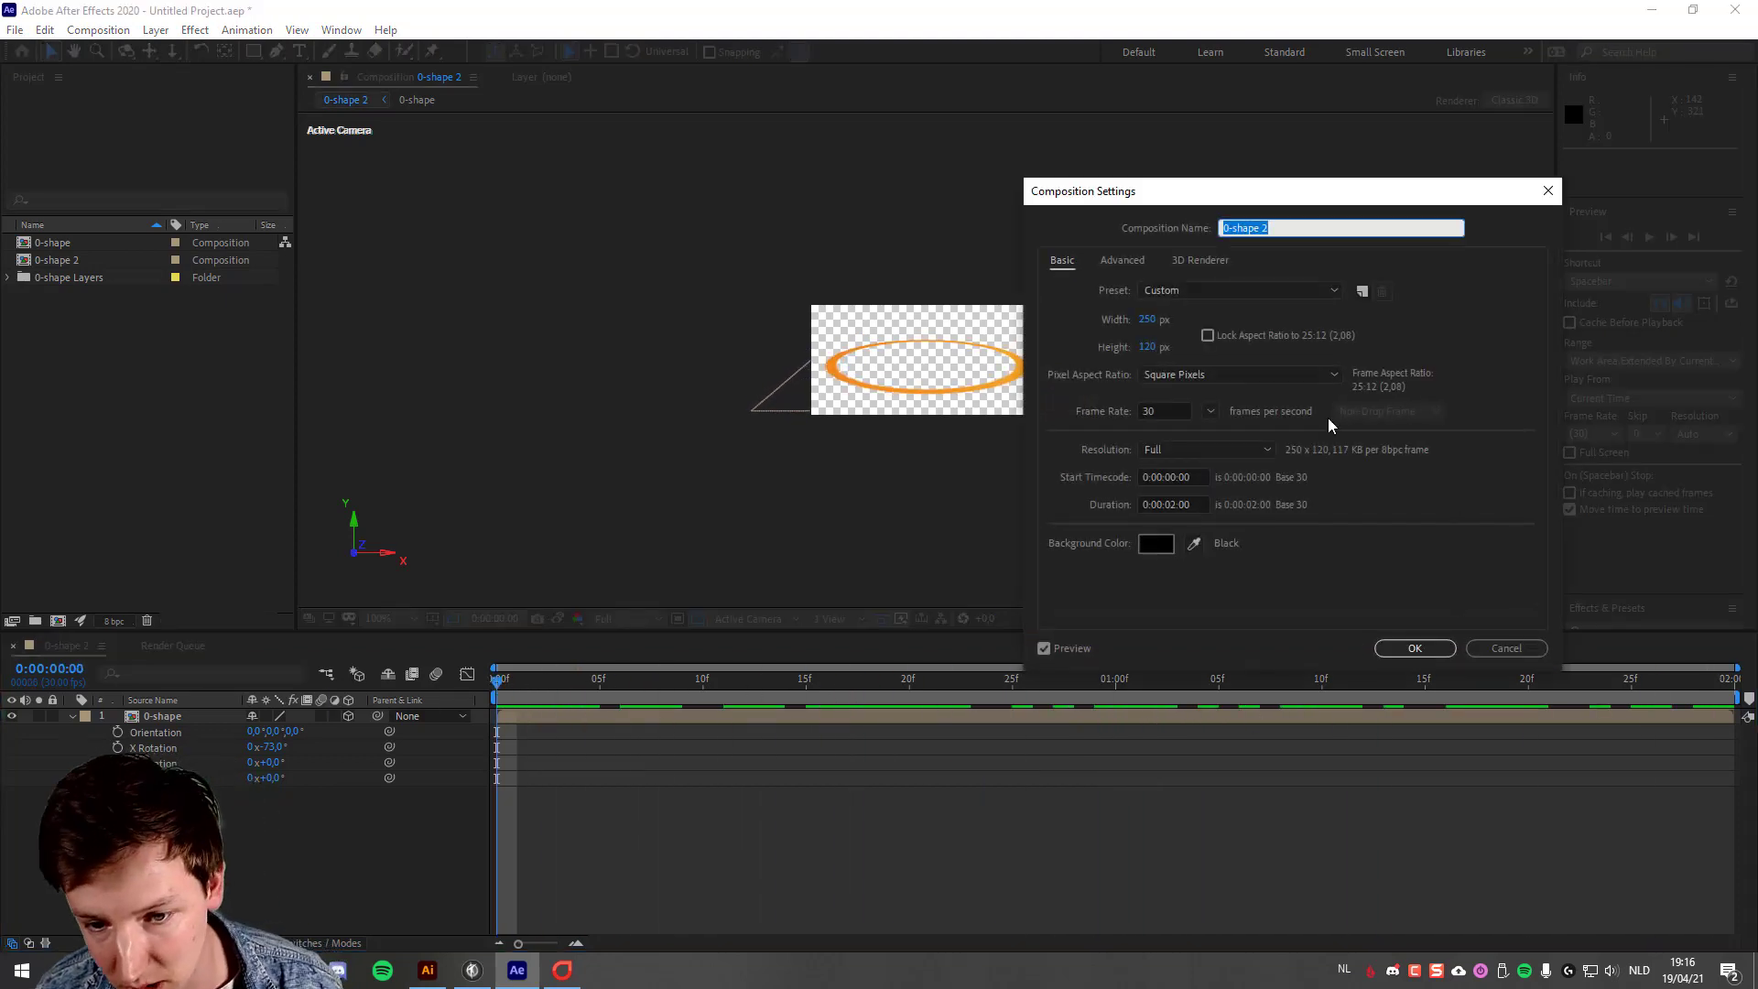
{"action": "left_click", "coordinate": [1148, 346]}
{"action": "type", "text": "100"}
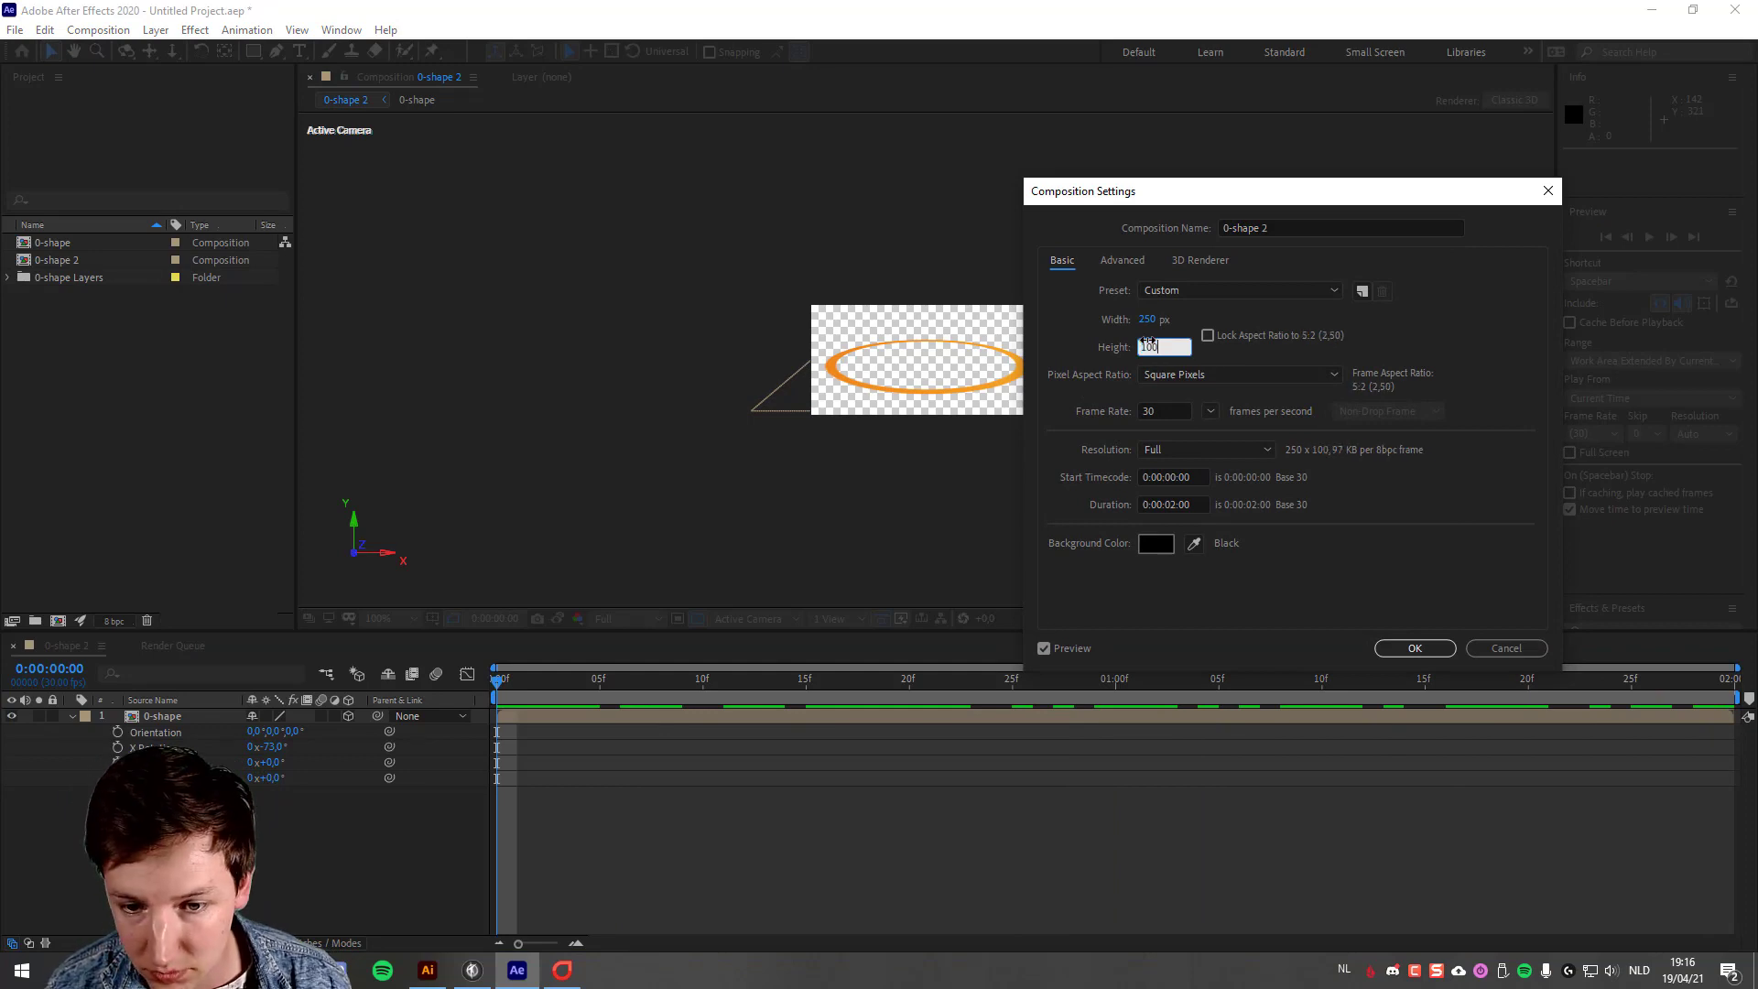
{"action": "key", "text": "Return"}
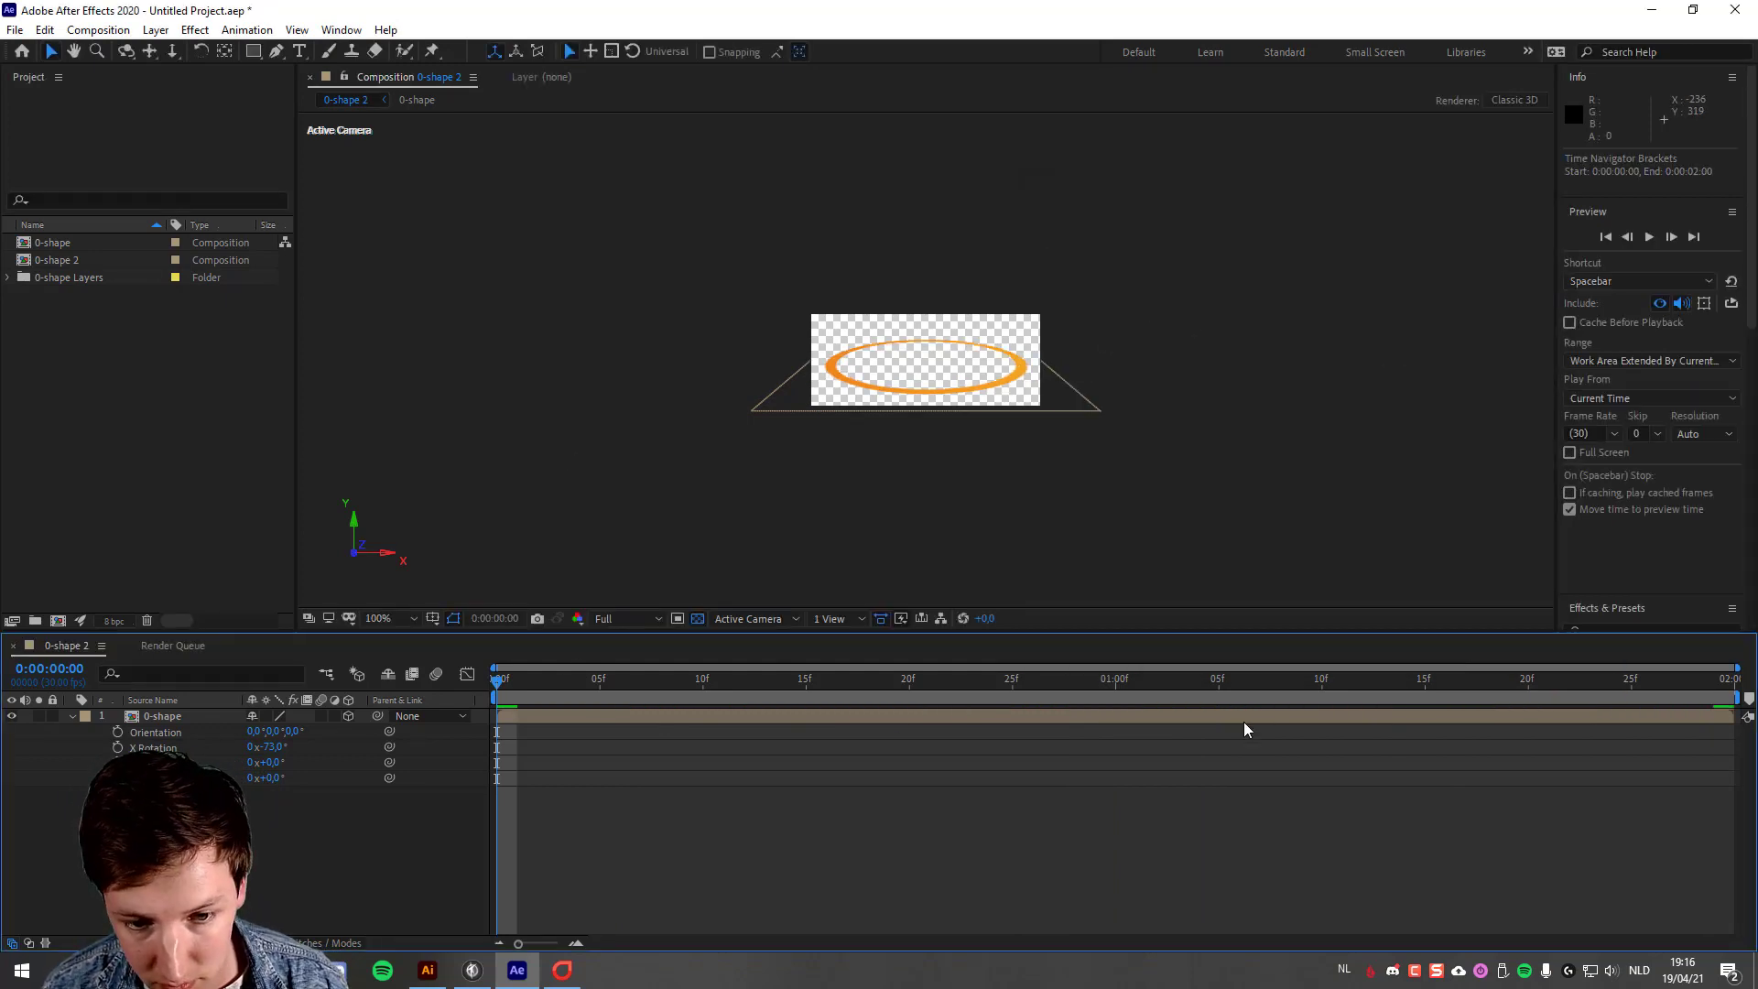
{"action": "key", "text": "space"}
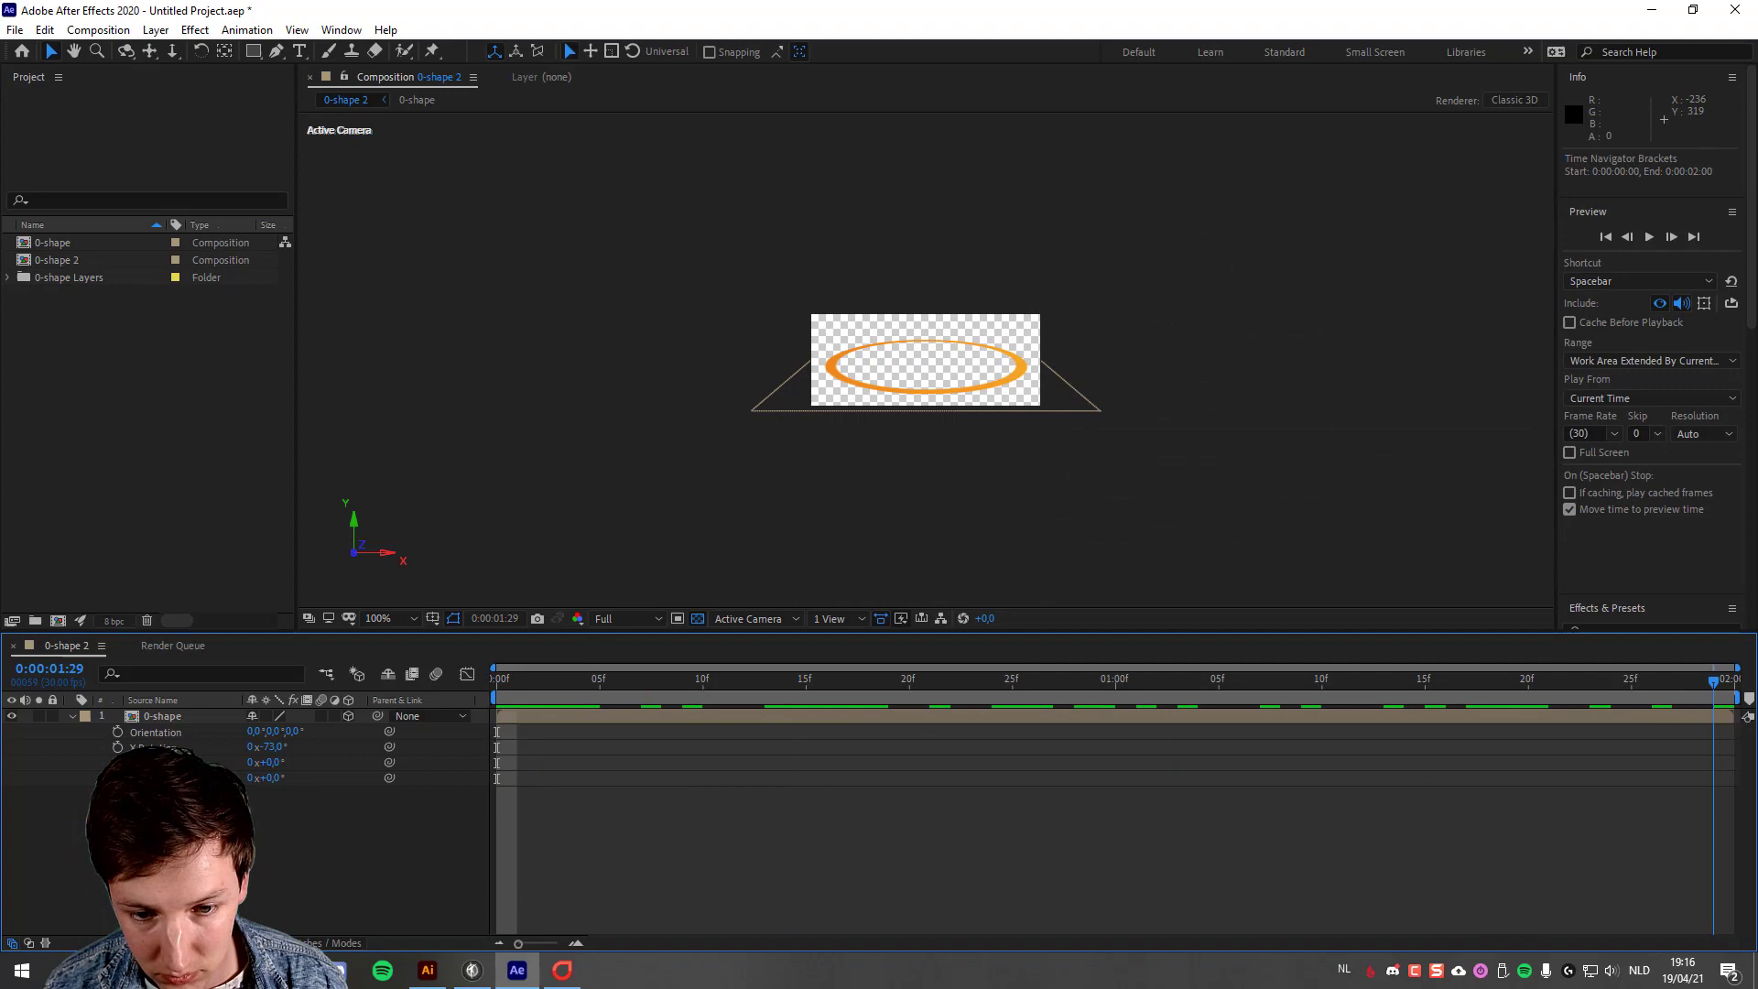
{"action": "key", "text": "space"}
{"action": "key", "text": "ctrl+m"}
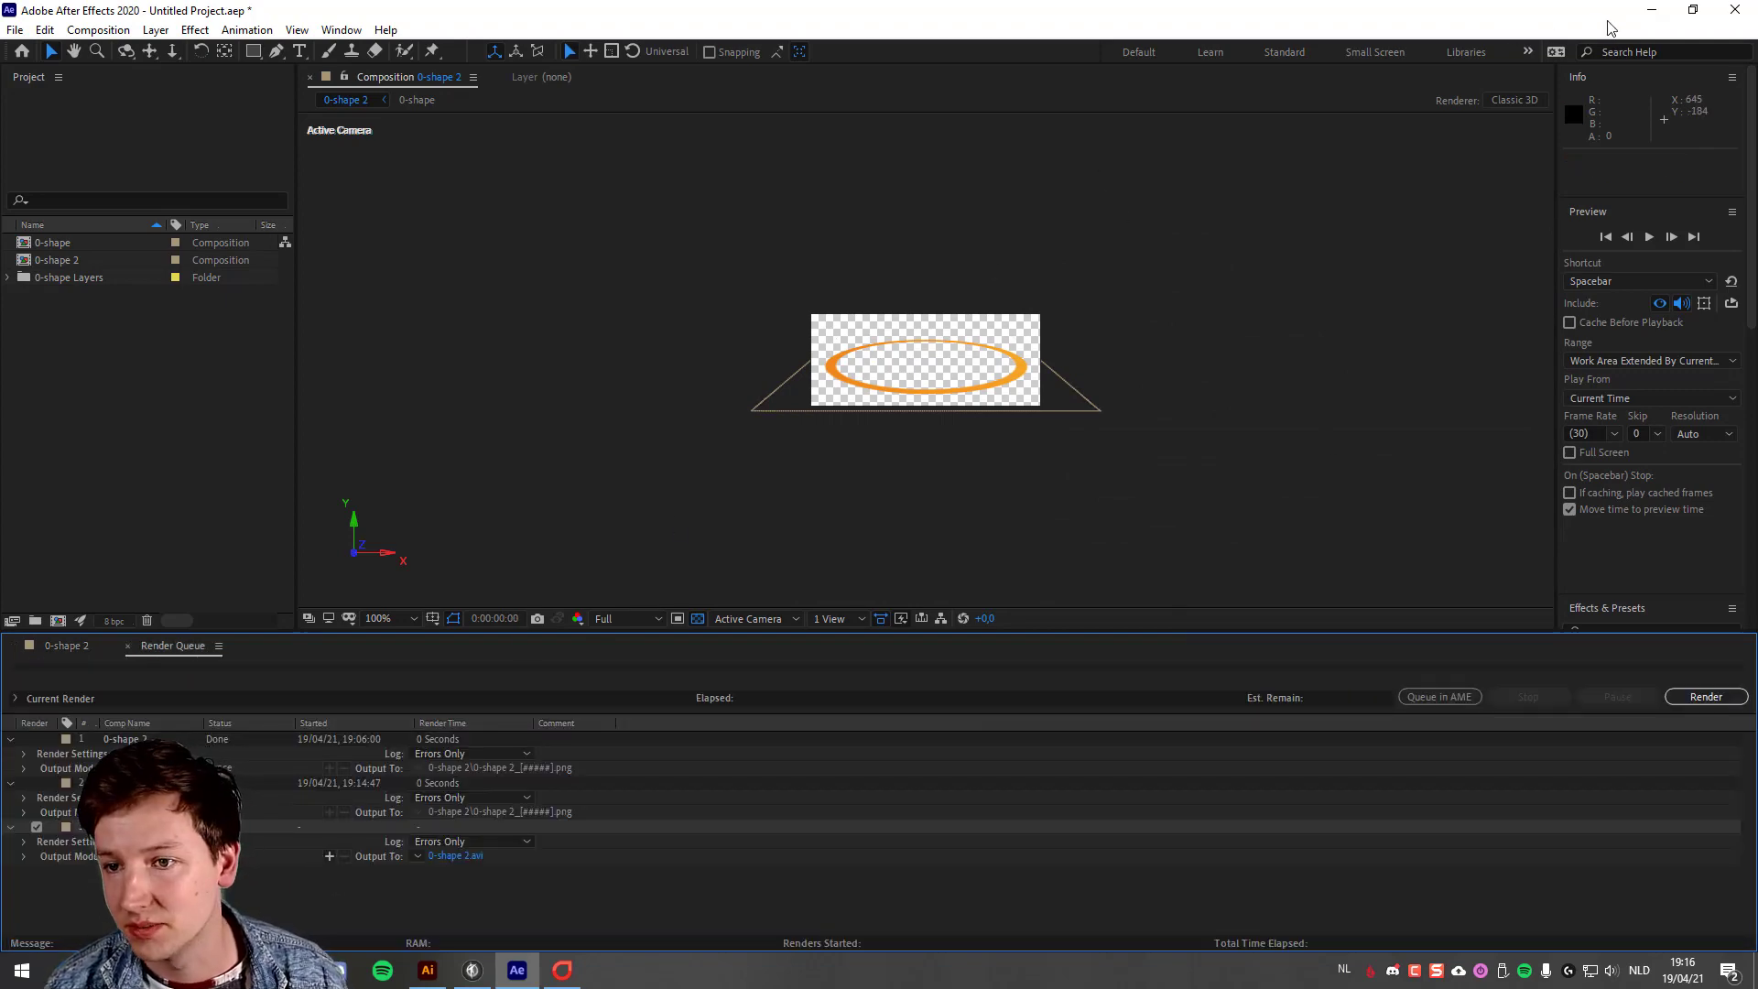
Step: Minimize the After Effects window
{"action": "left_click", "coordinate": [1645, 13]}
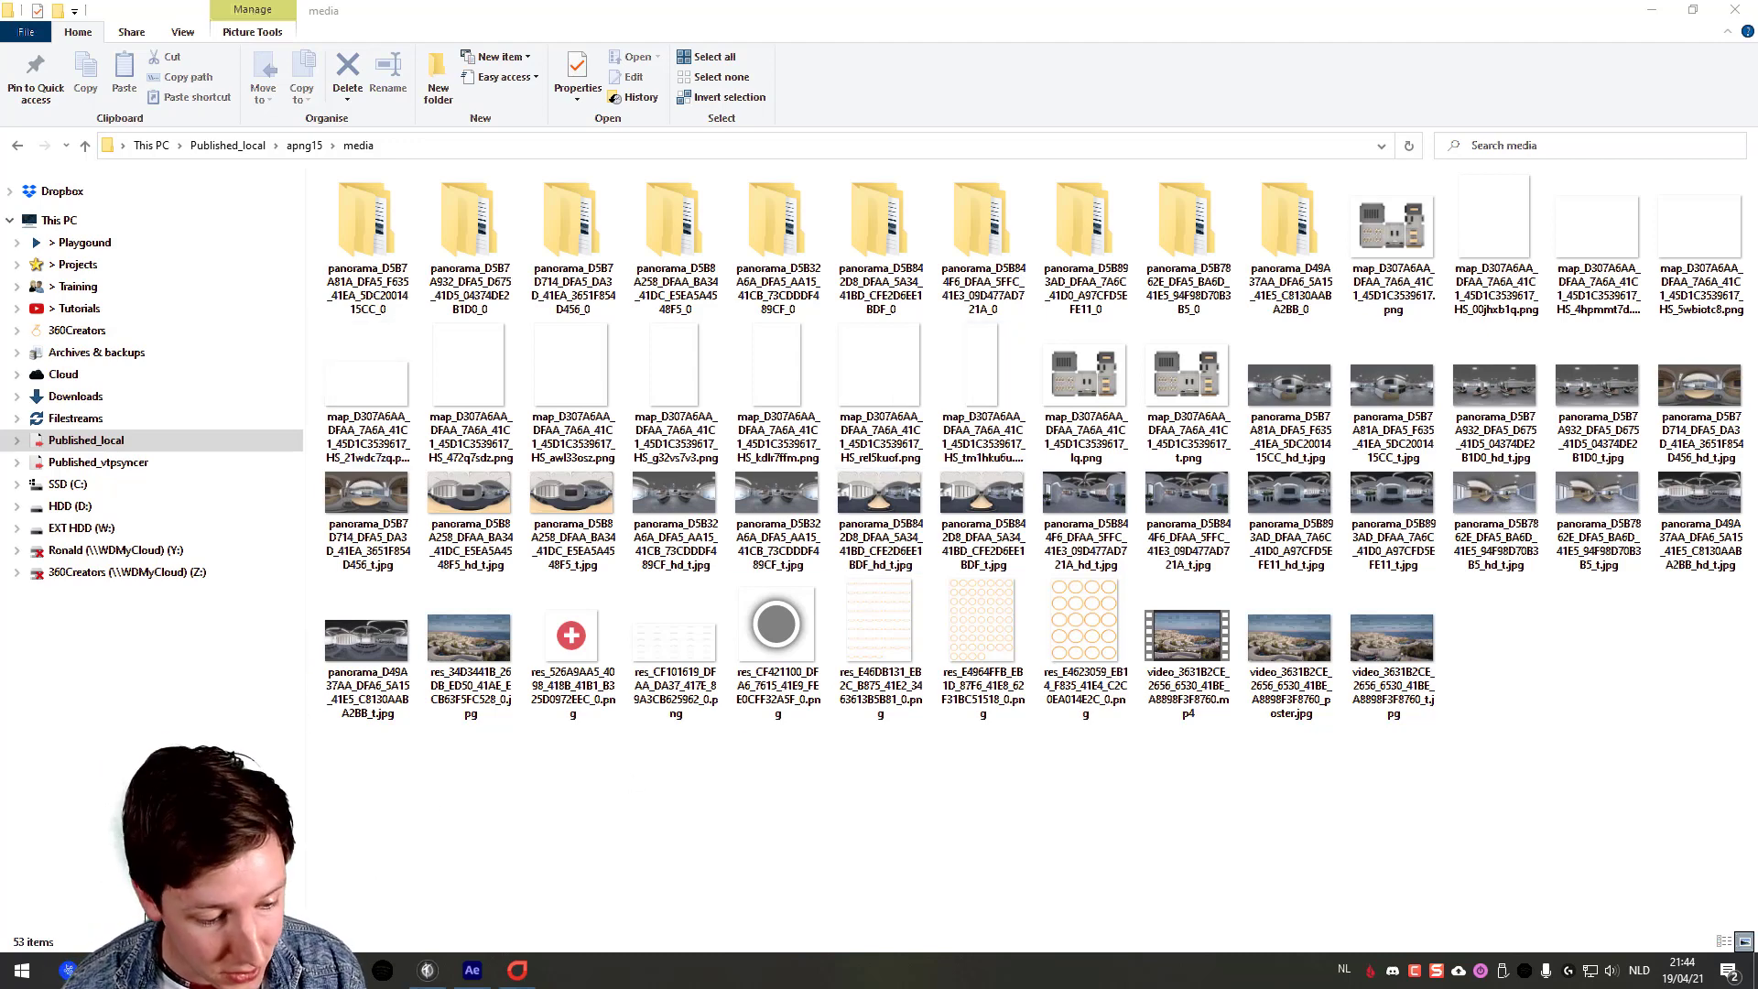
Step: Switch to the browser to inspect the published Entrance tour
{"action": "key", "text": "alt+Tab"}
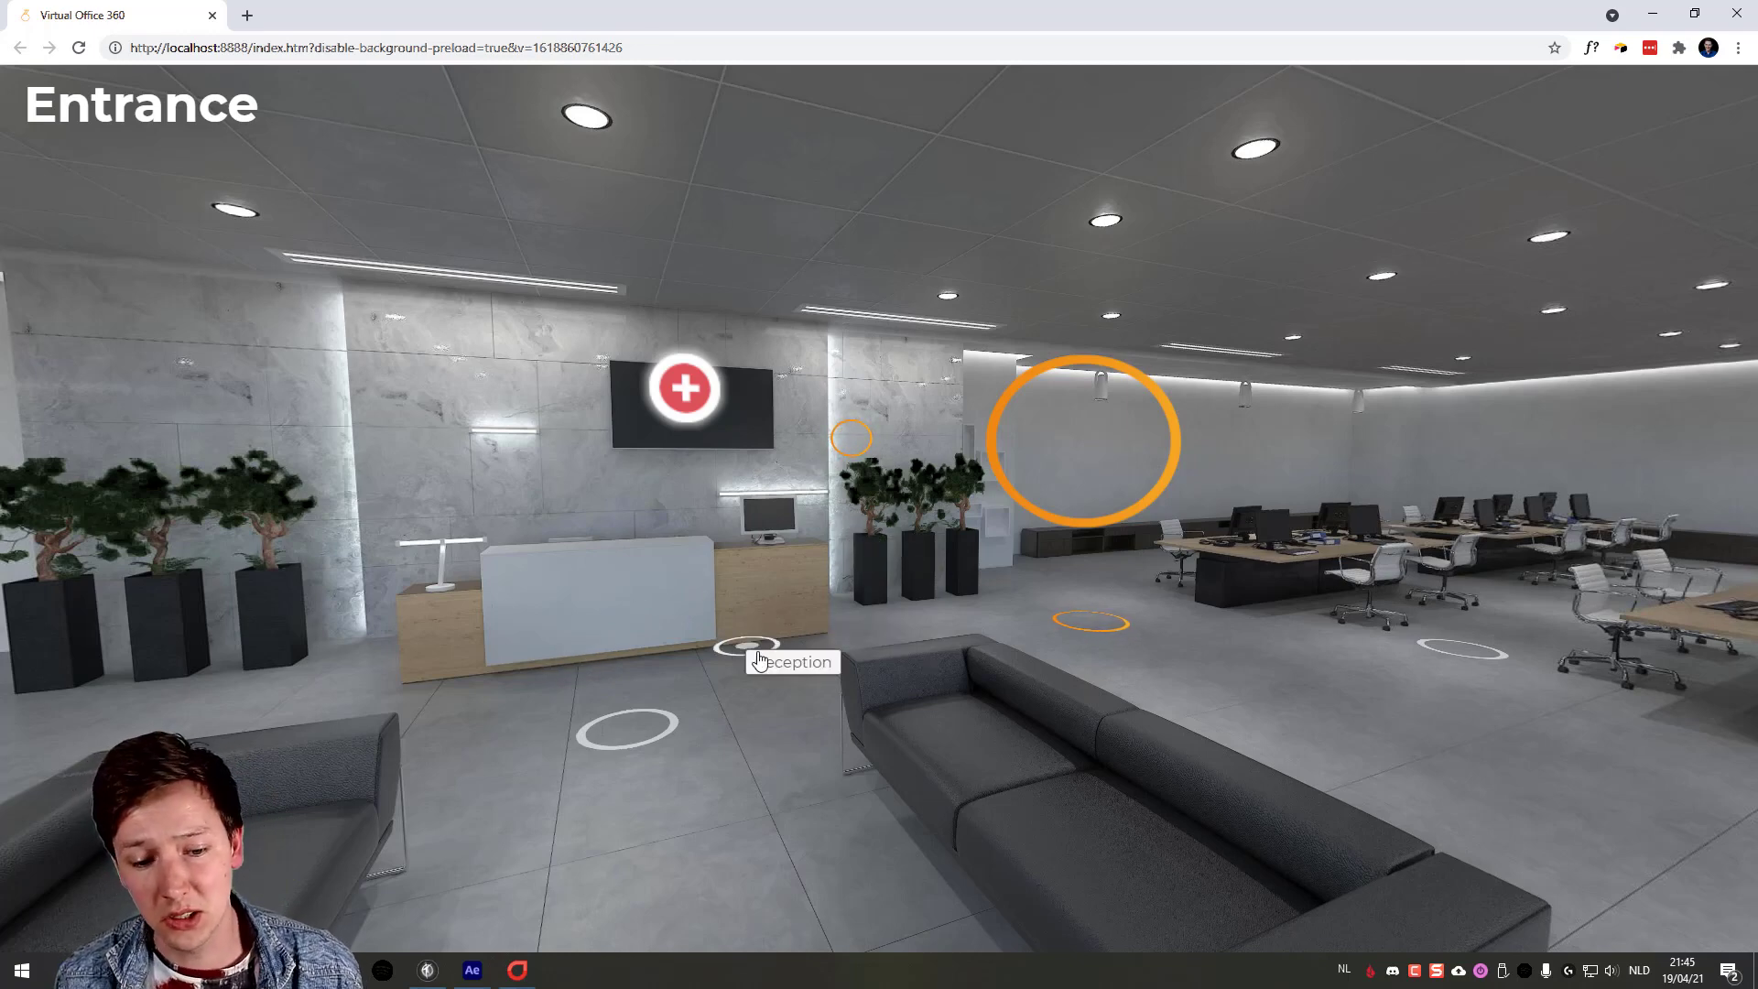
Step: Confirm the 0-shape composition runs at 10 fps, then bring the 3DVista editor forward
{"action": "key", "text": "alt+Tab"}
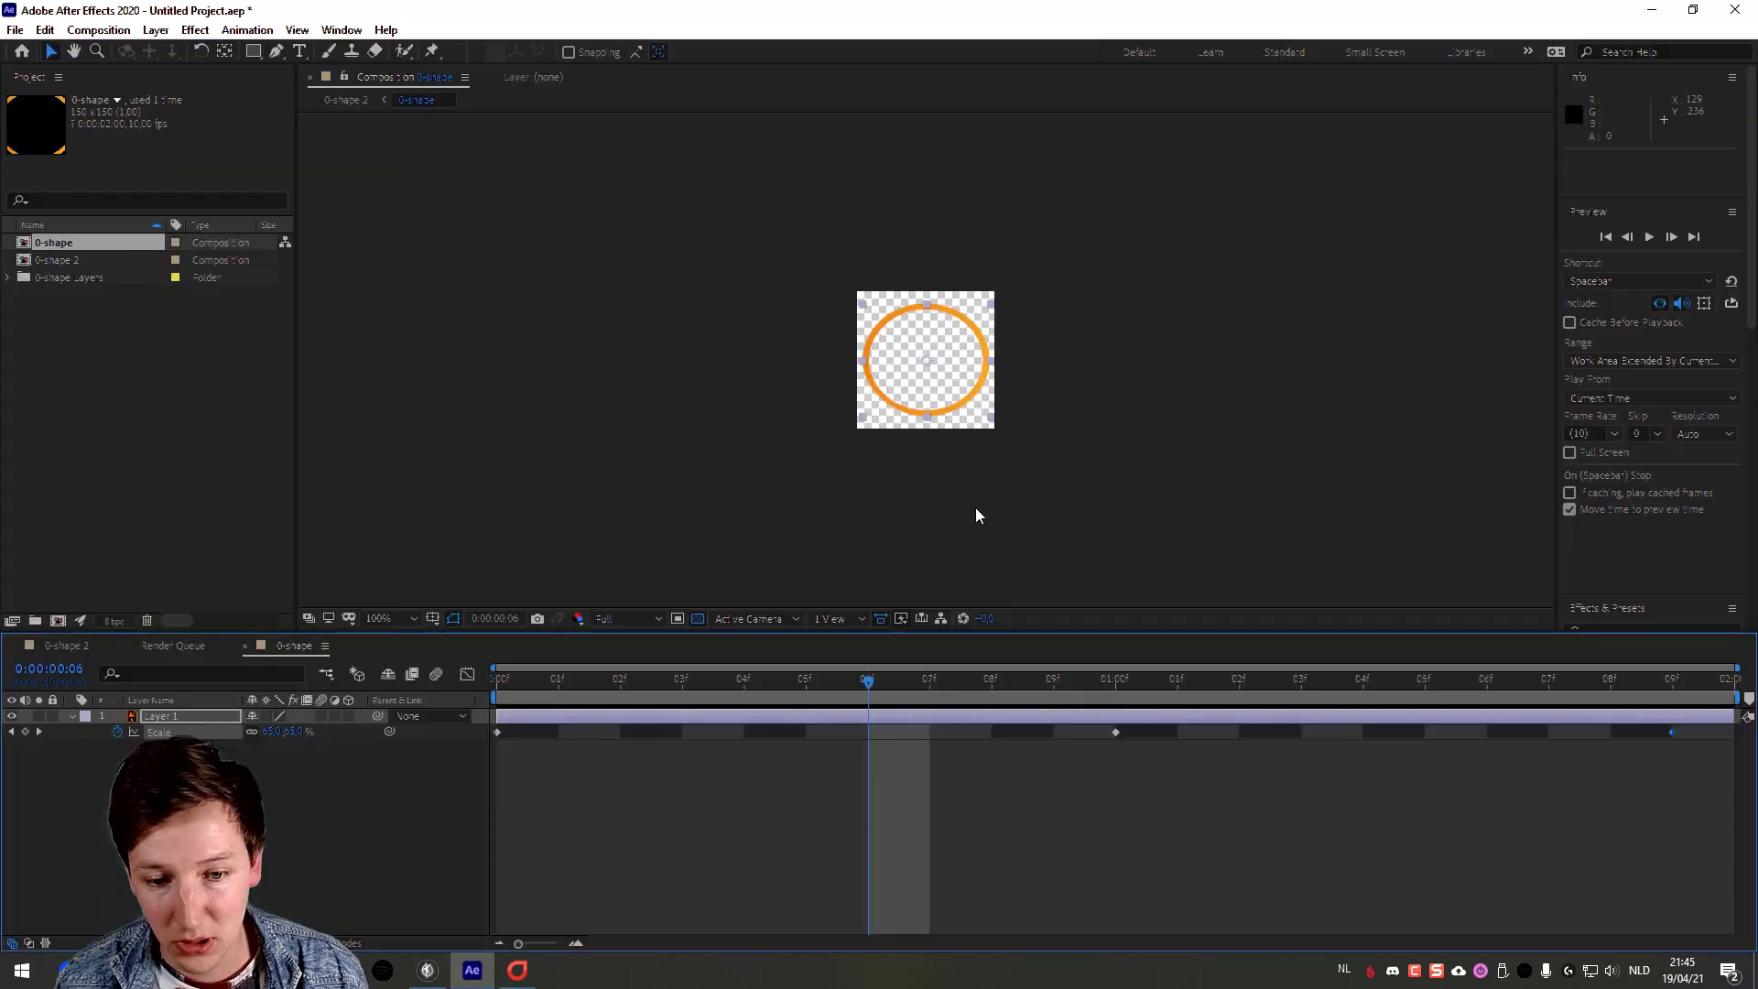
{"action": "key", "text": "ctrl+k"}
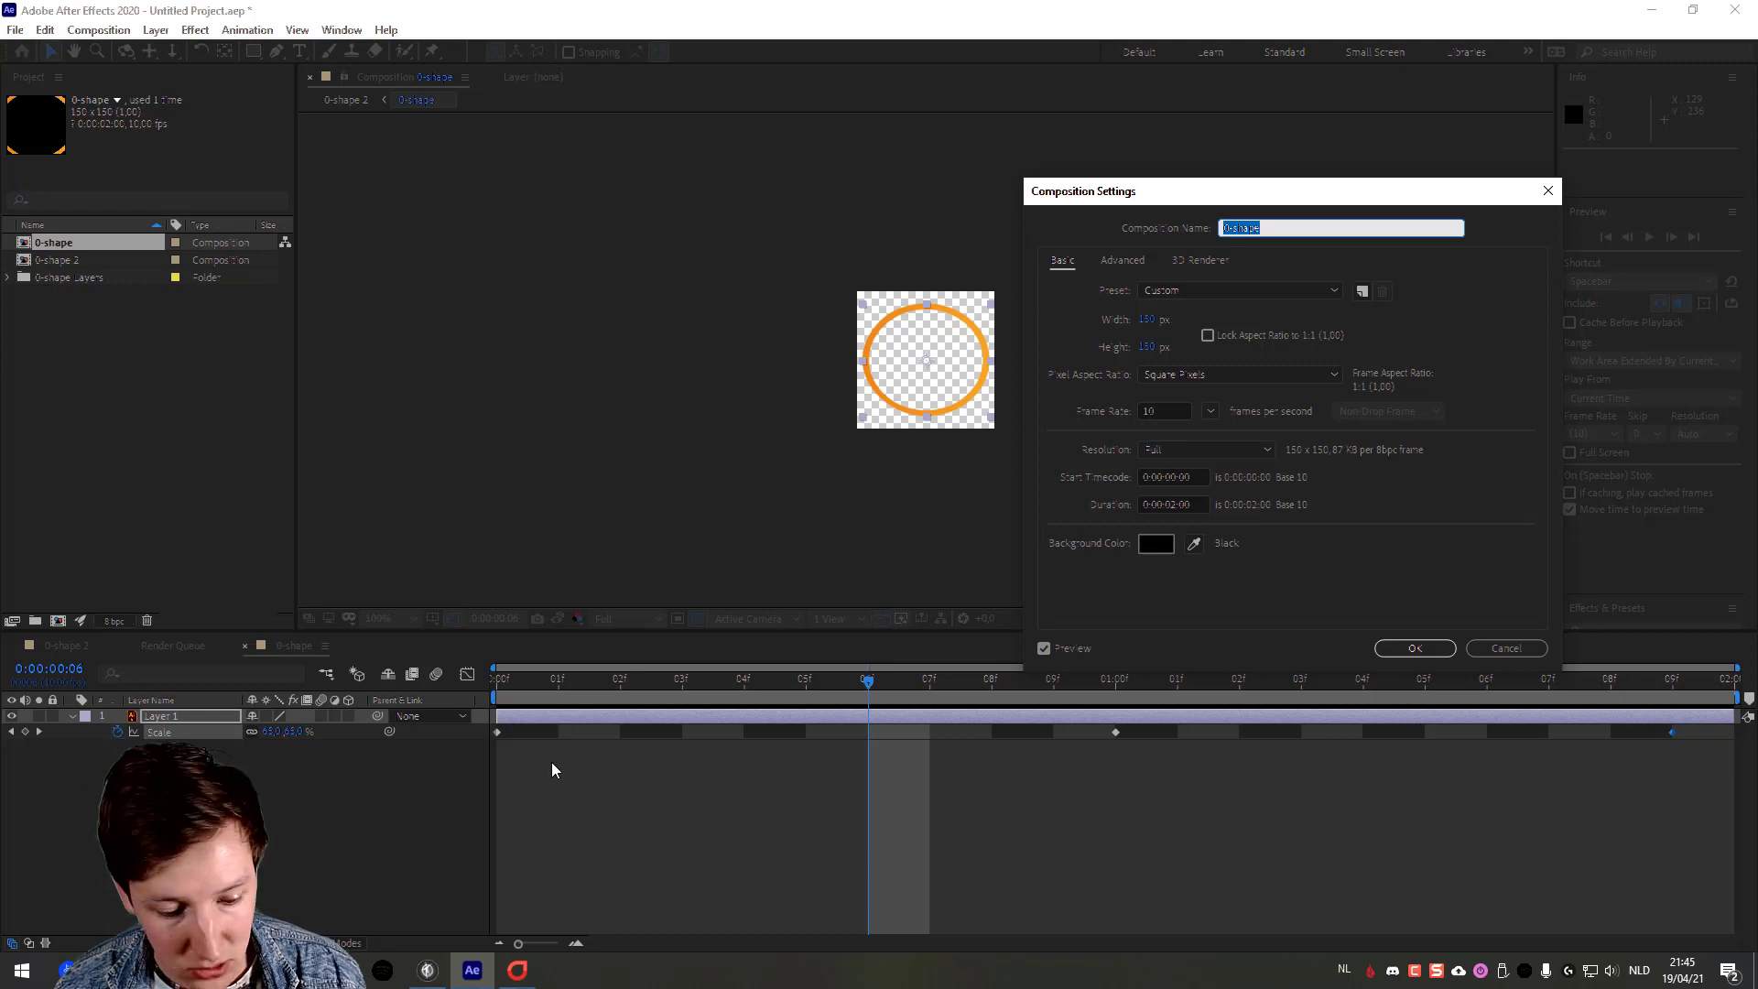
{"action": "left_click", "coordinate": [517, 969]}
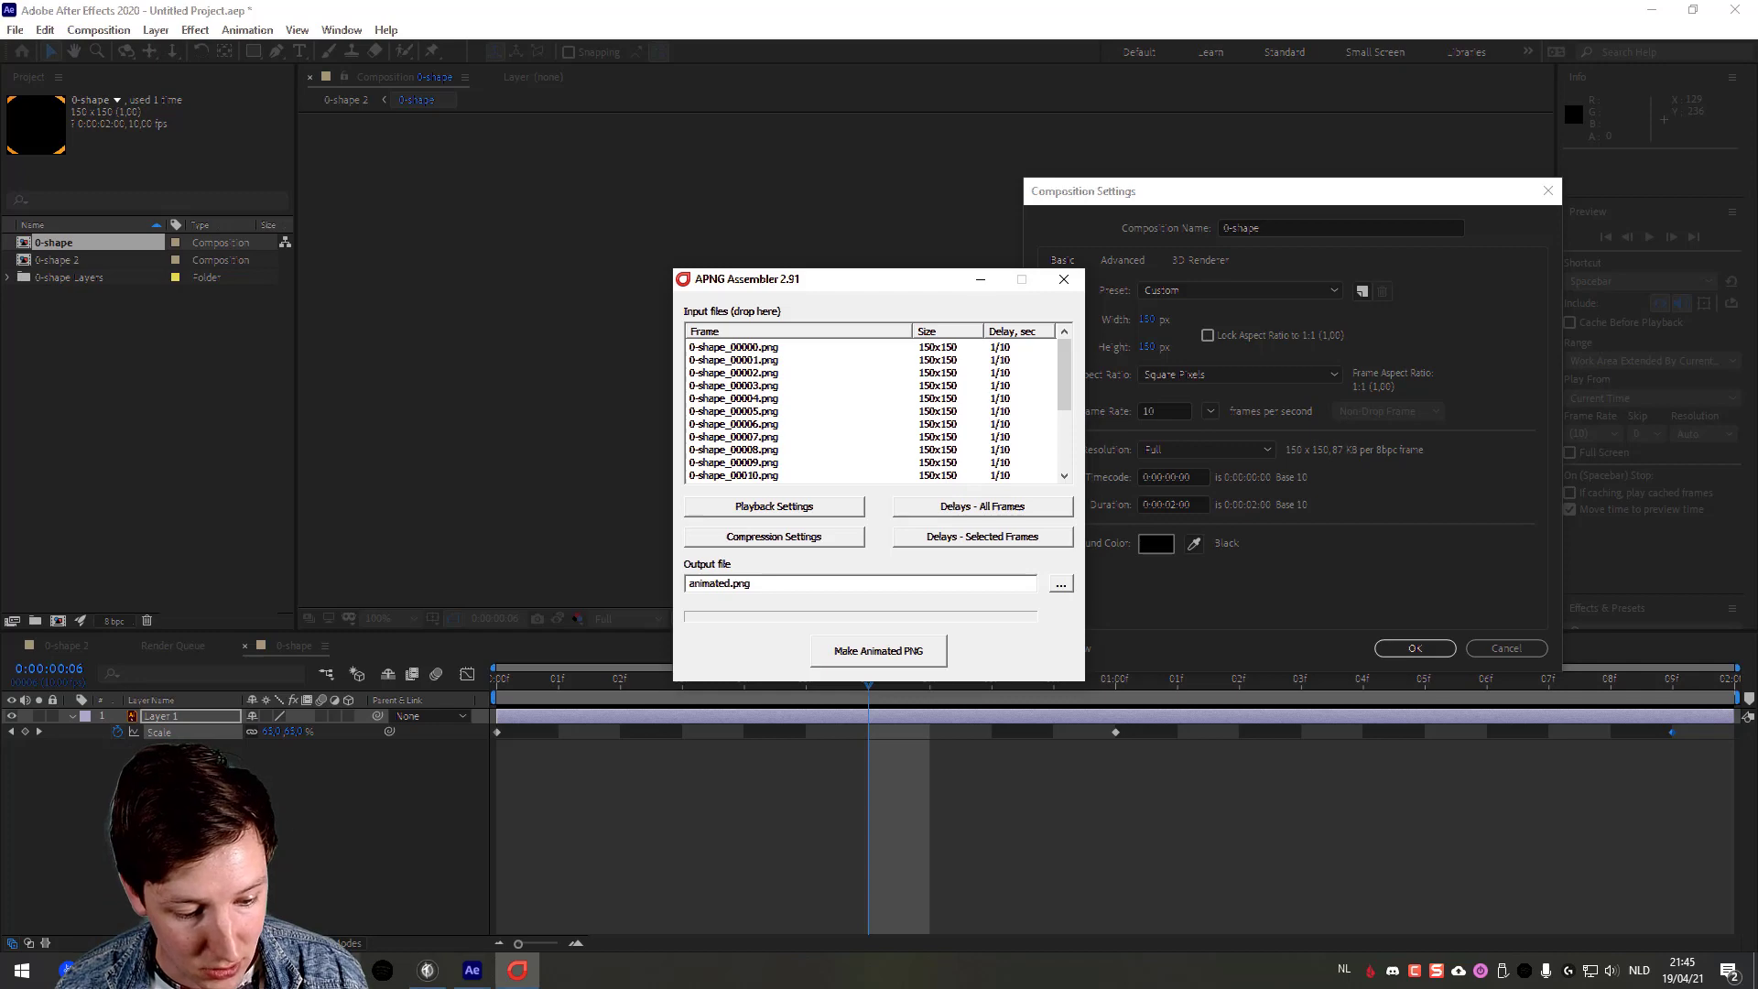
{"action": "left_click", "coordinate": [428, 971]}
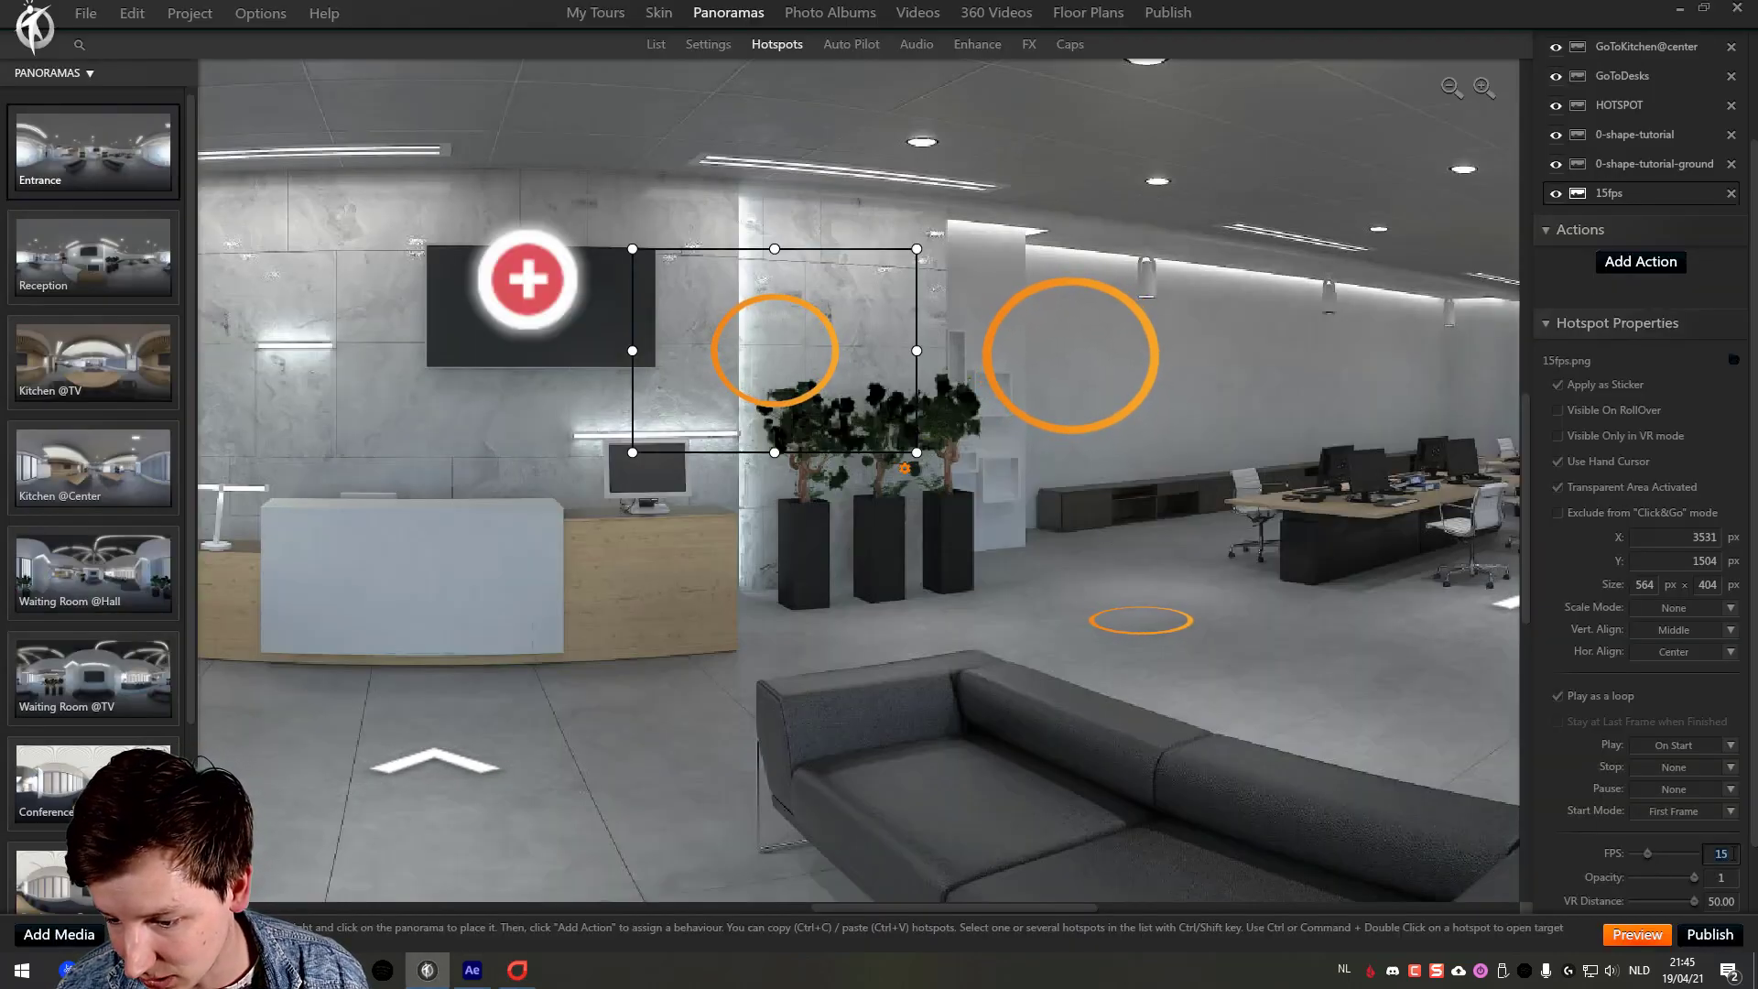
Step: Set the 15fps ring hotspot's playback rate to 10 FPS
{"action": "left_click", "coordinate": [1721, 854]}
{"action": "type", "text": "10"}
{"action": "key", "text": "Return"}
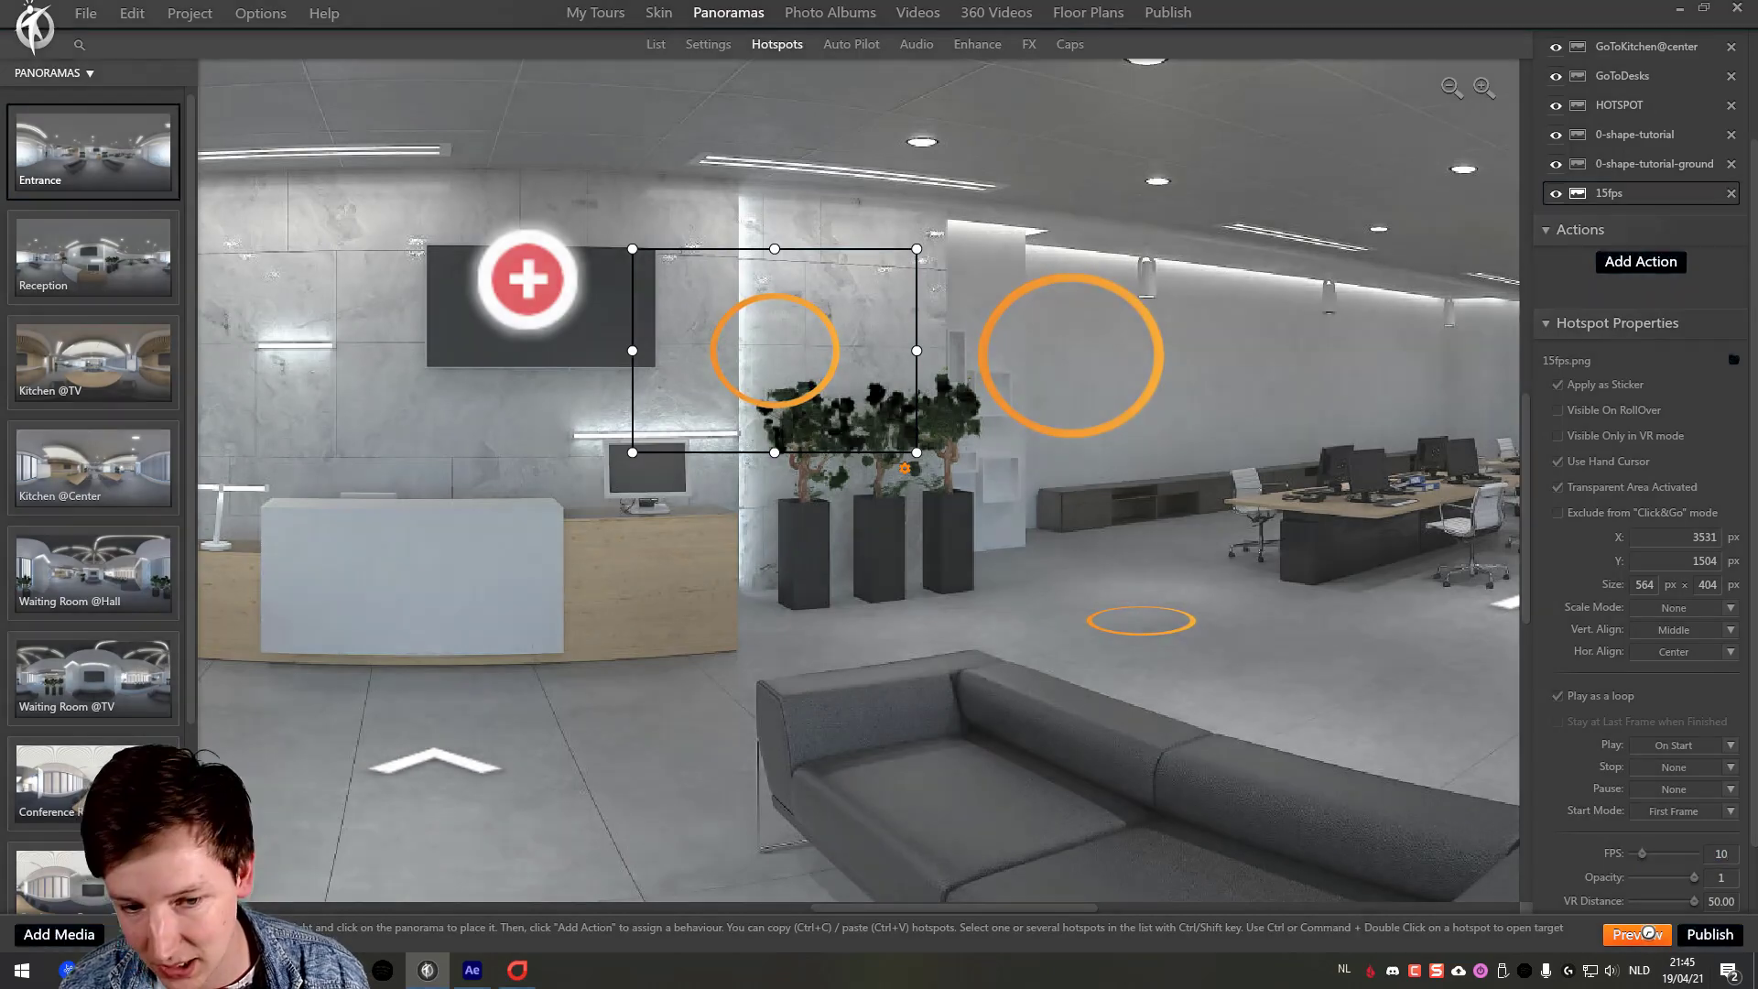
Step: Publish and preview the tour, look around the panorama, then return to the media folder
{"action": "left_click", "coordinate": [1648, 934]}
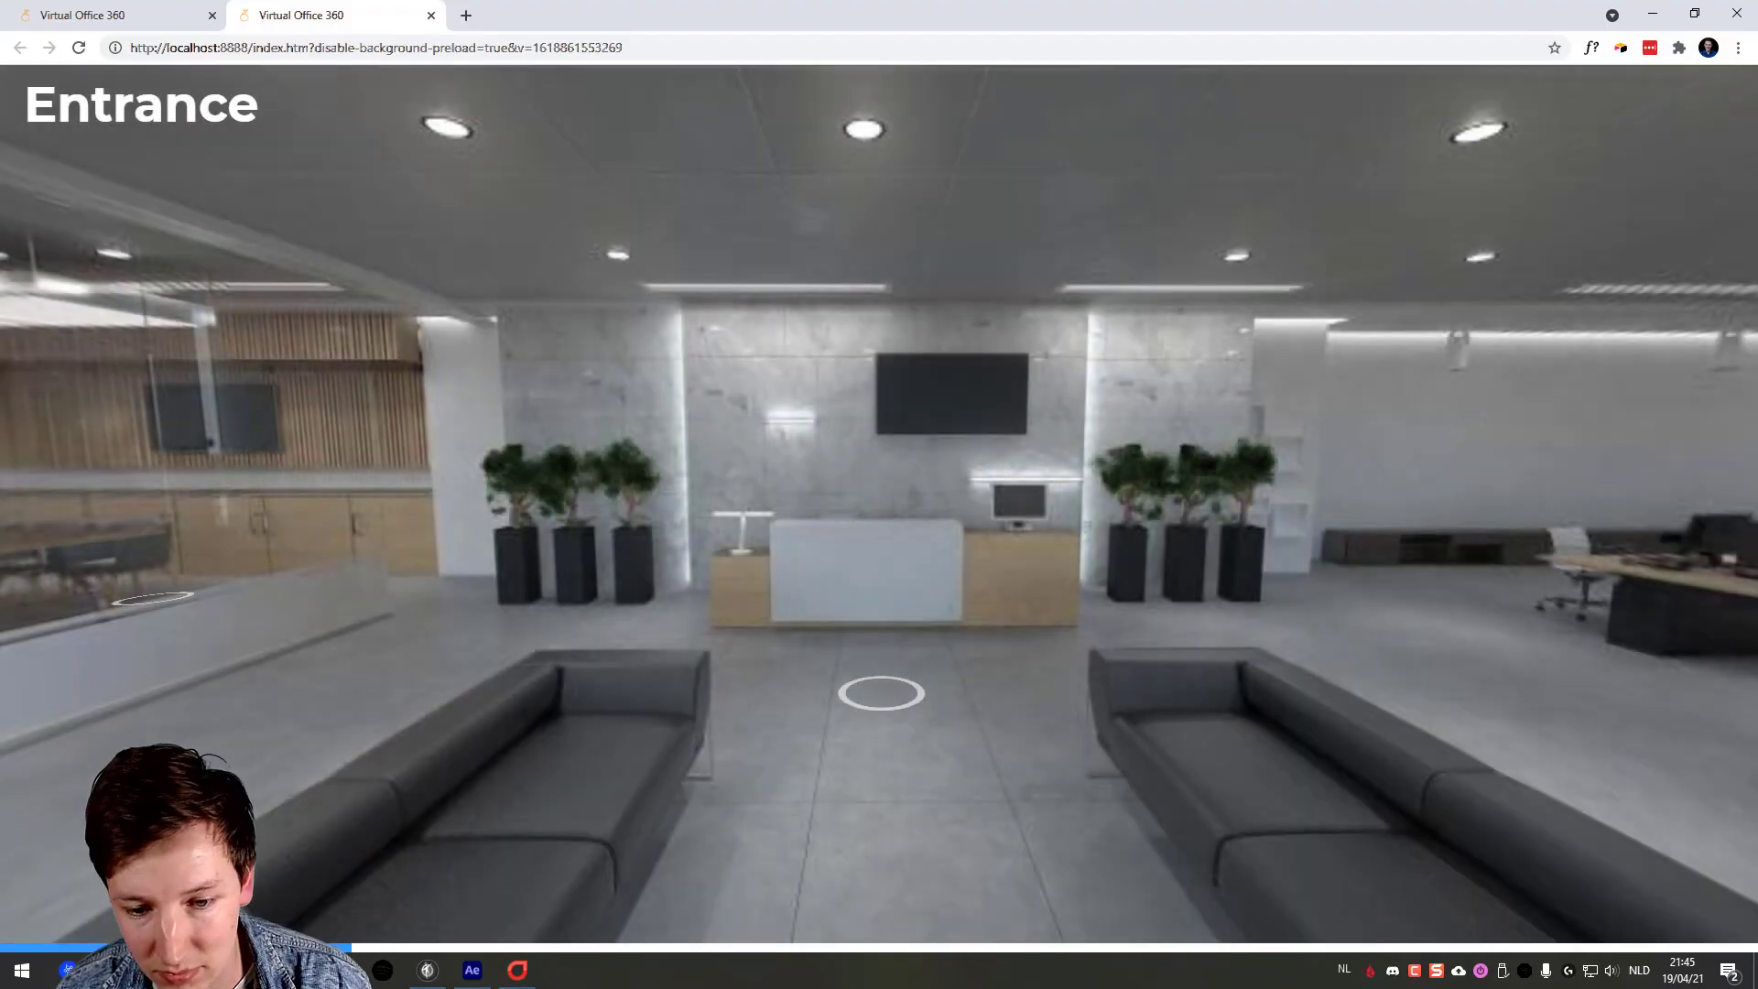
{"action": "left_click_drag", "start_coordinate": [916, 554], "coordinate": [712, 562]}
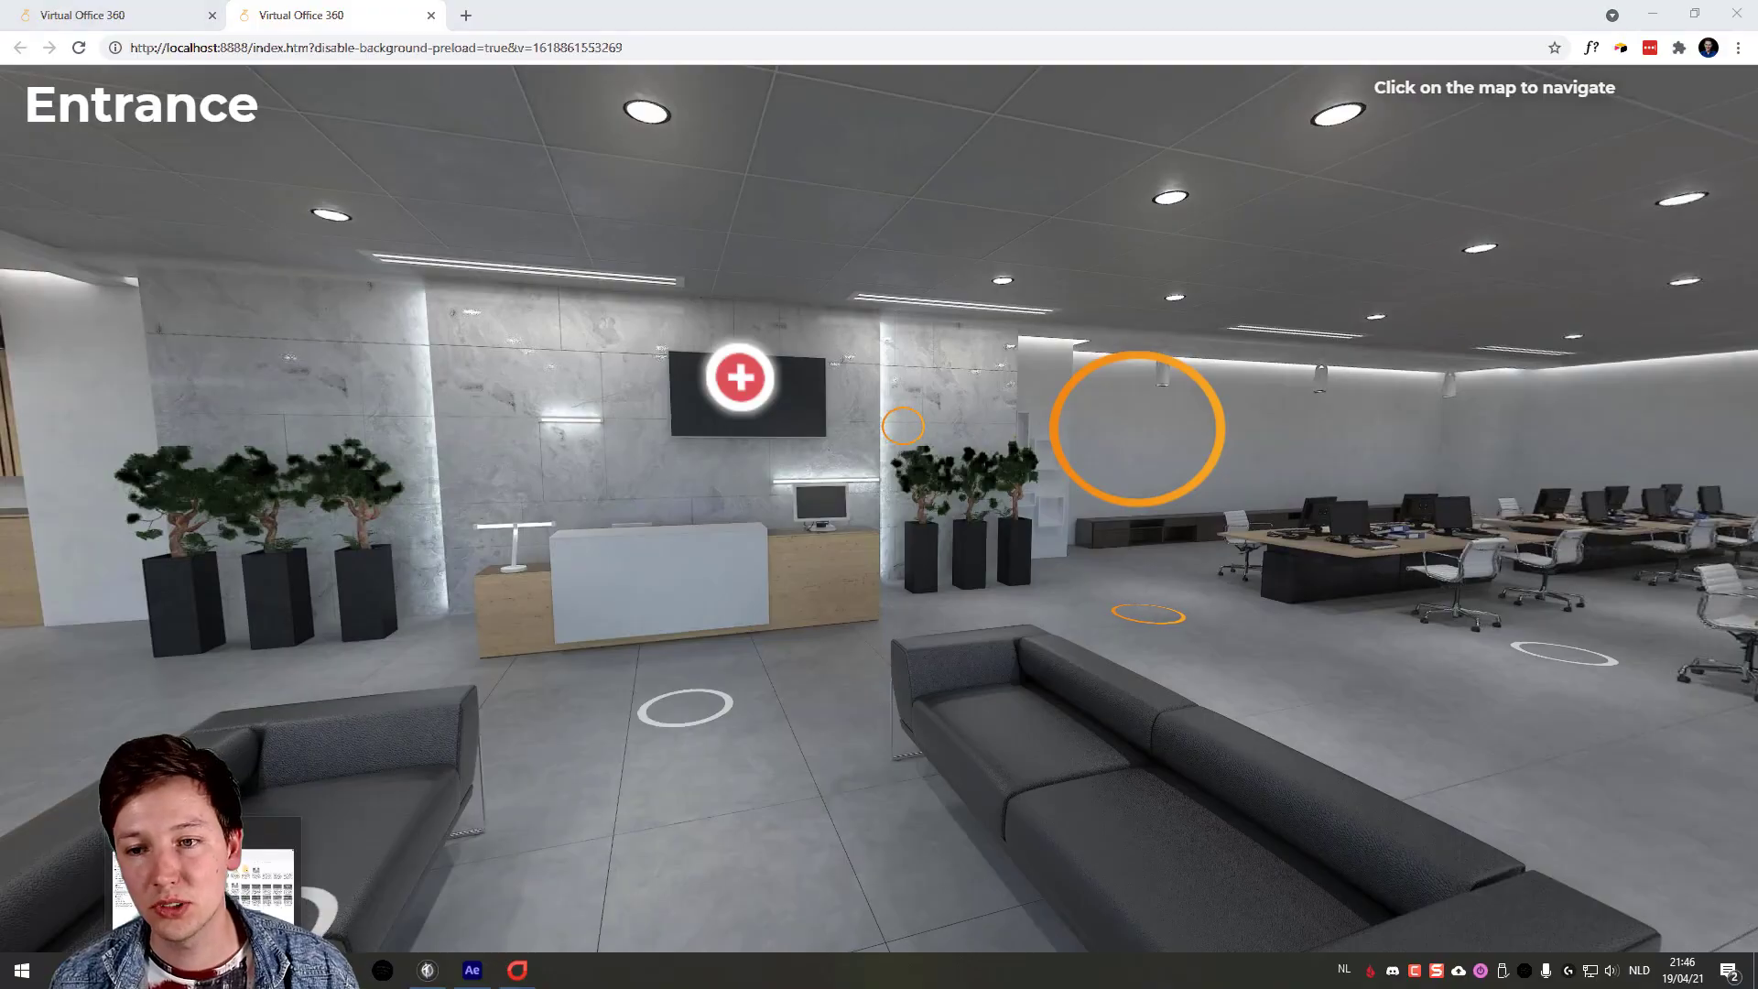
{"action": "key", "text": "alt+Tab"}
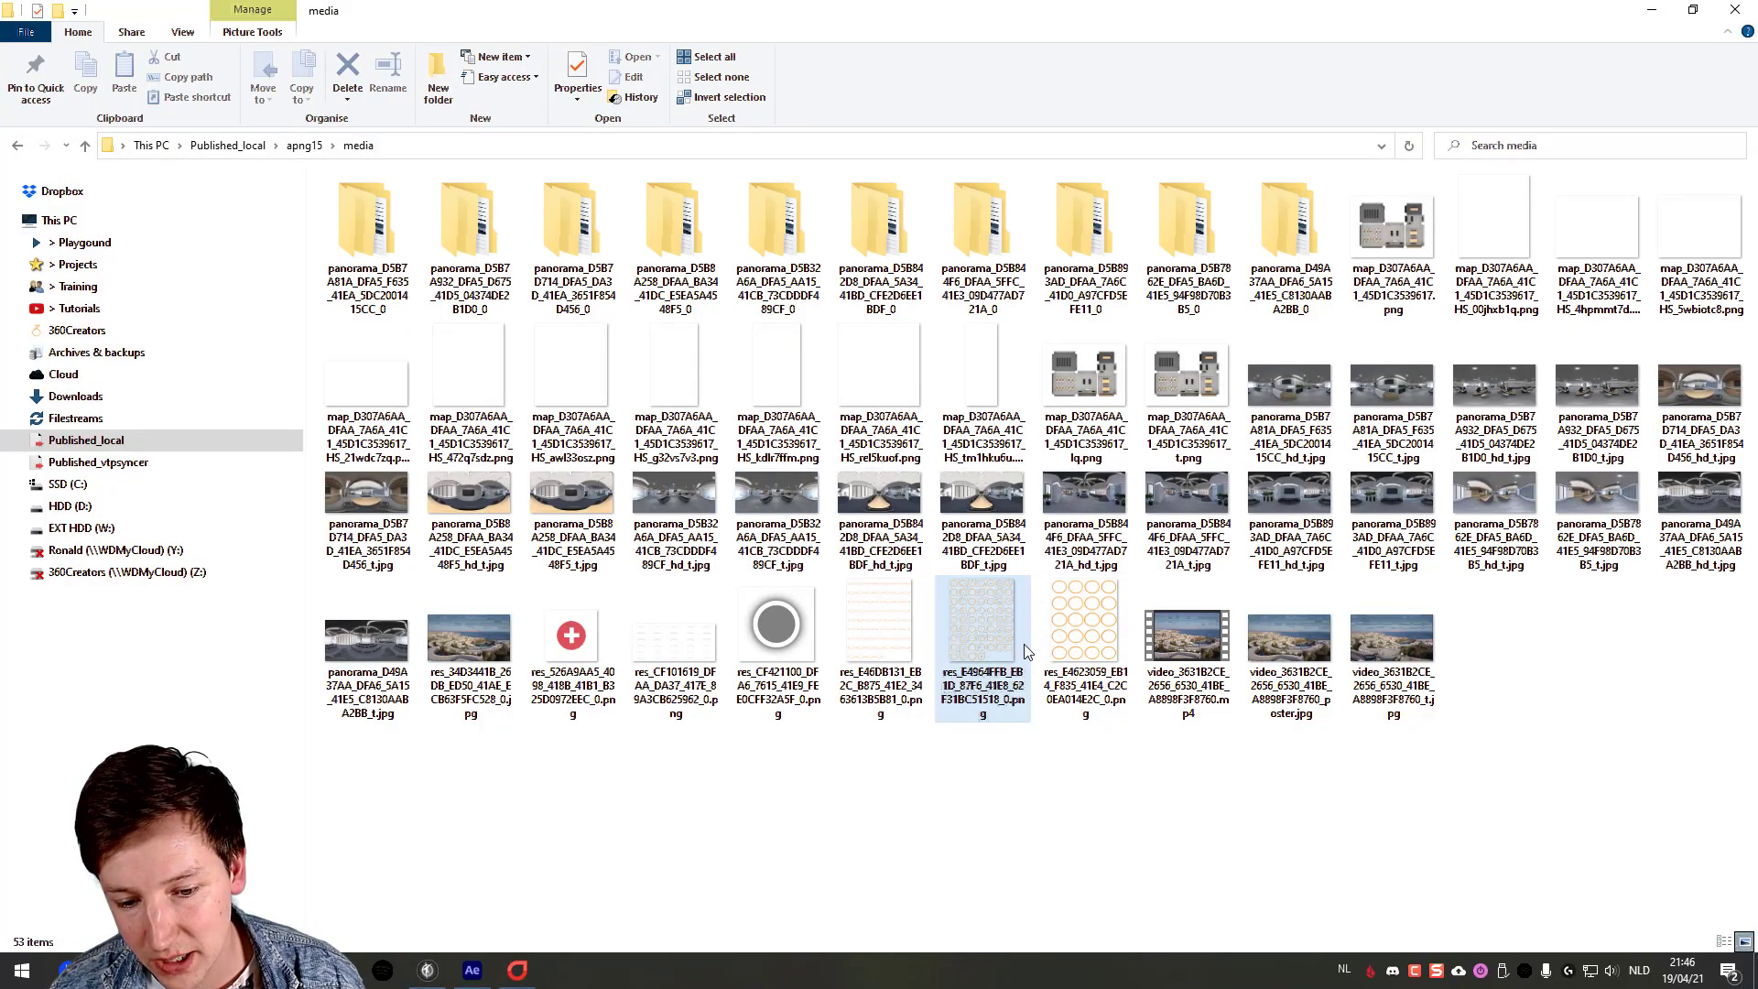
Step: Inspect the orange ring sprite sheet PNG's properties and view it in the image viewer
{"action": "left_click", "coordinate": [904, 628]}
{"action": "left_click", "coordinate": [978, 624]}
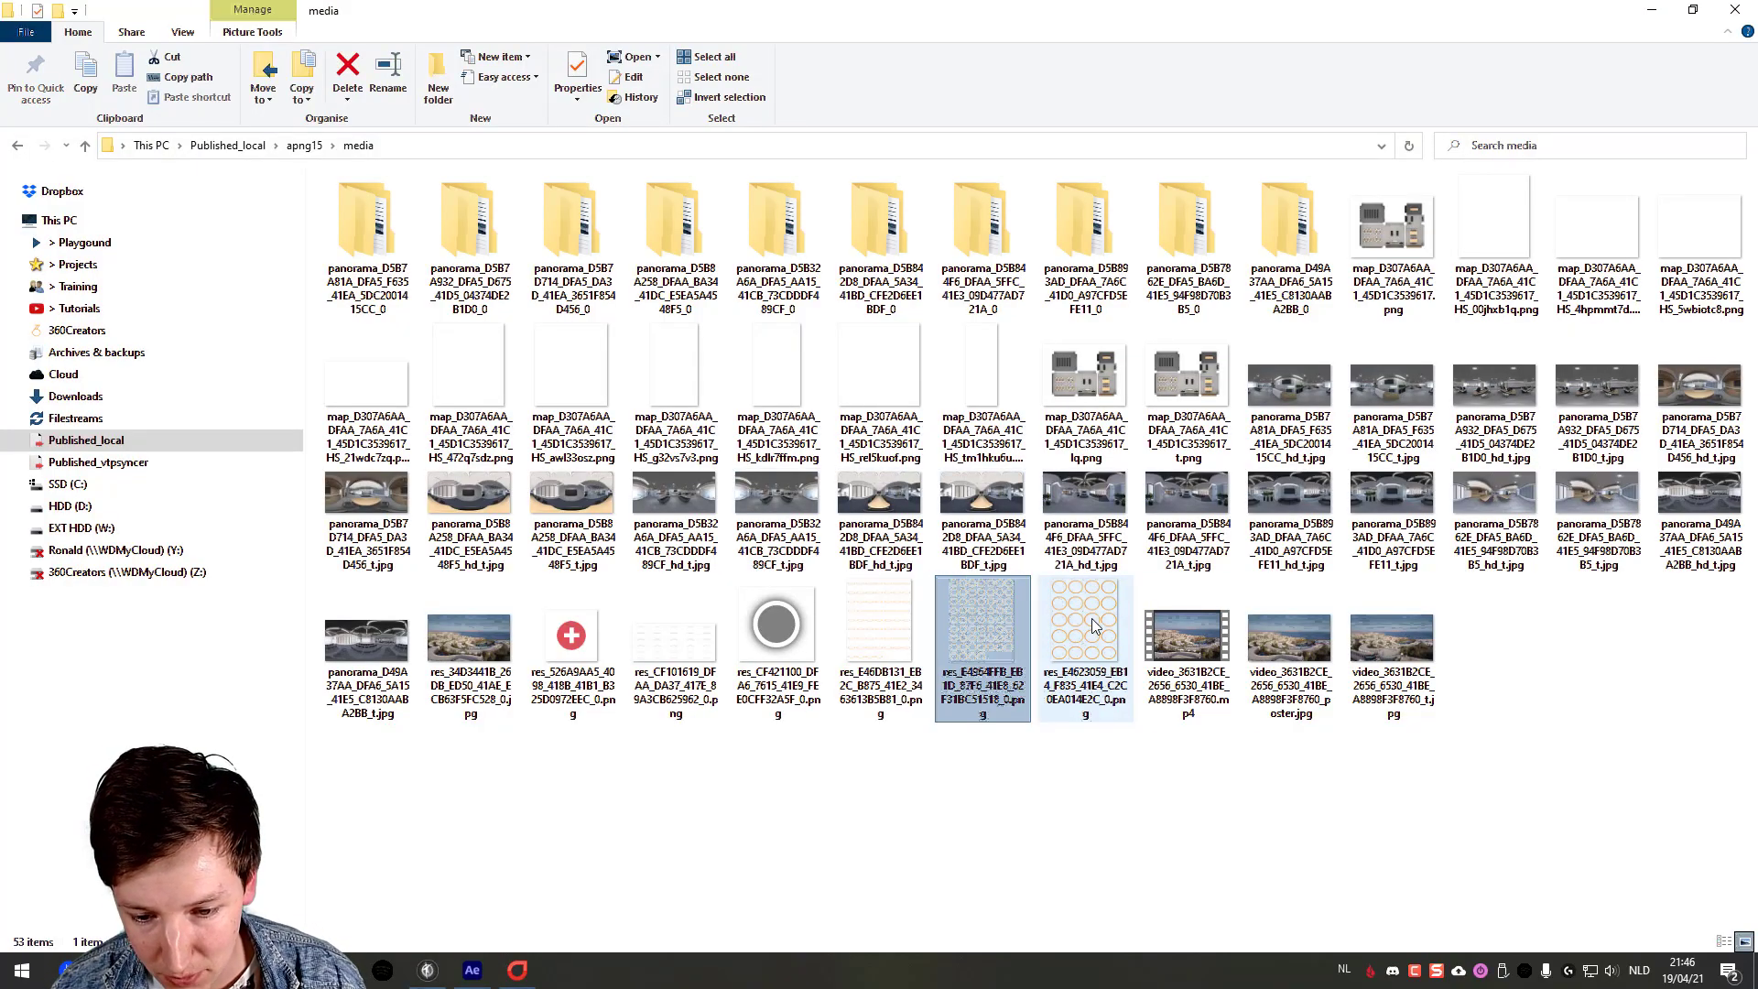
{"action": "right_click", "coordinate": [1005, 642]}
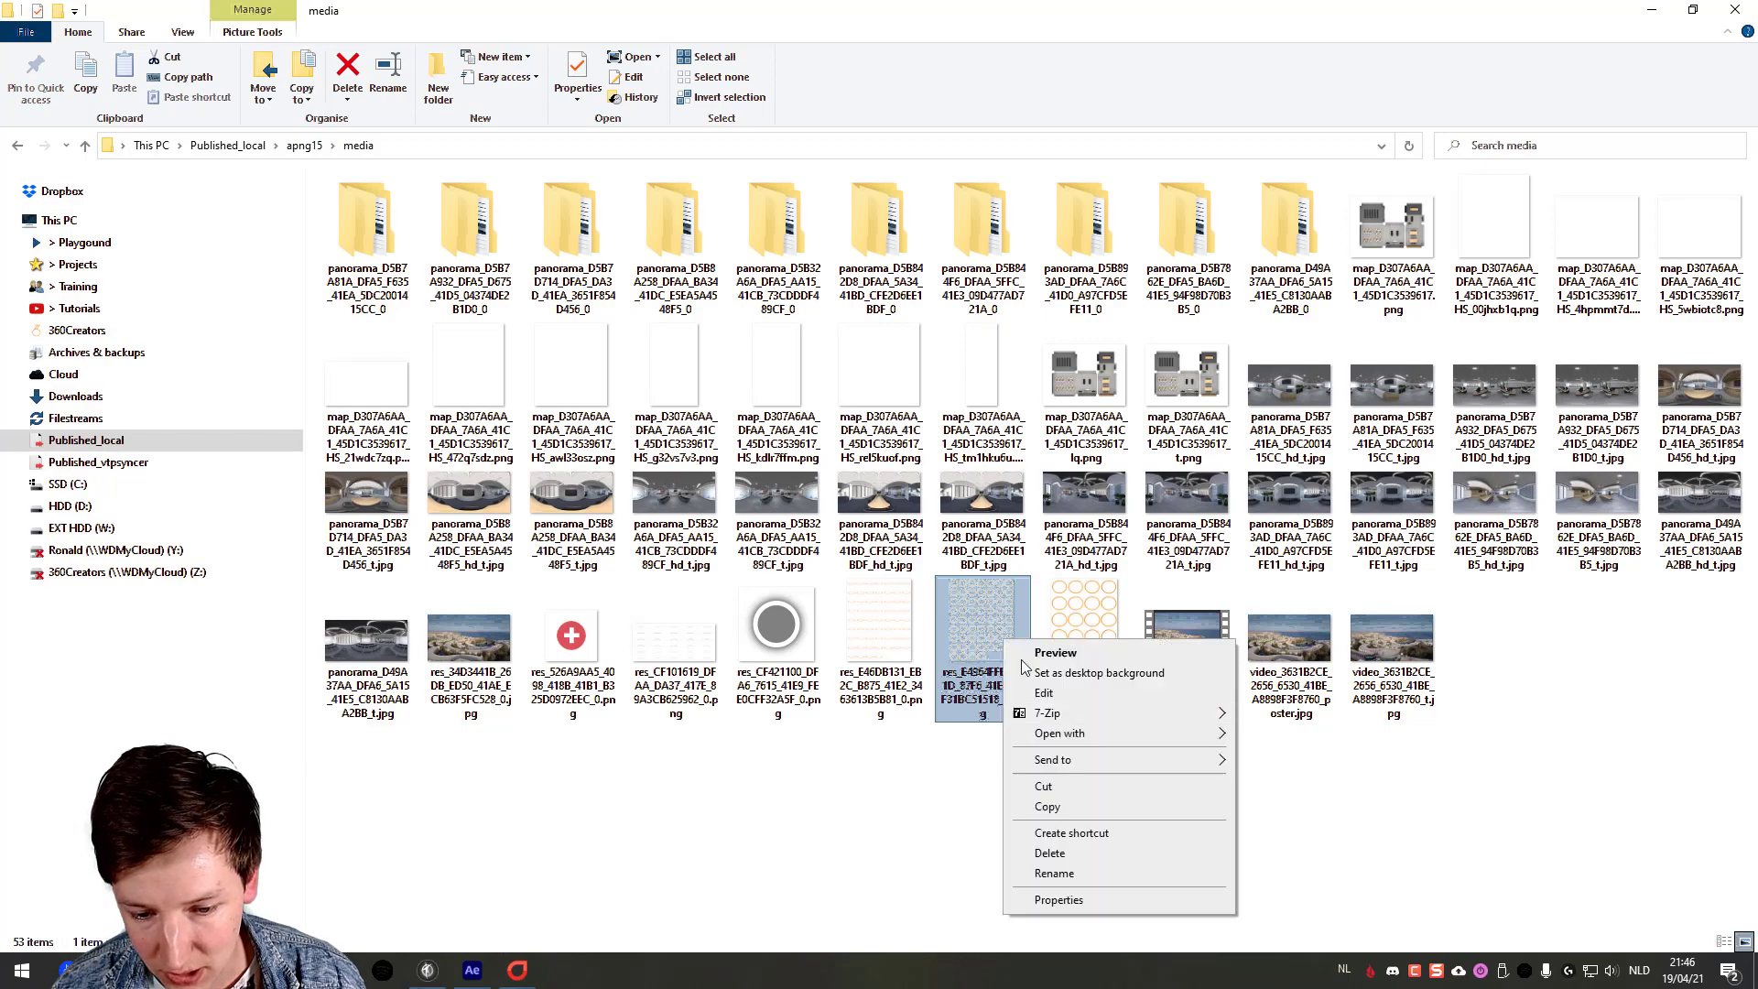
{"action": "left_click", "coordinate": [1062, 900]}
{"action": "key", "text": "Escape"}
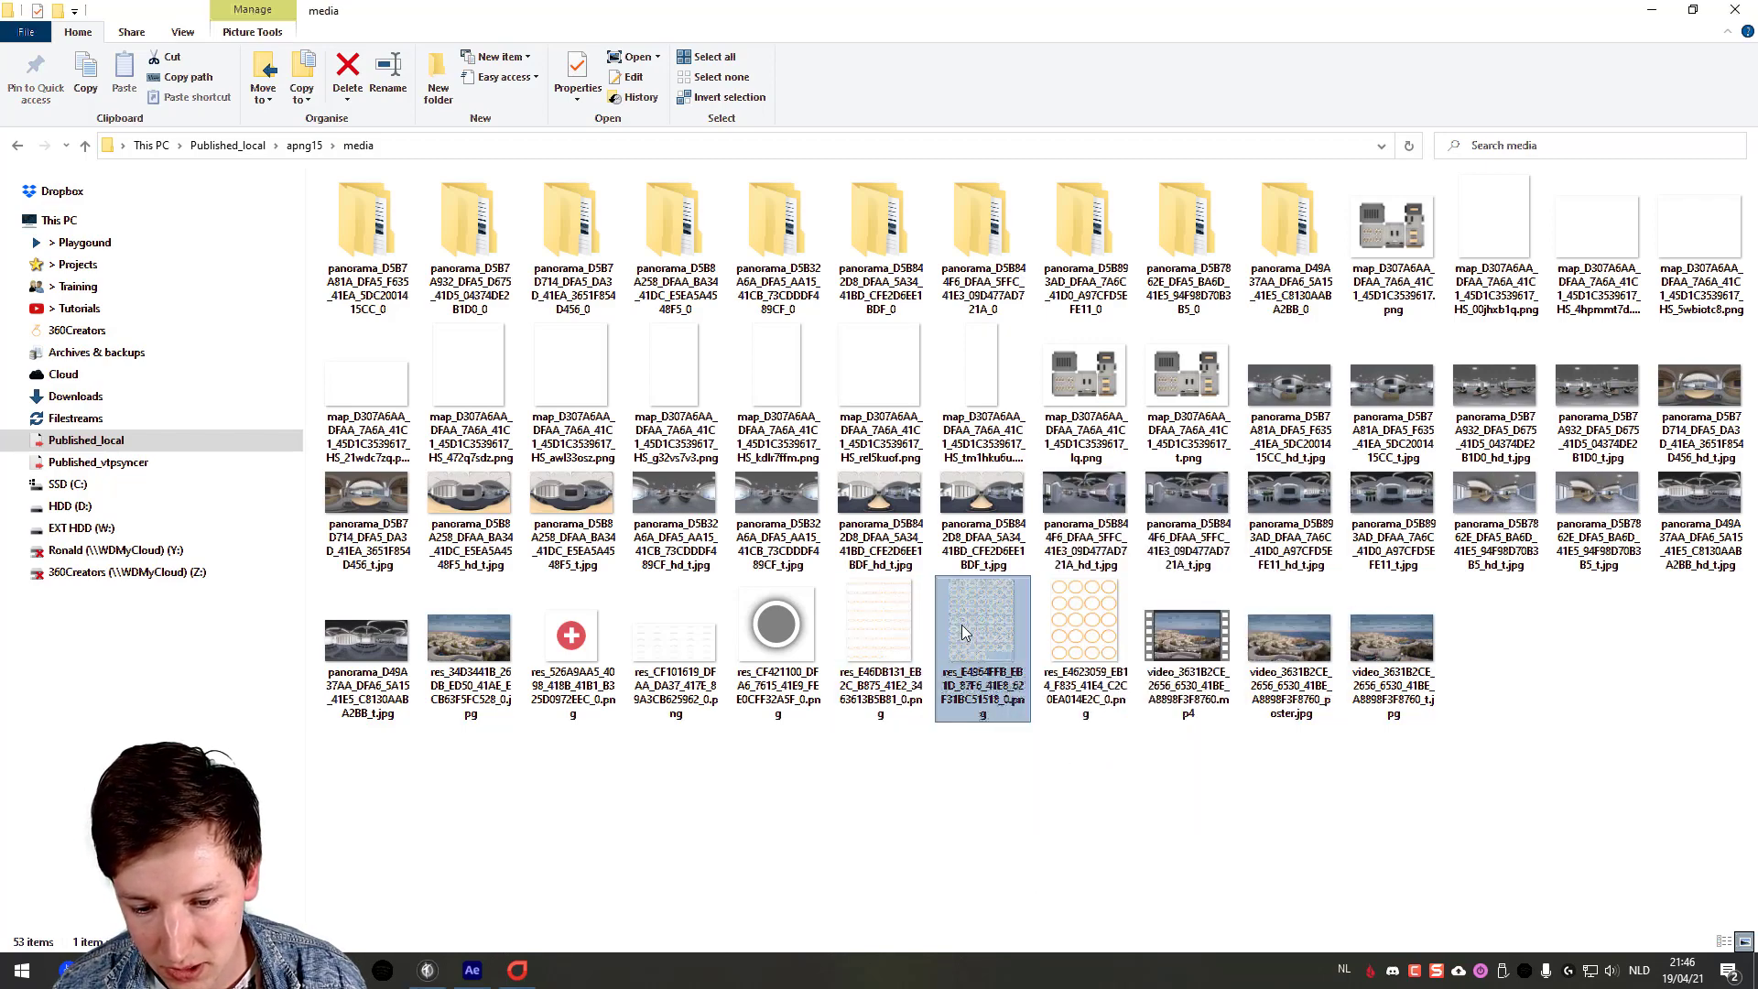
{"action": "double_click", "coordinate": [961, 625]}
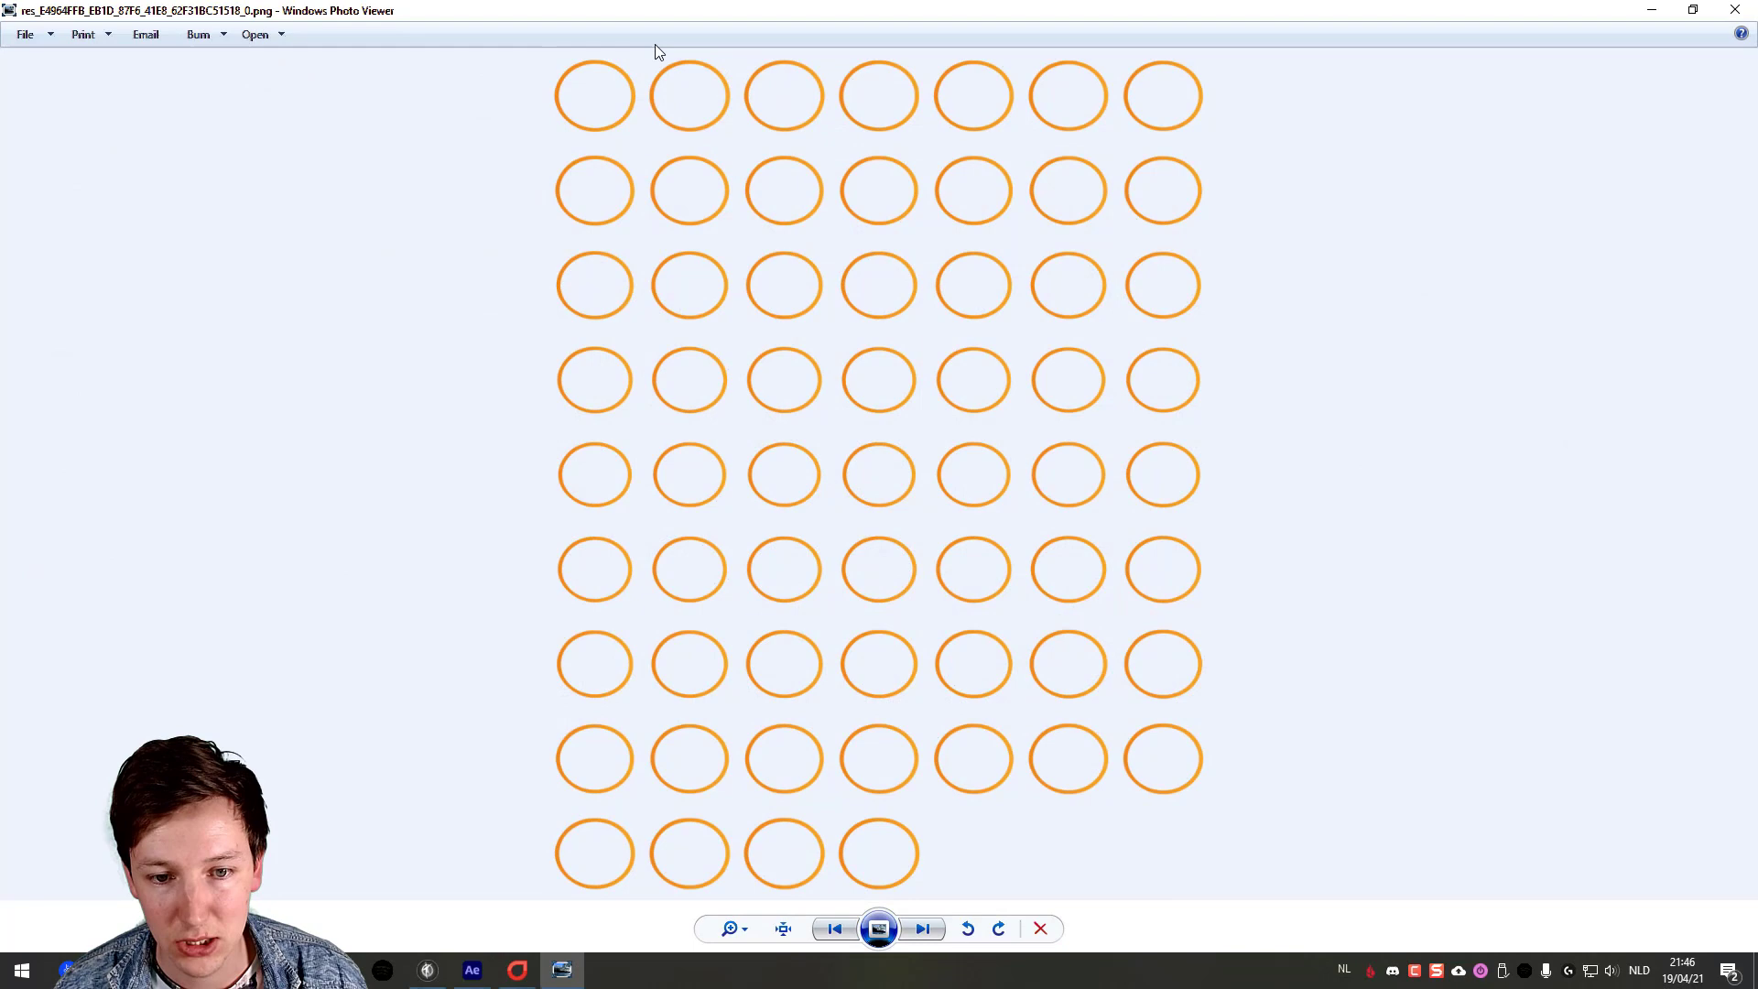
{"action": "left_click", "coordinate": [1735, 10]}
{"action": "key", "text": "alt+Tab"}
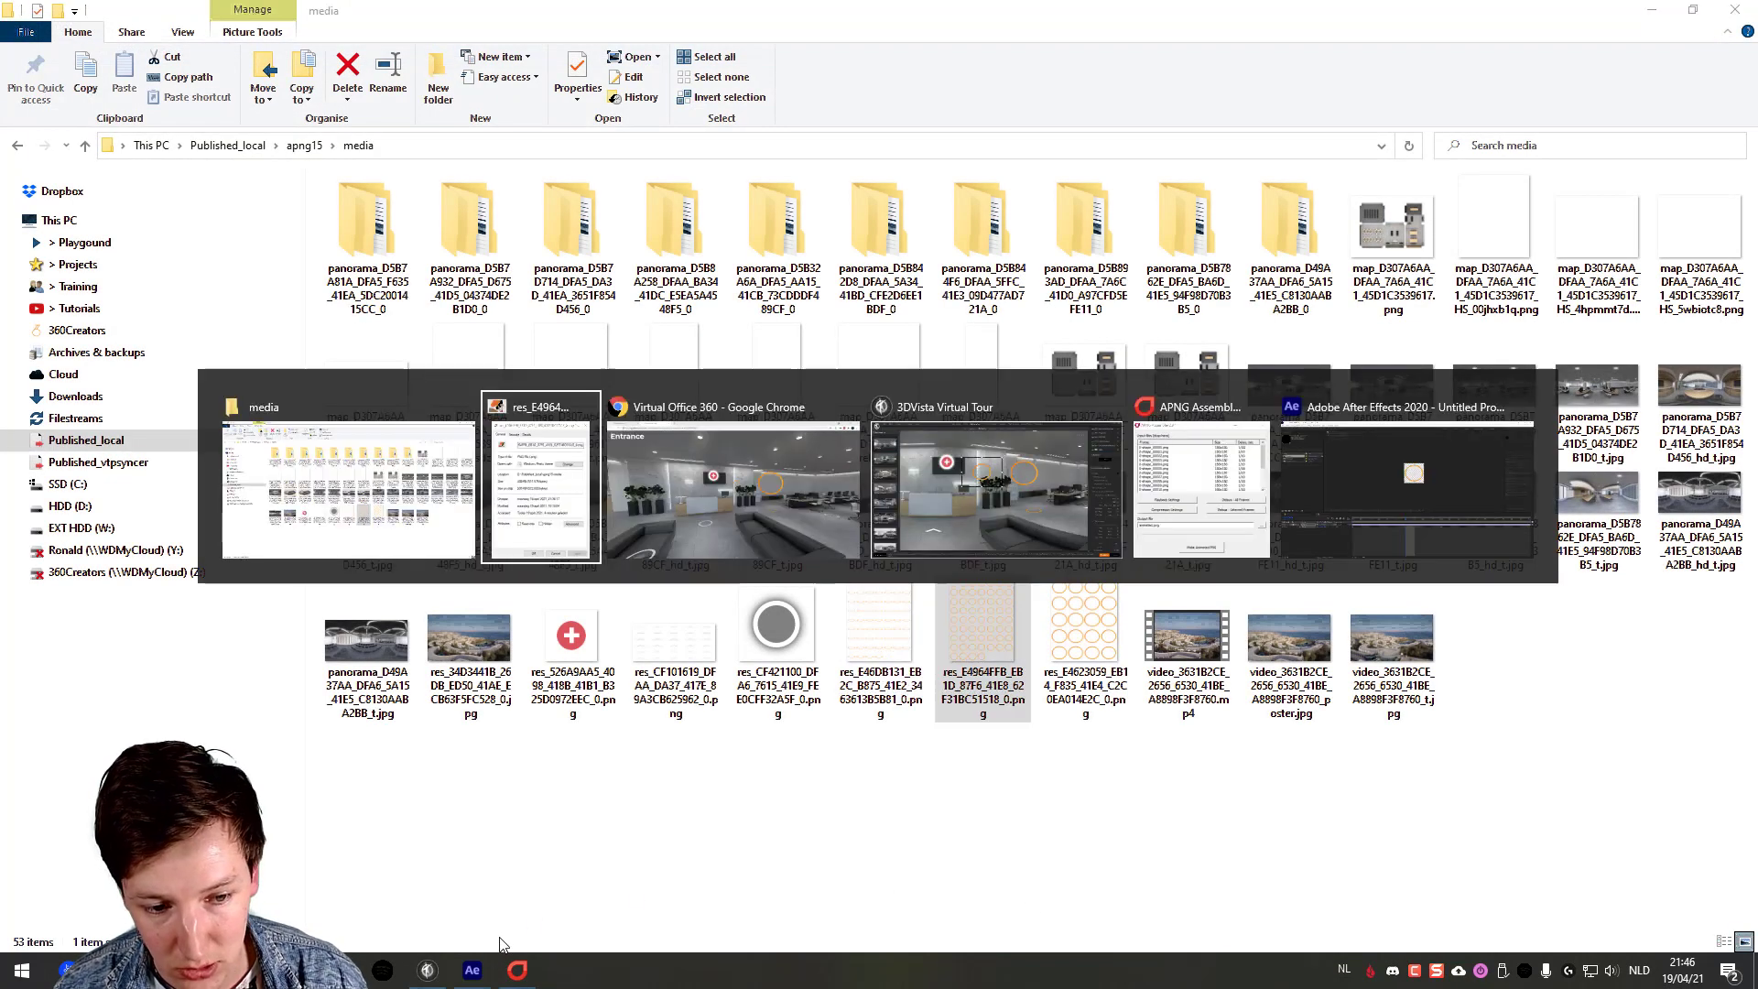
{"action": "left_click_drag", "start_coordinate": [1135, 497], "coordinate": [1237, 308]}
Step: Confirm the two sprite sheets measure 1750×2250 and 600×750 pixels, then start a program search
{"action": "left_click", "coordinate": [1229, 333]}
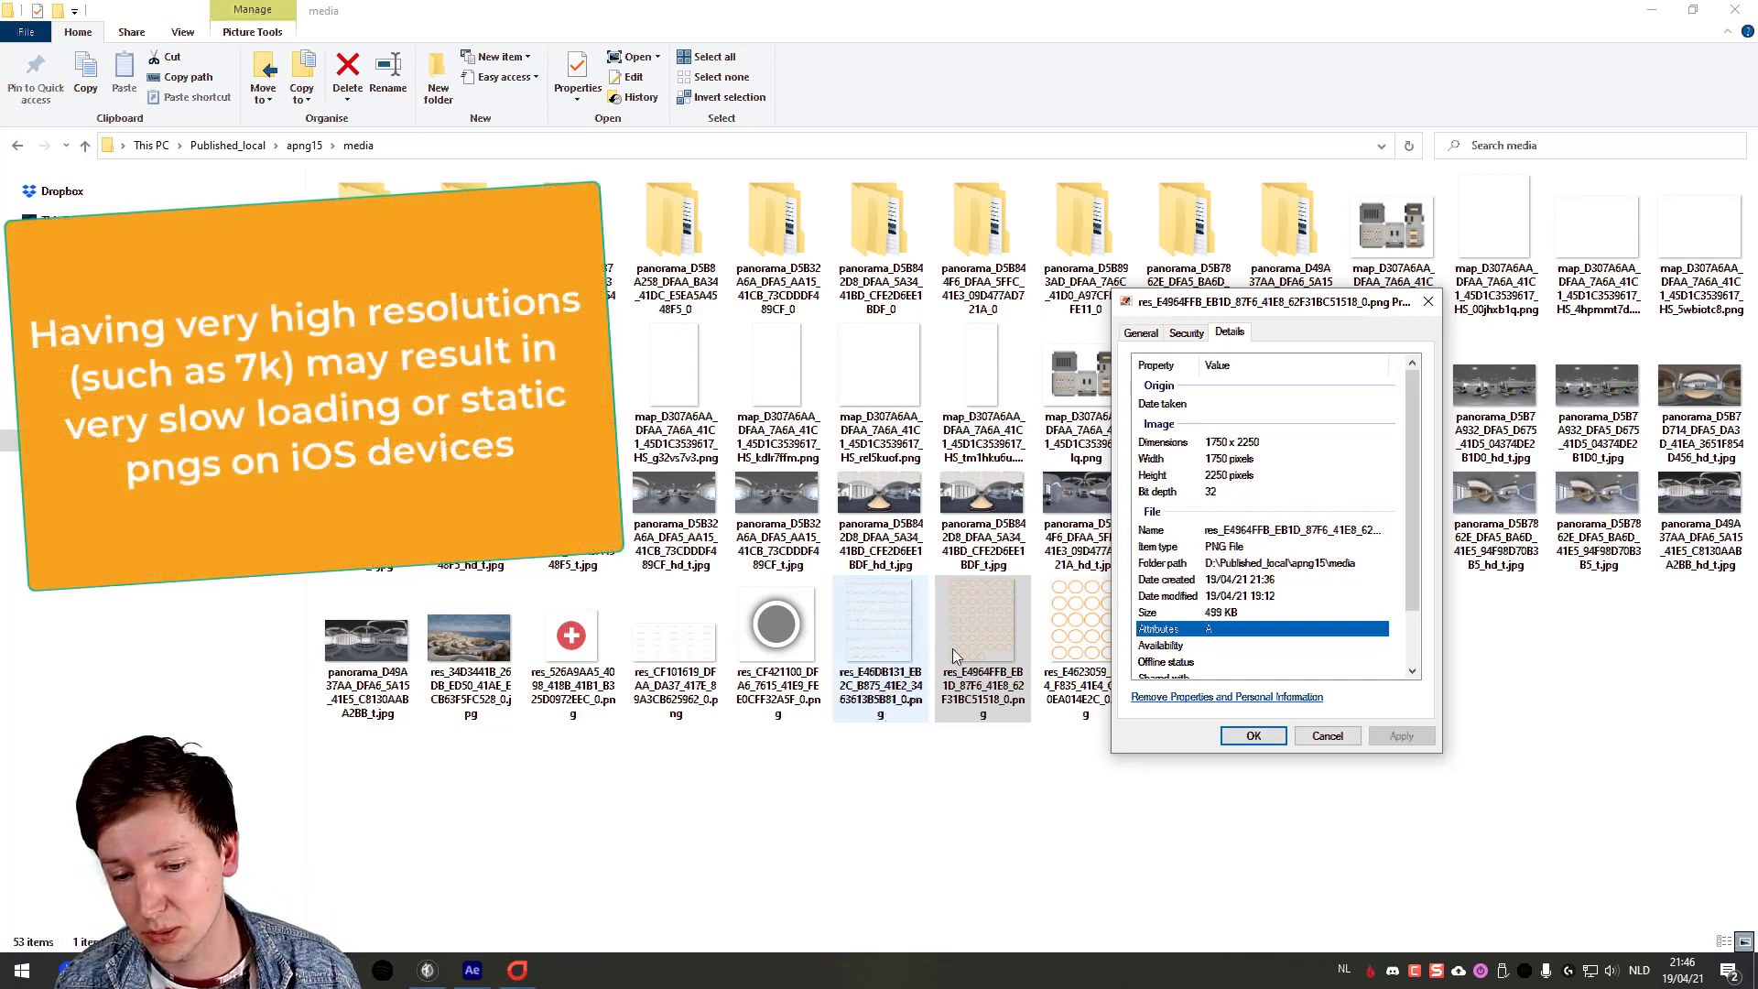
{"action": "left_click", "coordinate": [1072, 632]}
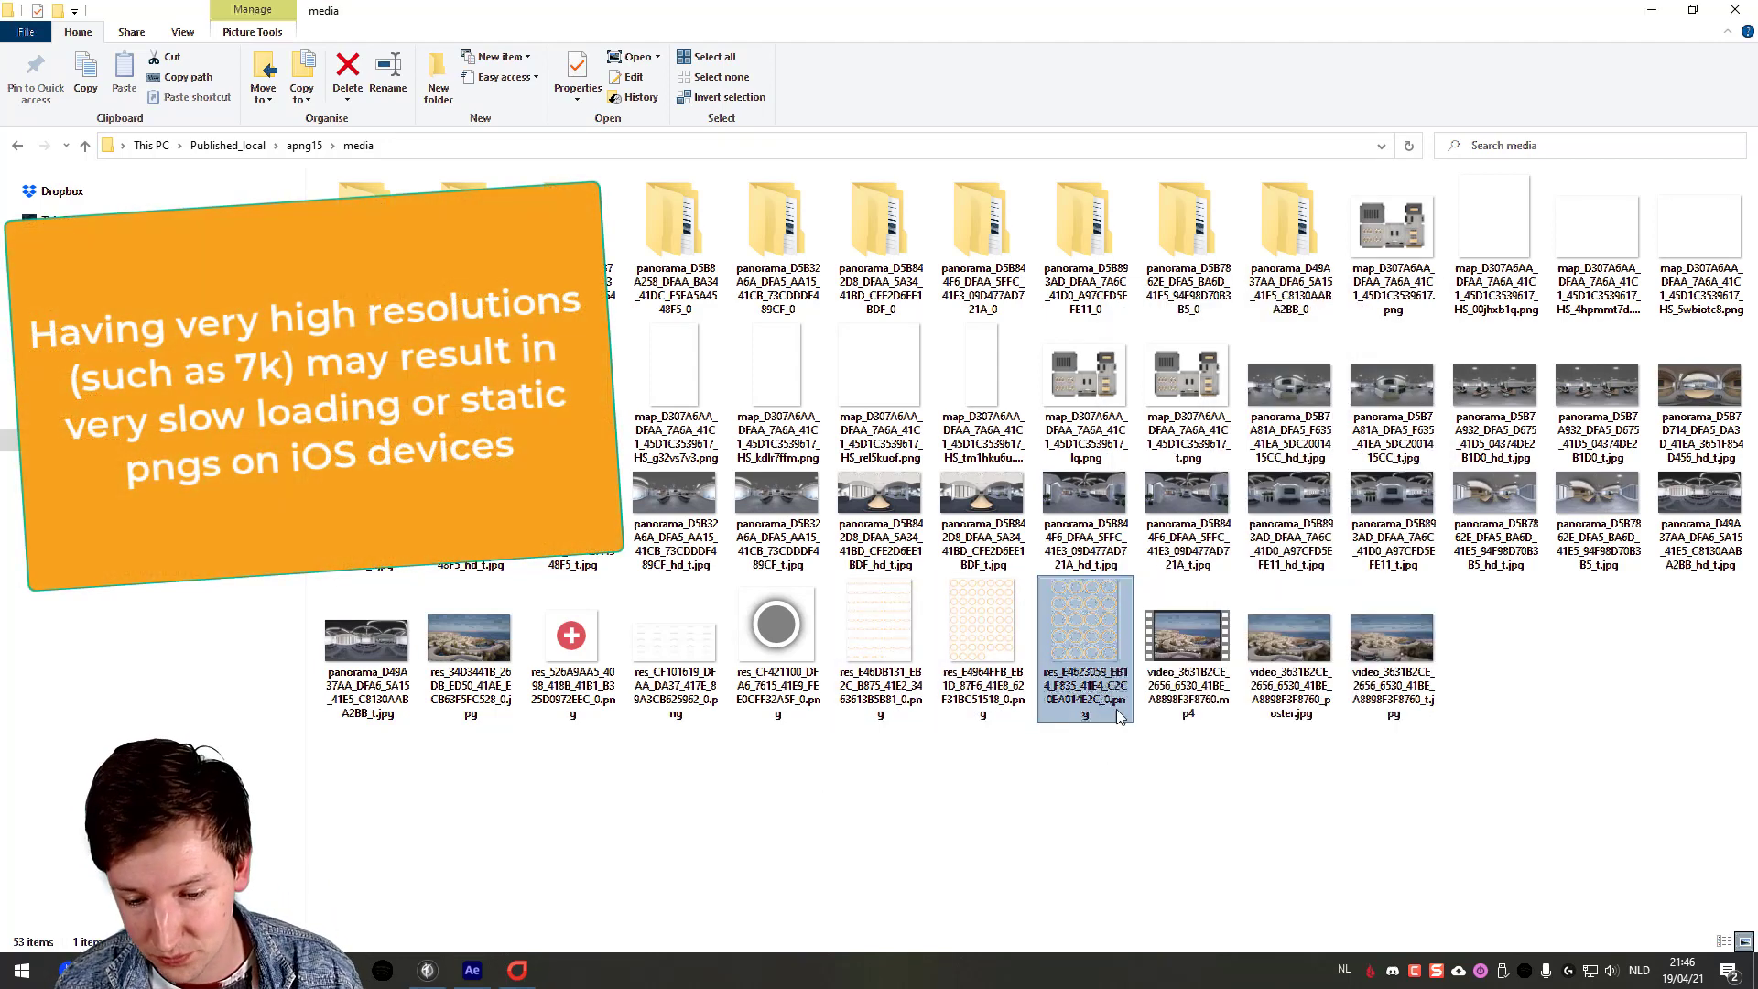
{"action": "right_click", "coordinate": [1089, 619]}
{"action": "left_click", "coordinate": [1146, 879]}
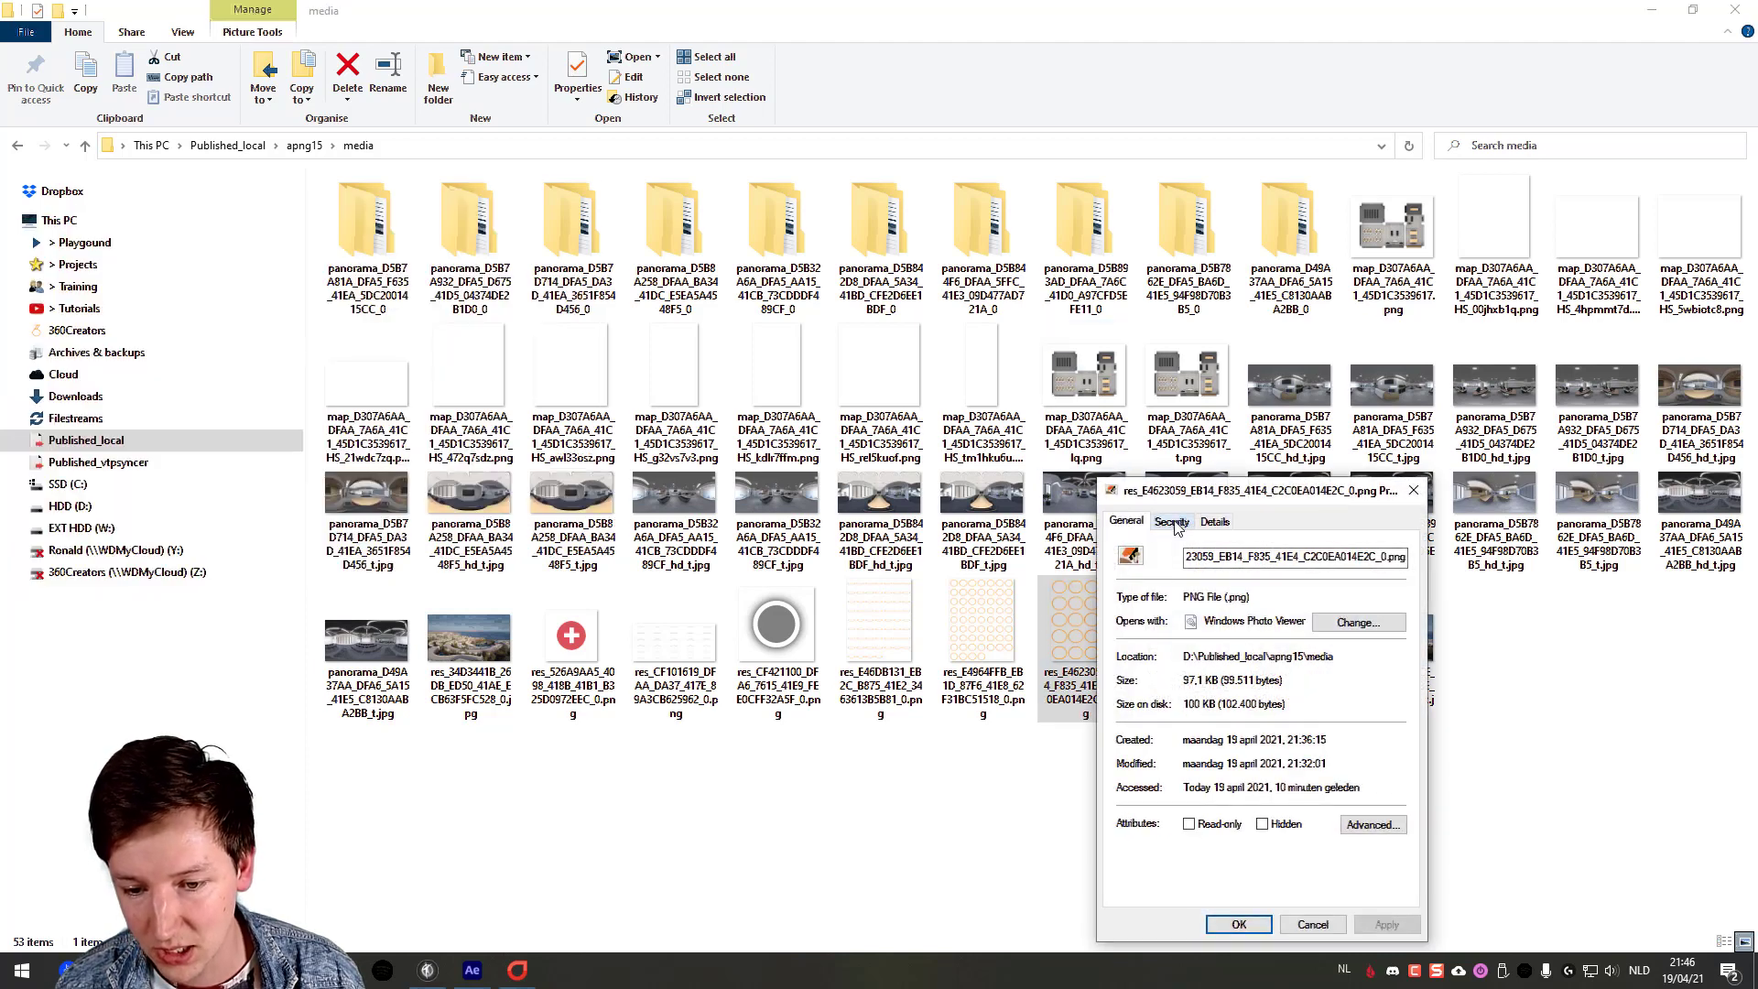
{"action": "left_click", "coordinate": [1217, 522]}
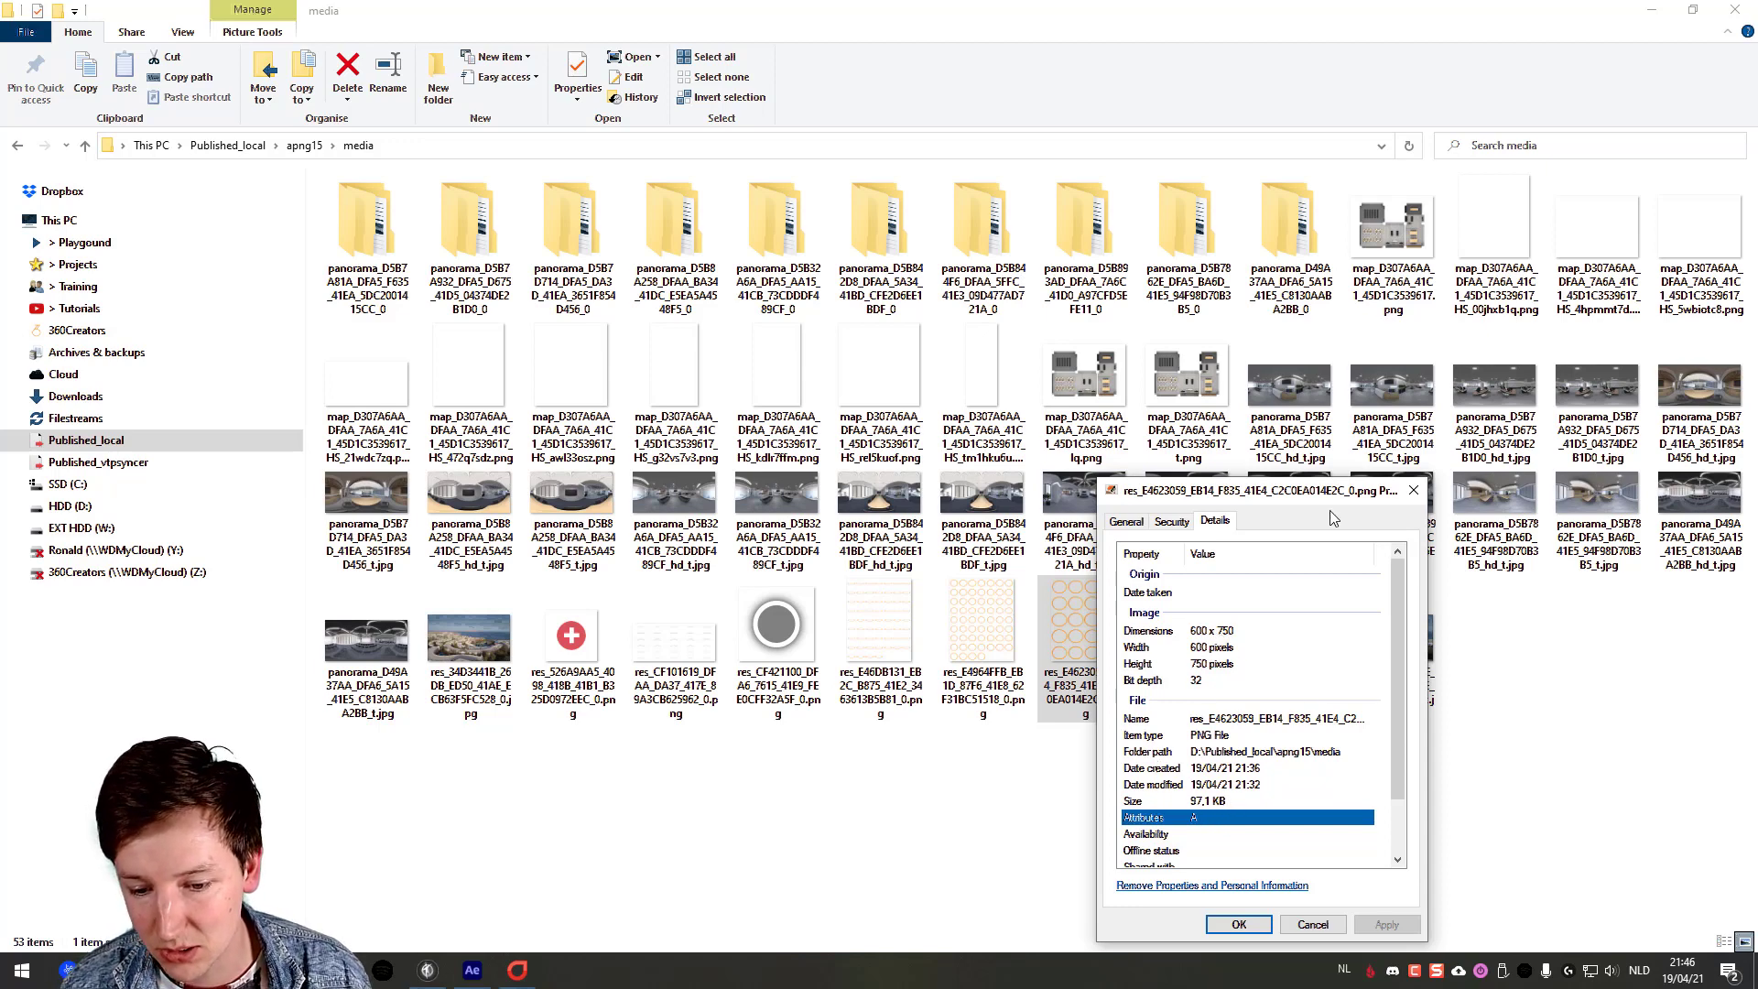
{"action": "left_click", "coordinate": [1414, 490]}
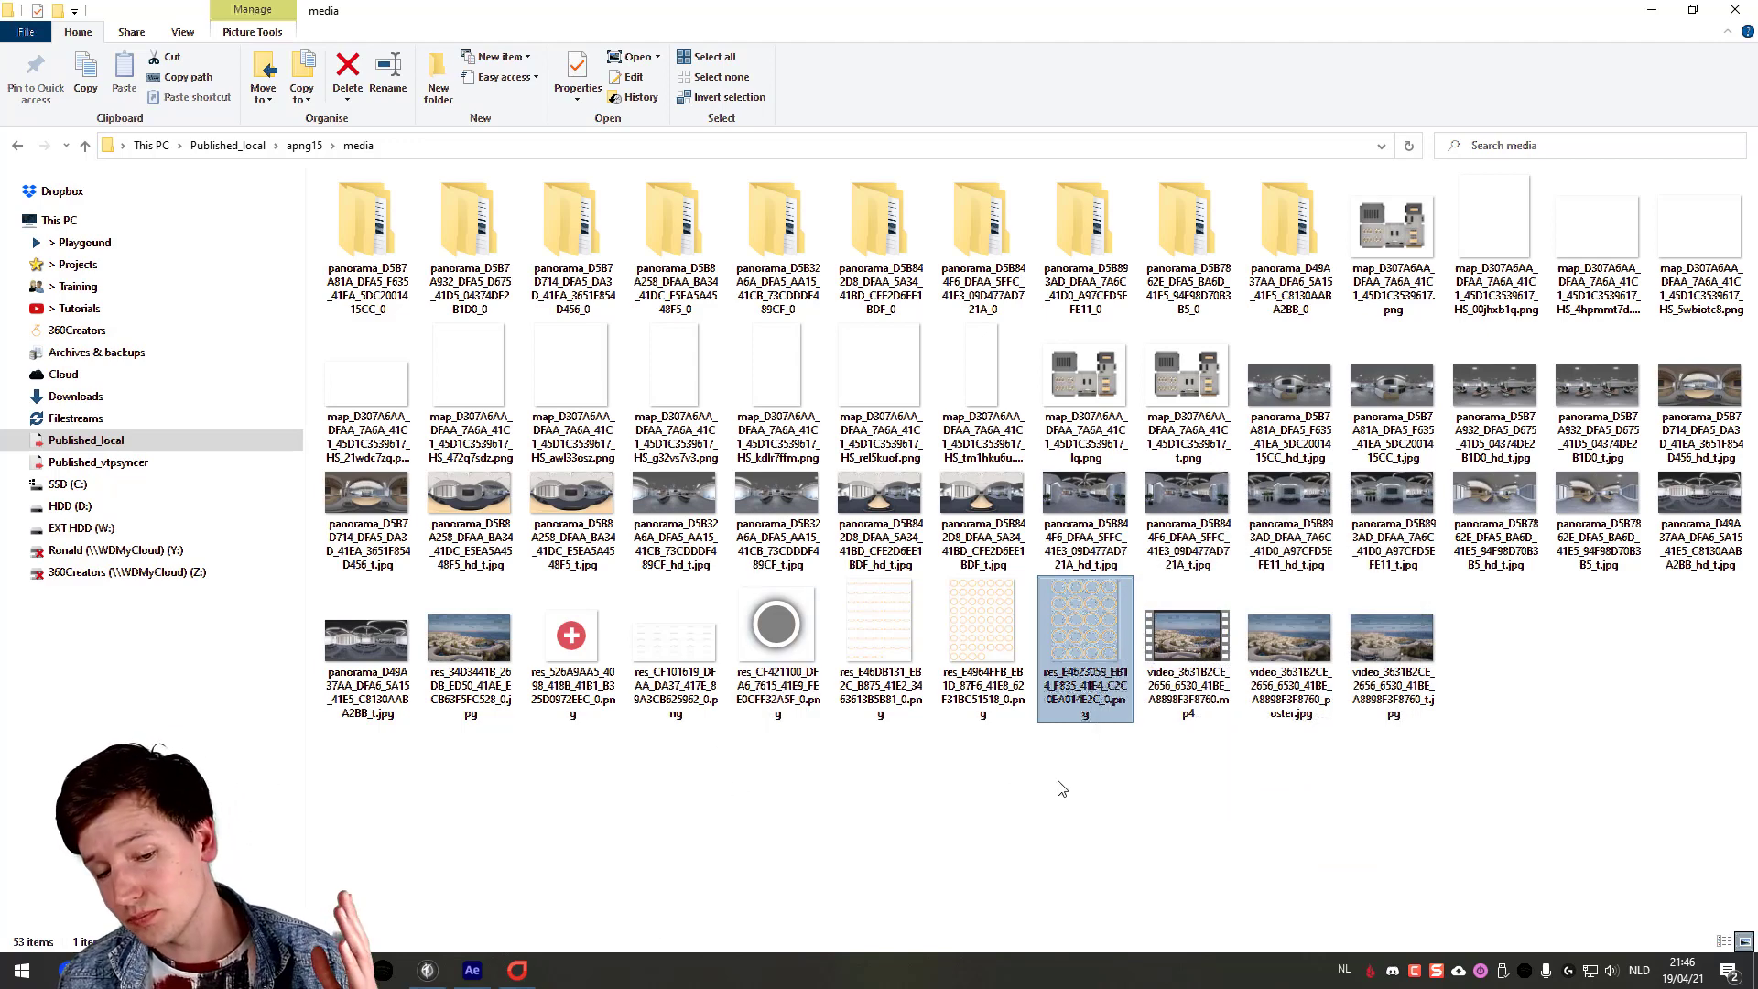
{"action": "left_click", "coordinate": [1012, 791]}
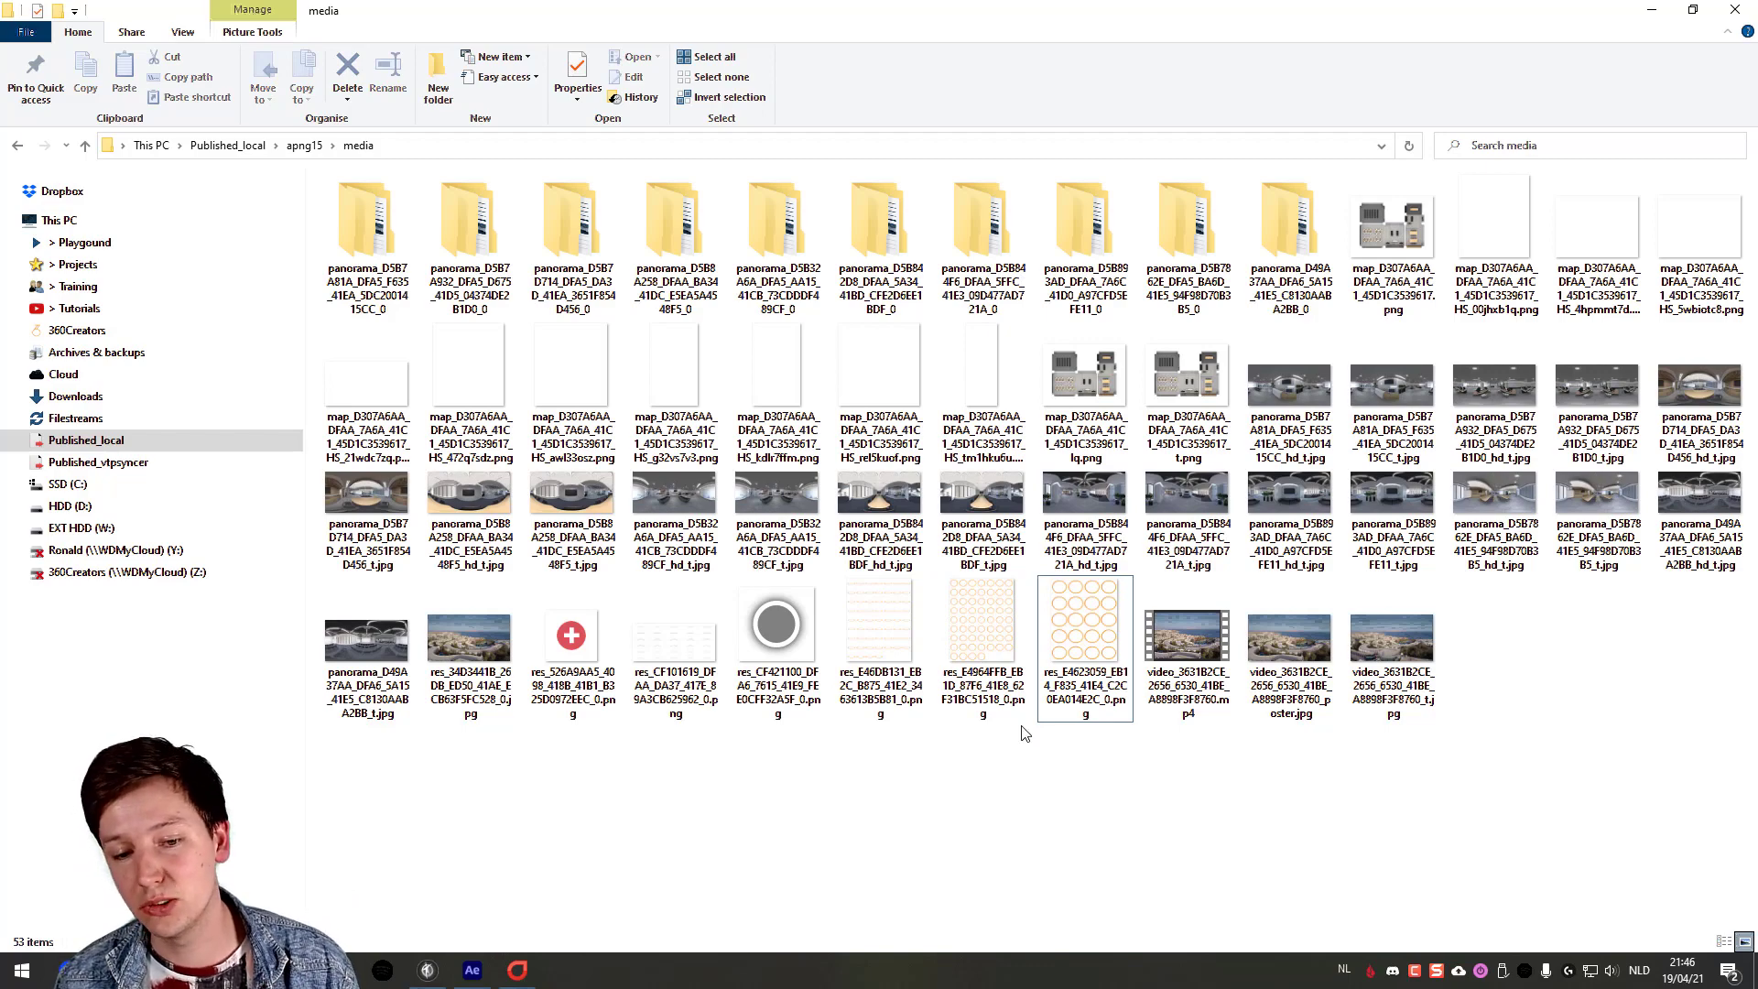
{"action": "key", "text": "super"}
Step: Launch Photoshop 2021 and export the sprite sheet via Save for Web as PNG-24 at 50%
{"action": "type", "text": "photoshop"}
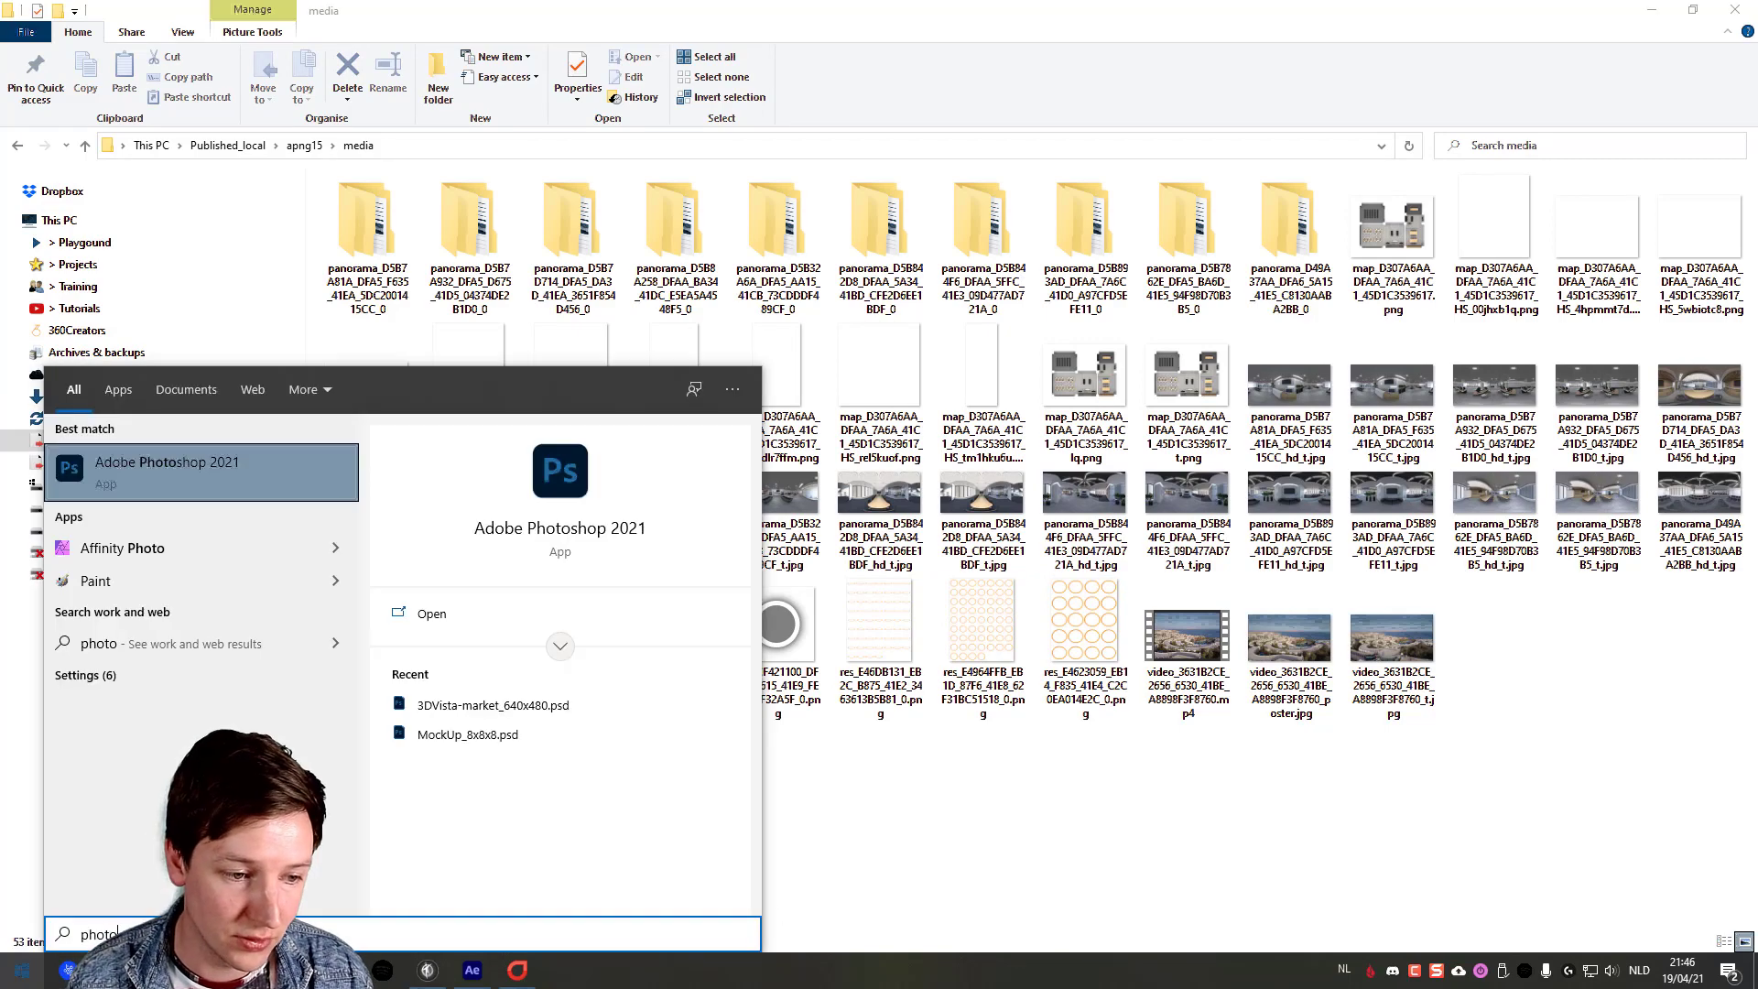
{"action": "key", "text": "Return"}
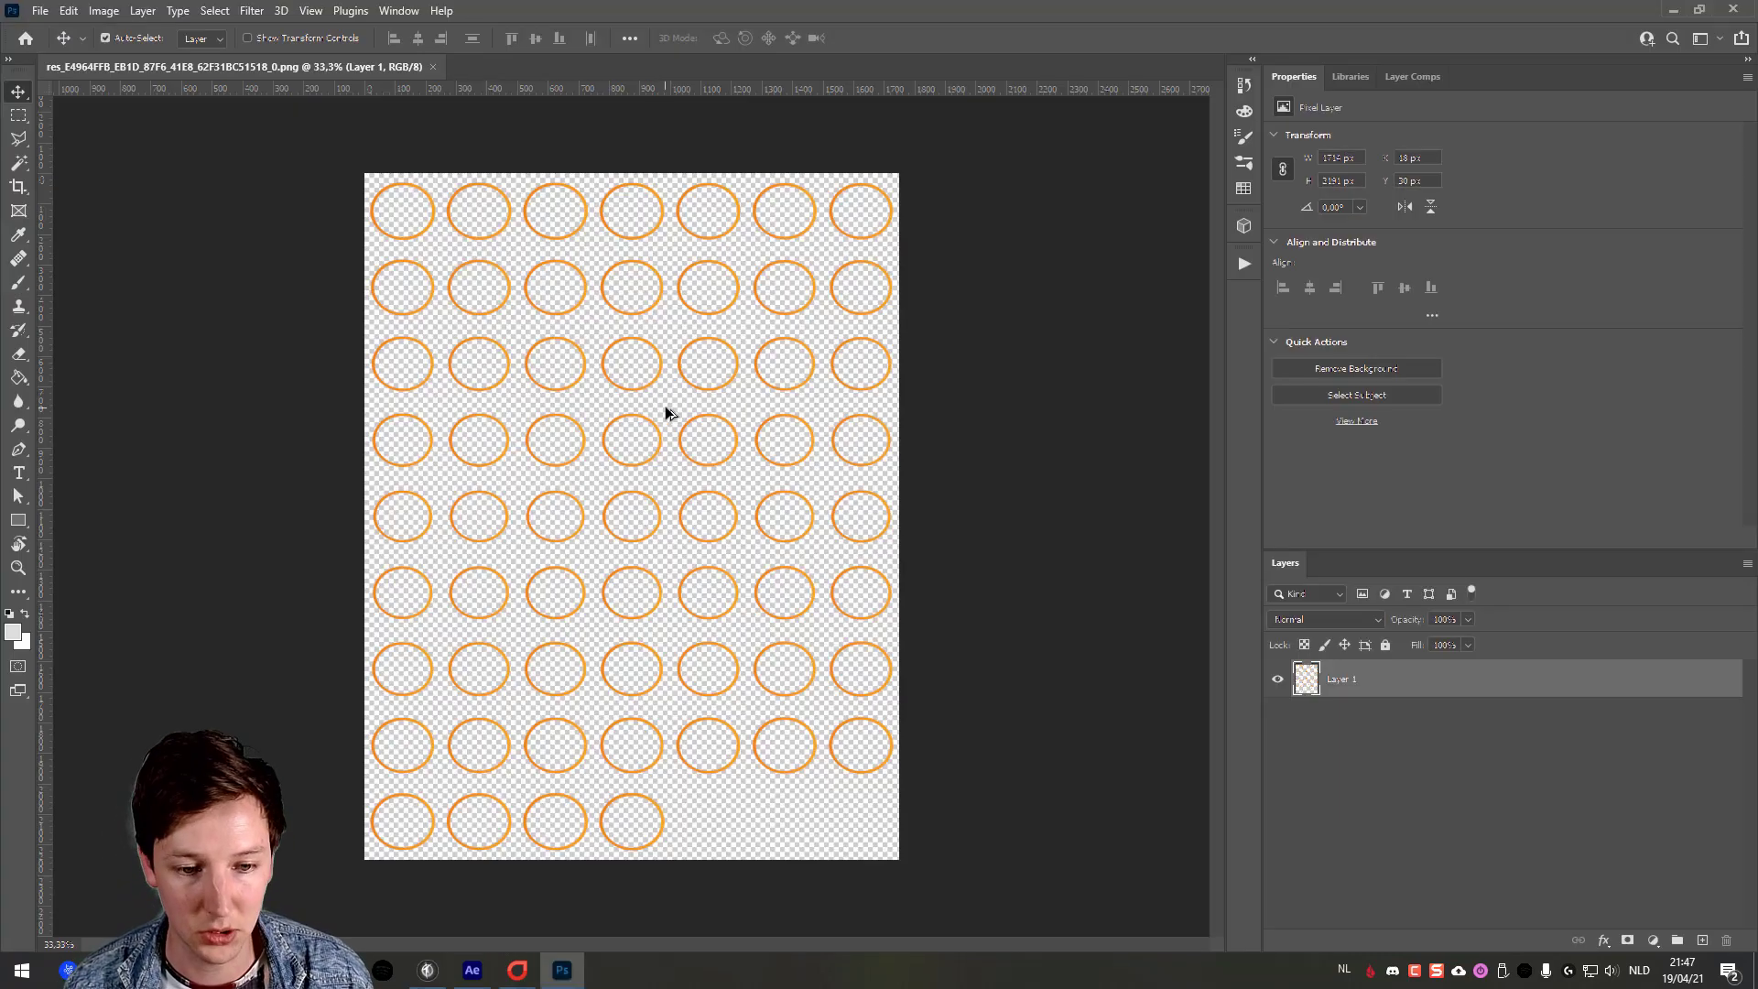
{"action": "key", "text": "ctrl+alt+shift+s"}
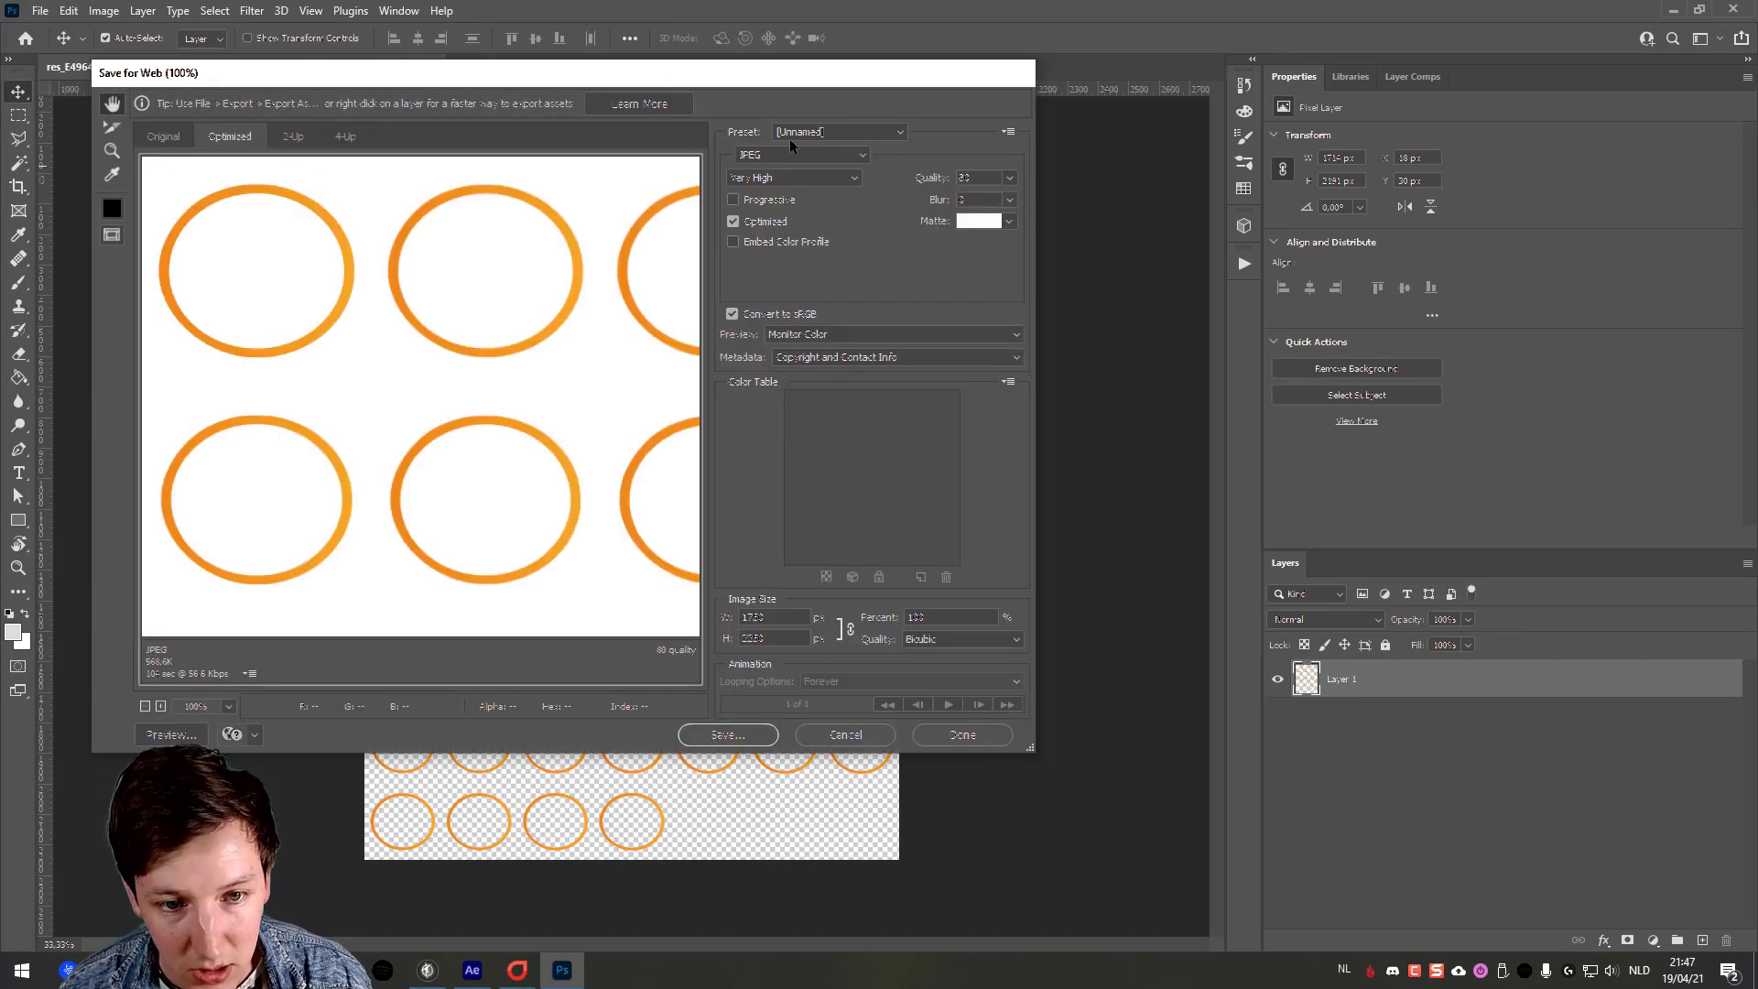
{"action": "left_click", "coordinate": [796, 155]}
{"action": "left_click", "coordinate": [799, 195]}
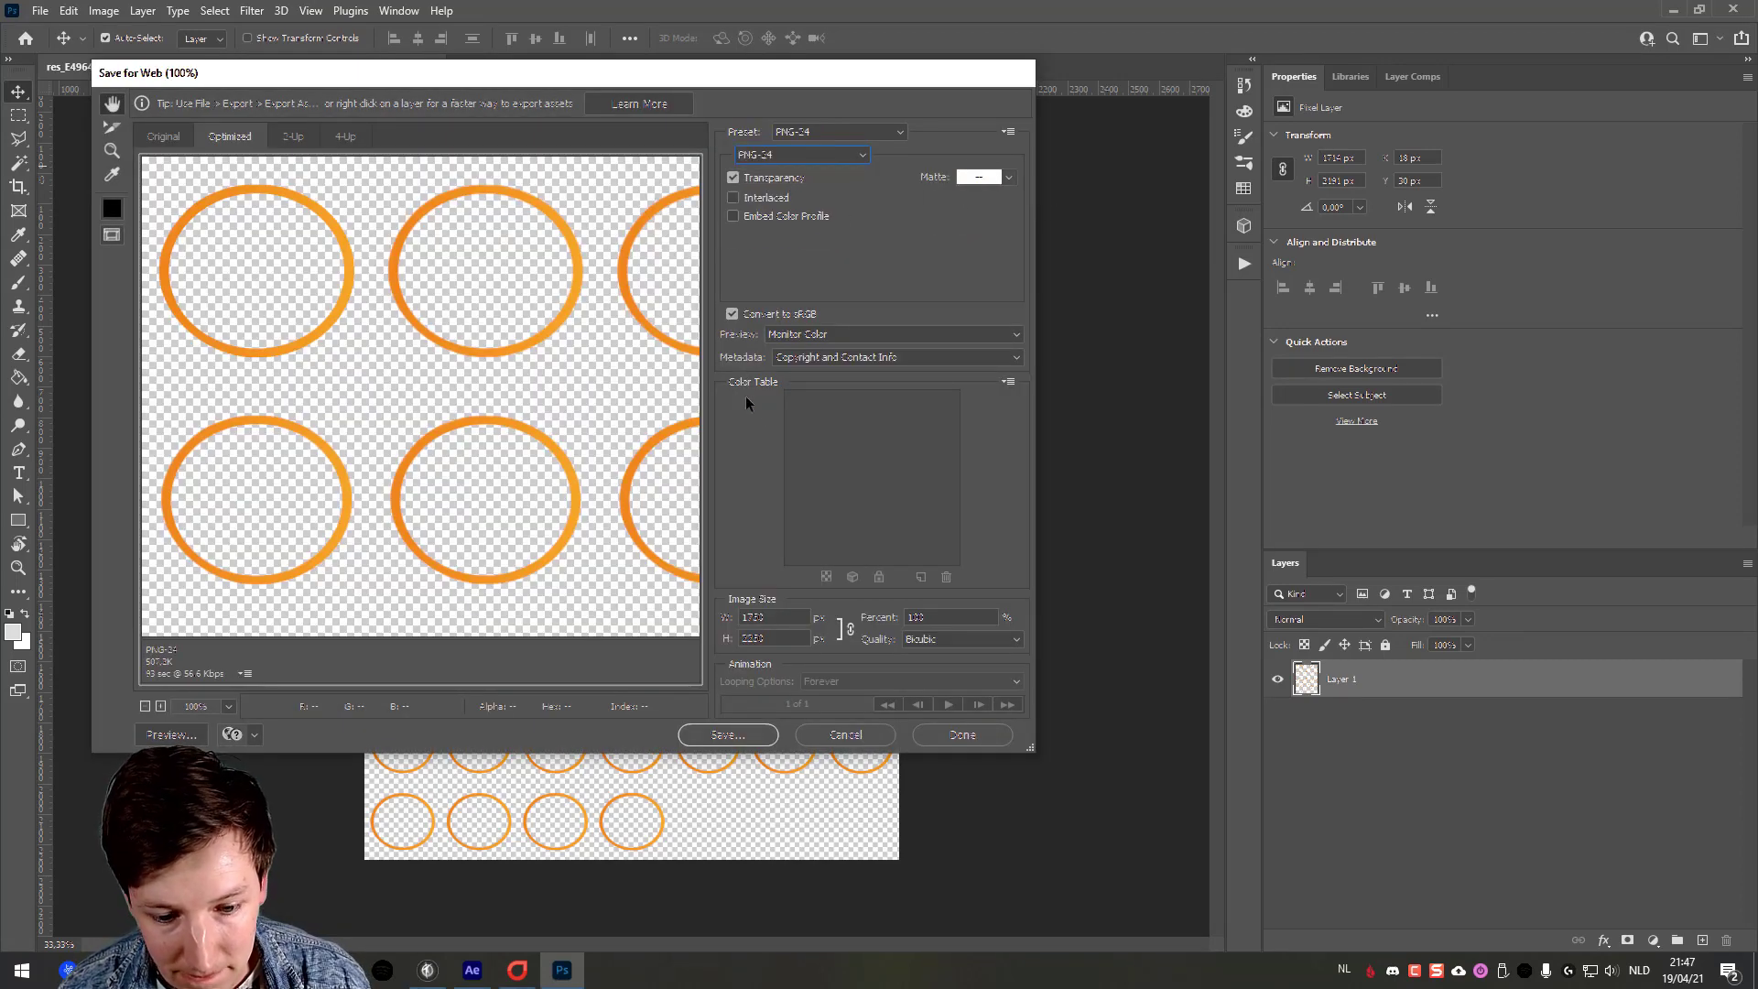
{"action": "left_click", "coordinate": [880, 622]}
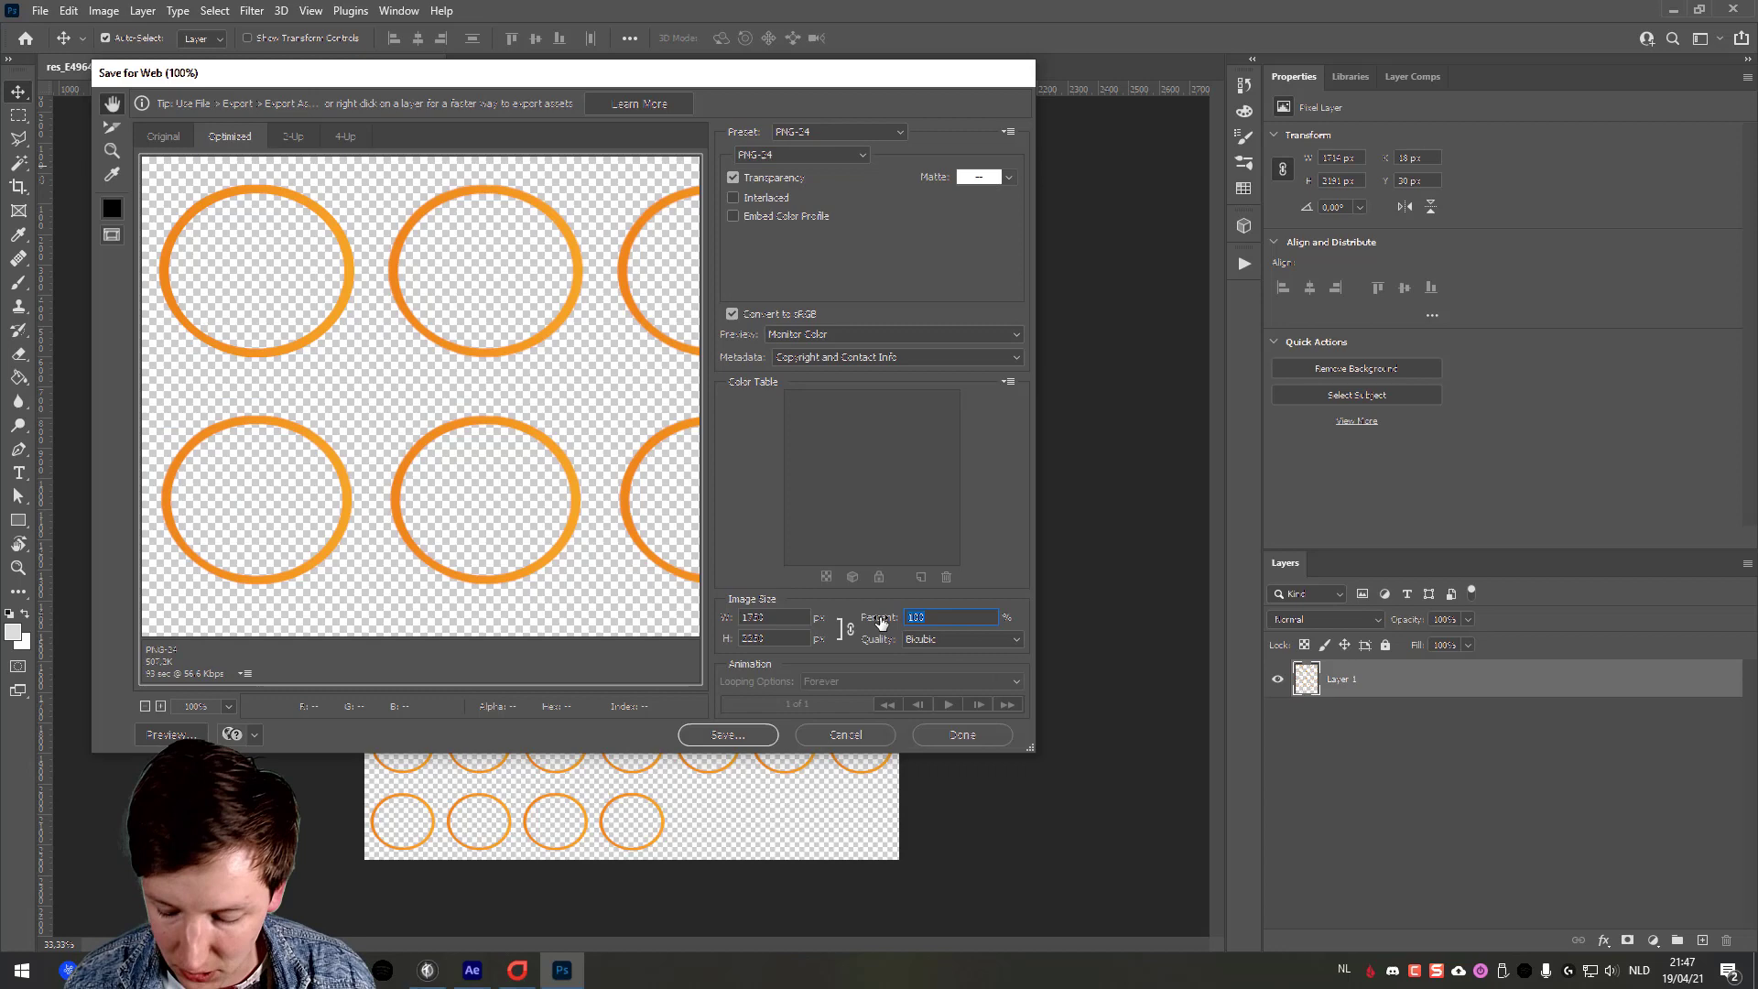
{"action": "type", "text": "50"}
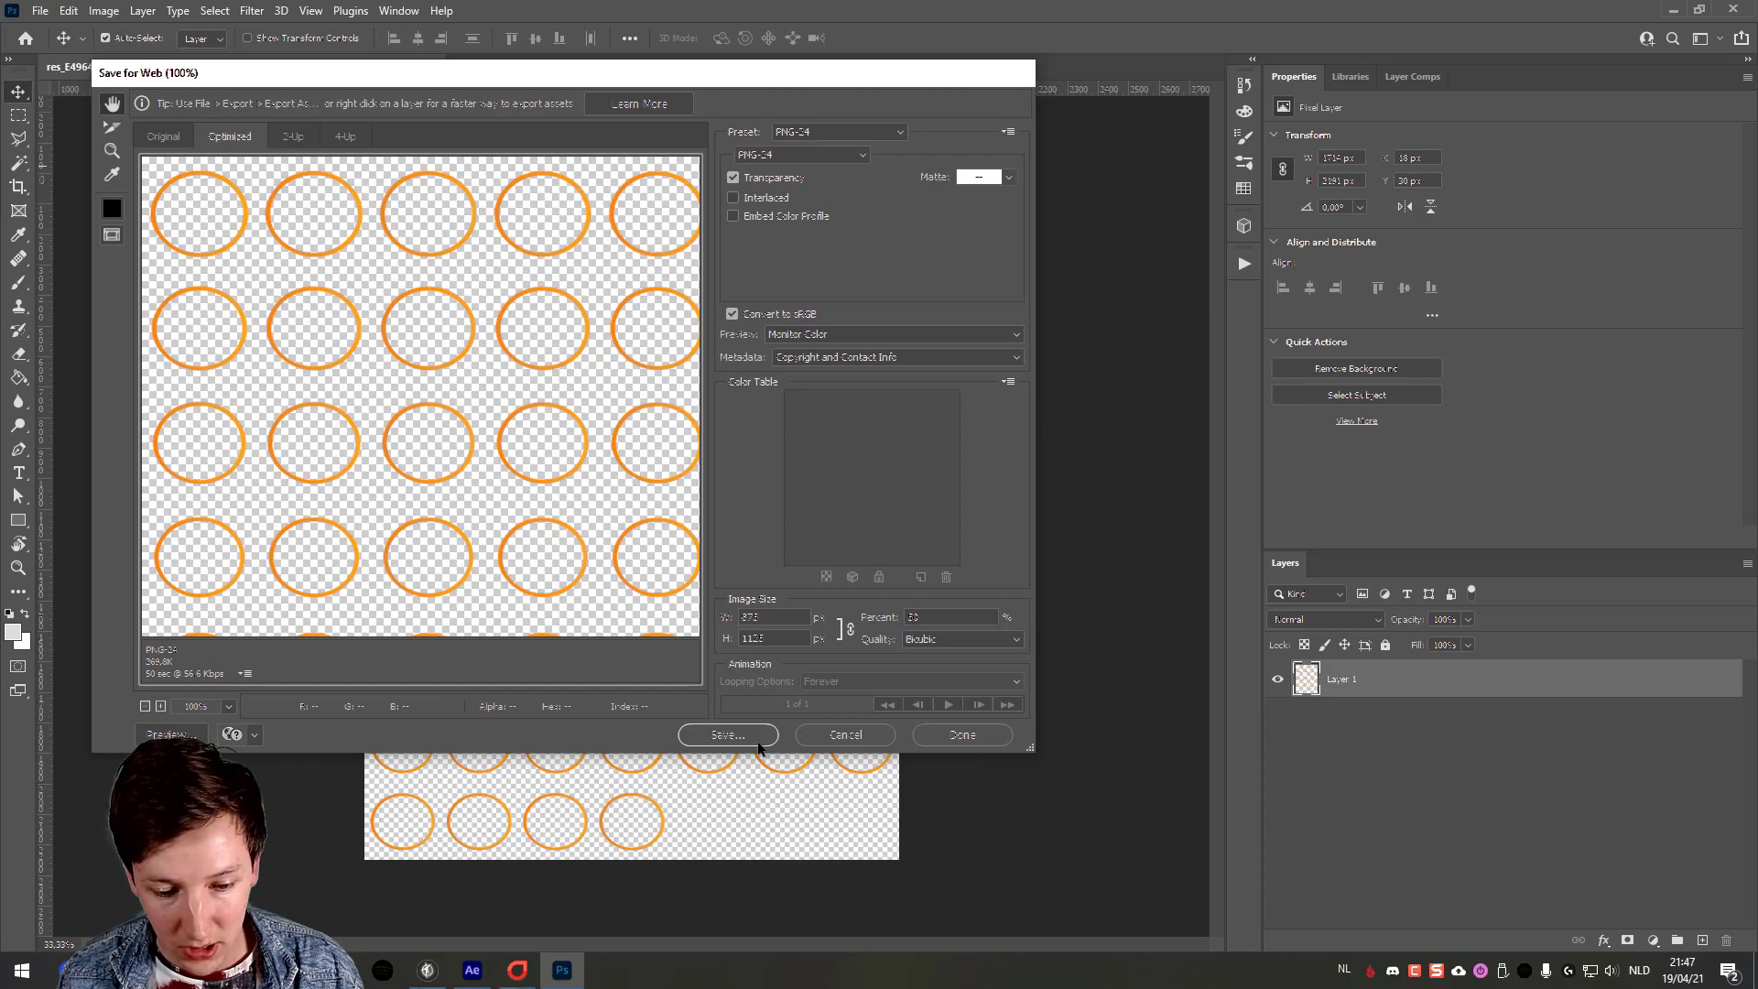
{"action": "left_click", "coordinate": [728, 735]}
{"action": "key", "text": "alt+Tab"}
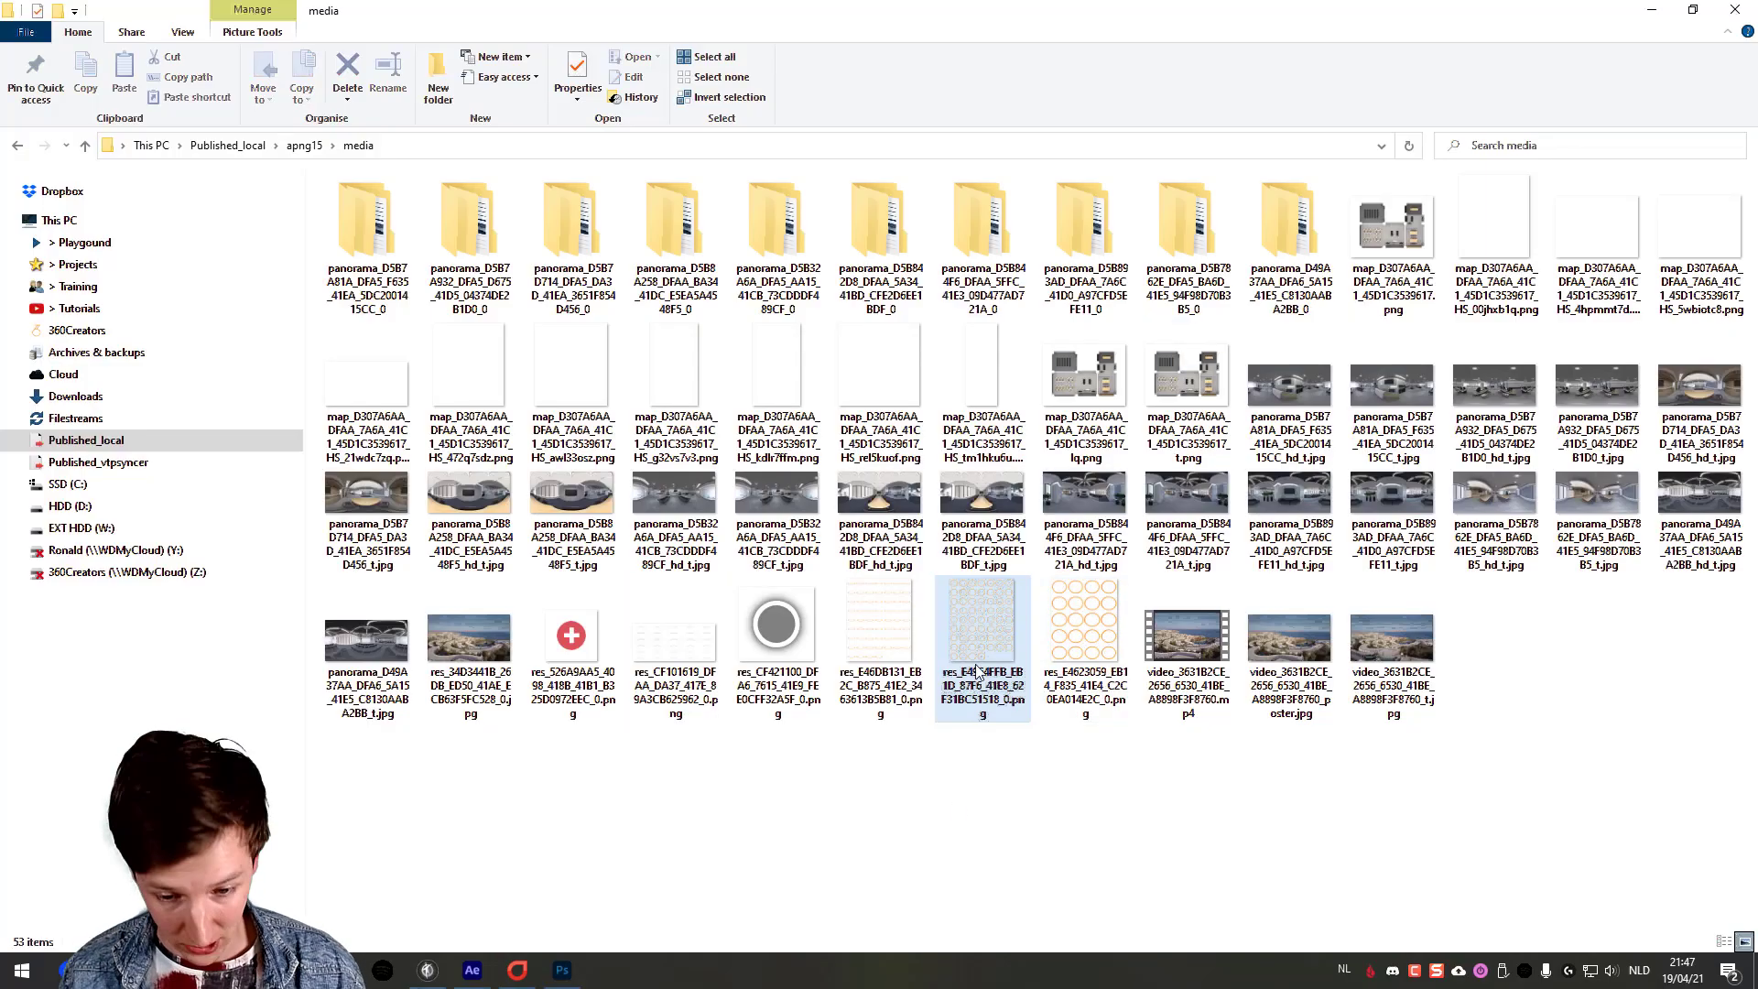
Step: Keep the original ring sprite sheet's name and scroll through the post about oversized APNGs
{"action": "left_click", "coordinate": [982, 696]}
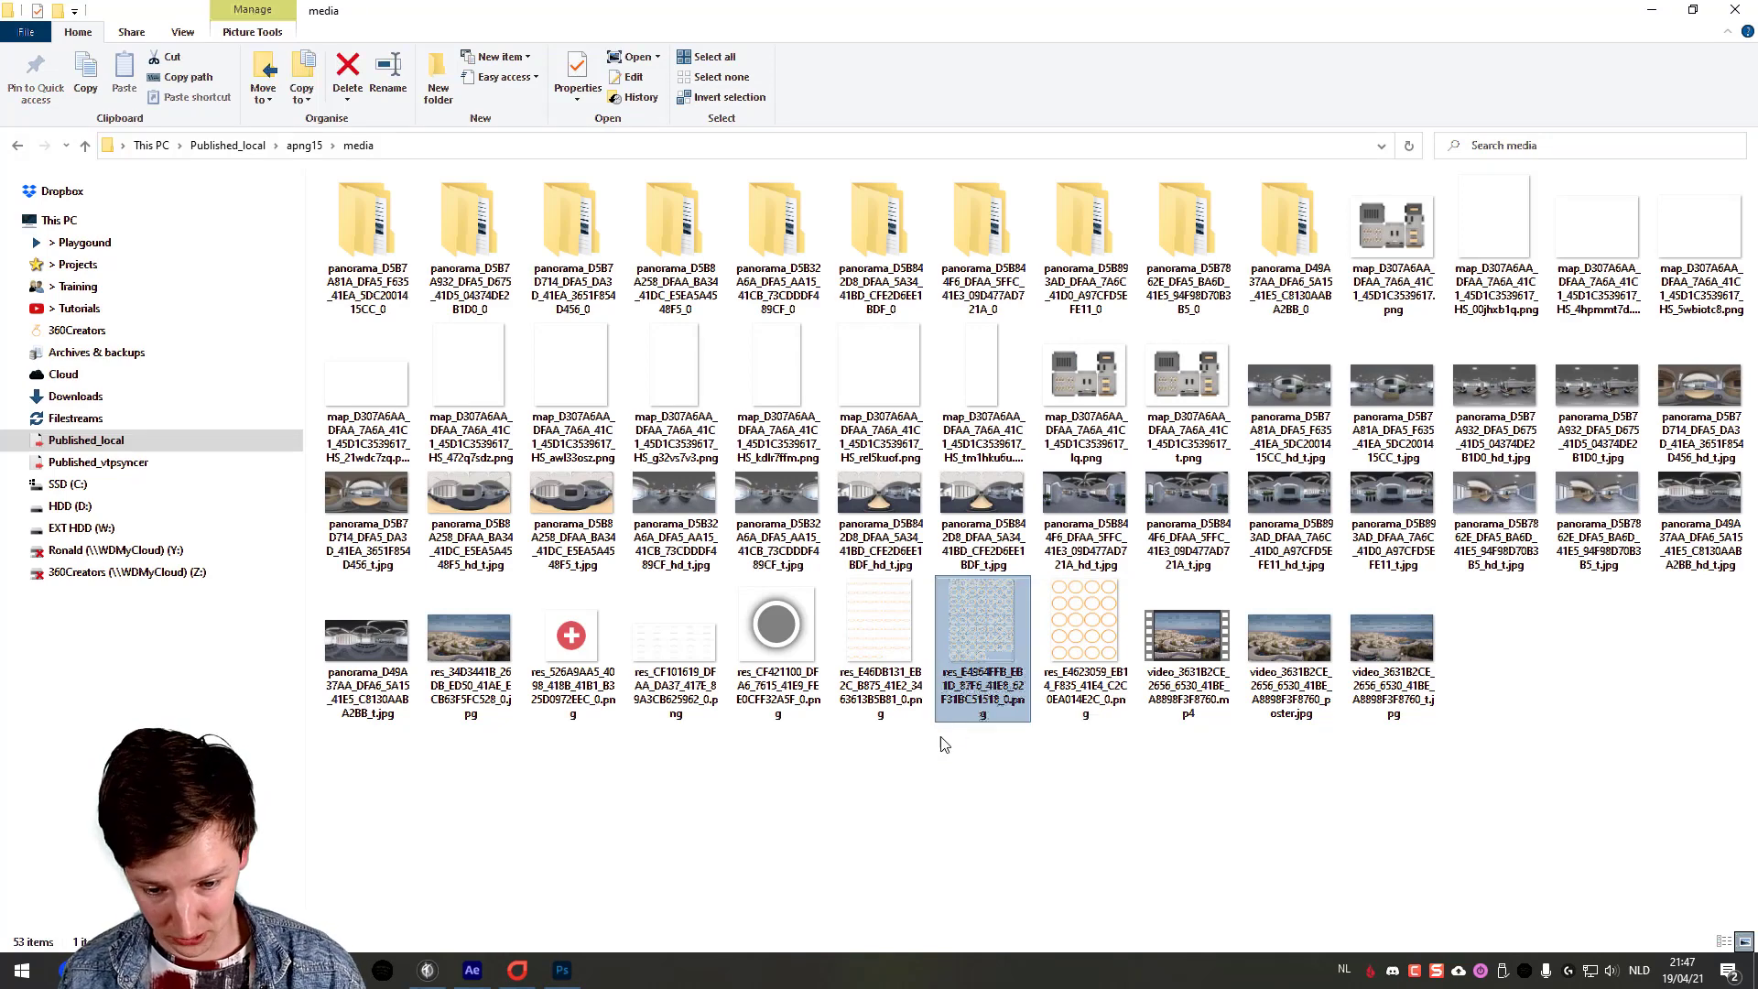
{"action": "key", "text": "F2"}
{"action": "left_click", "coordinate": [975, 779]}
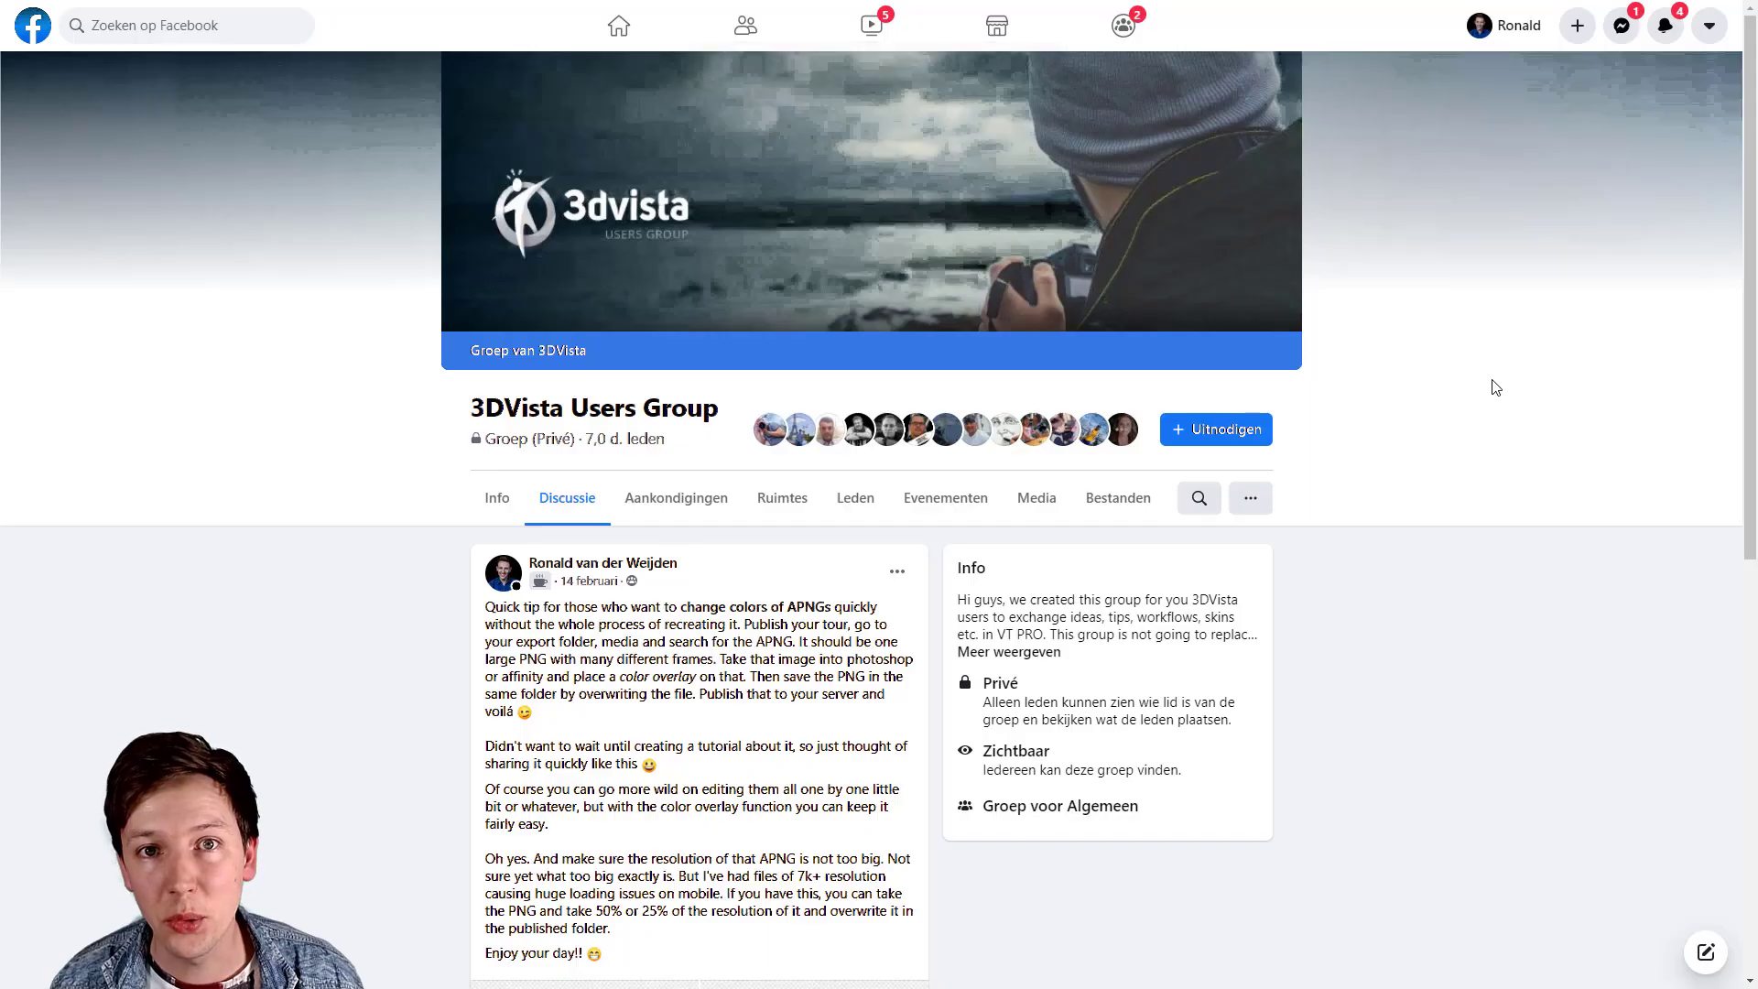
{"action": "scroll", "coordinate": [1493, 391], "scroll_direction": "down", "scroll_amount": 1}
{"action": "scroll", "coordinate": [1493, 391], "scroll_direction": "down", "scroll_amount": 1}
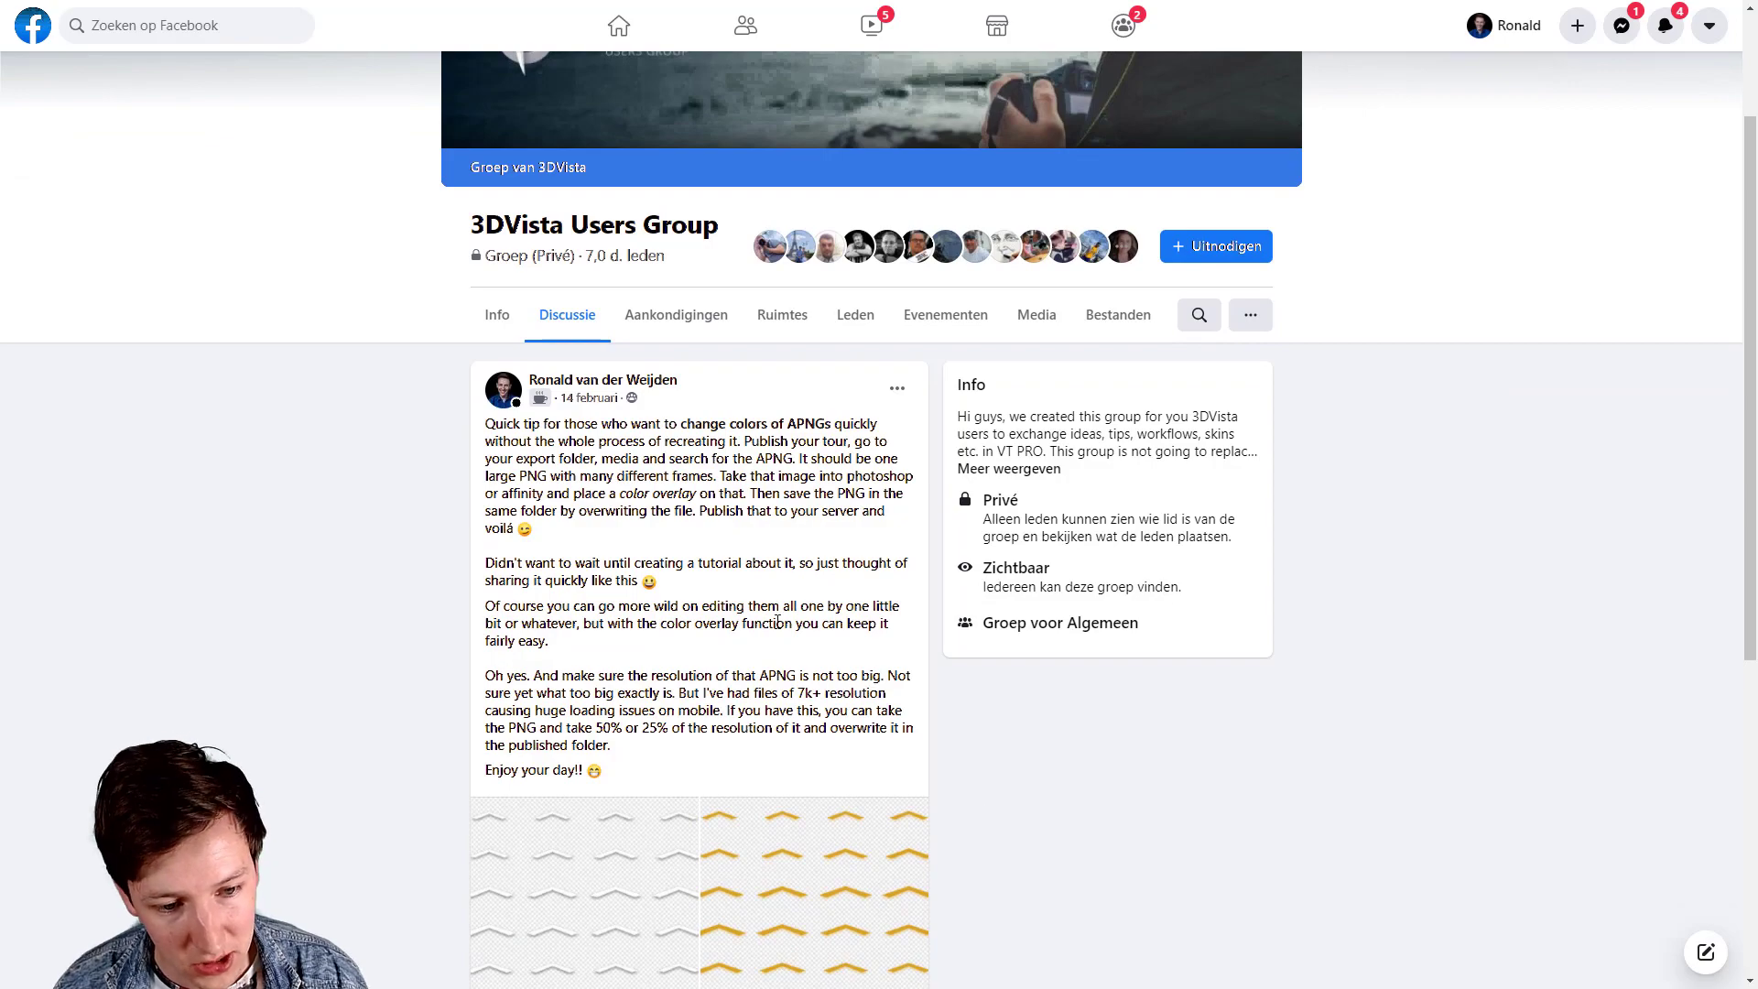
{"action": "scroll", "coordinate": [778, 622], "scroll_direction": "down", "scroll_amount": 1}
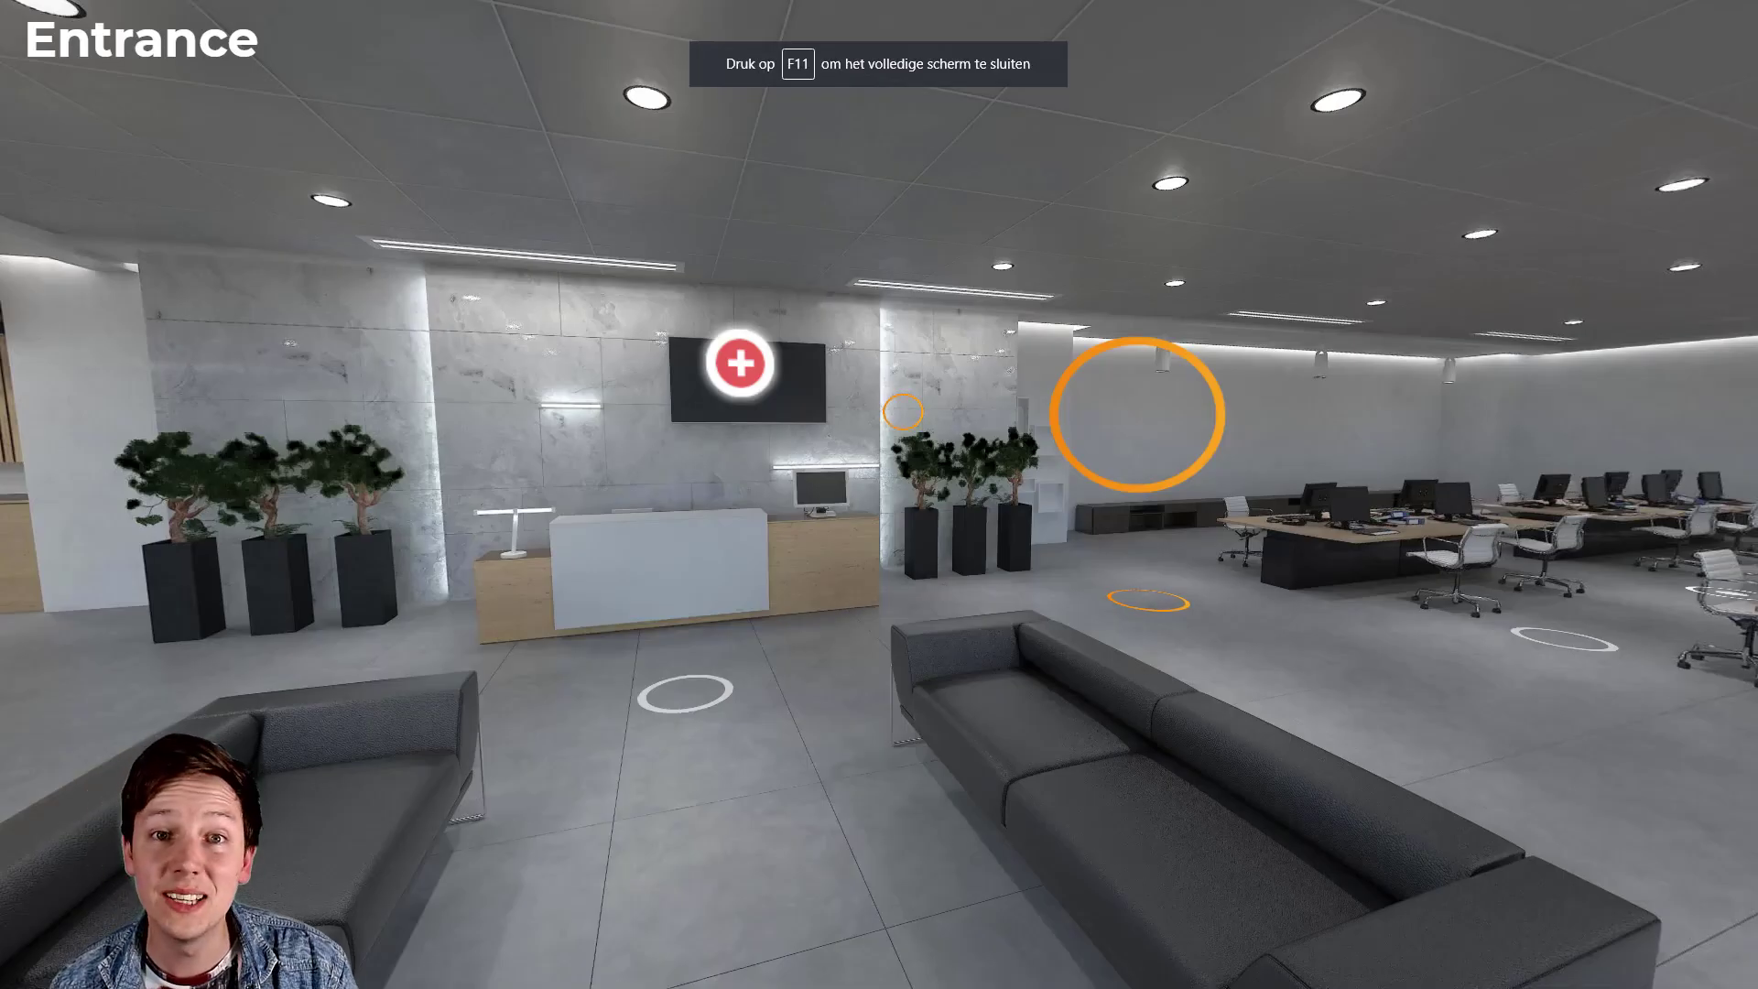